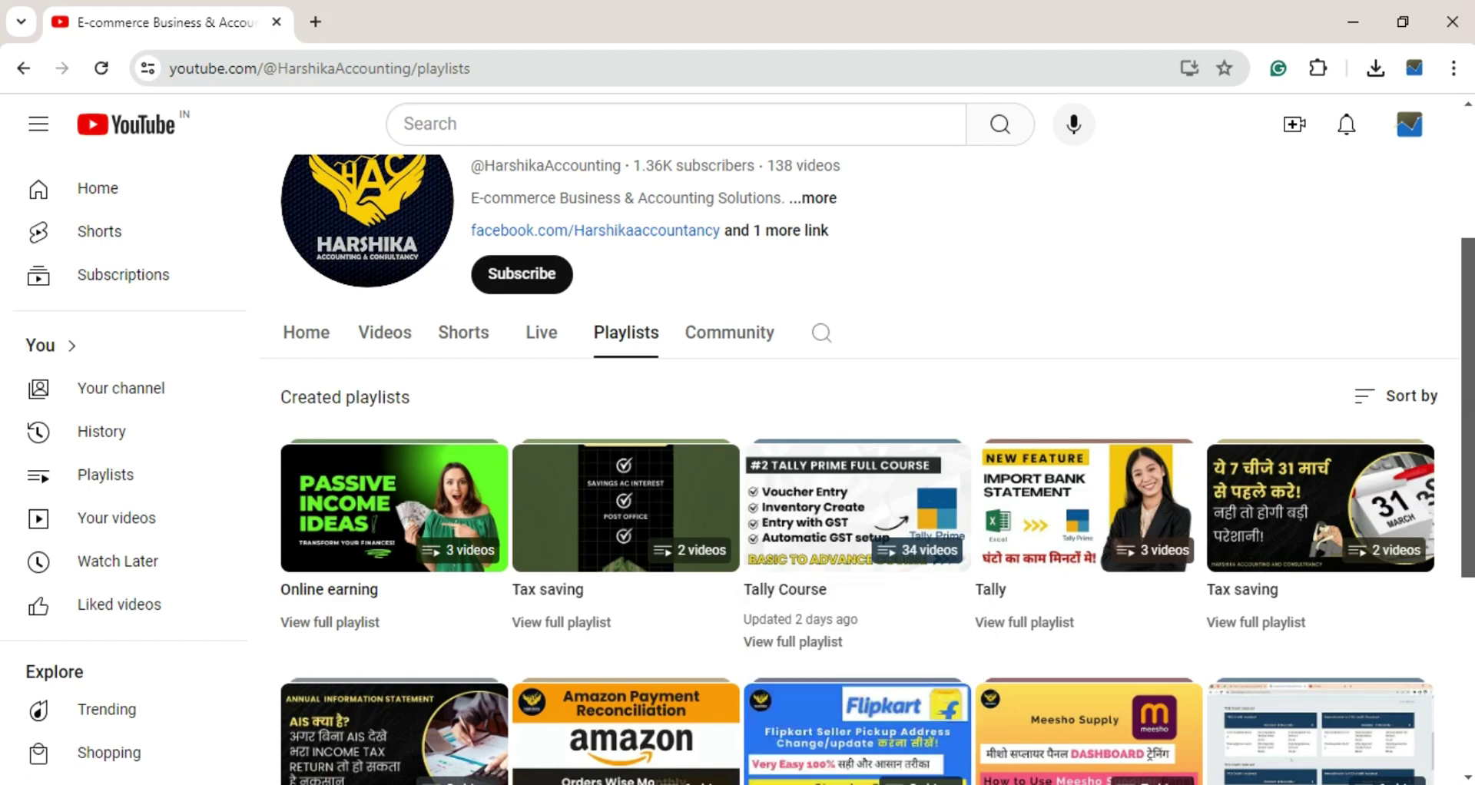
# Step: Switch to TallyPrime and open the creation form for a new Pay Heads payroll master
pyautogui.hotkey('alt', 'Tab')
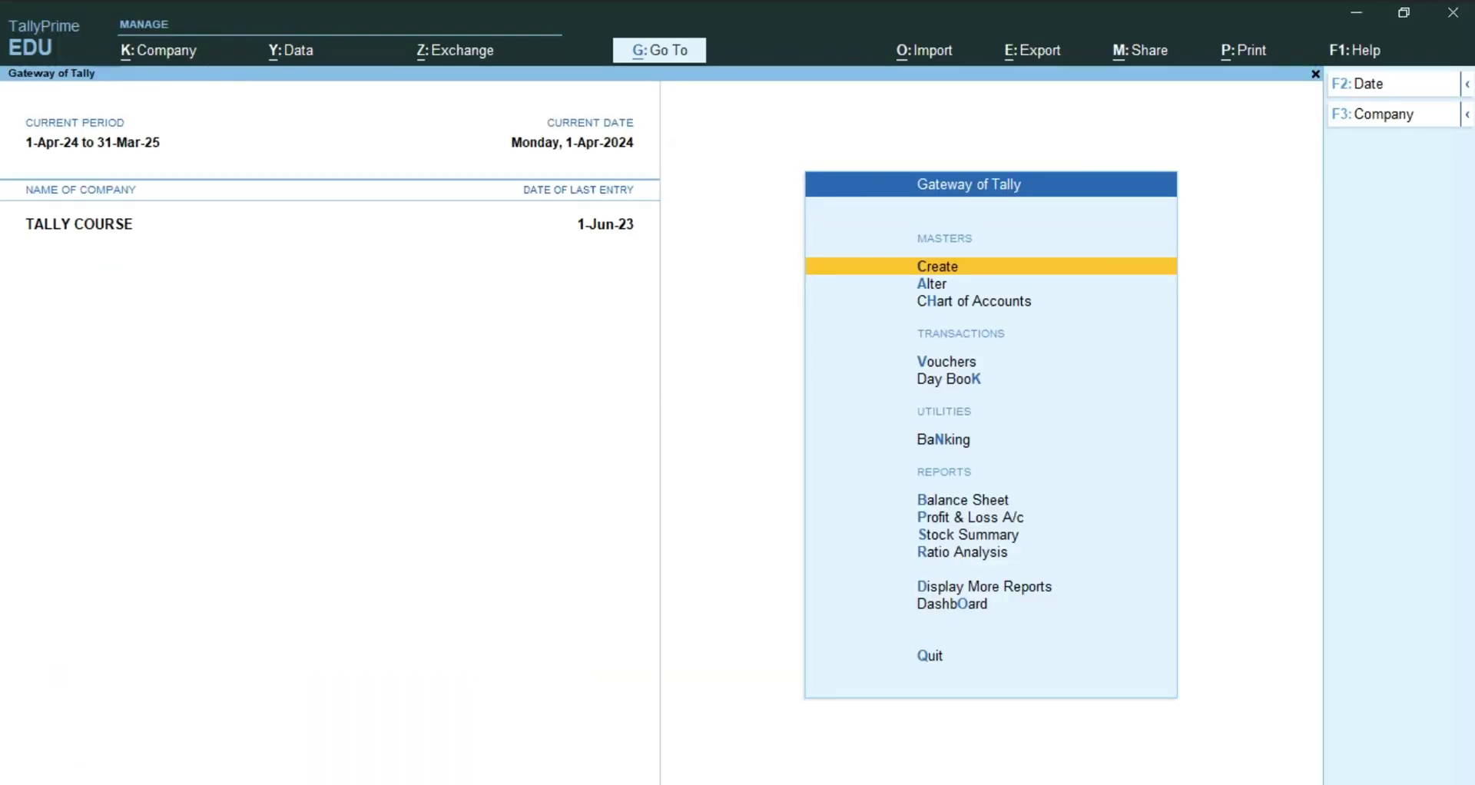
pyautogui.press('Return')
pyautogui.press('Down')
pyautogui.press('Down')
pyautogui.press('Down')
pyautogui.press('Down')
pyautogui.press('Down')
pyautogui.press('Down')
pyautogui.press('Down')
pyautogui.press('Down')
pyautogui.press('Down')
pyautogui.press('Down')
pyautogui.press('Down')
pyautogui.press('Down')
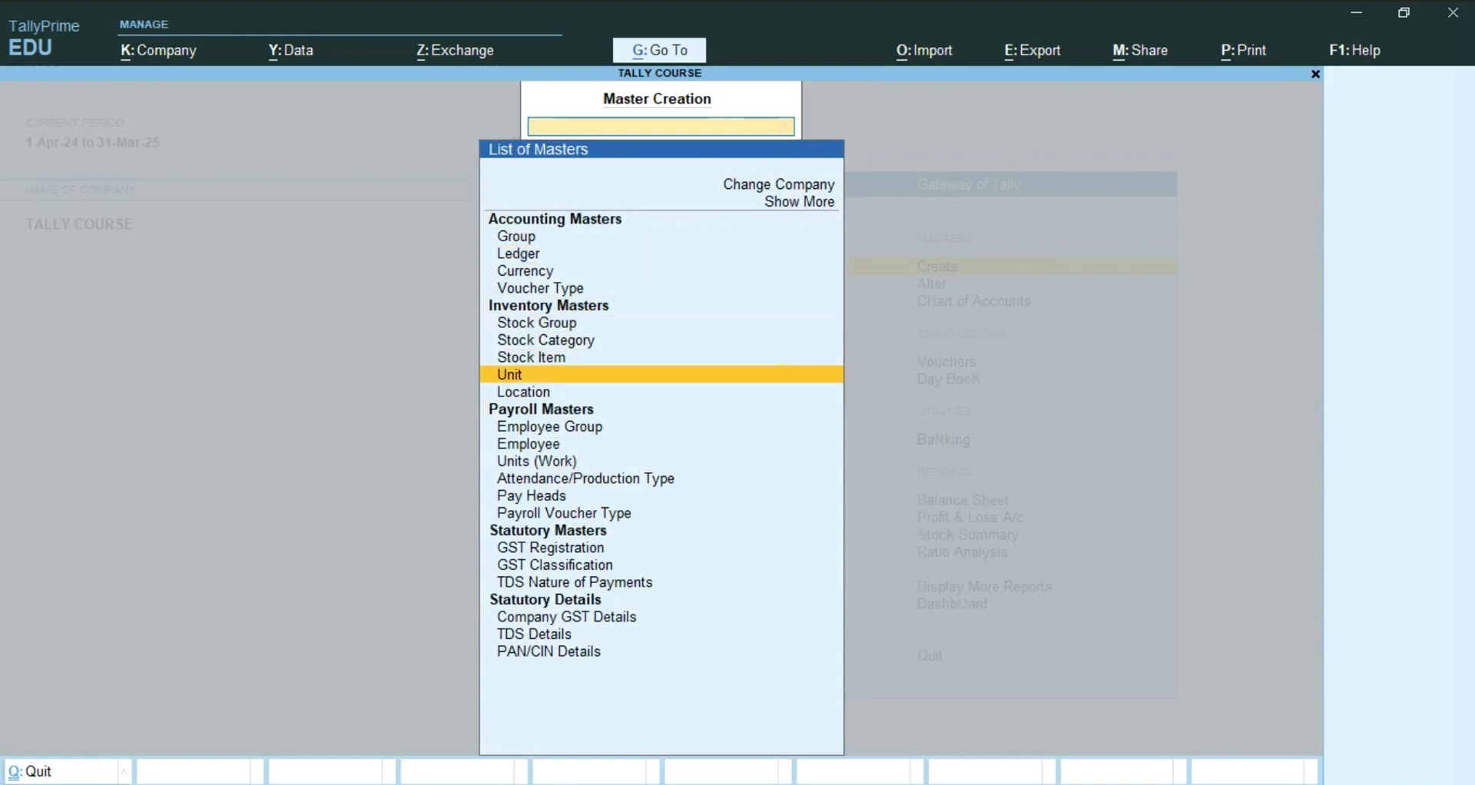
pyautogui.press('Down')
pyautogui.press('Down')
pyautogui.press('Down')
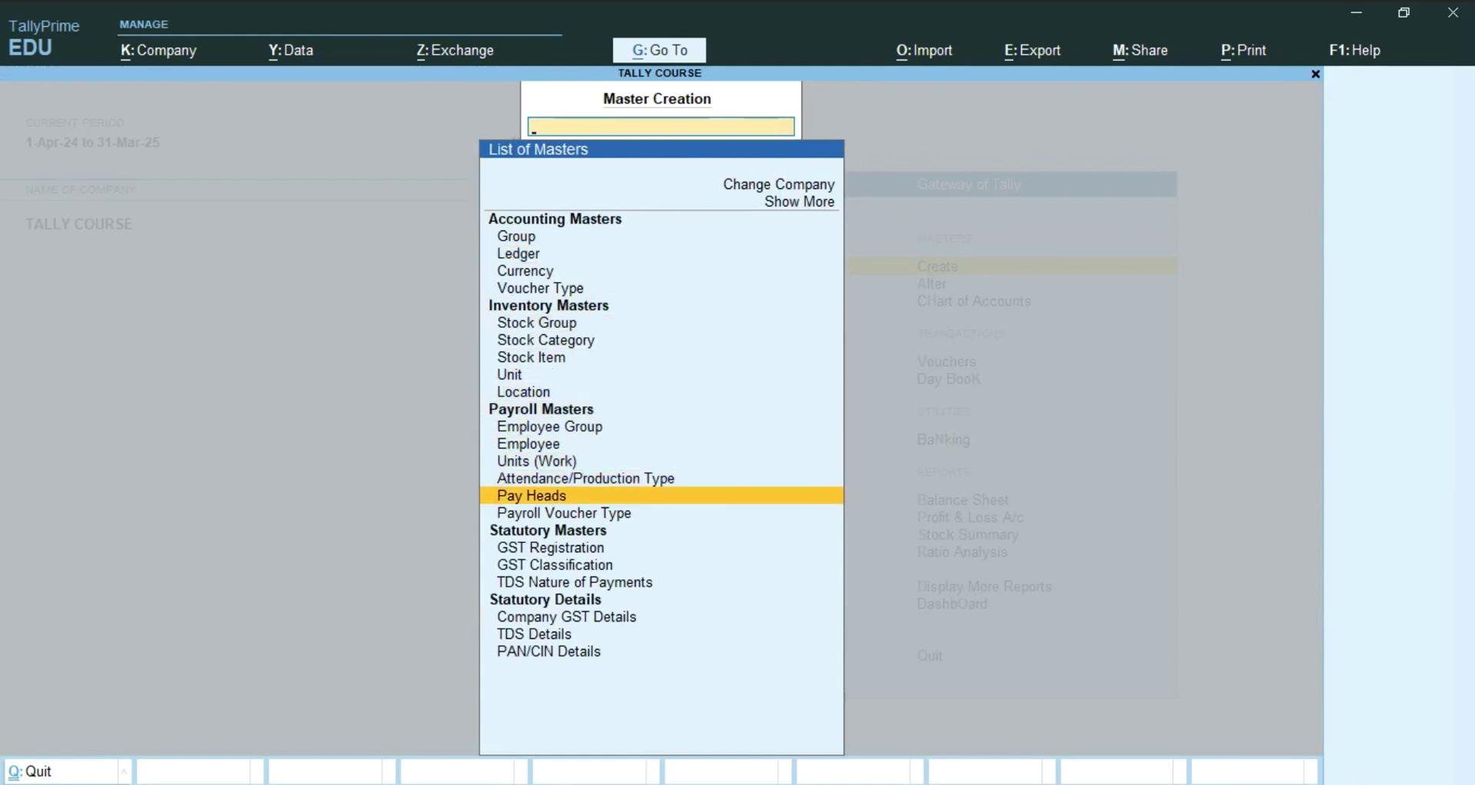
pyautogui.click(578, 498)
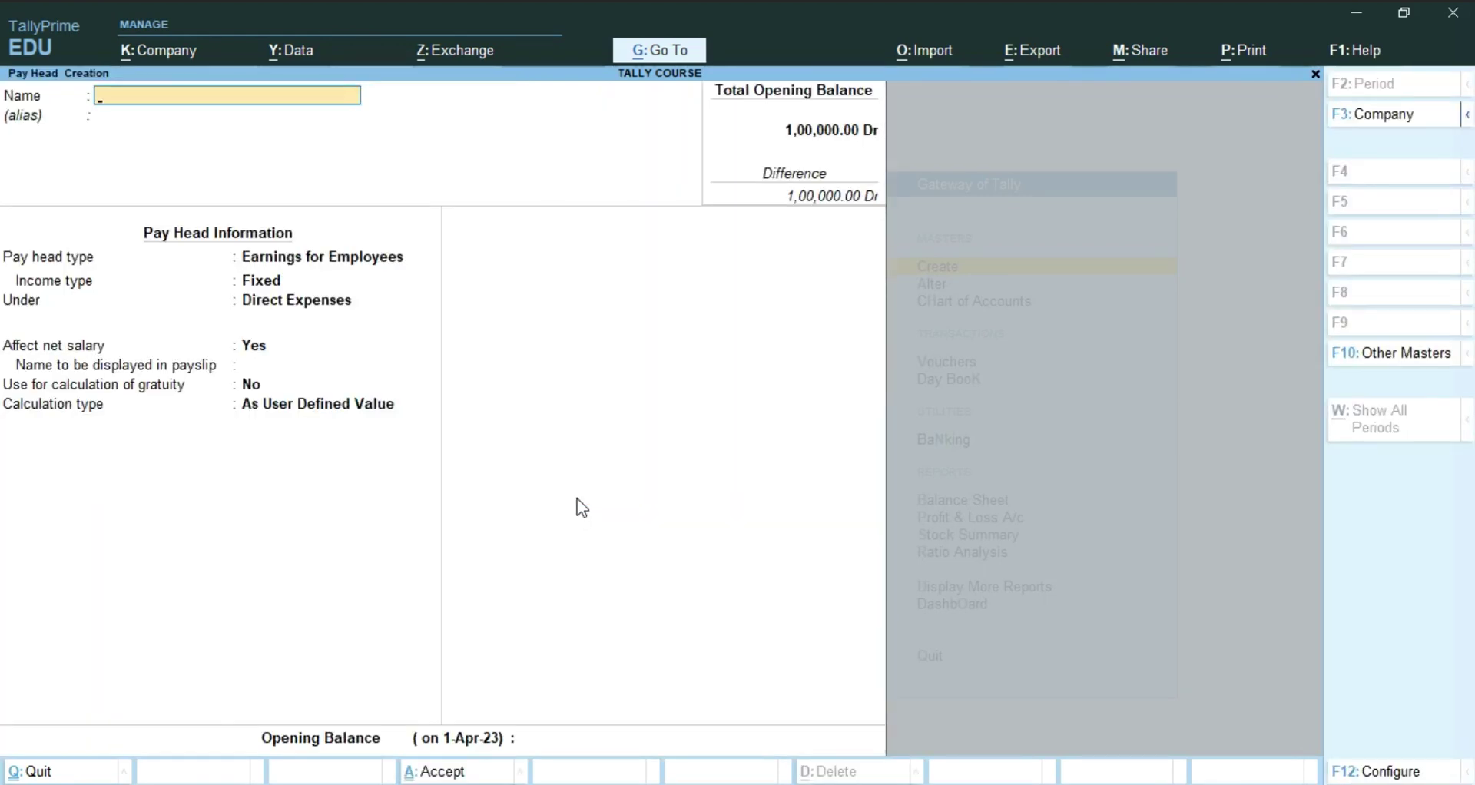
# Step: Switch to the payroll guide in the browser and select "Basic Salary" in its pay heads list for copying
pyautogui.hotkey('alt', 'Tab')
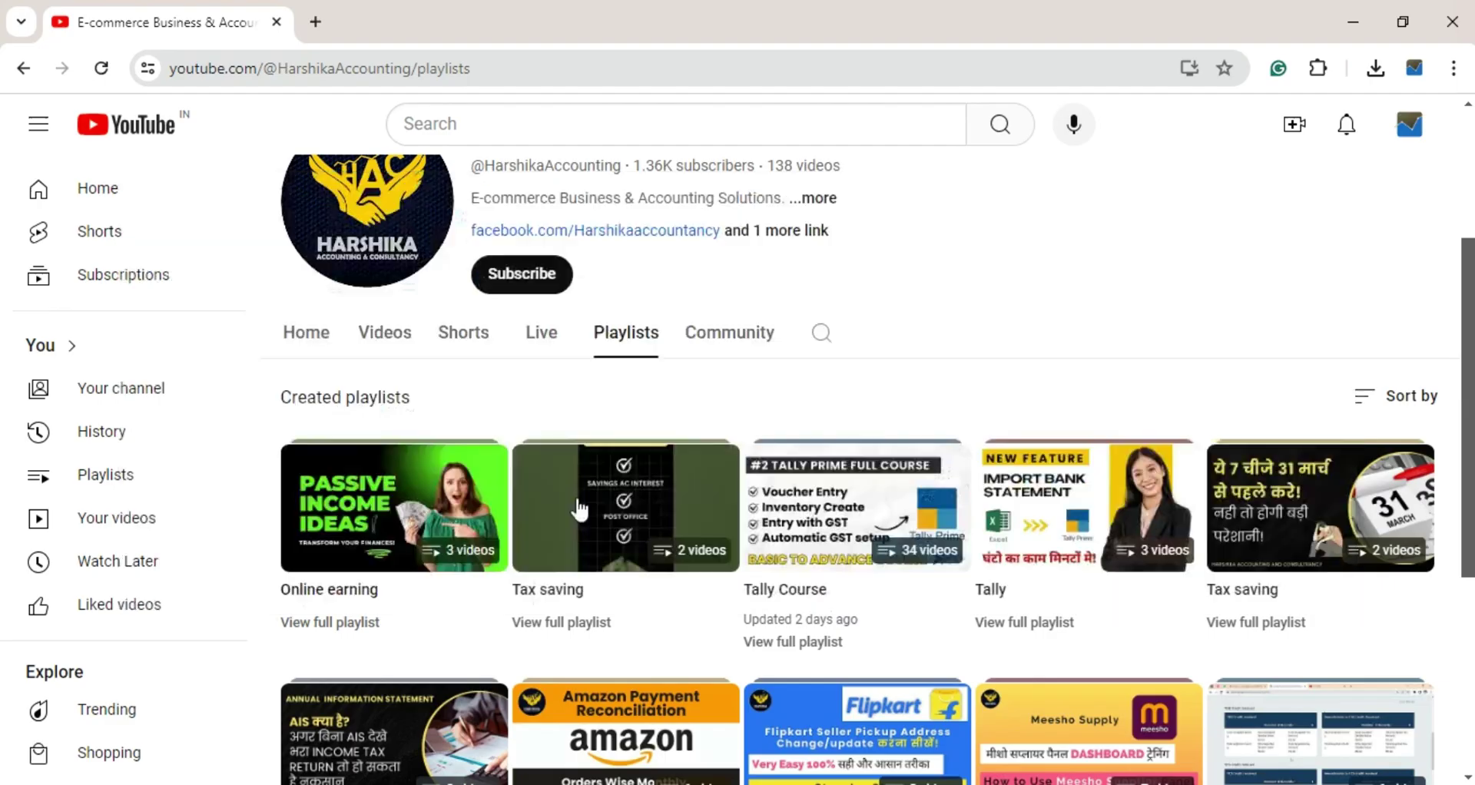
pyautogui.hotkey('alt', 'Tab')
pyautogui.hotkey('alt', 'Tab')
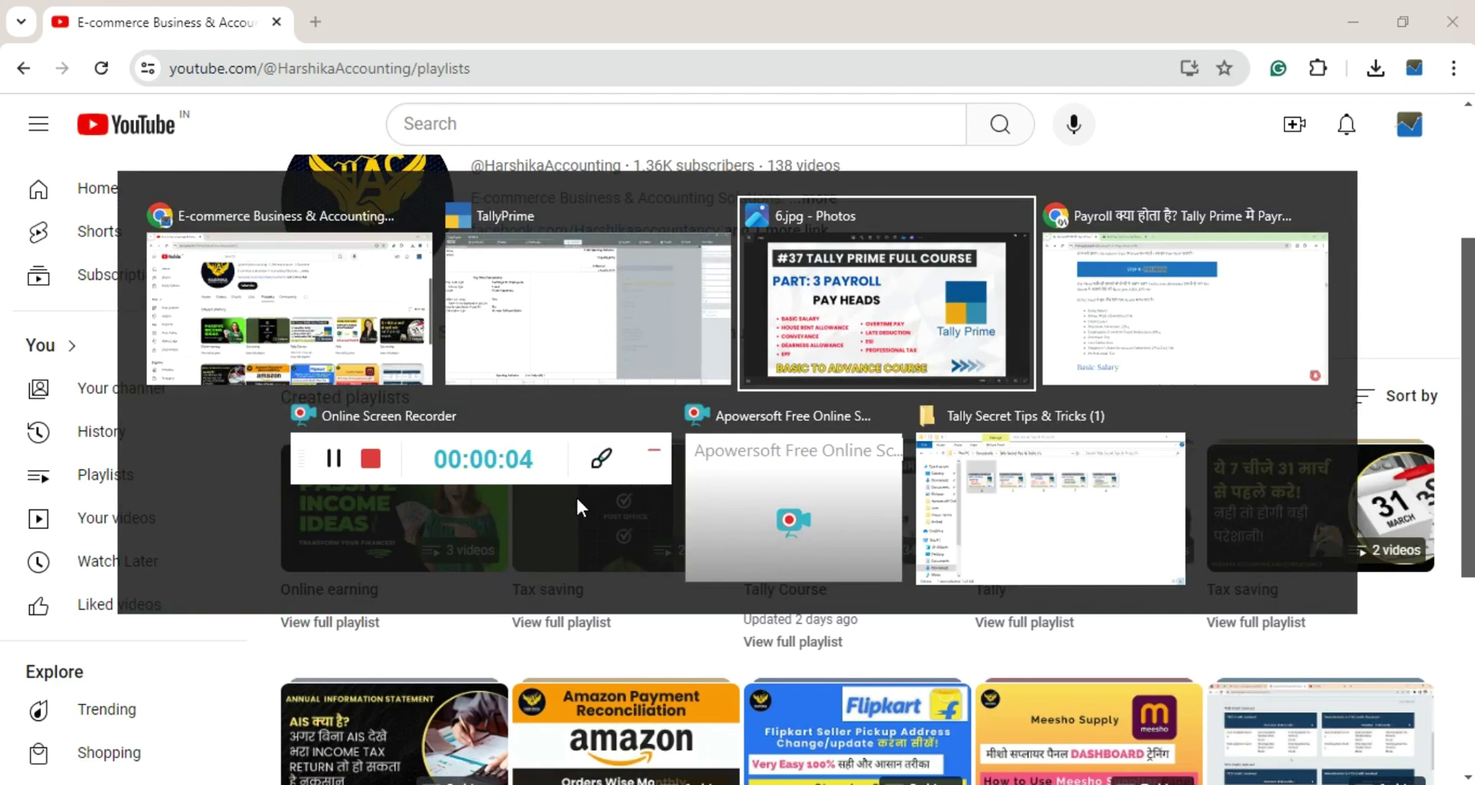
pyautogui.hotkey('alt', 'Tab')
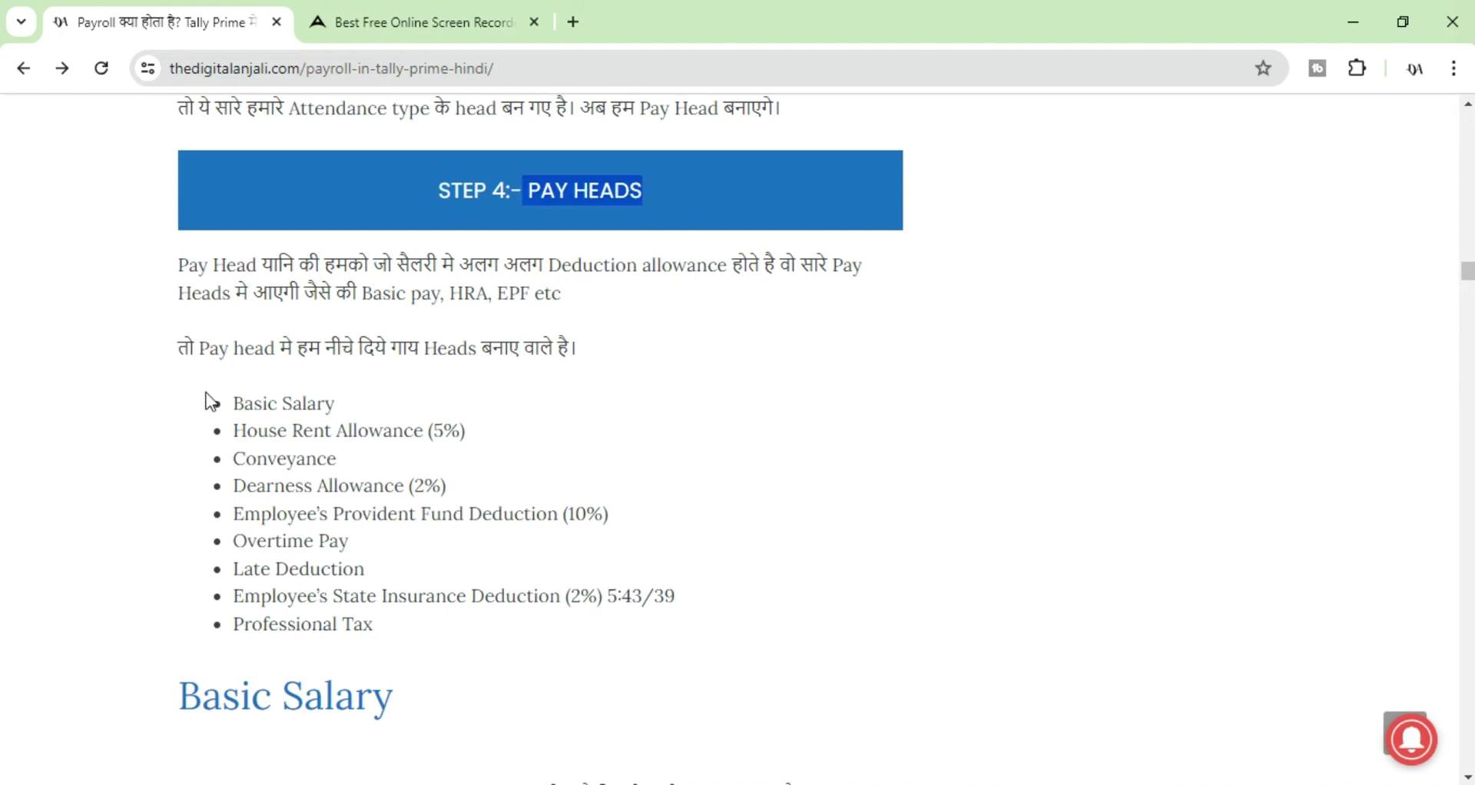
pyautogui.moveTo(236, 397); pyautogui.dragTo(390, 608)
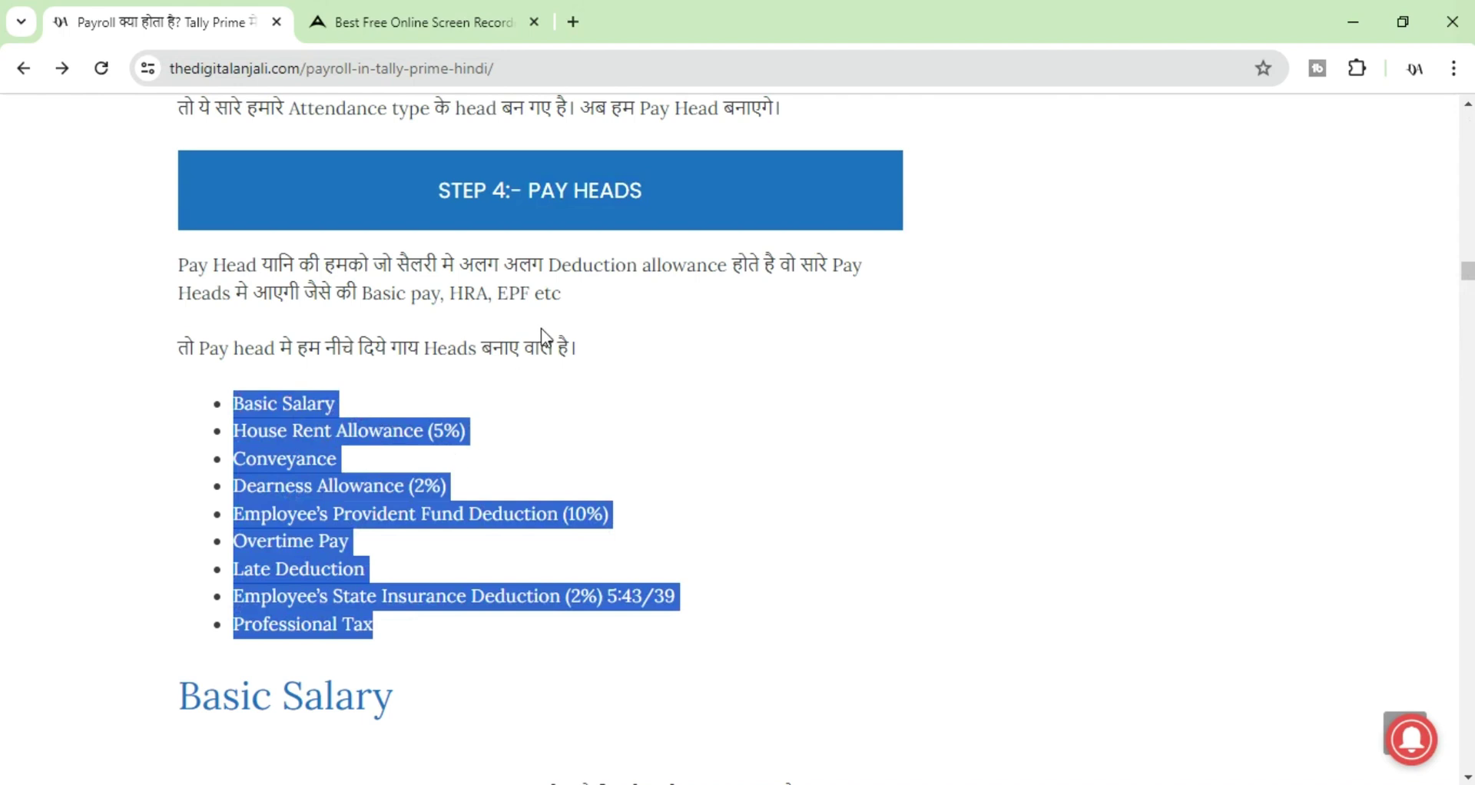
pyautogui.doubleClick(294, 398)
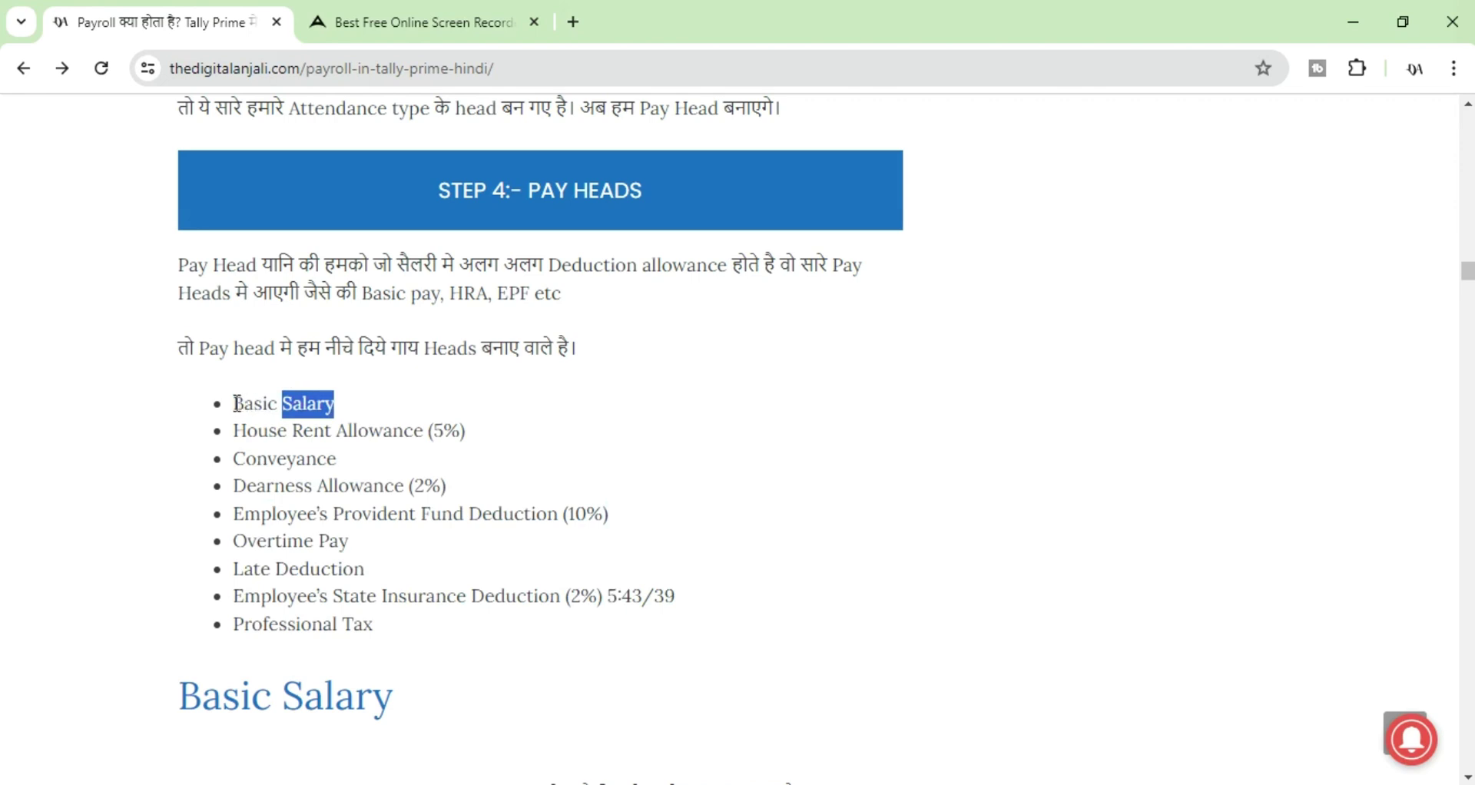
pyautogui.moveTo(234, 402); pyautogui.dragTo(336, 403)
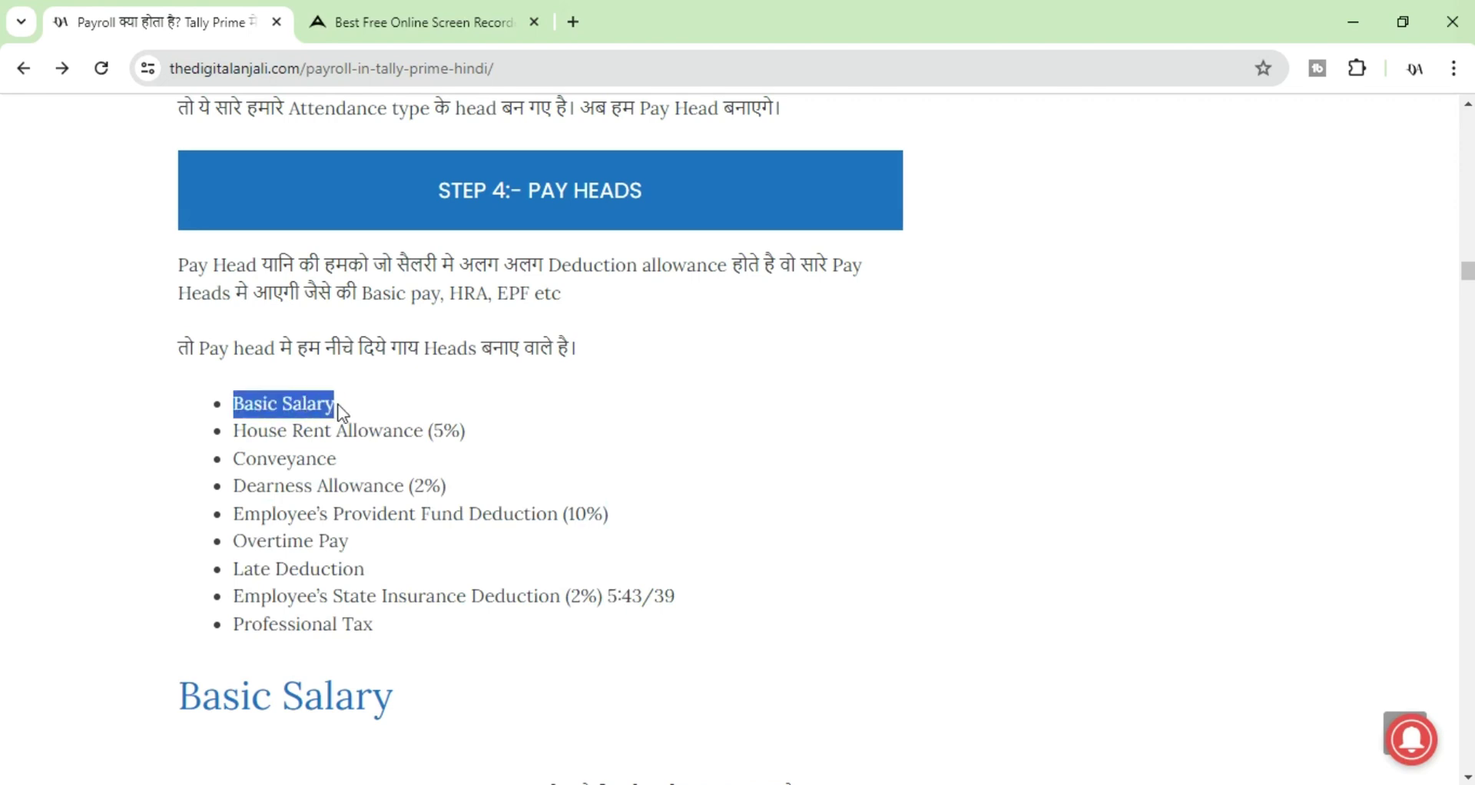
# Step: Return to TallyPrime and name the new pay head Basic Salary, leaving the alias blank
pyautogui.hotkey('alt', 'Tab')
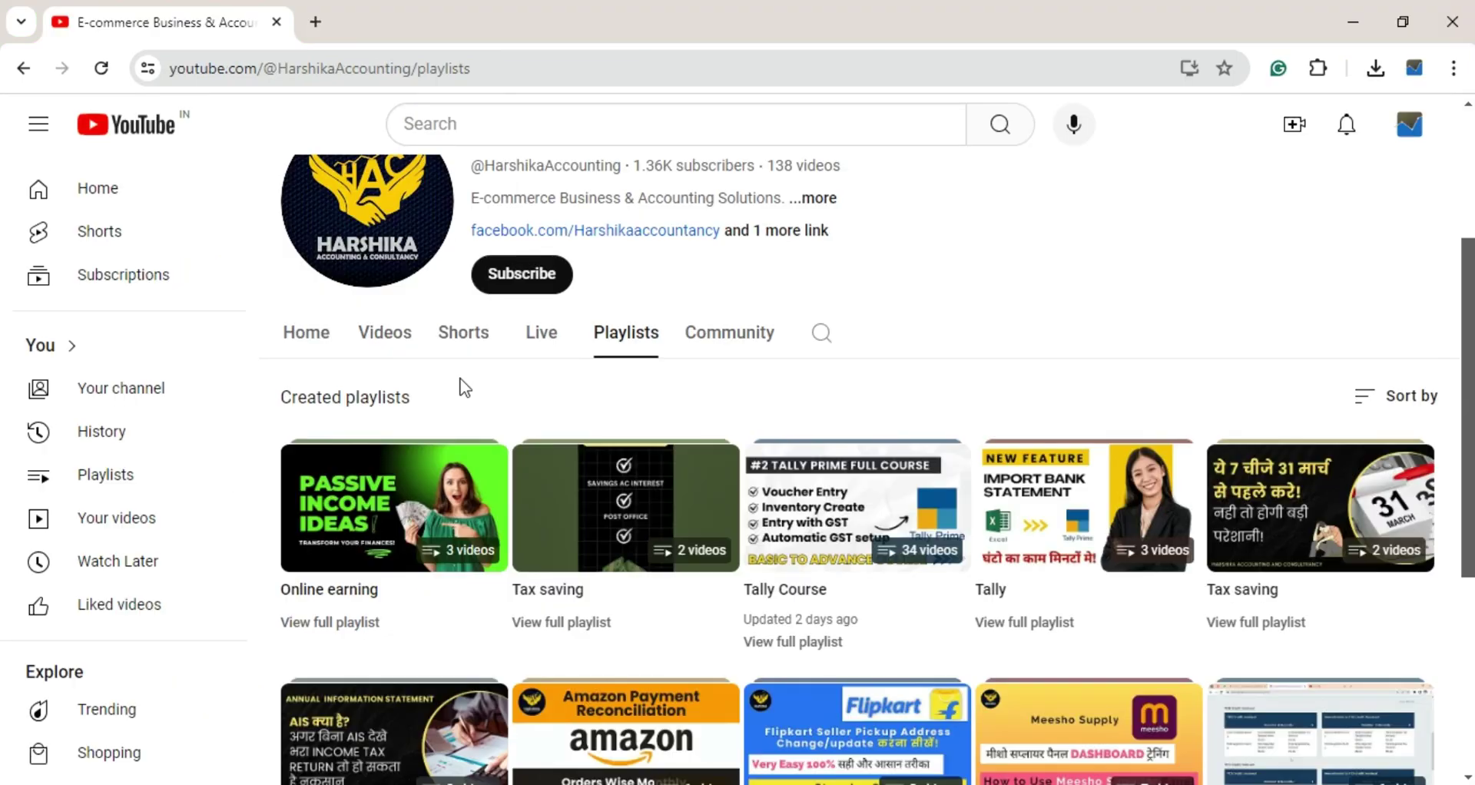
pyautogui.hotkey('alt', 'Tab')
pyautogui.hotkey('alt', 'Tab')
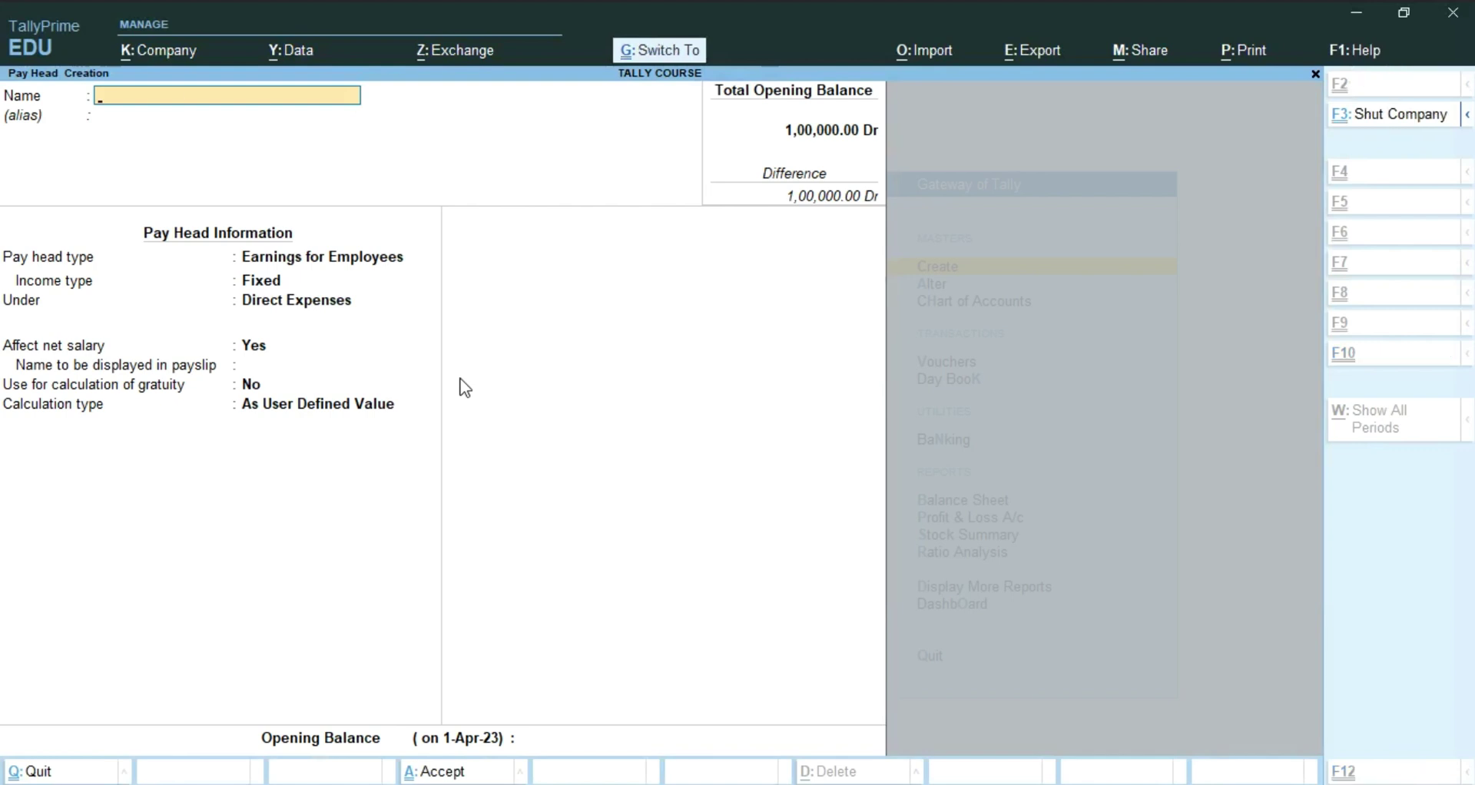
pyautogui.hotkey('ctrl', 'alt', 'v')
pyautogui.press('Return')
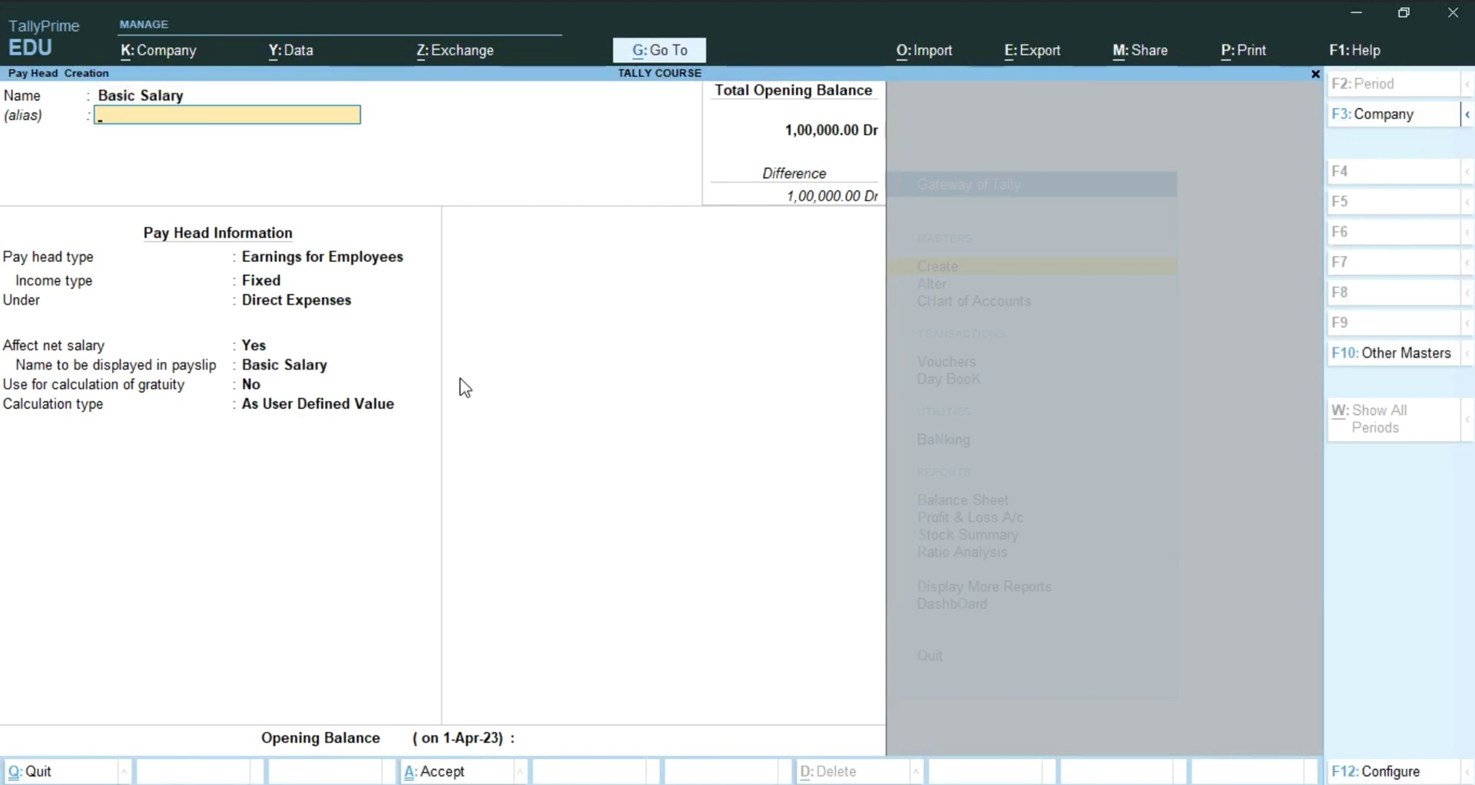
pyautogui.press('Return')
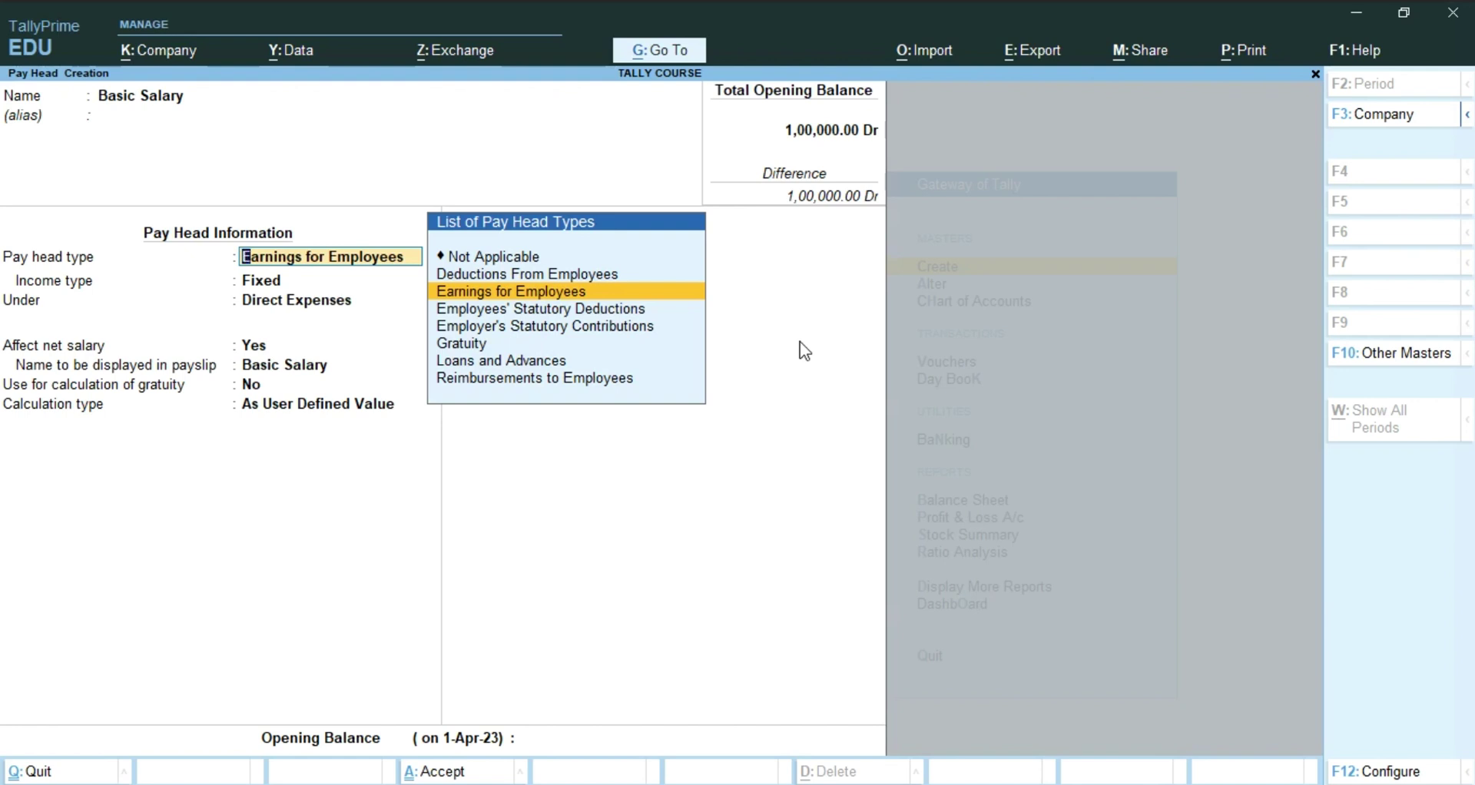
# Step: Set the pay head type to Earnings for Employees with Fixed income type, grouped under Indirect Expenses
pyautogui.press('Return')
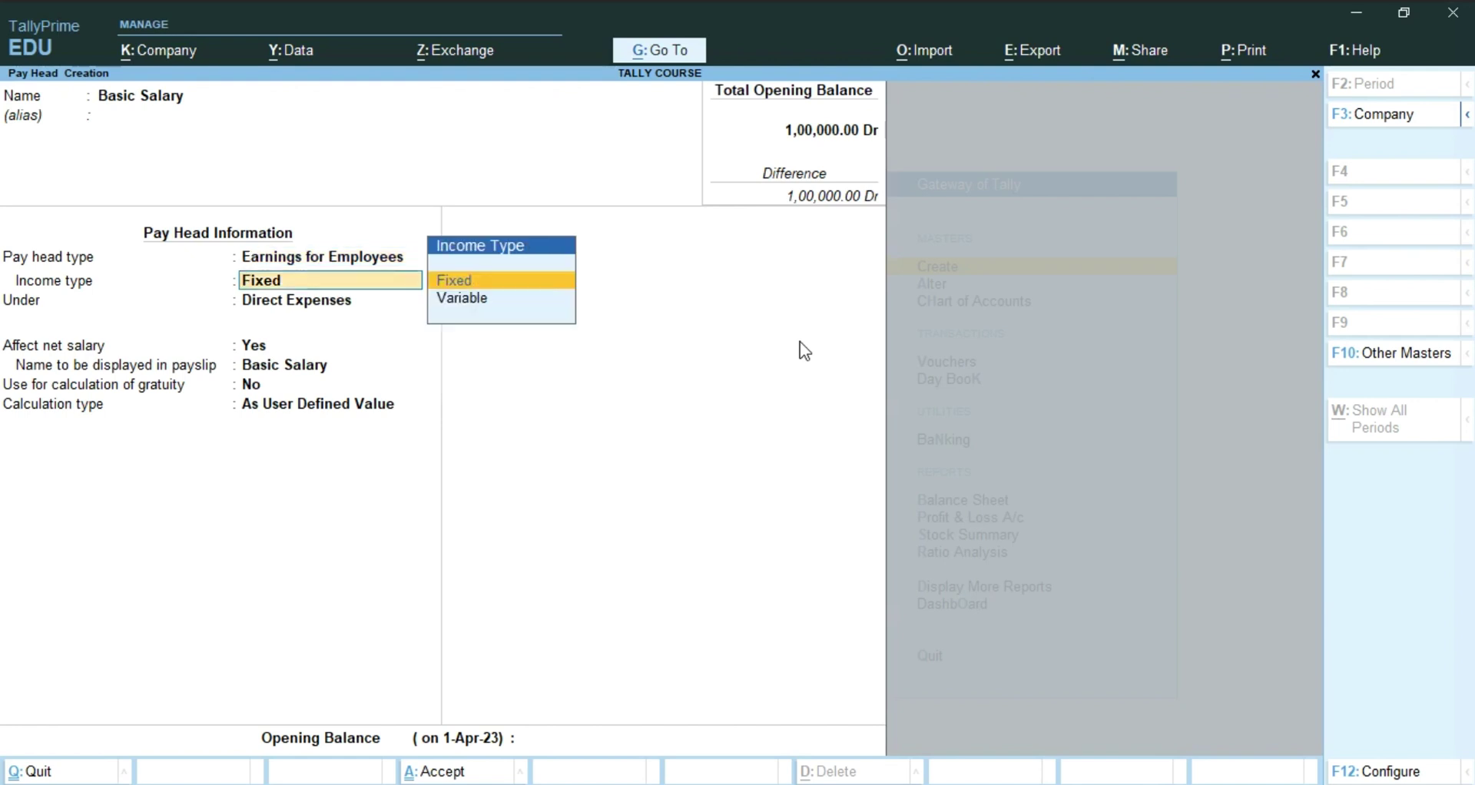
pyautogui.press('Return')
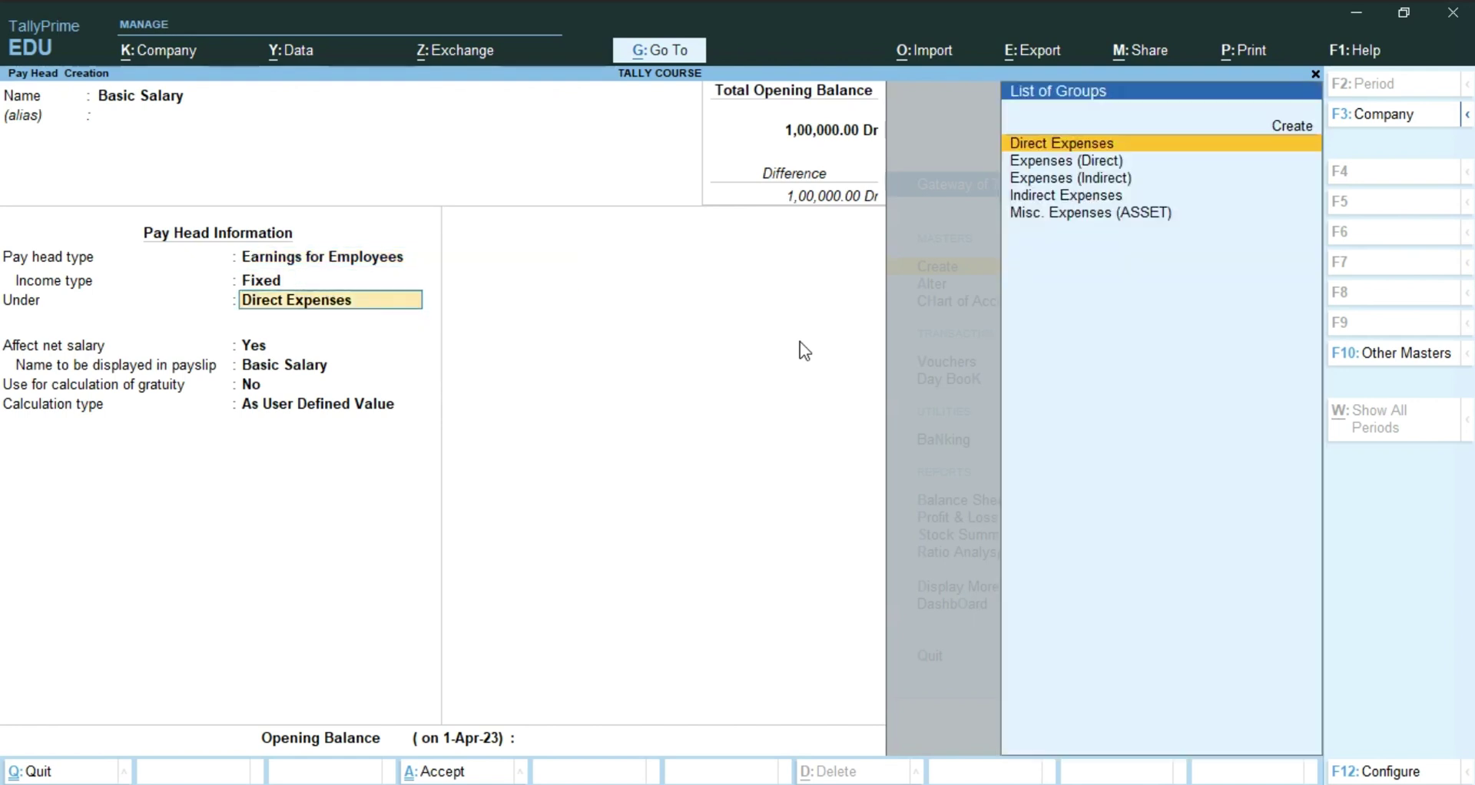
pyautogui.press('BackSpace')
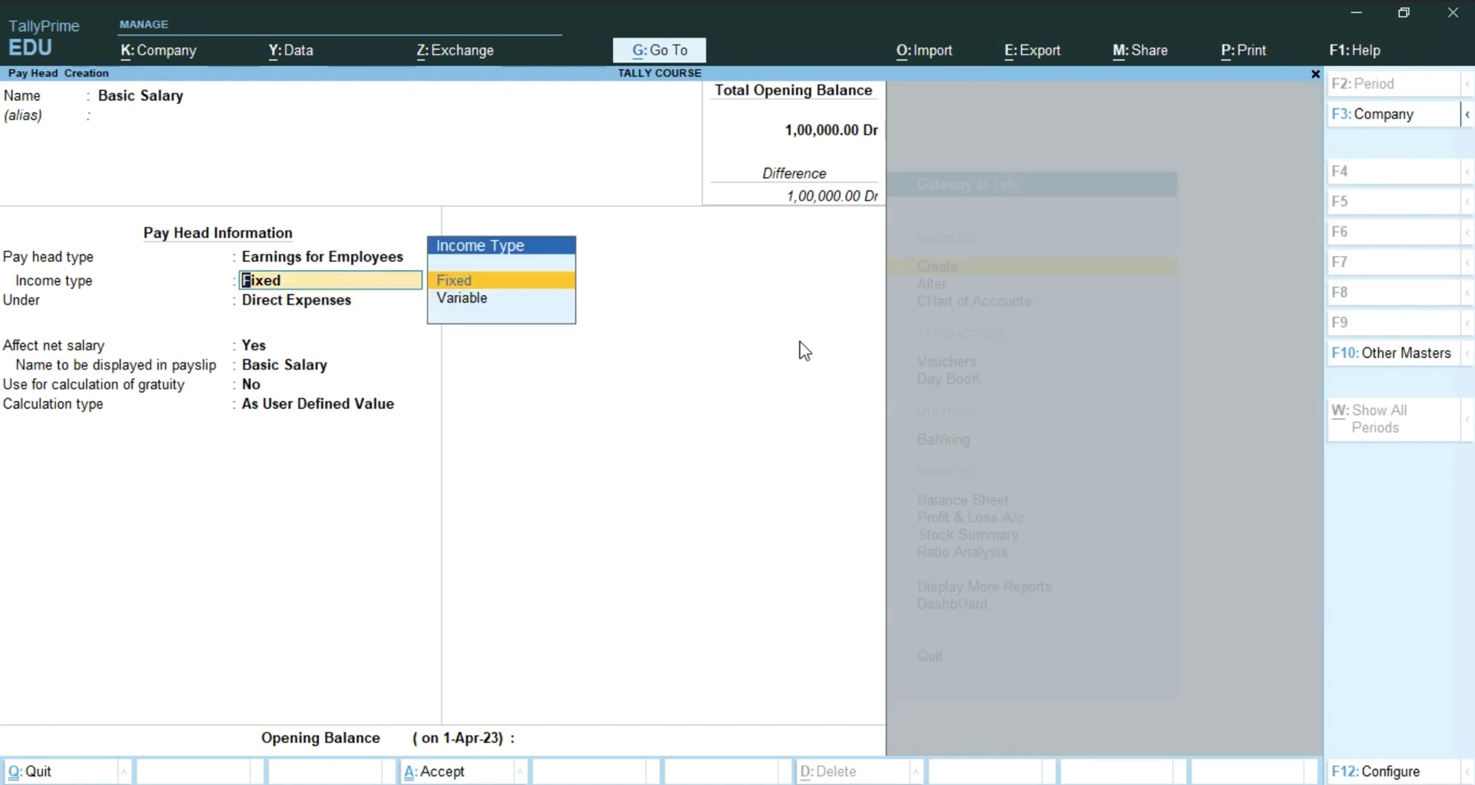
pyautogui.press('Return')
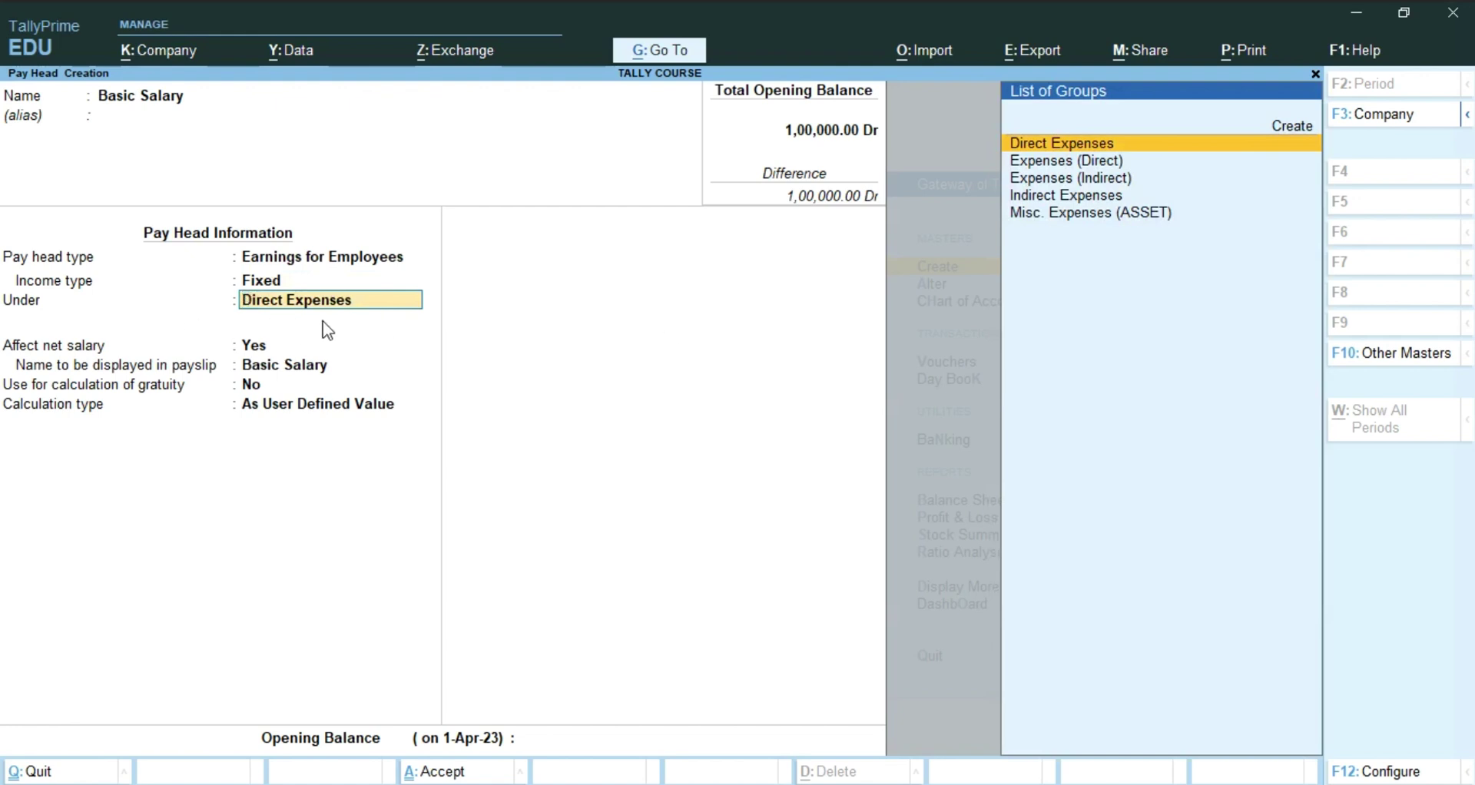
pyautogui.press('Down')
pyautogui.press('Down')
pyautogui.press('Down')
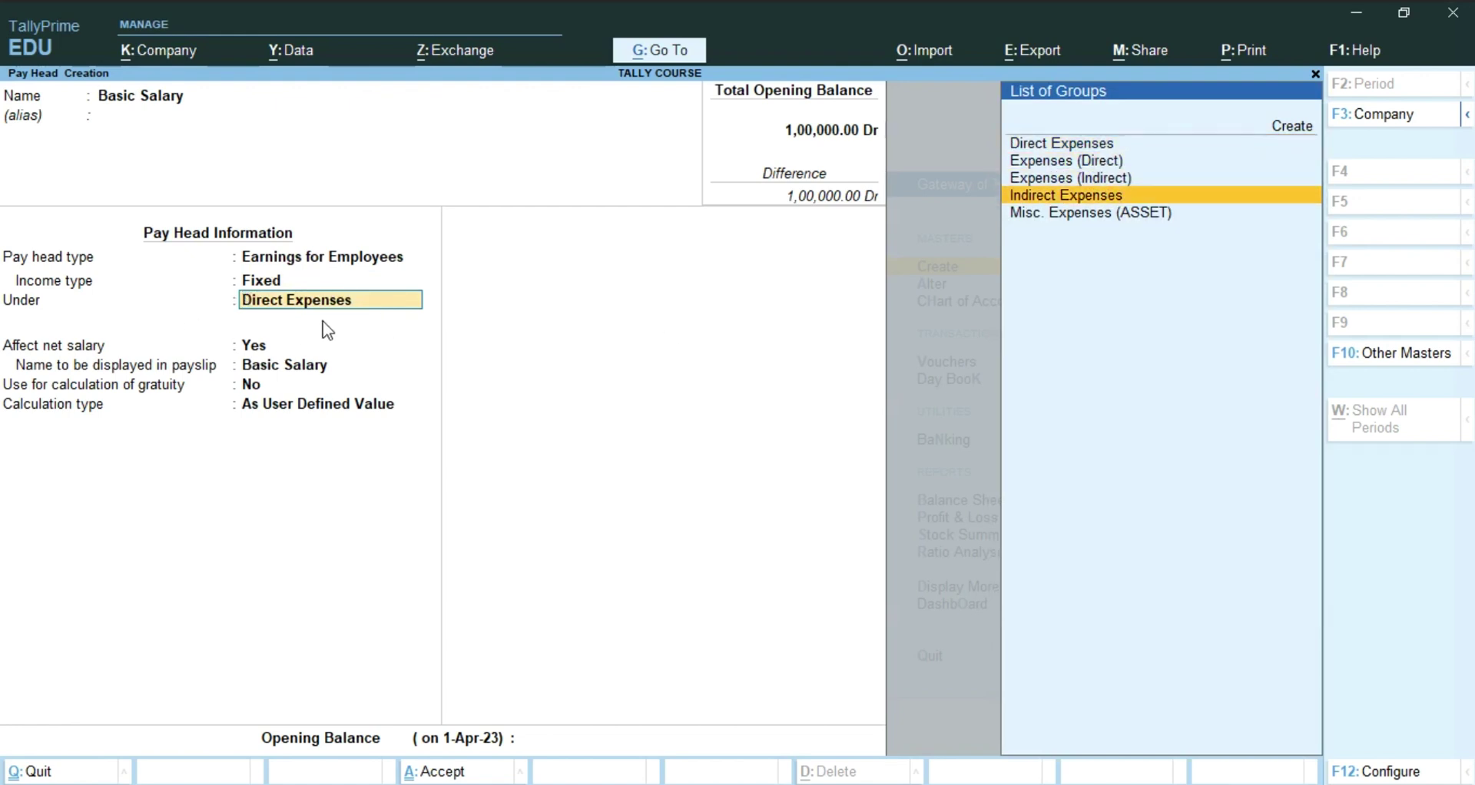
pyautogui.press('Return')
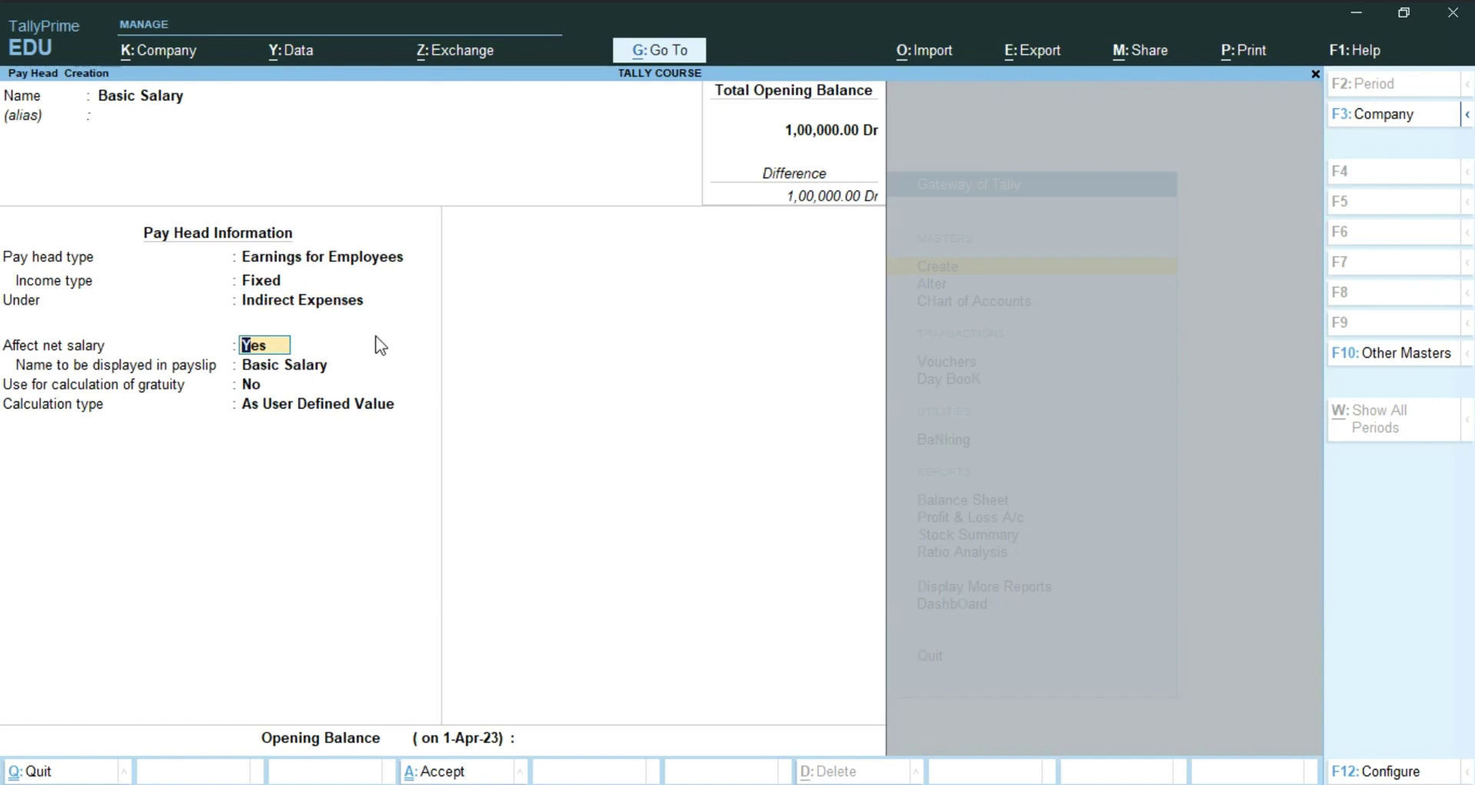
# Step: Accept Yes for affecting net salary, Basic Salary as the payslip name and No for gratuity calculation
pyautogui.press('Return')
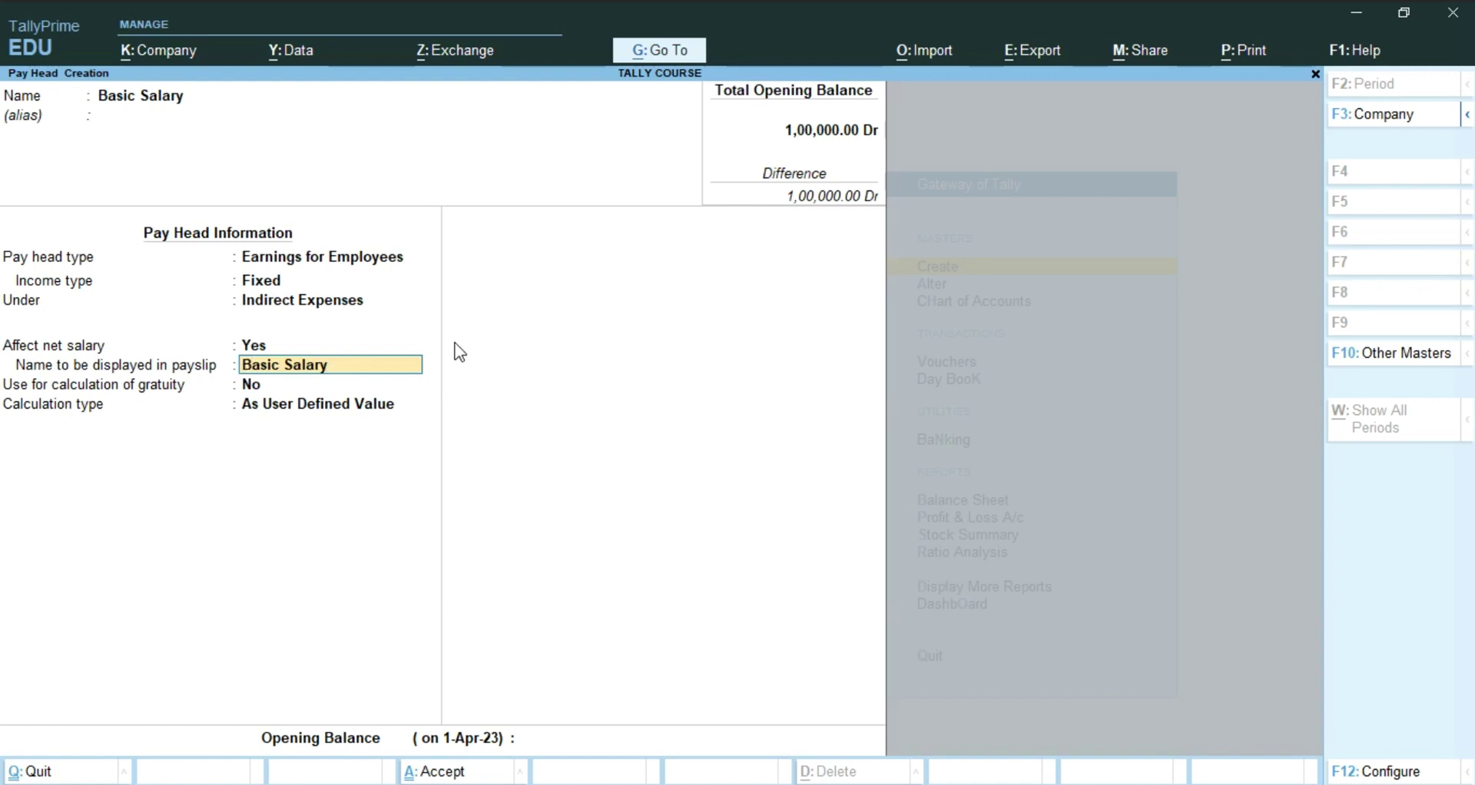
pyautogui.press('Return')
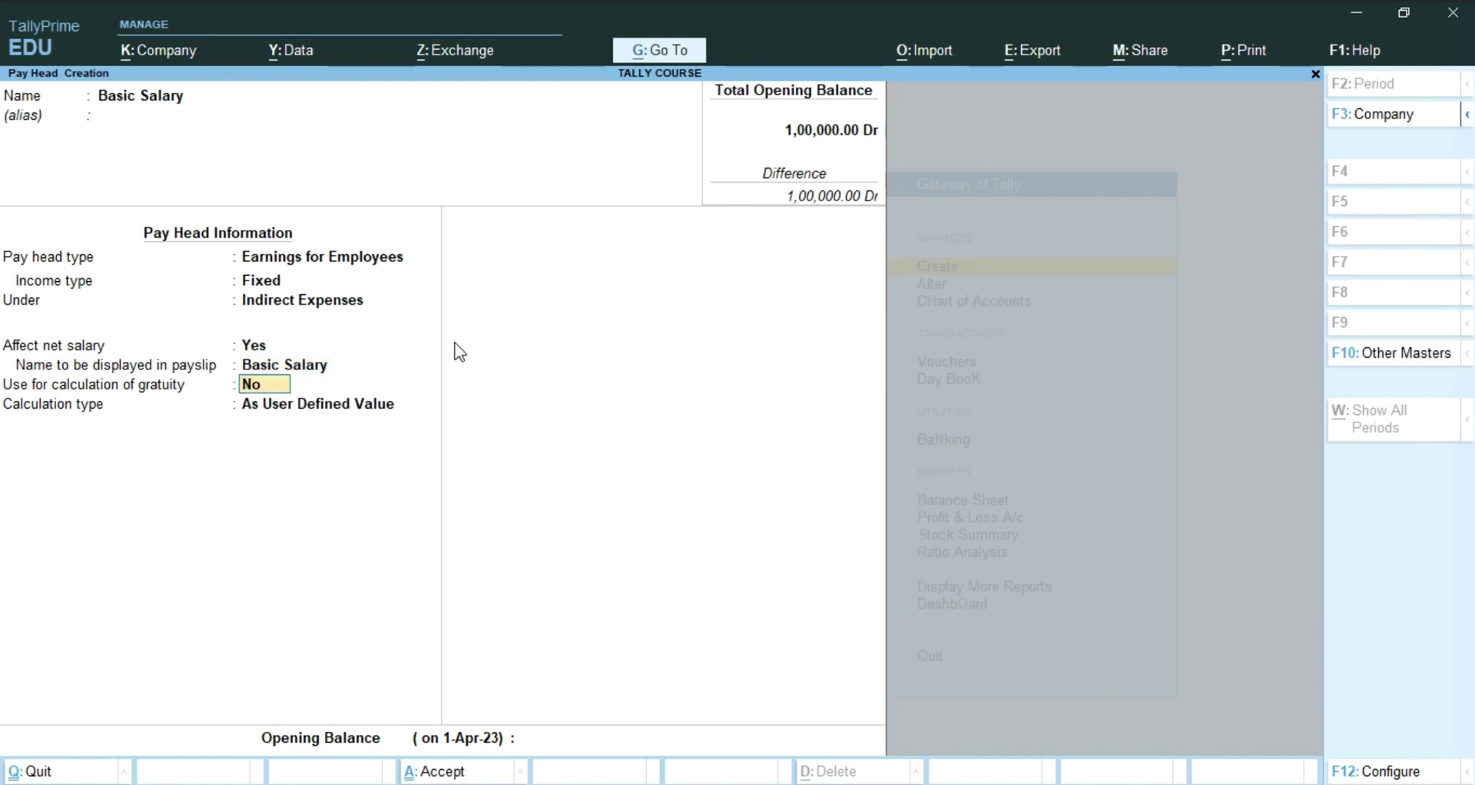
pyautogui.press('Return')
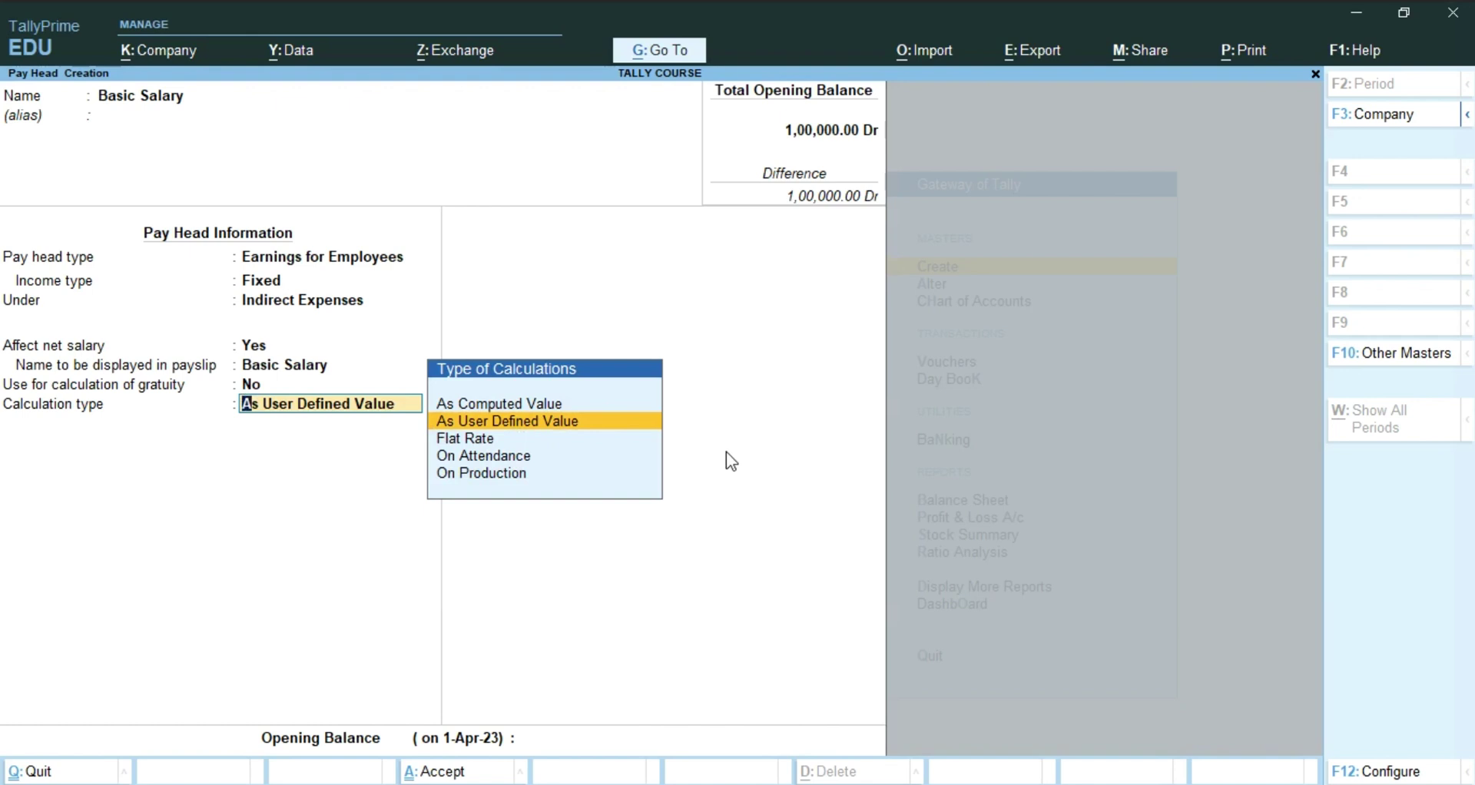
# Step: Set the calculation type to Flat Rate with a Months calculation period and save the Basic Salary pay head
pyautogui.press('Down')
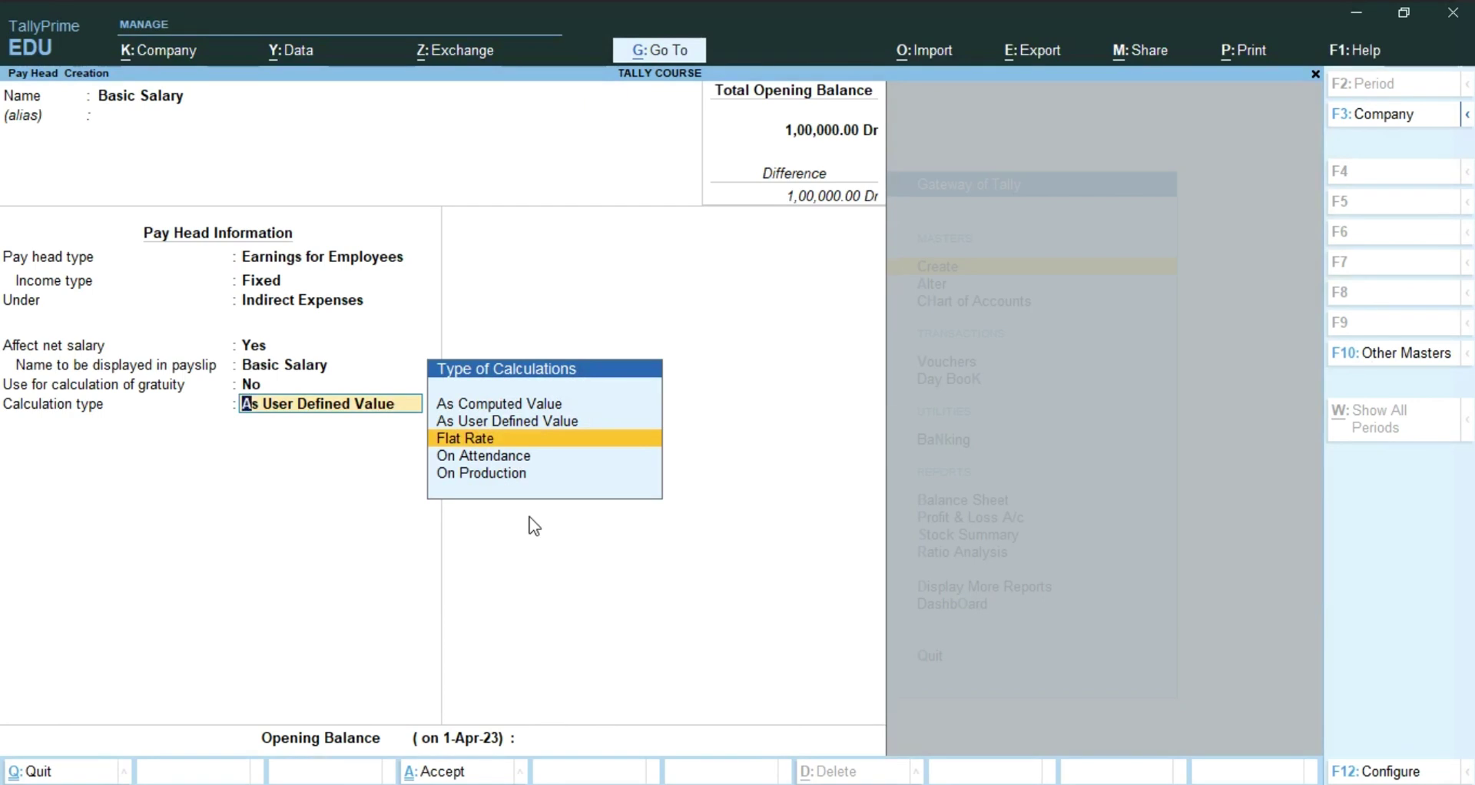
pyautogui.press('Return')
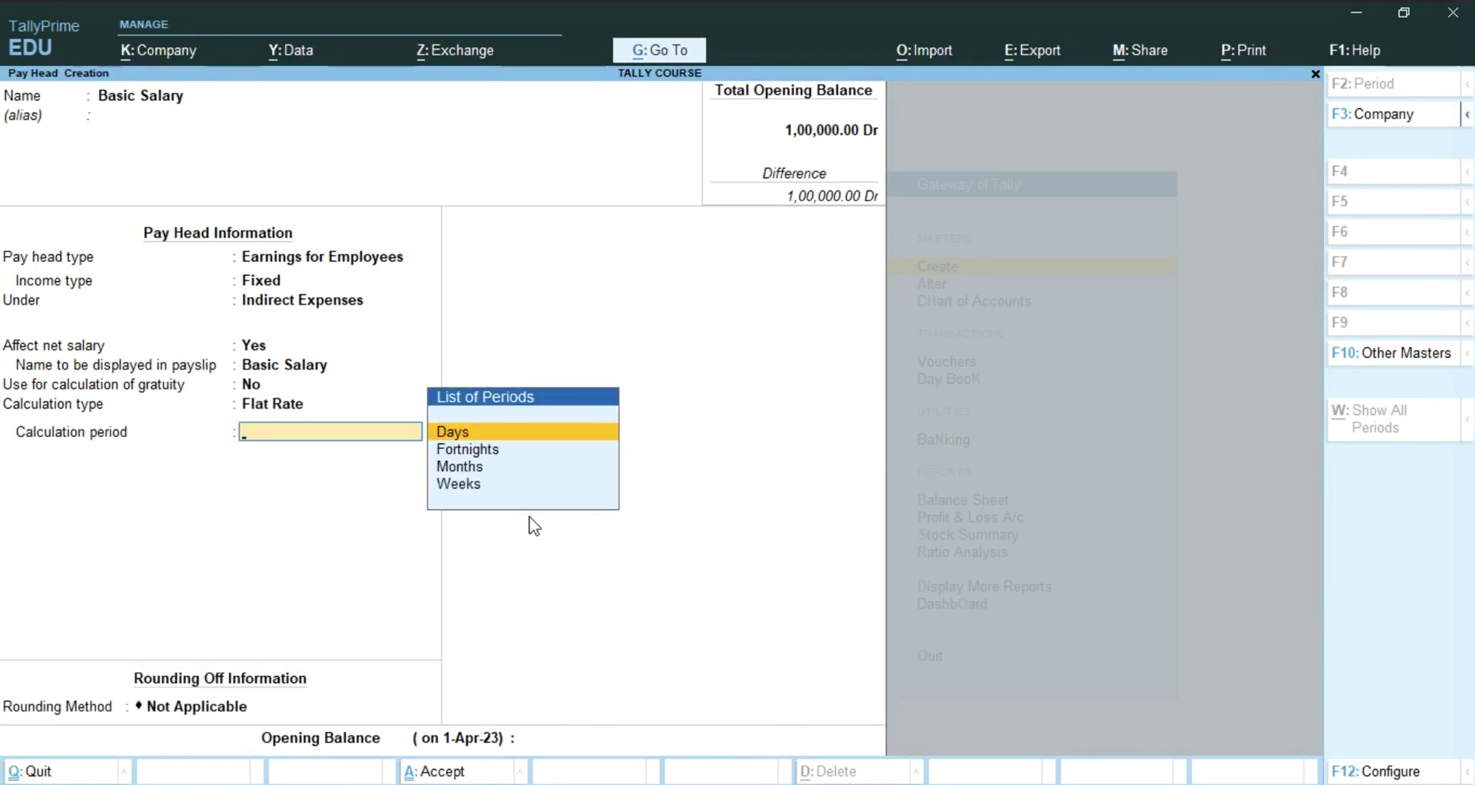
pyautogui.press('Down')
pyautogui.press('Down')
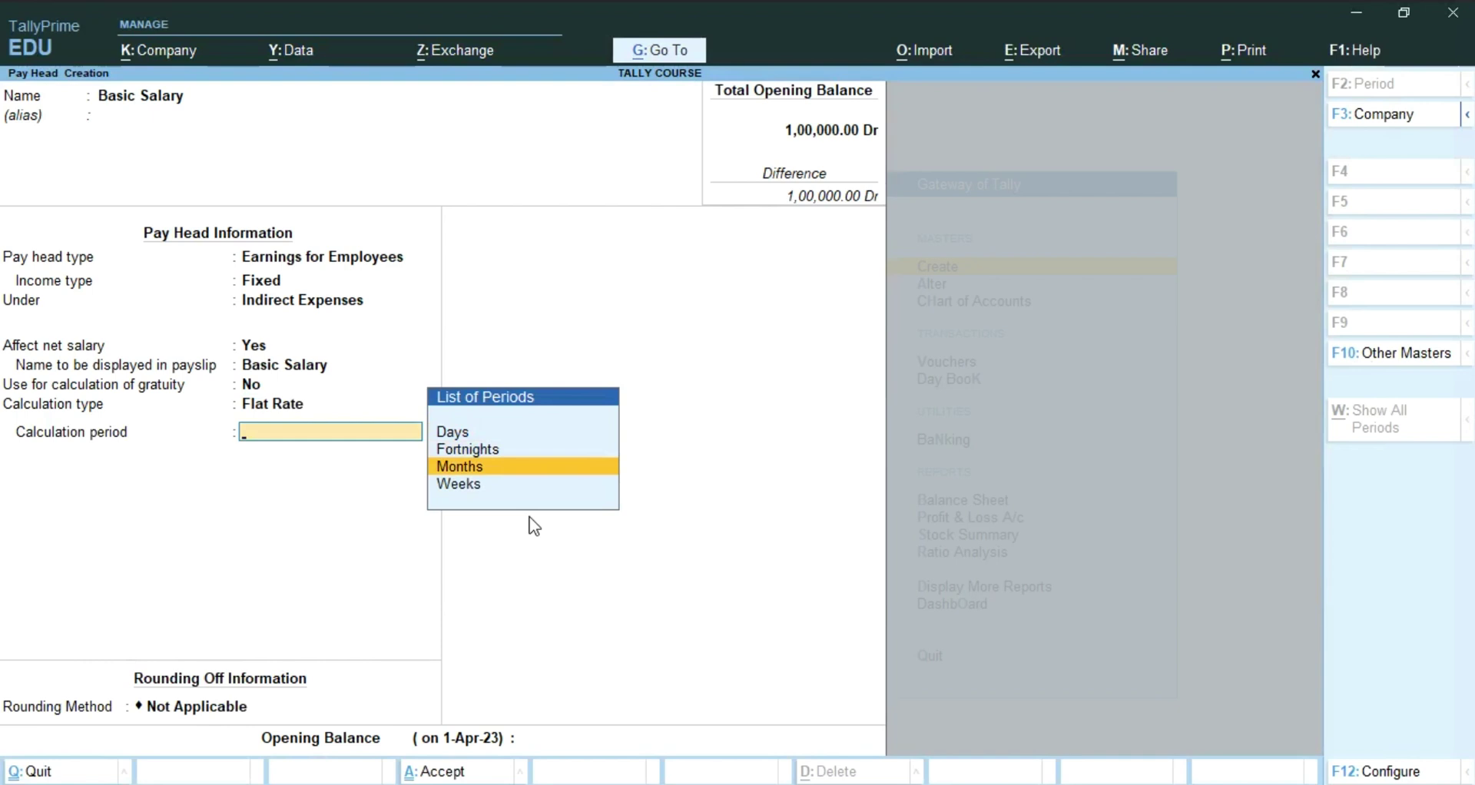
pyautogui.press('Return')
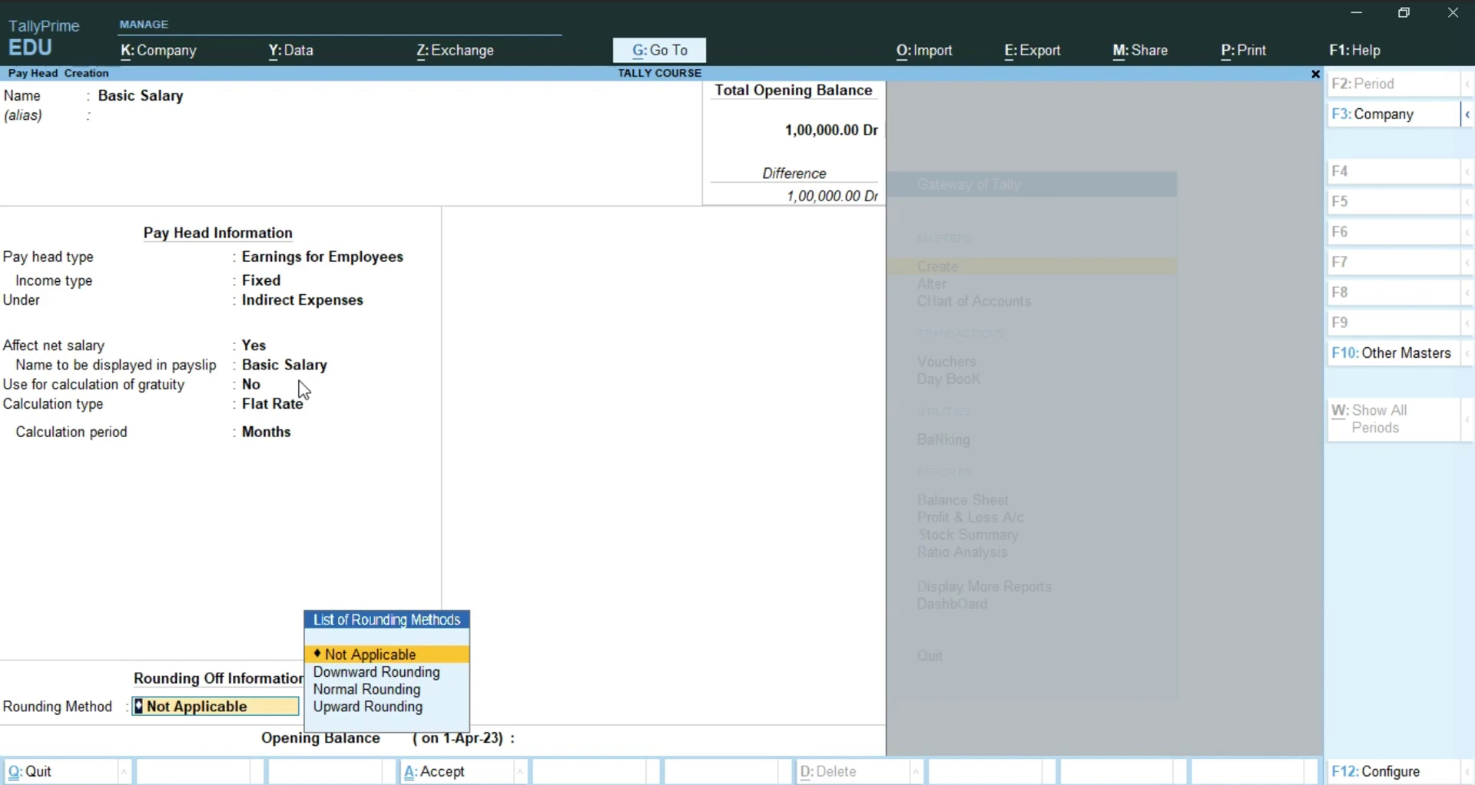
pyautogui.hotkey('ctrl', 'a')
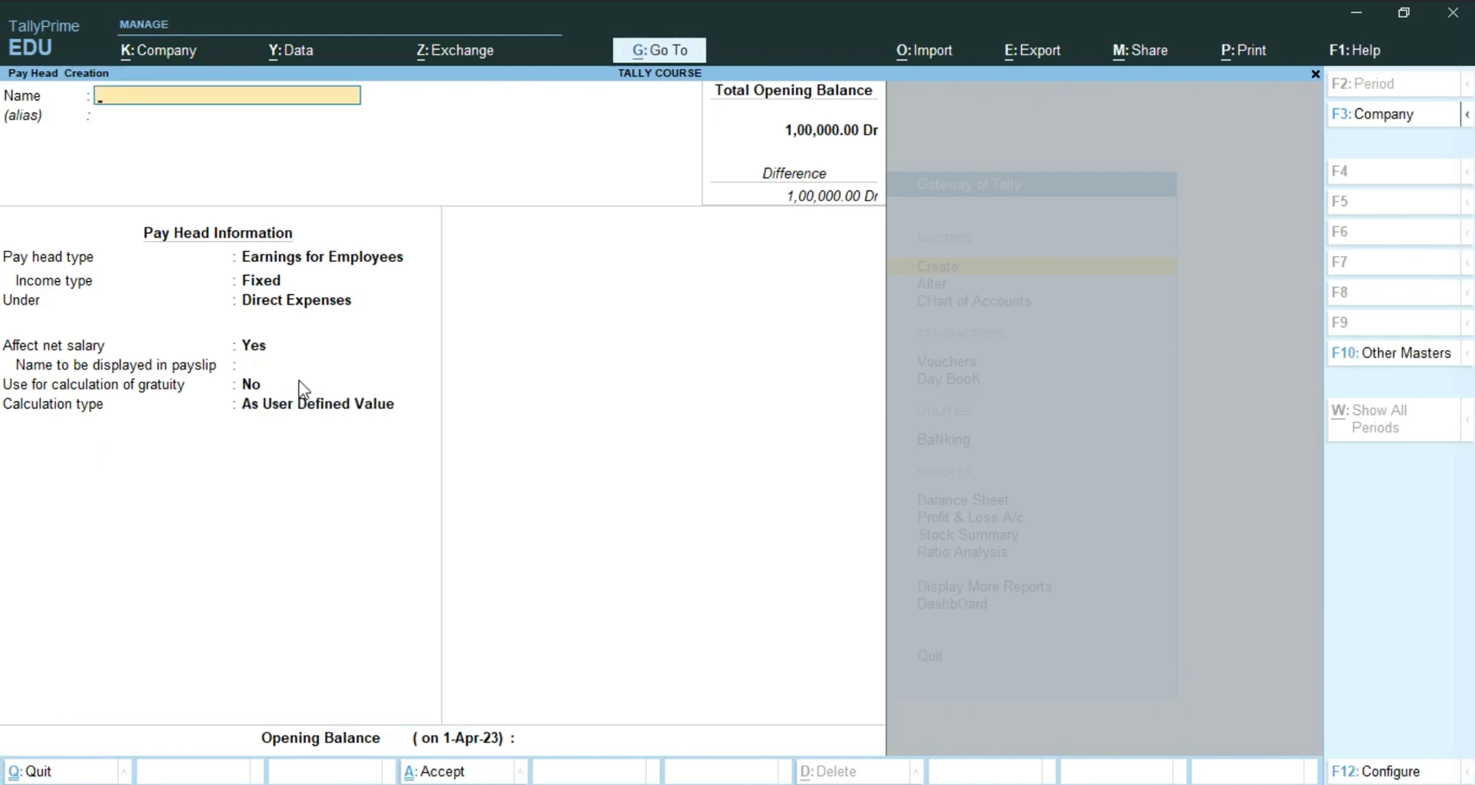
# Step: Switch to the payroll guide in the browser and copy "House Rent Allowance" from its section heading
pyautogui.hotkey('alt', 'Tab')
pyautogui.hotkey('alt', 'Tab')
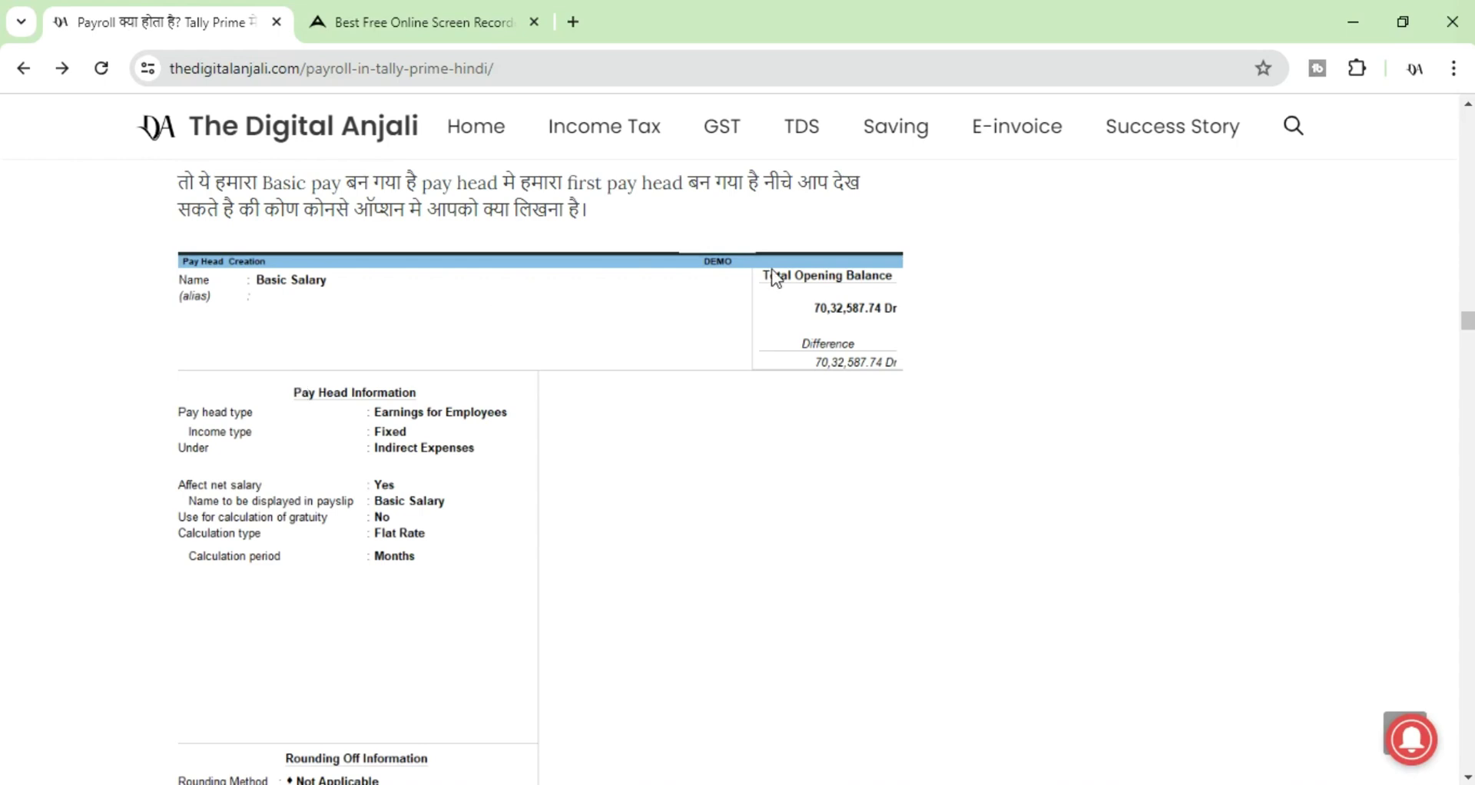
pyautogui.scroll(-5, 1469, 326)
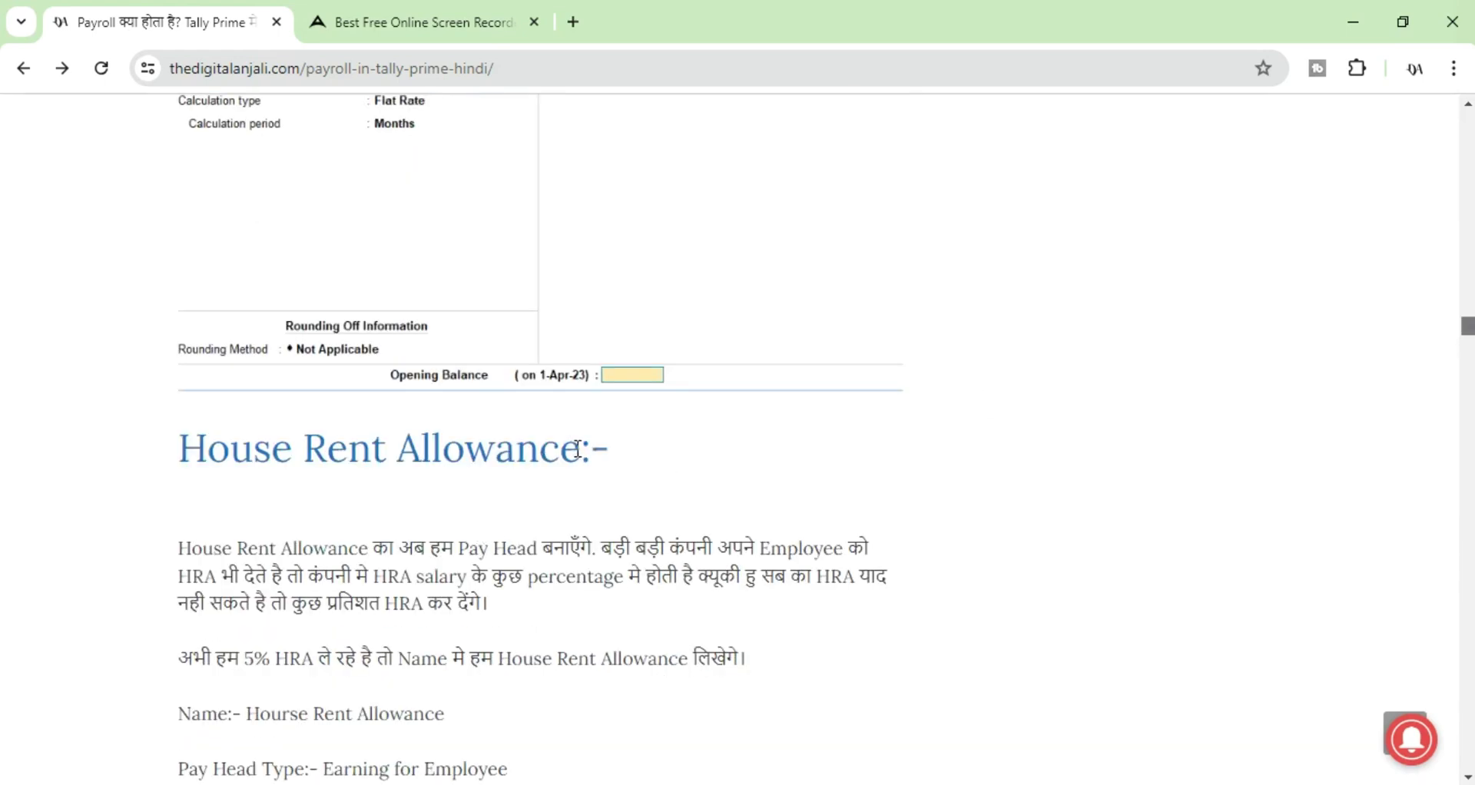
pyautogui.moveTo(580, 446); pyautogui.dragTo(183, 448)
pyautogui.hotkey('ctrl', 'c')
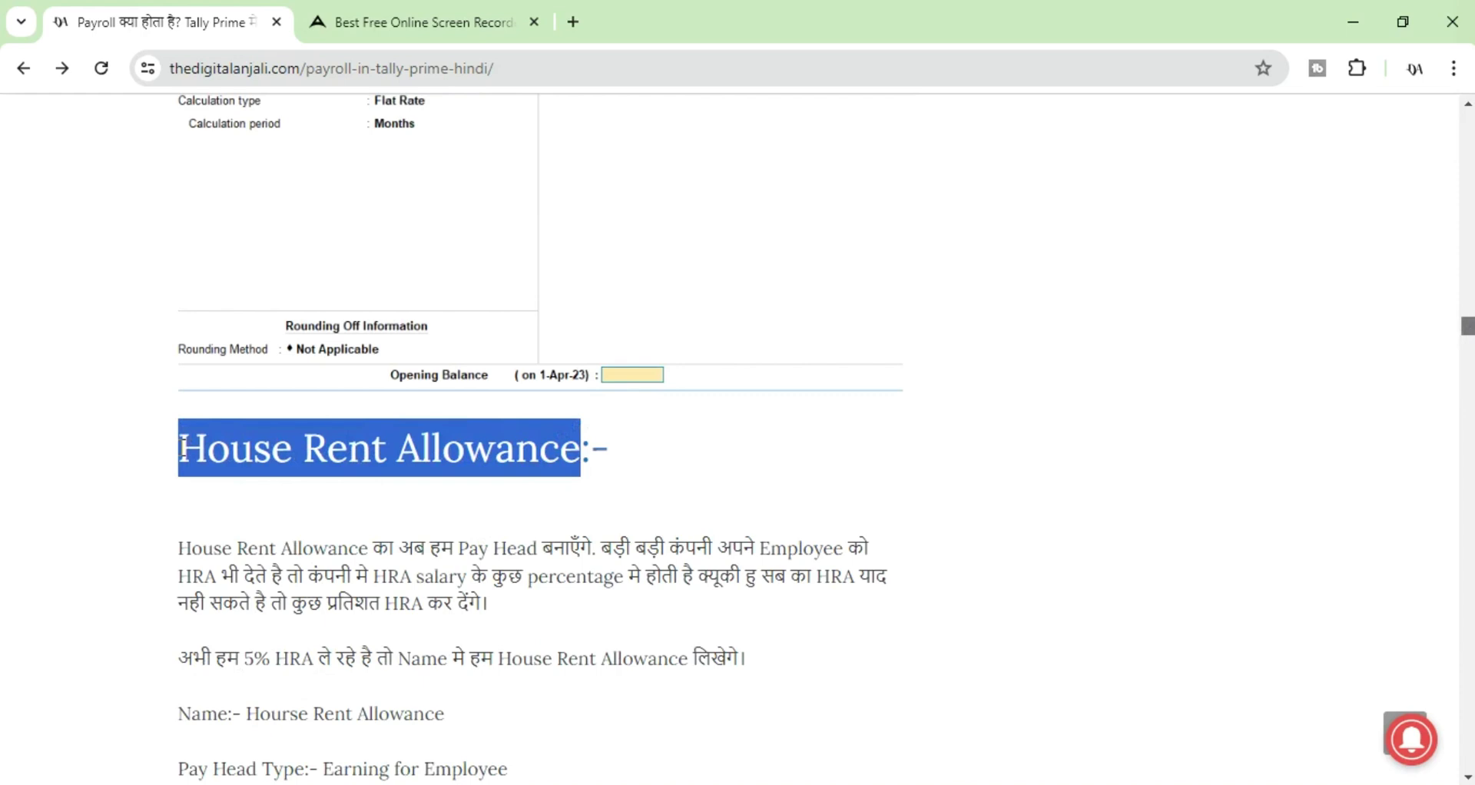
pyautogui.click(268, 665)
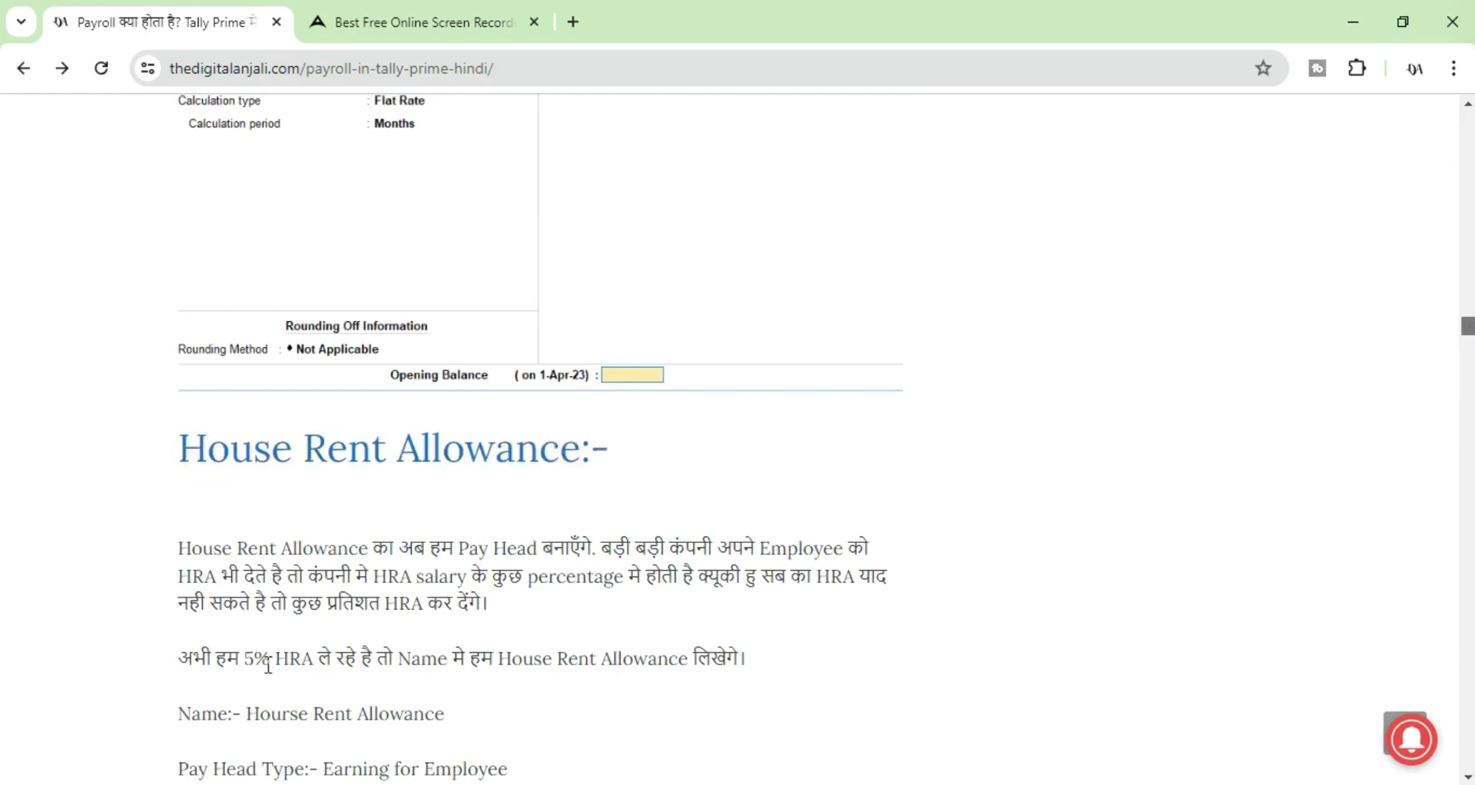
# Step: Return to TallyPrime and name the next pay head House Rent Allowance, leaving the alias blank
pyautogui.hotkey('alt', 'Tab')
pyautogui.hotkey('alt', 'Tab')
pyautogui.hotkey('alt', 'Tab')
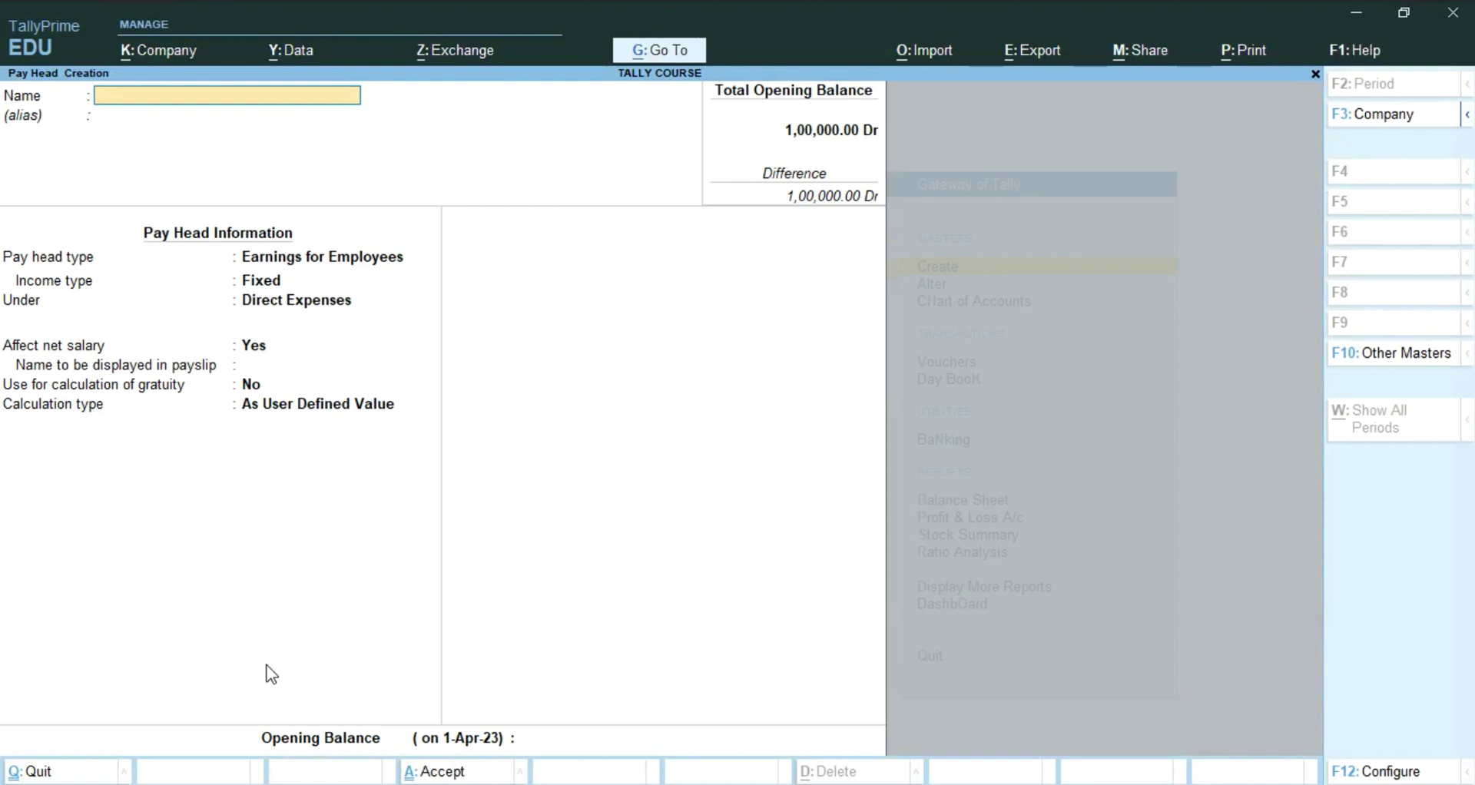
pyautogui.press('ctrl')
pyautogui.hotkey('ctrl', 'v')
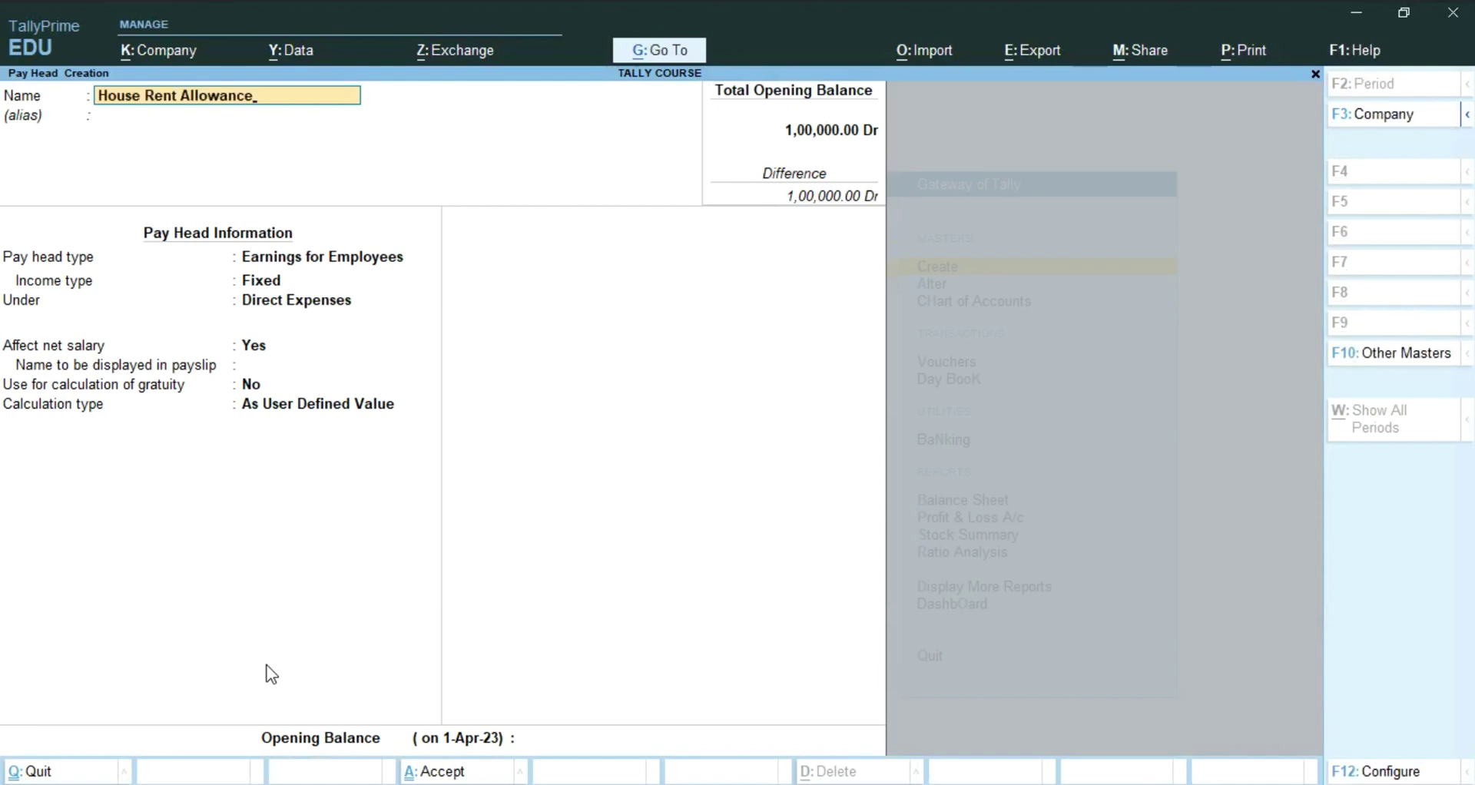
pyautogui.press('Return')
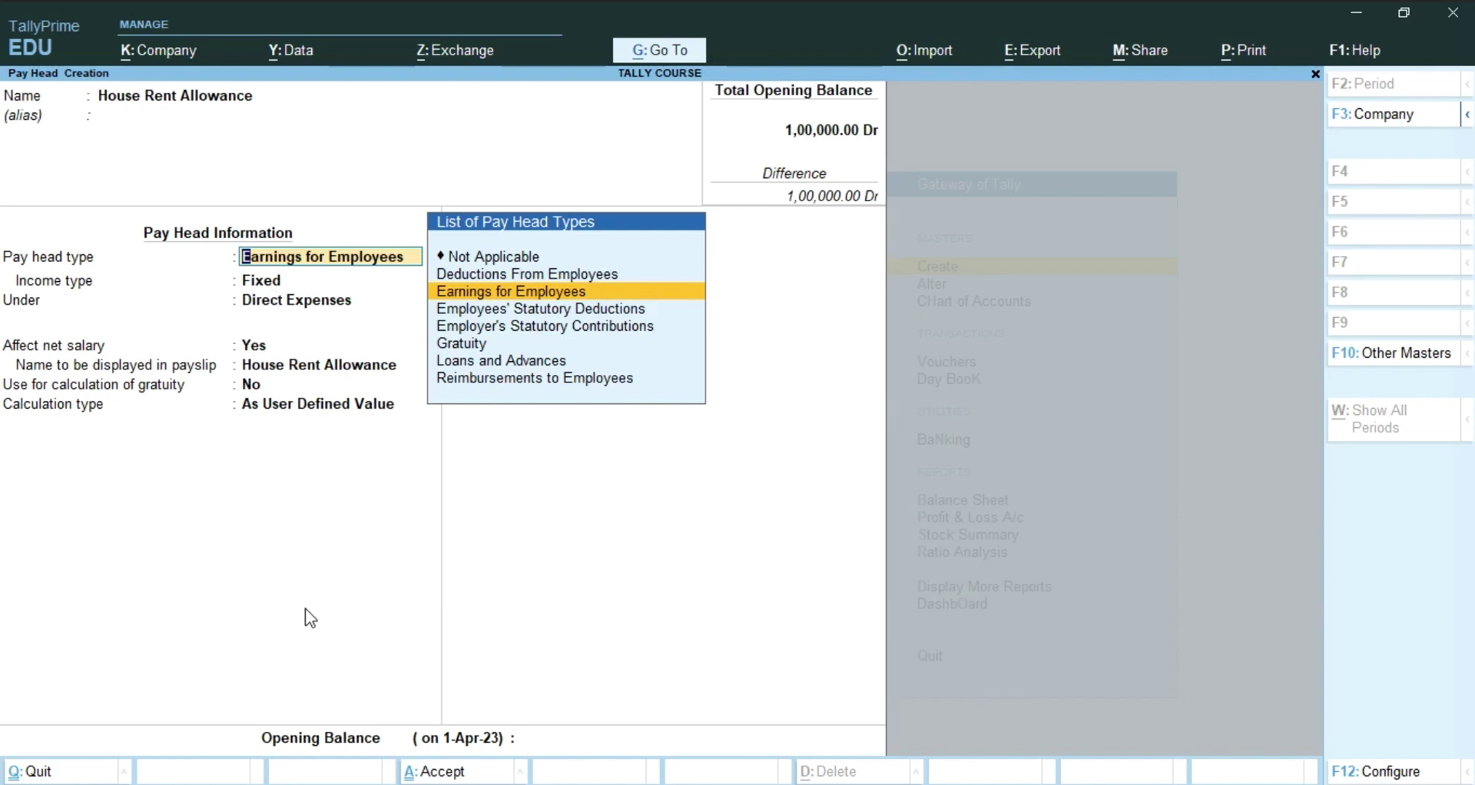
# Step: Set House Rent Allowance as Earnings for Employees with Fixed income type, grouped under Indirect Expenses
pyautogui.press('Return')
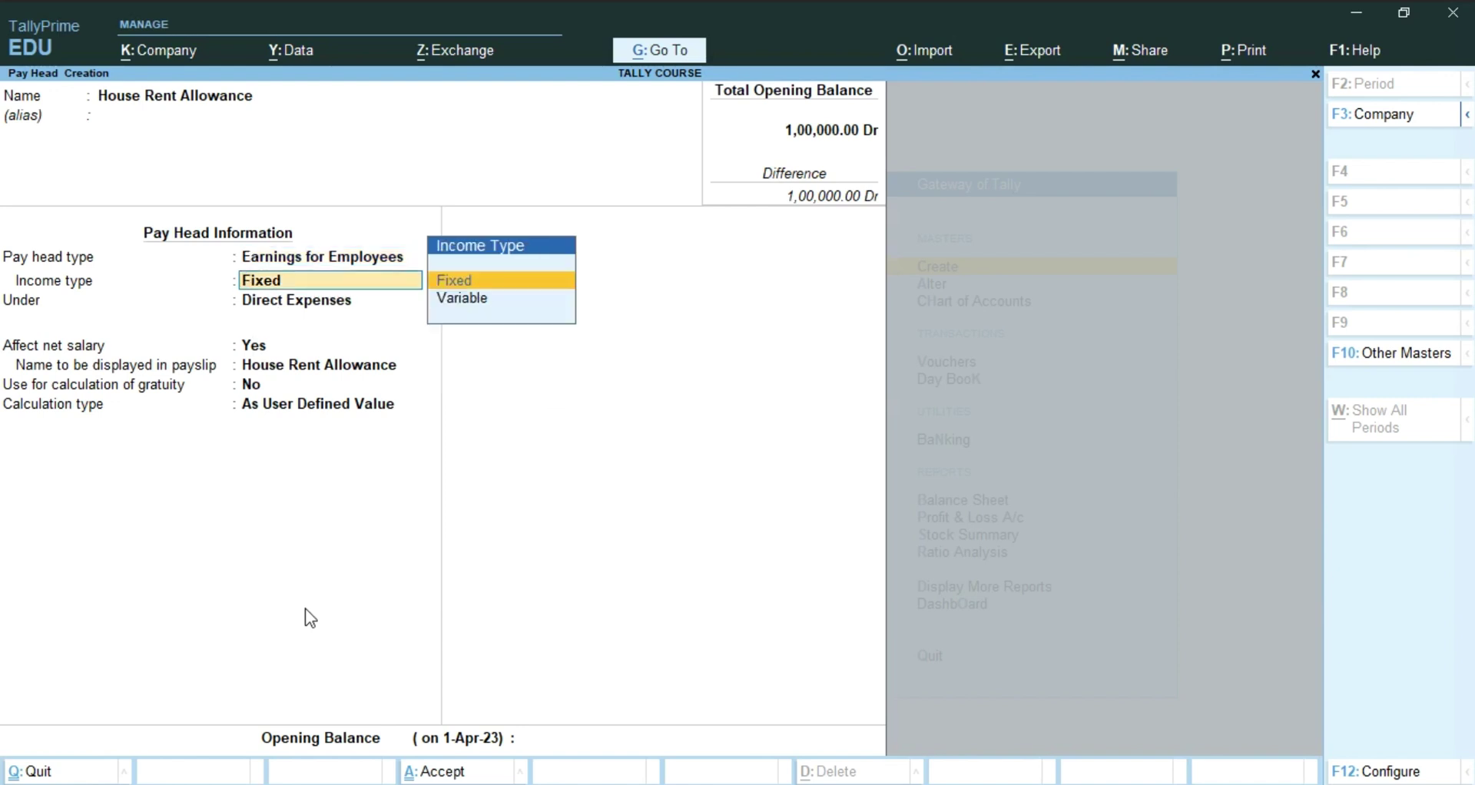
pyautogui.press('Return')
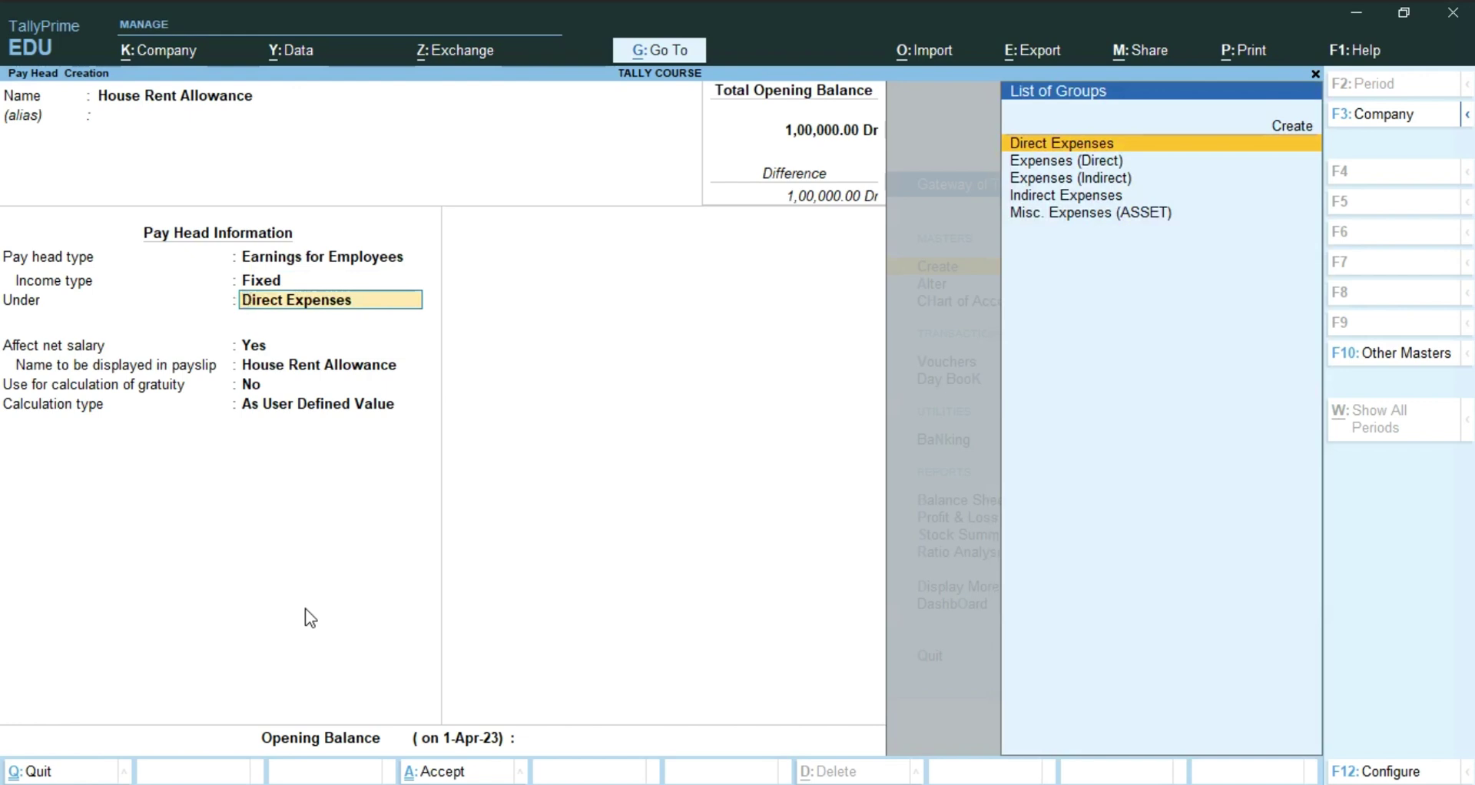
pyautogui.press('Down')
pyautogui.press('Down')
pyautogui.press('Down')
pyautogui.press('Return')
# Step: Accept Yes for affecting net salary, enter HRA as the payslip name and keep No for gratuity calculation
pyautogui.hotkey('alt', 'Tab')
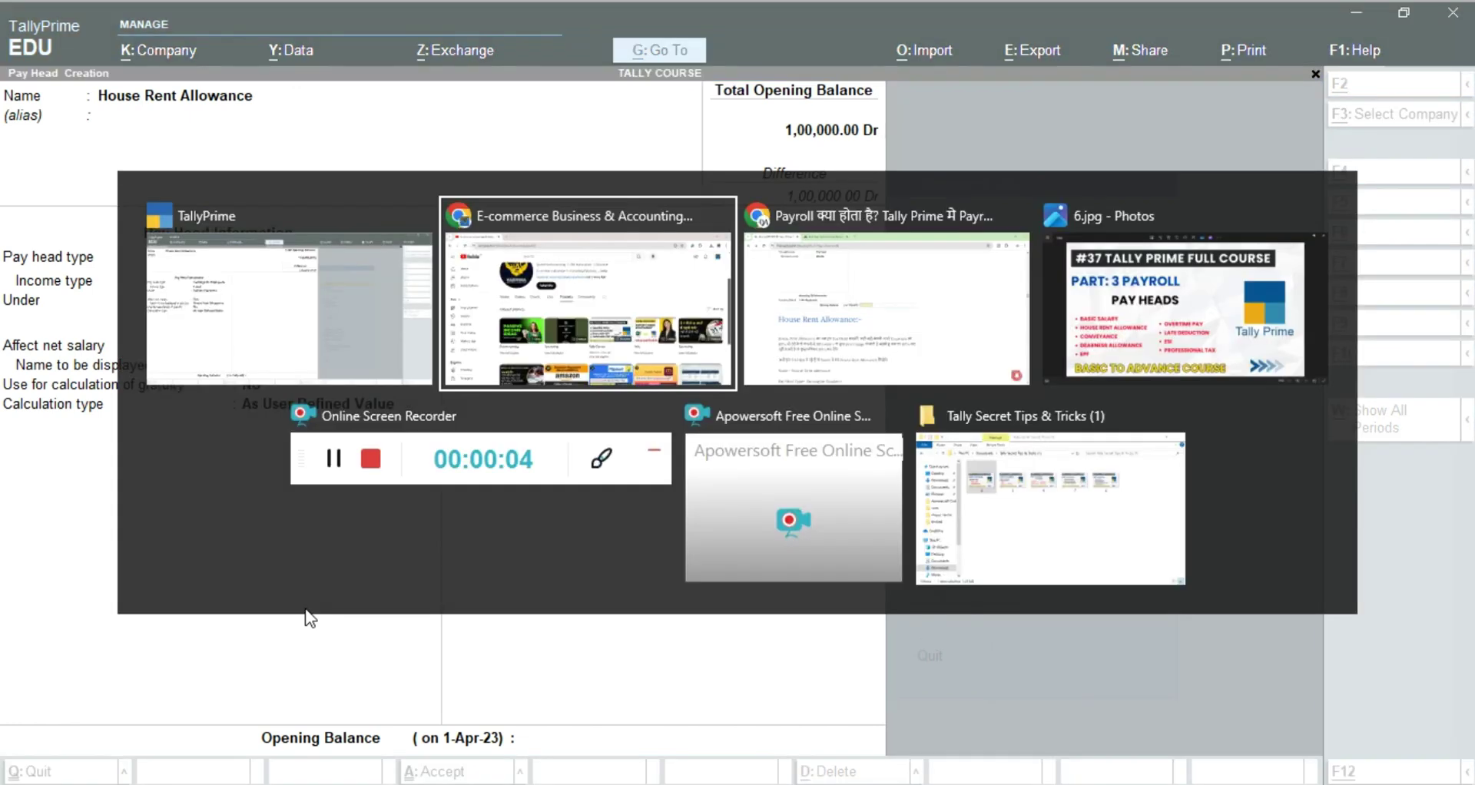
pyautogui.hotkey('alt', 'Tab')
pyautogui.press('Return')
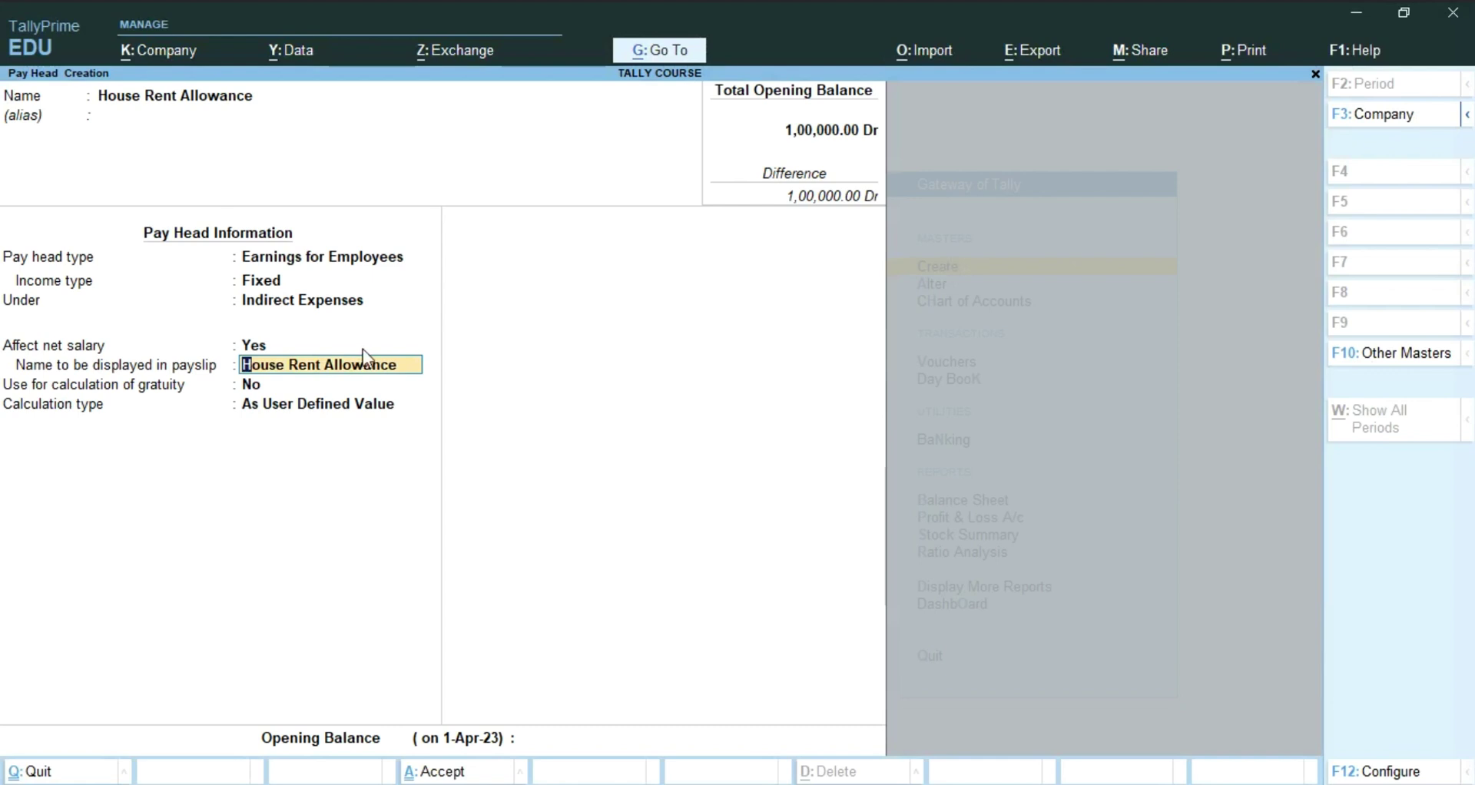
pyautogui.write('HRA')
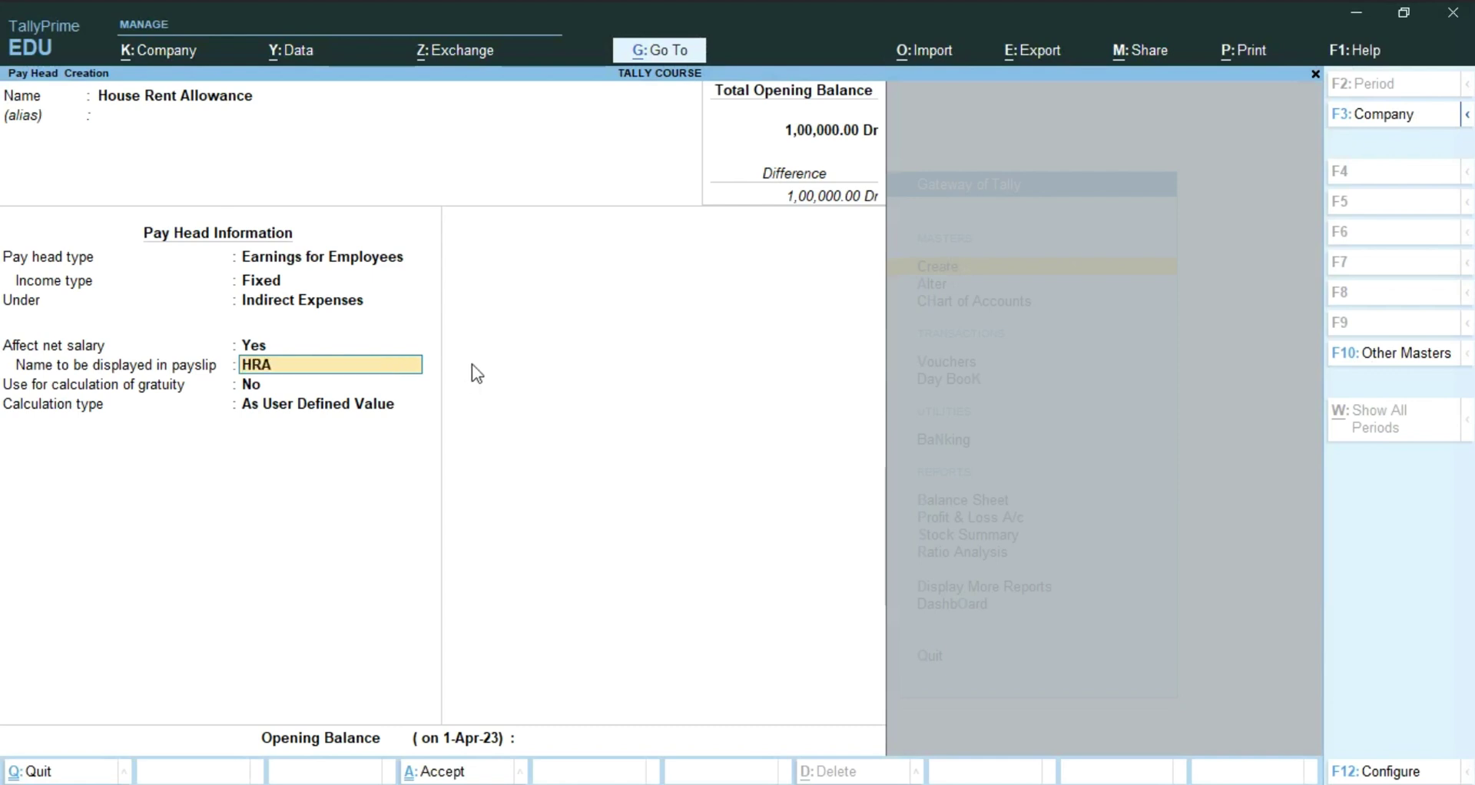
pyautogui.press('Return')
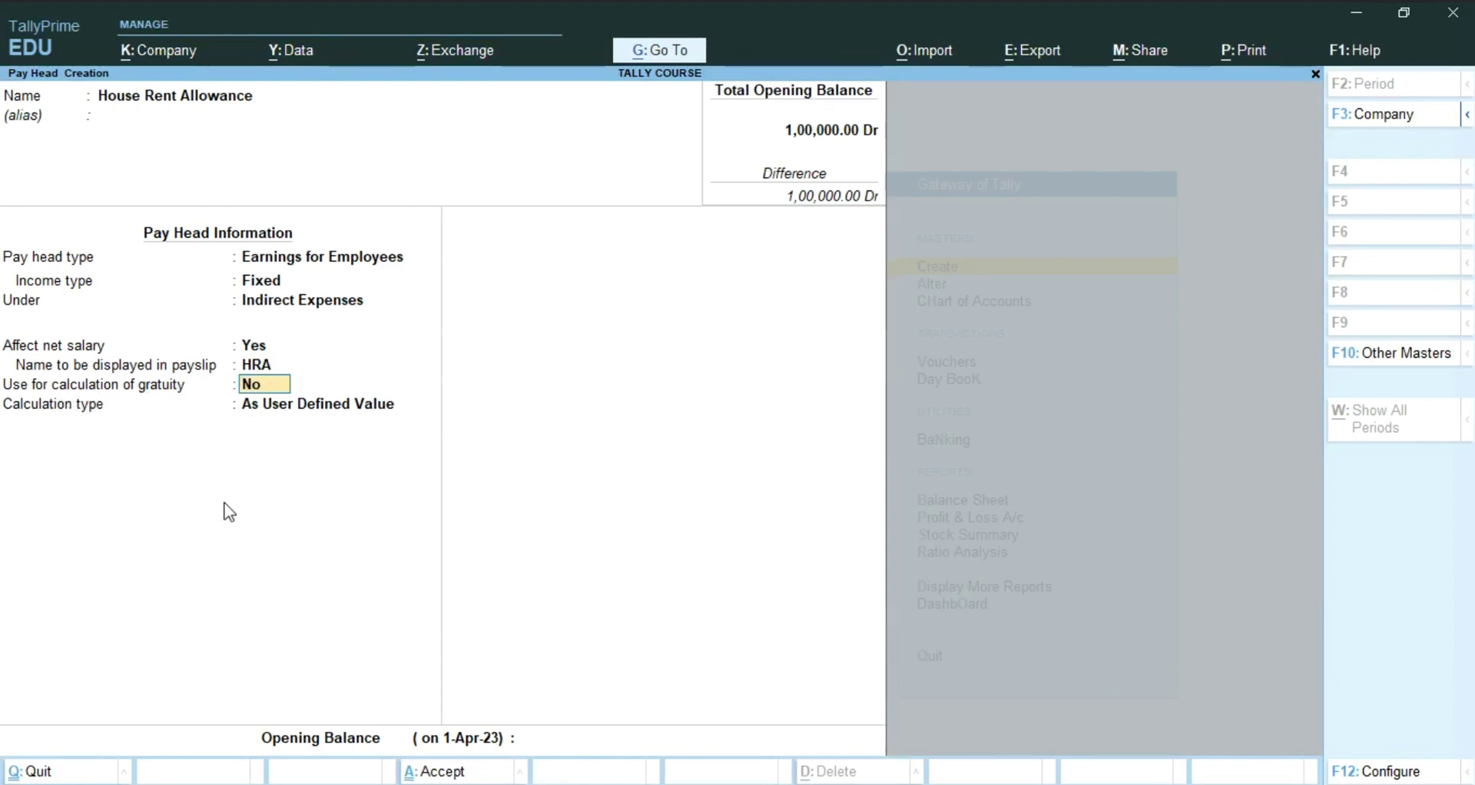
pyautogui.press('Return')
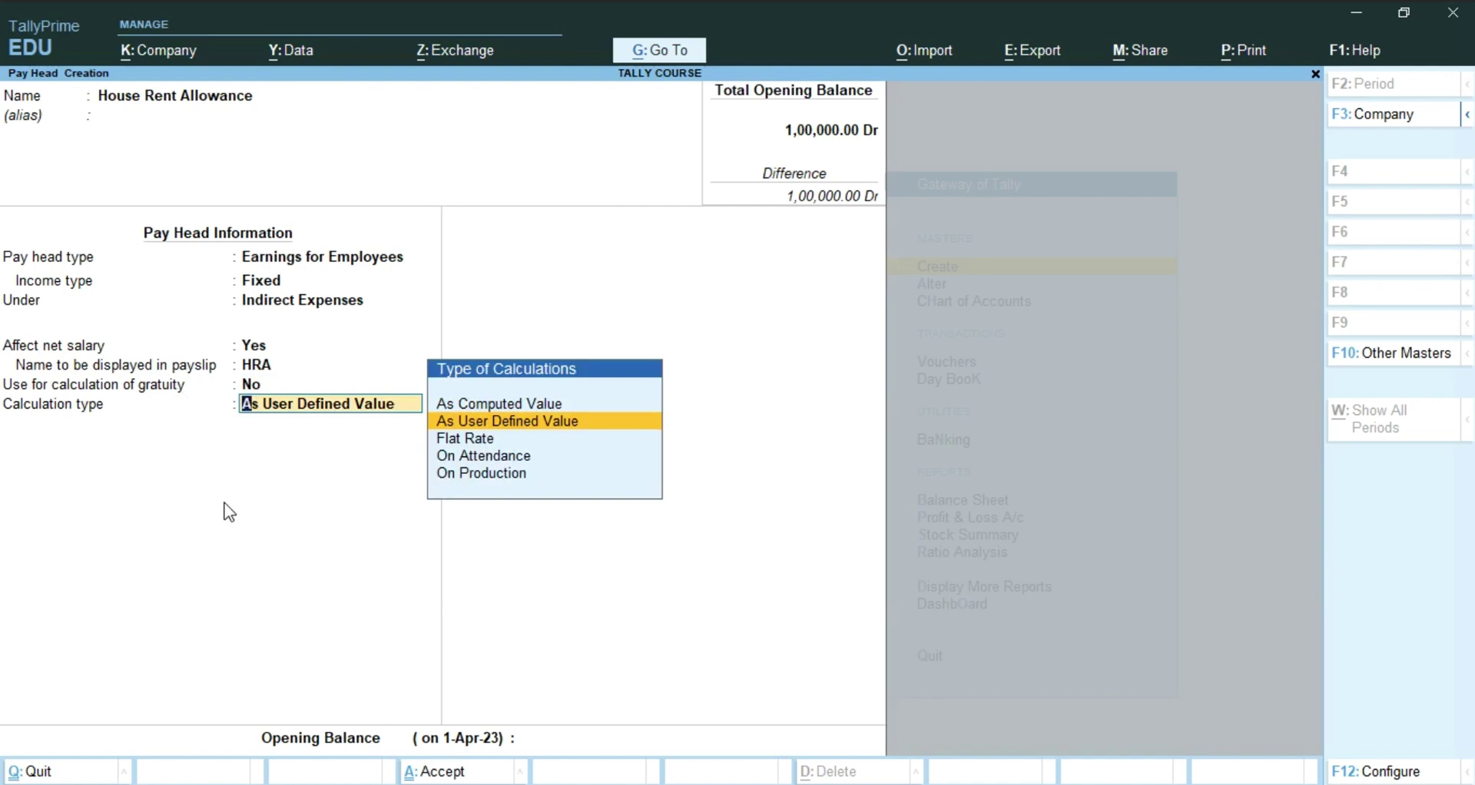
# Step: Set the House Rent Allowance calculation type to As Computed Value with a Months calculation period
pyautogui.press('Up')
pyautogui.press('Return')
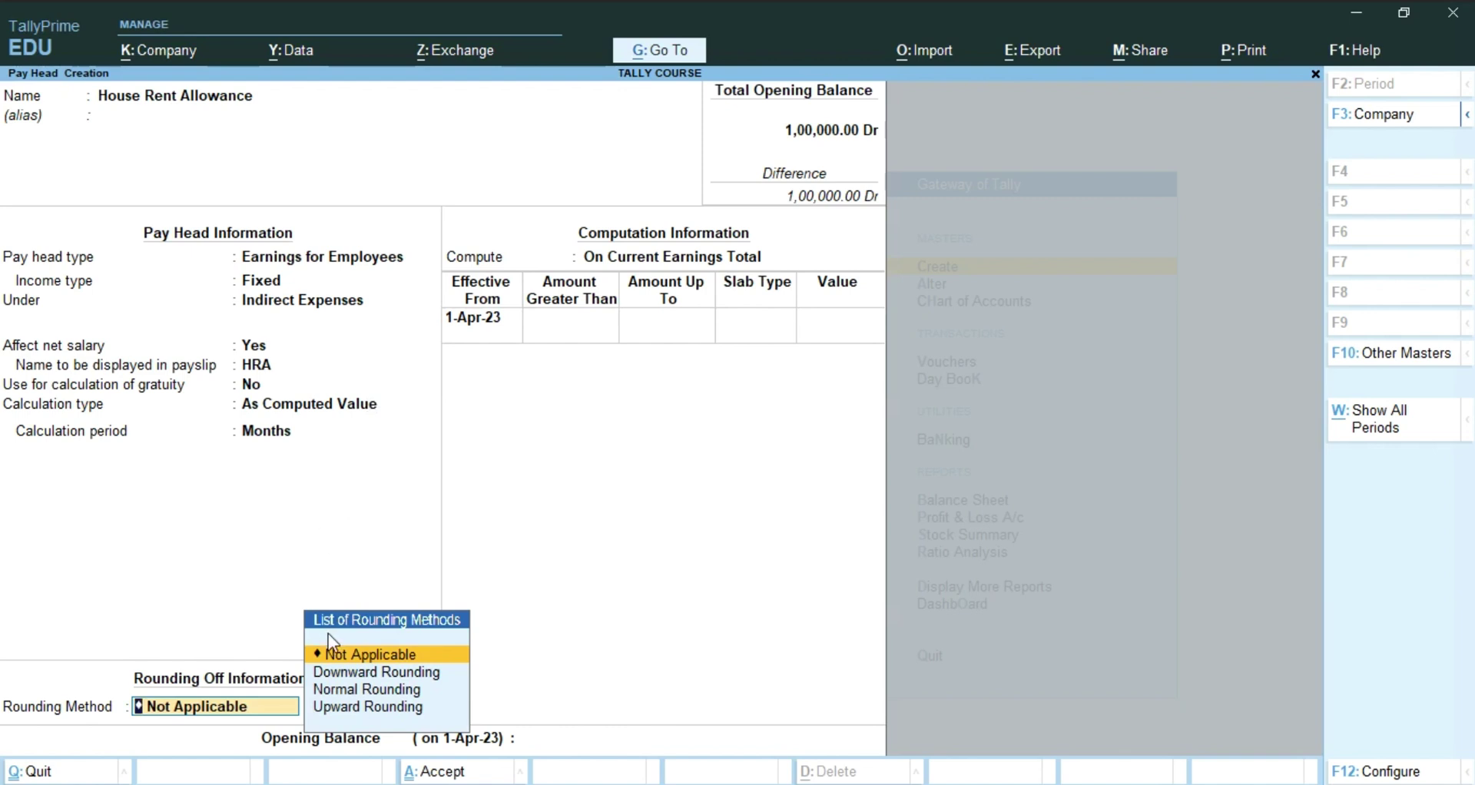
pyautogui.press('BackSpace')
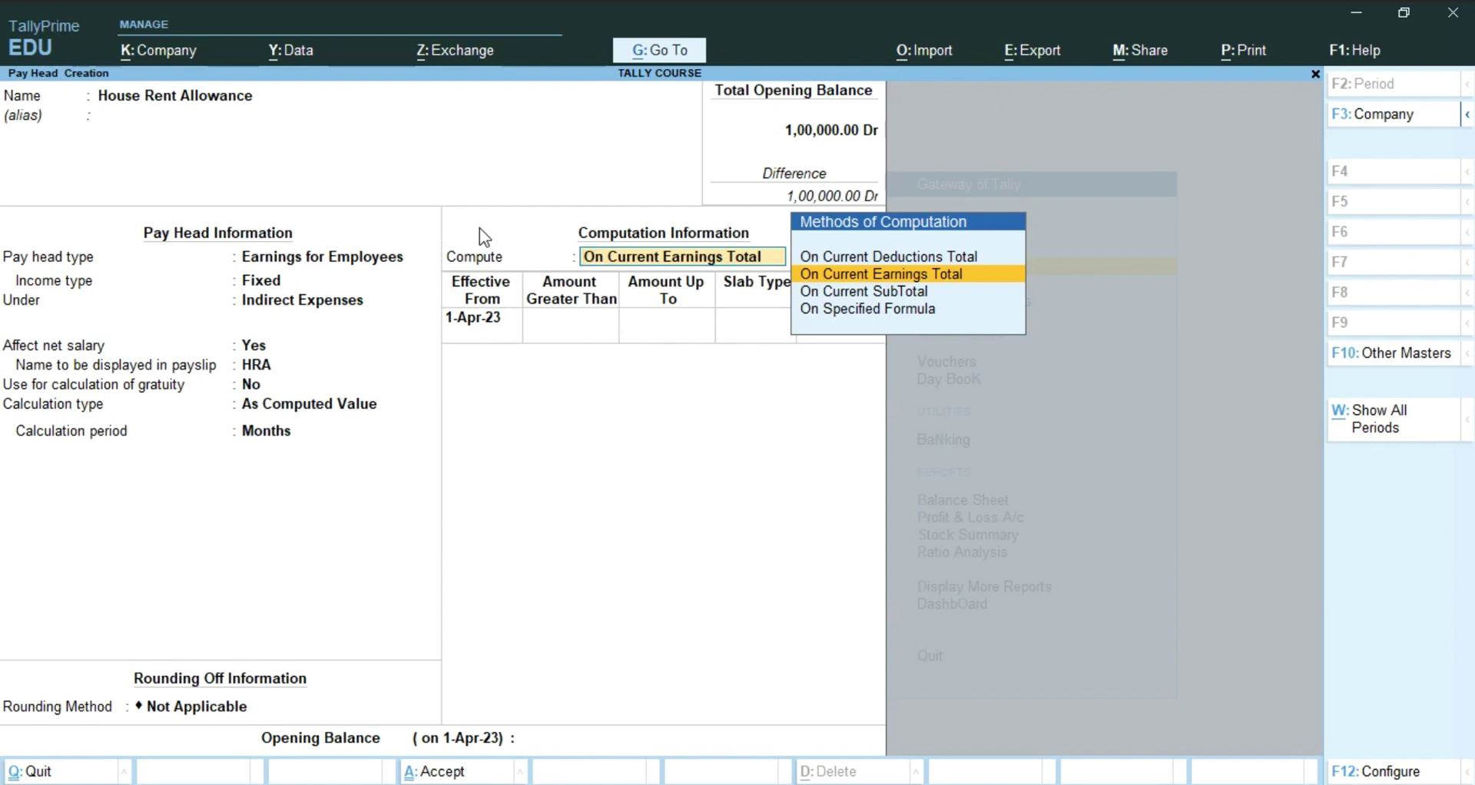
# Step: Compute the allowance On Specified Formula, adding Basic Salary as the only pay head in the formula
pyautogui.press('Down')
pyautogui.press('Down')
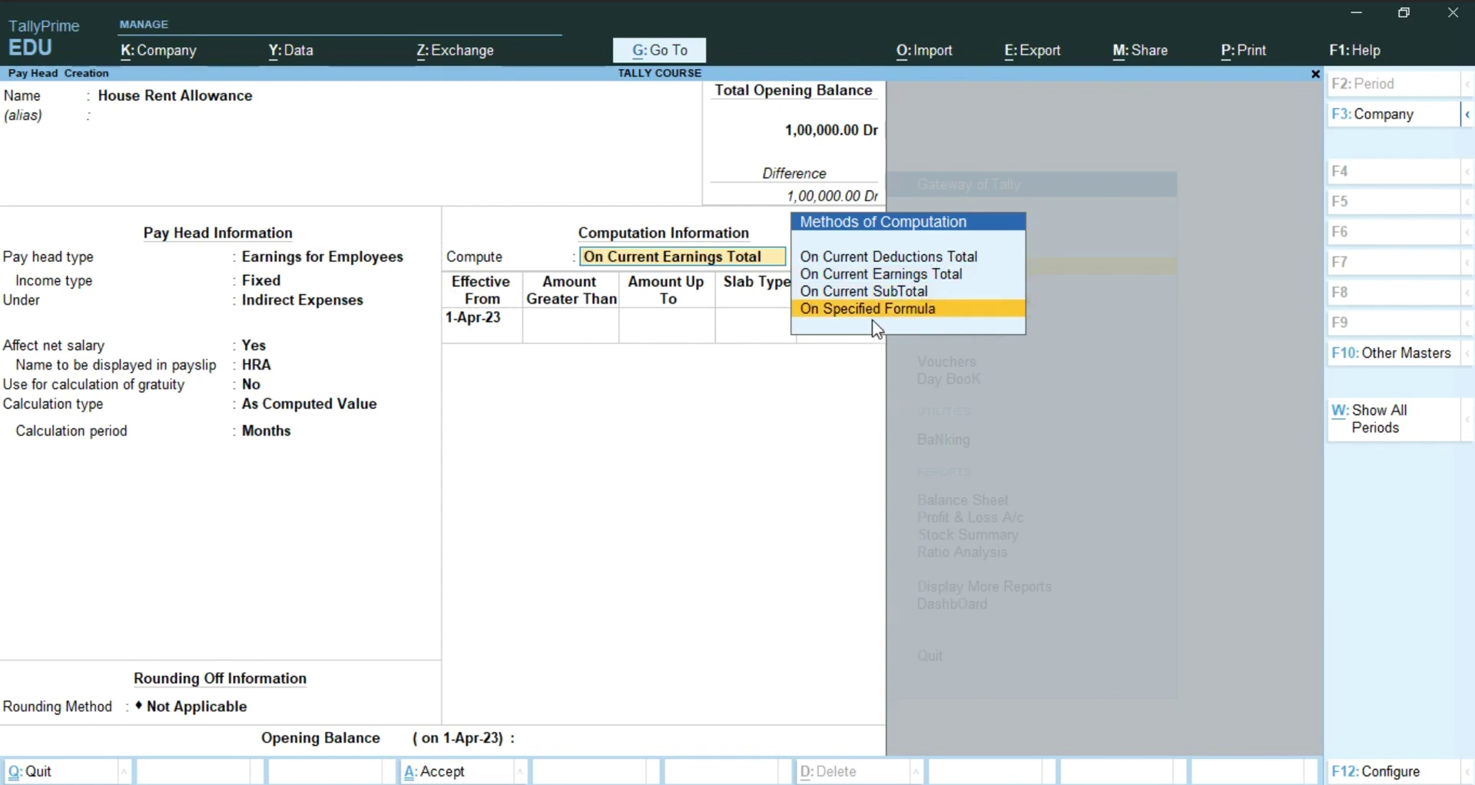
pyautogui.press('Return')
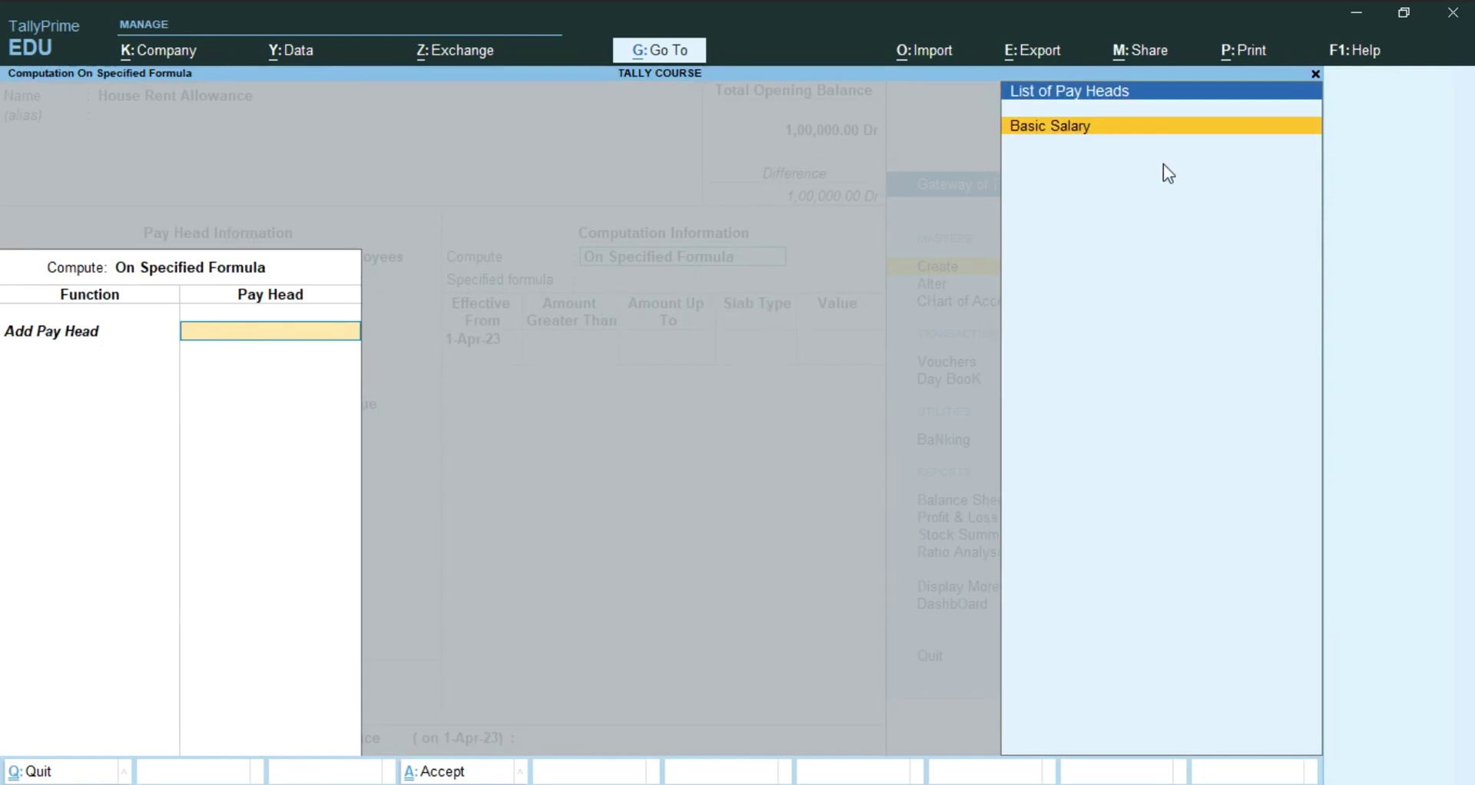
pyautogui.press('Return')
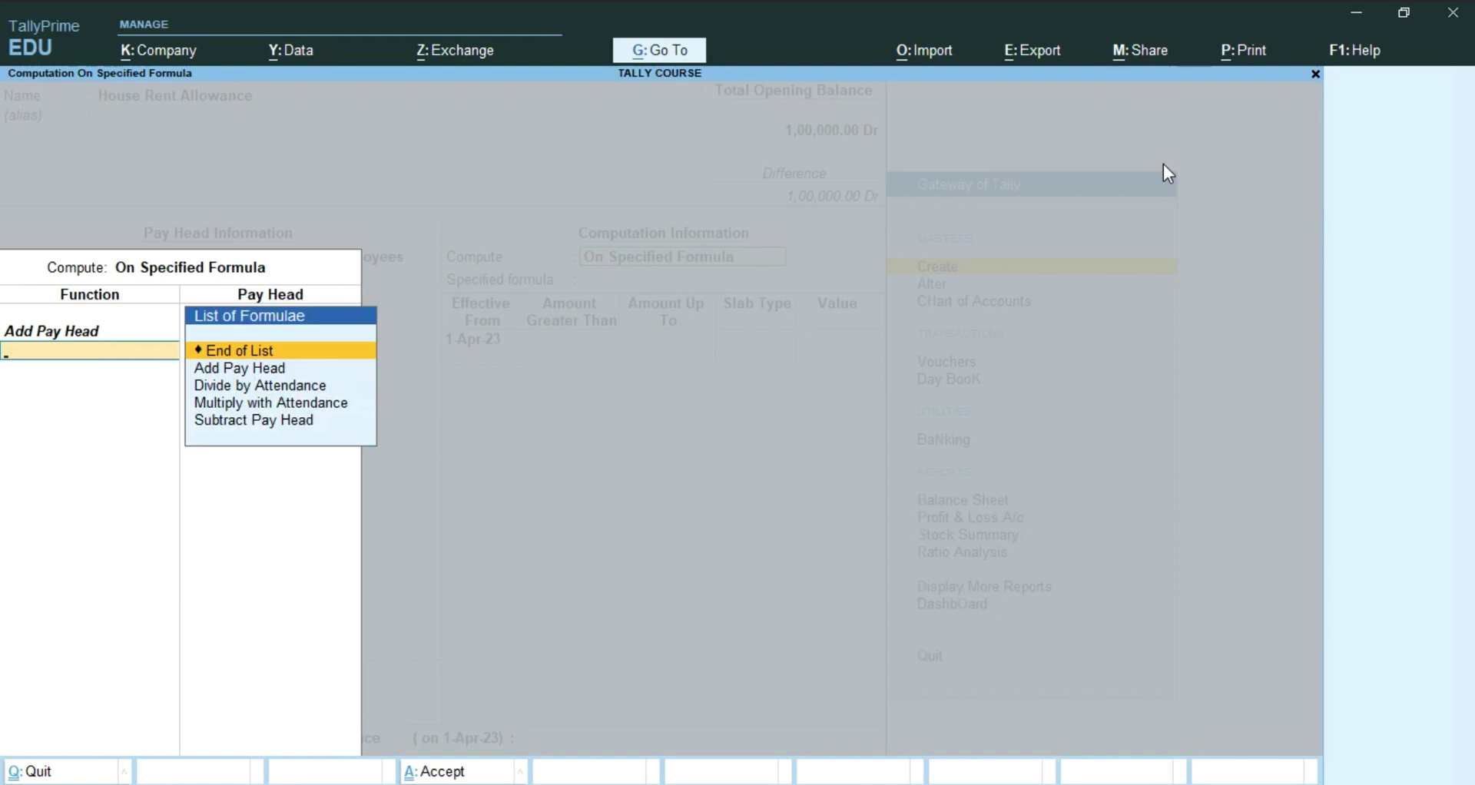
pyautogui.press('Return')
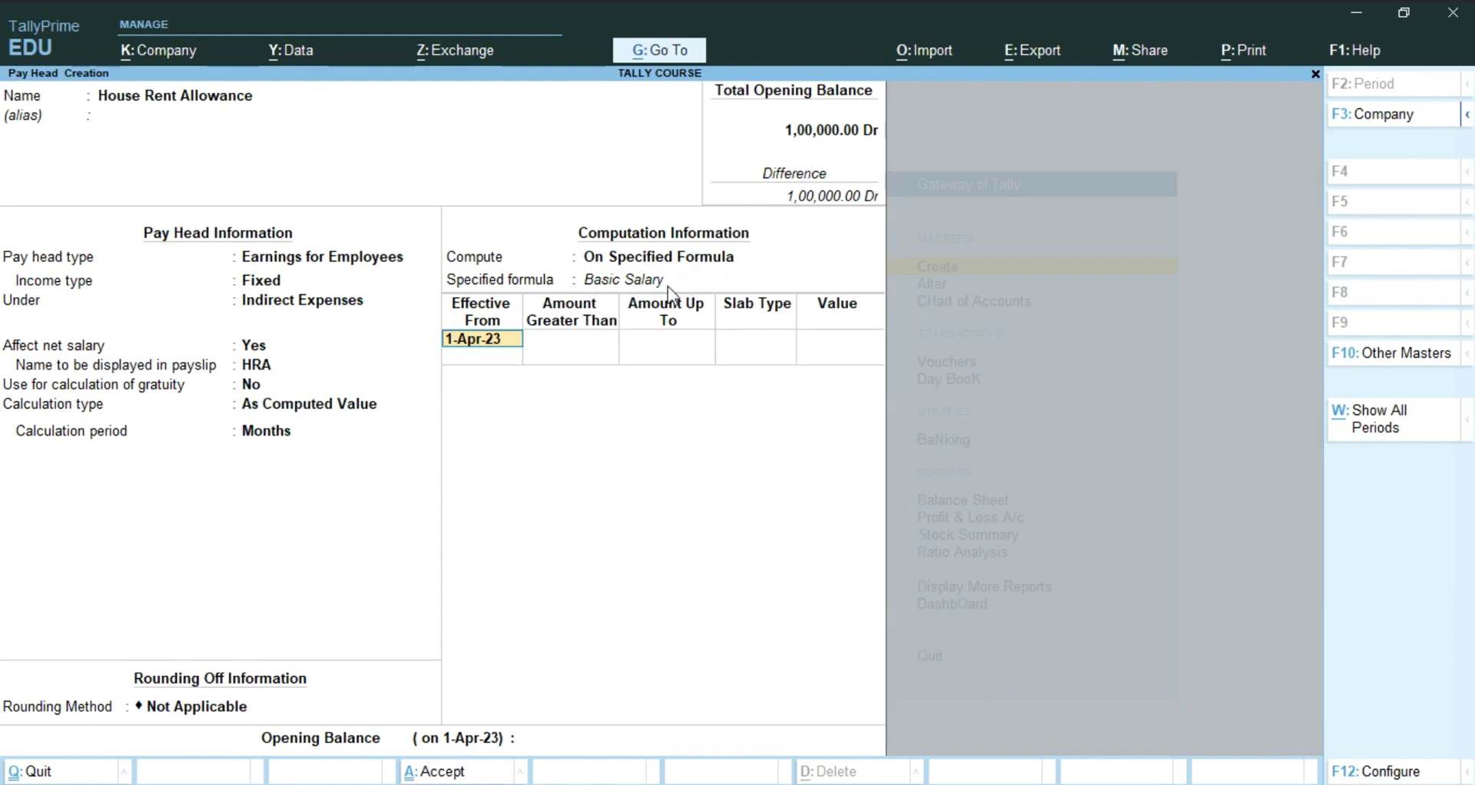
# Step: Add a Percentage slab of 5% effective from 1-Apr-23 without amount limits, and save the House Rent Allowance pay head
pyautogui.press('Return')
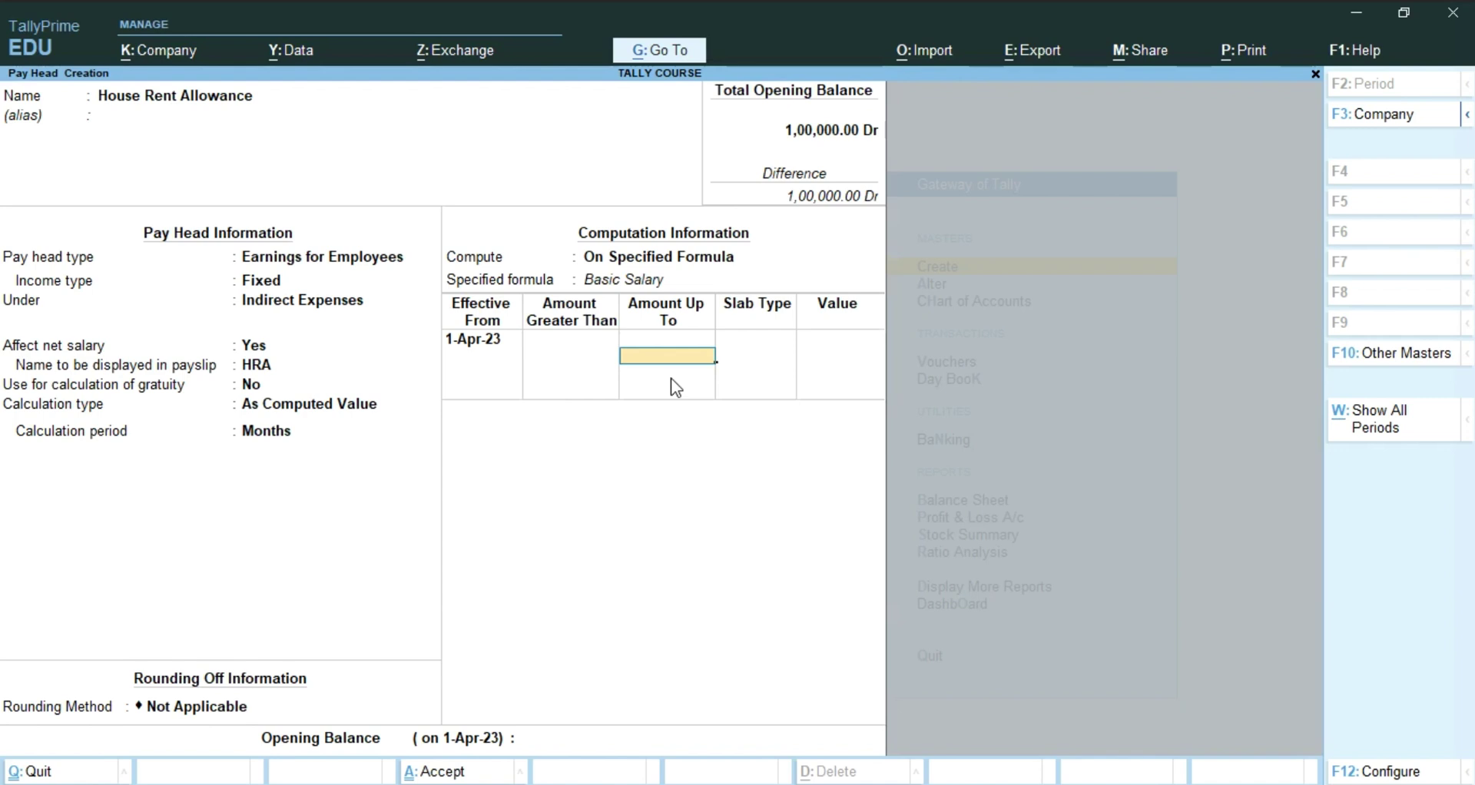
pyautogui.press('Return')
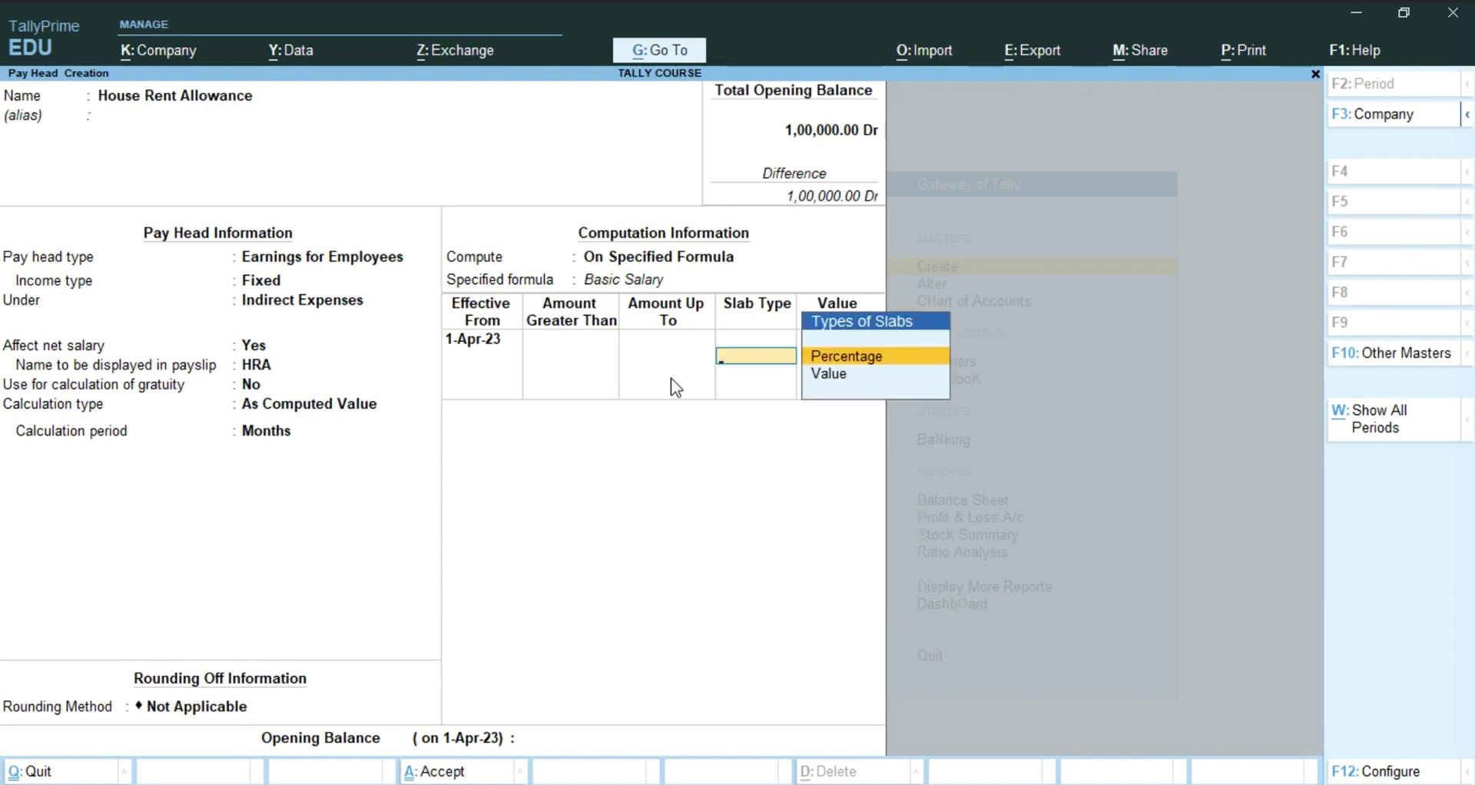
pyautogui.press('Return')
pyautogui.write('5')
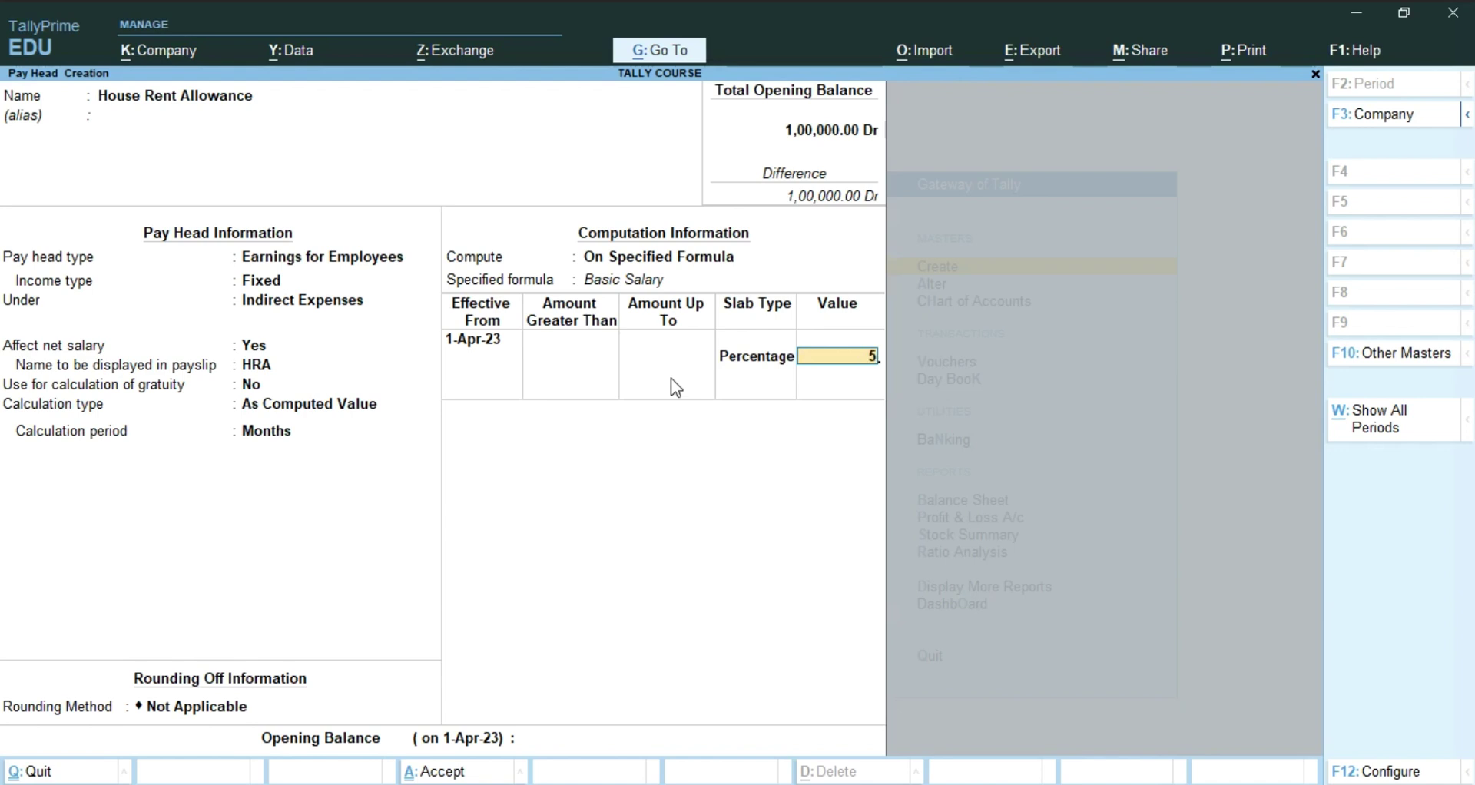
pyautogui.press('Return')
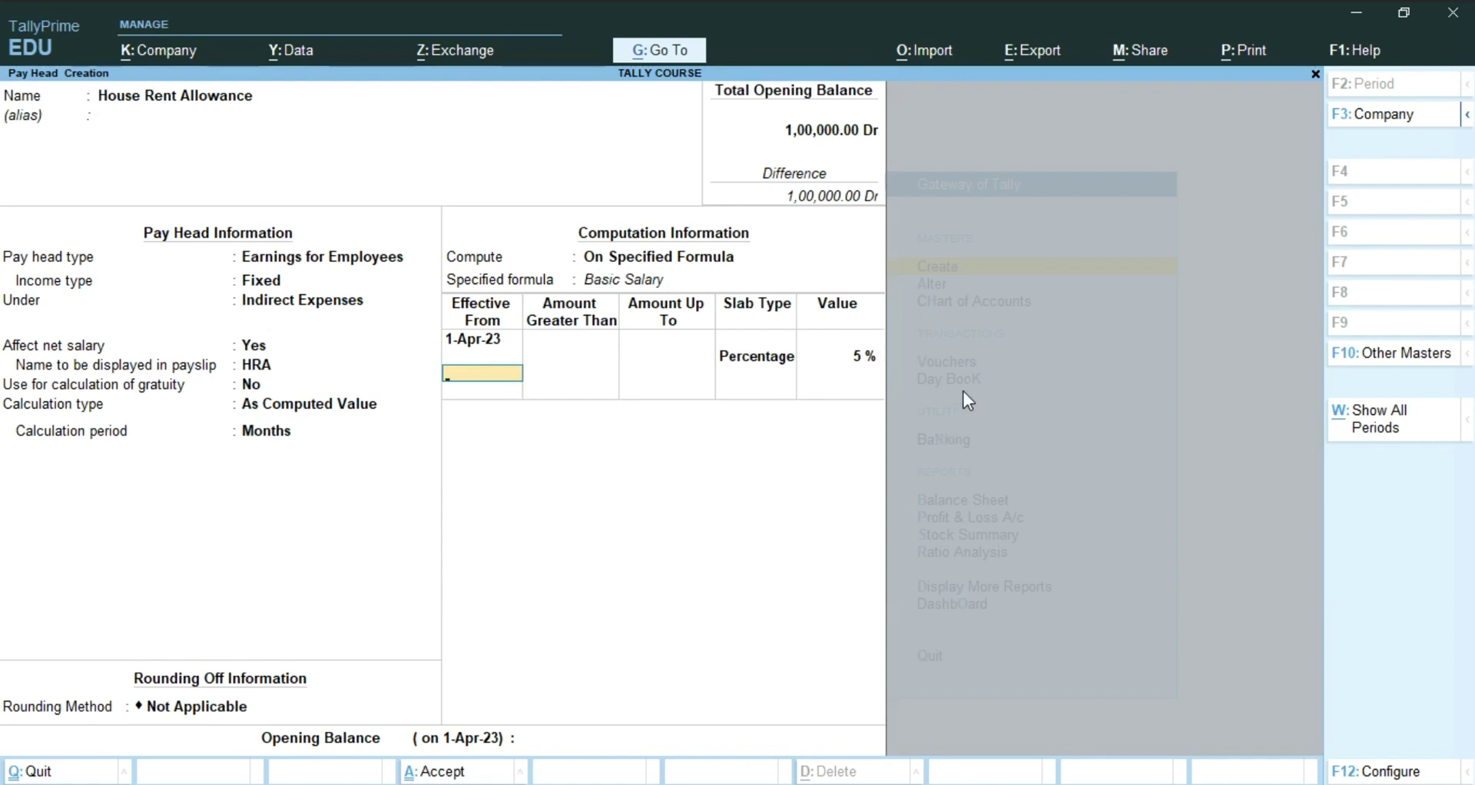
pyautogui.press('ctrl')
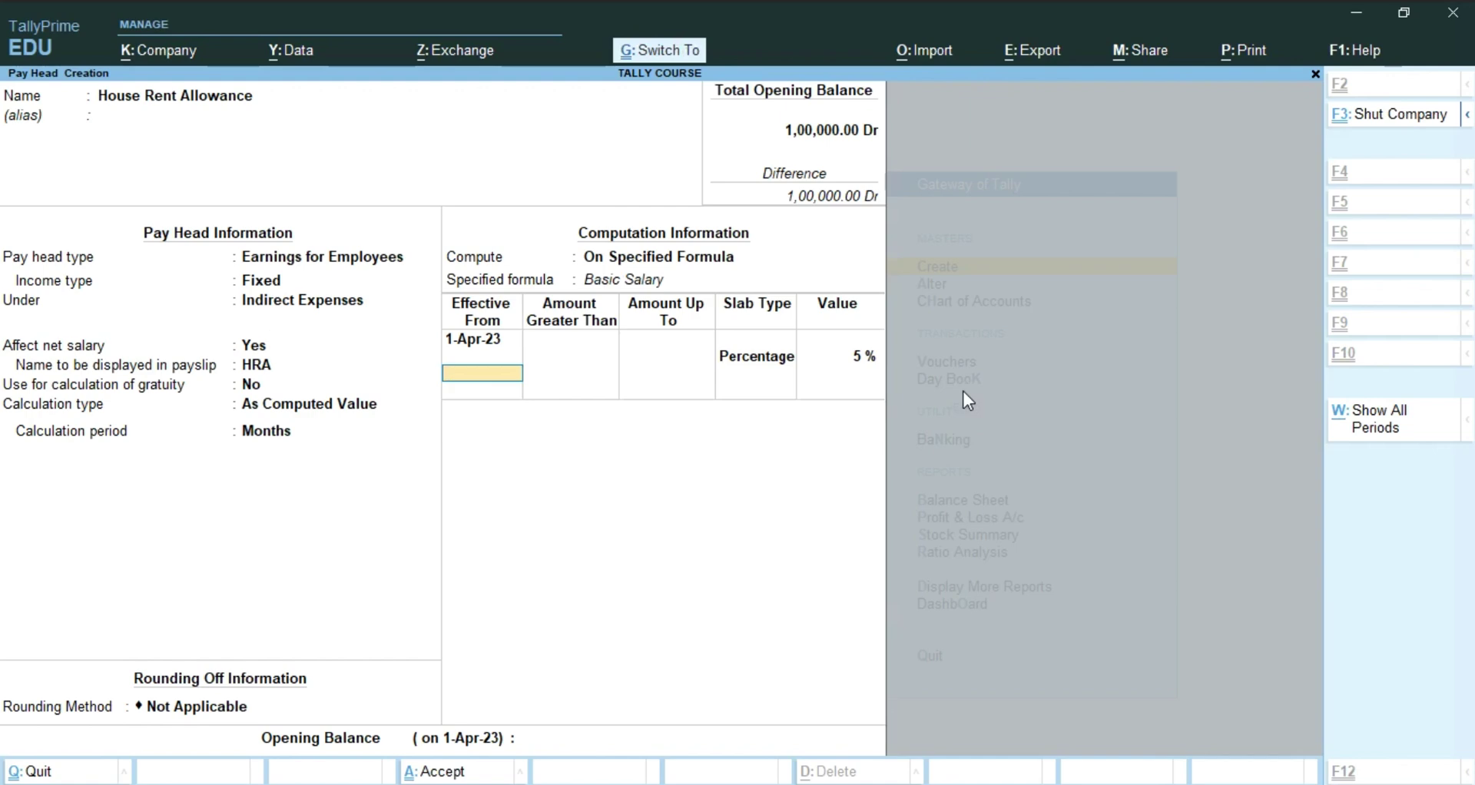
pyautogui.hotkey('ctrl', 'a')
# Step: Switch to the payroll guide in the browser and copy "Conveyance" from its section heading
pyautogui.hotkey('alt', 'Tab')
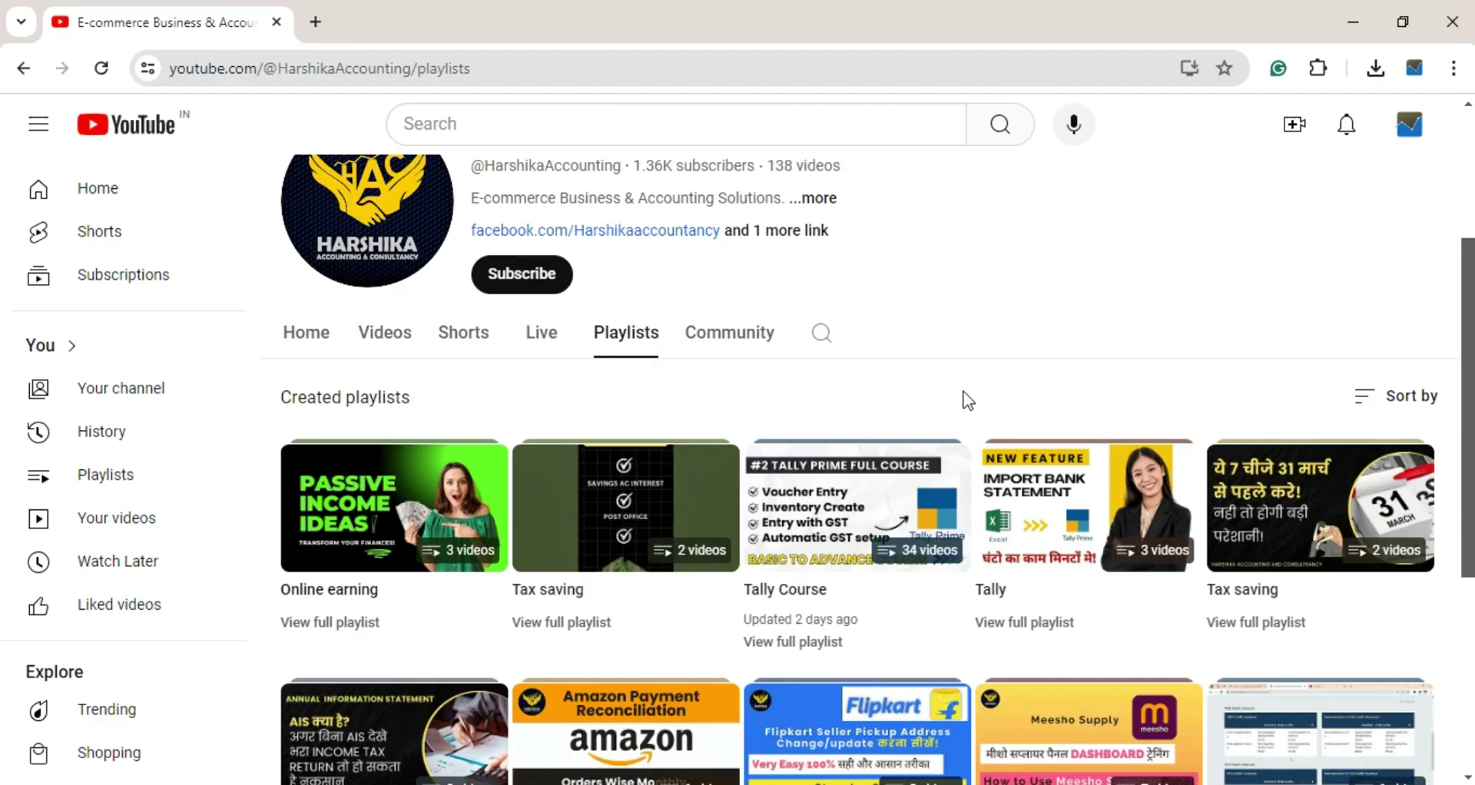
pyautogui.hotkey('alt', 'Tab')
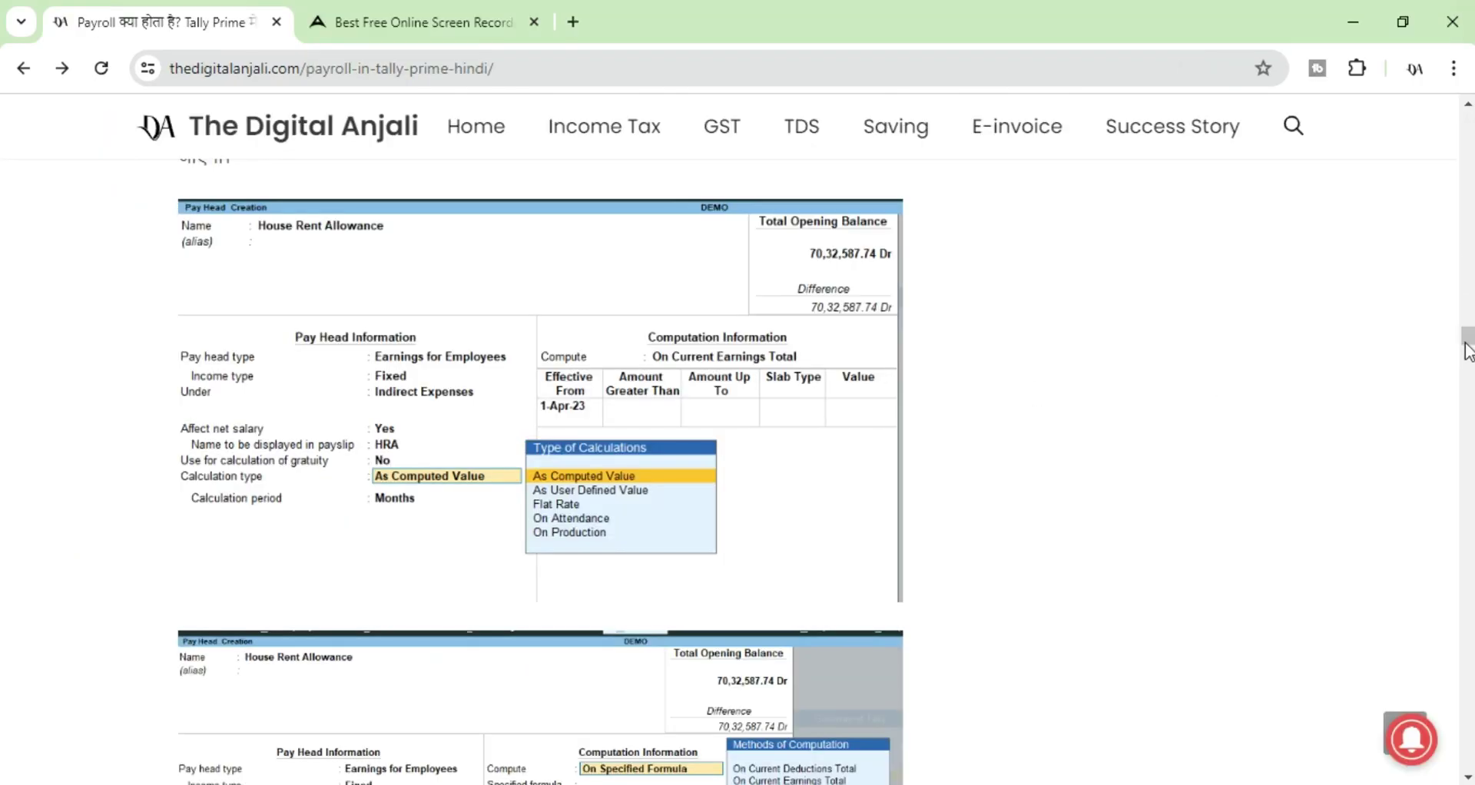
pyautogui.moveTo(1465, 346); pyautogui.dragTo(1467, 388)
pyautogui.doubleClick(300, 323)
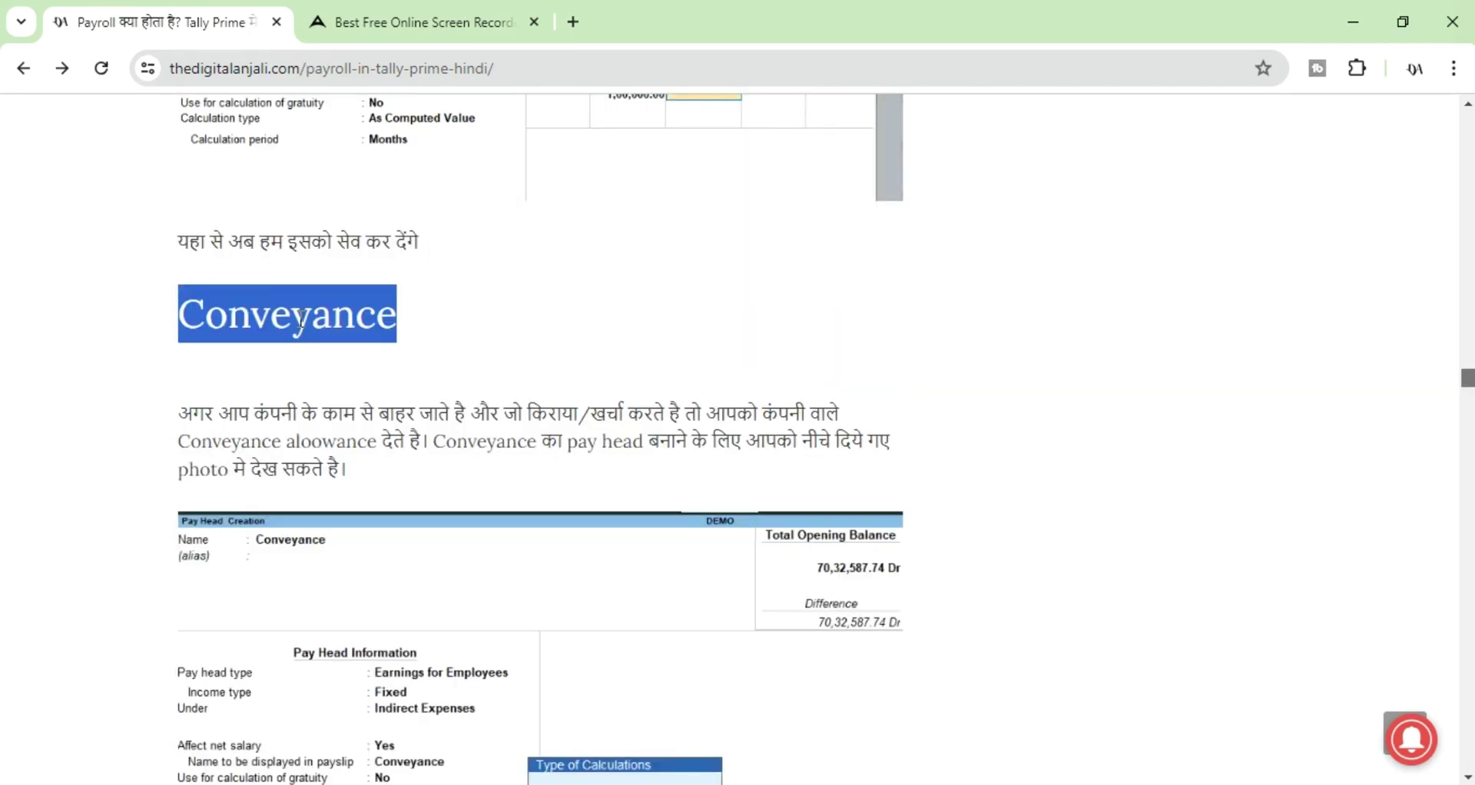
# Step: Return to TallyPrime and name the new pay head Conveyance, leaving the alias blank
pyautogui.hotkey('alt', 'Tab')
pyautogui.hotkey('alt', 'Tab')
pyautogui.press('Tab')
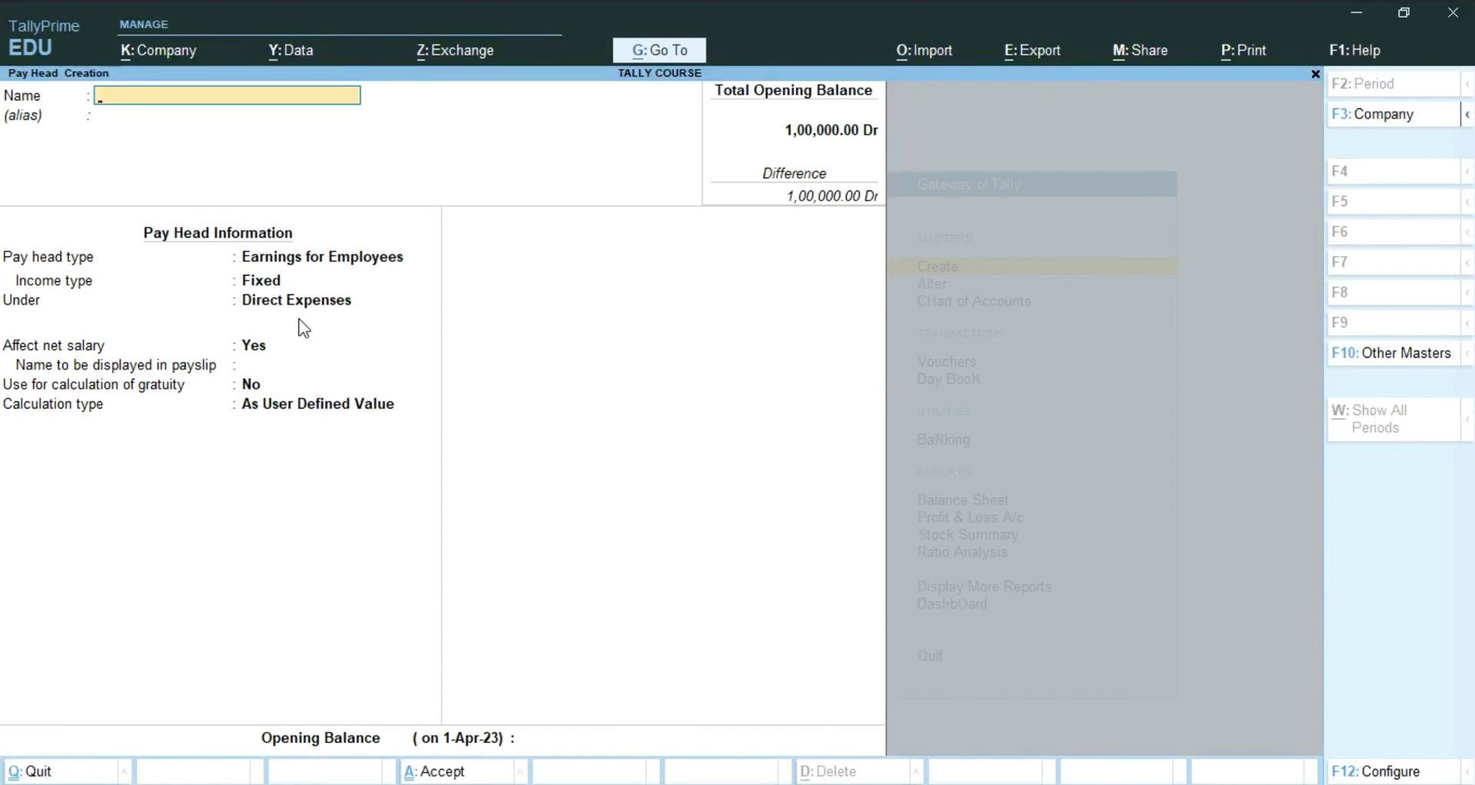
pyautogui.hotkey('ctrl', 'alt', 'v')
pyautogui.press('Return')
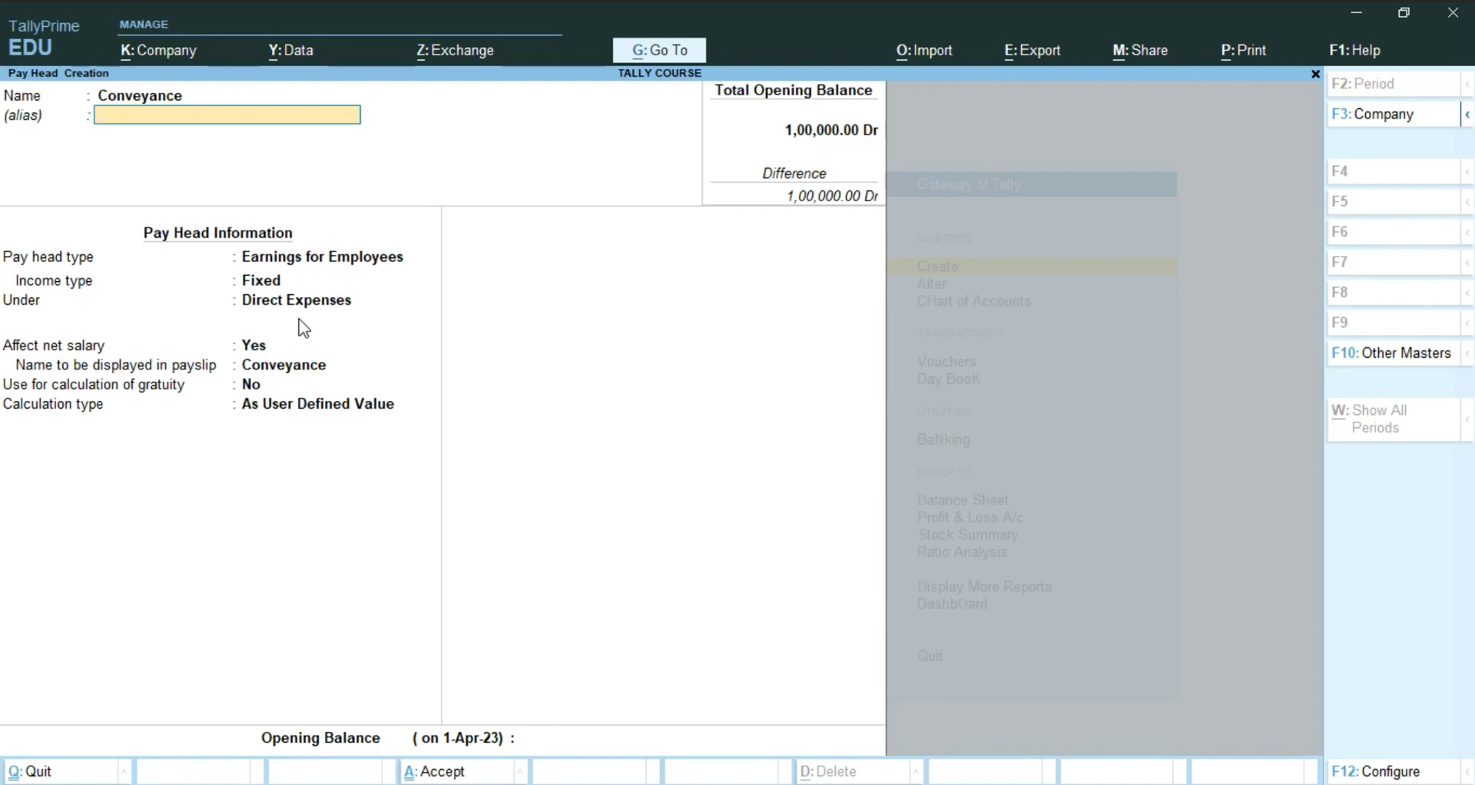
pyautogui.press('Return')
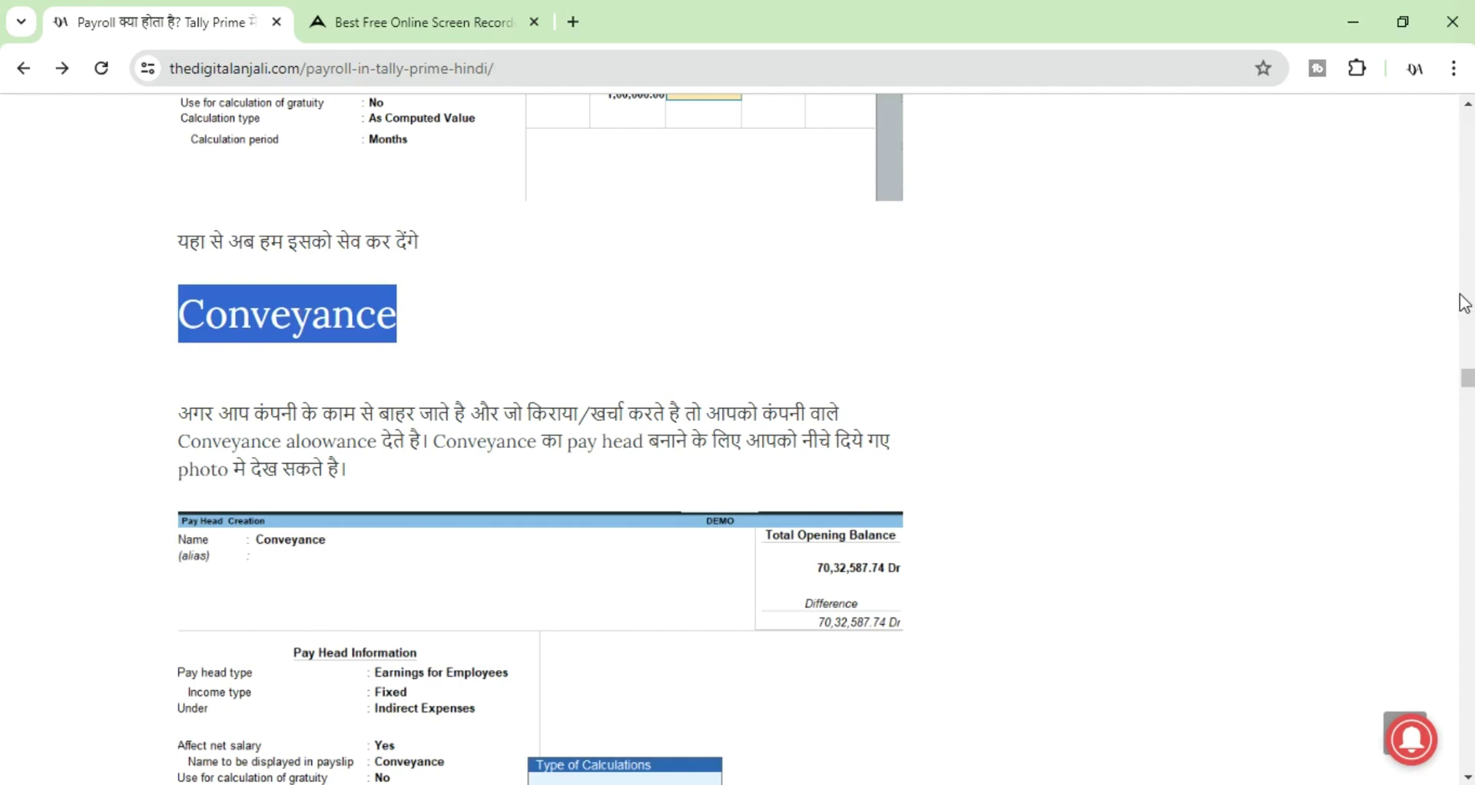
# Step: Check the guide's Conveyance example, then set the pay head as Earnings for Employees, Fixed income type, under Indirect Expenses
pyautogui.moveTo(1465, 381); pyautogui.dragTo(1467, 388)
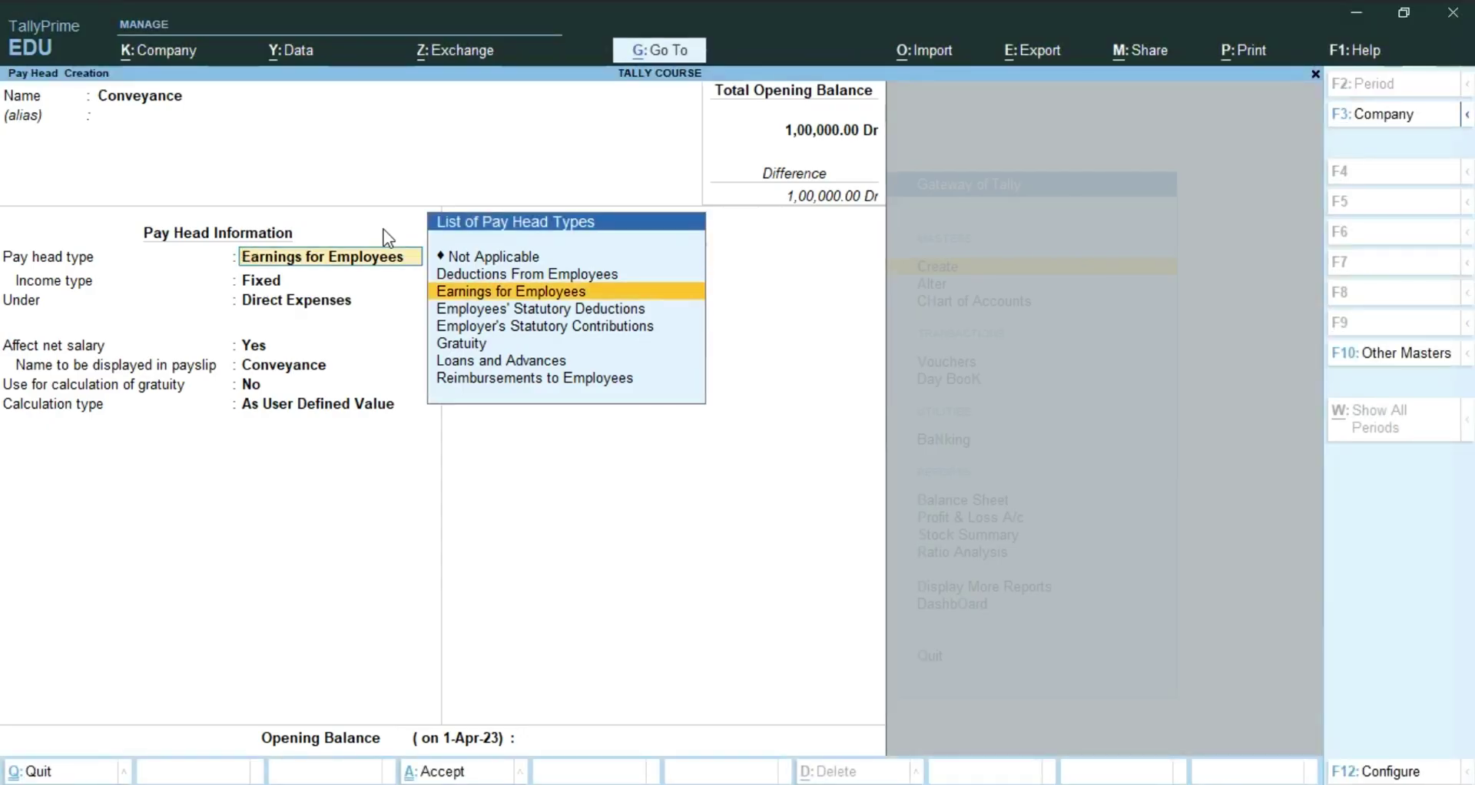
pyautogui.press('Return')
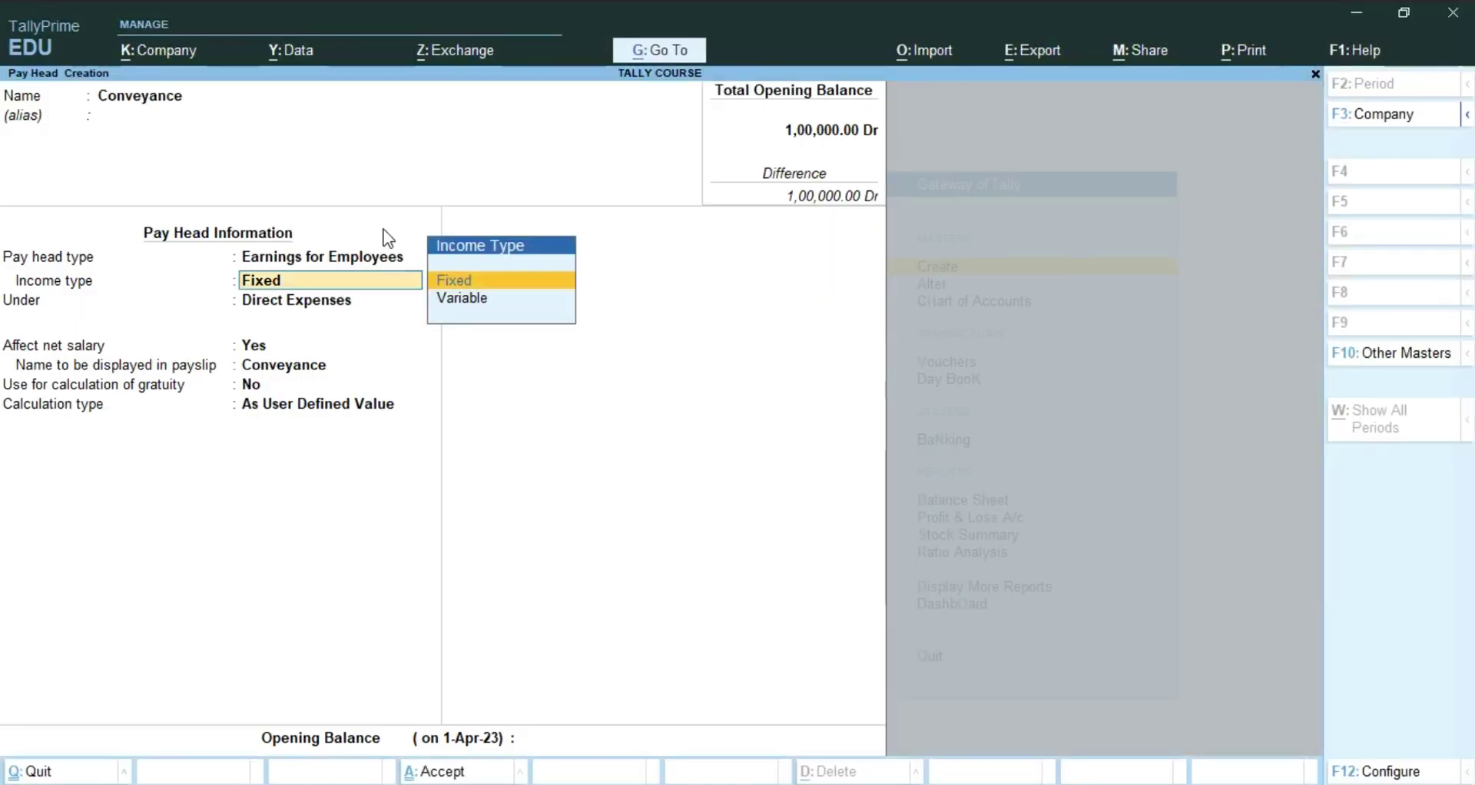
pyautogui.press('Return')
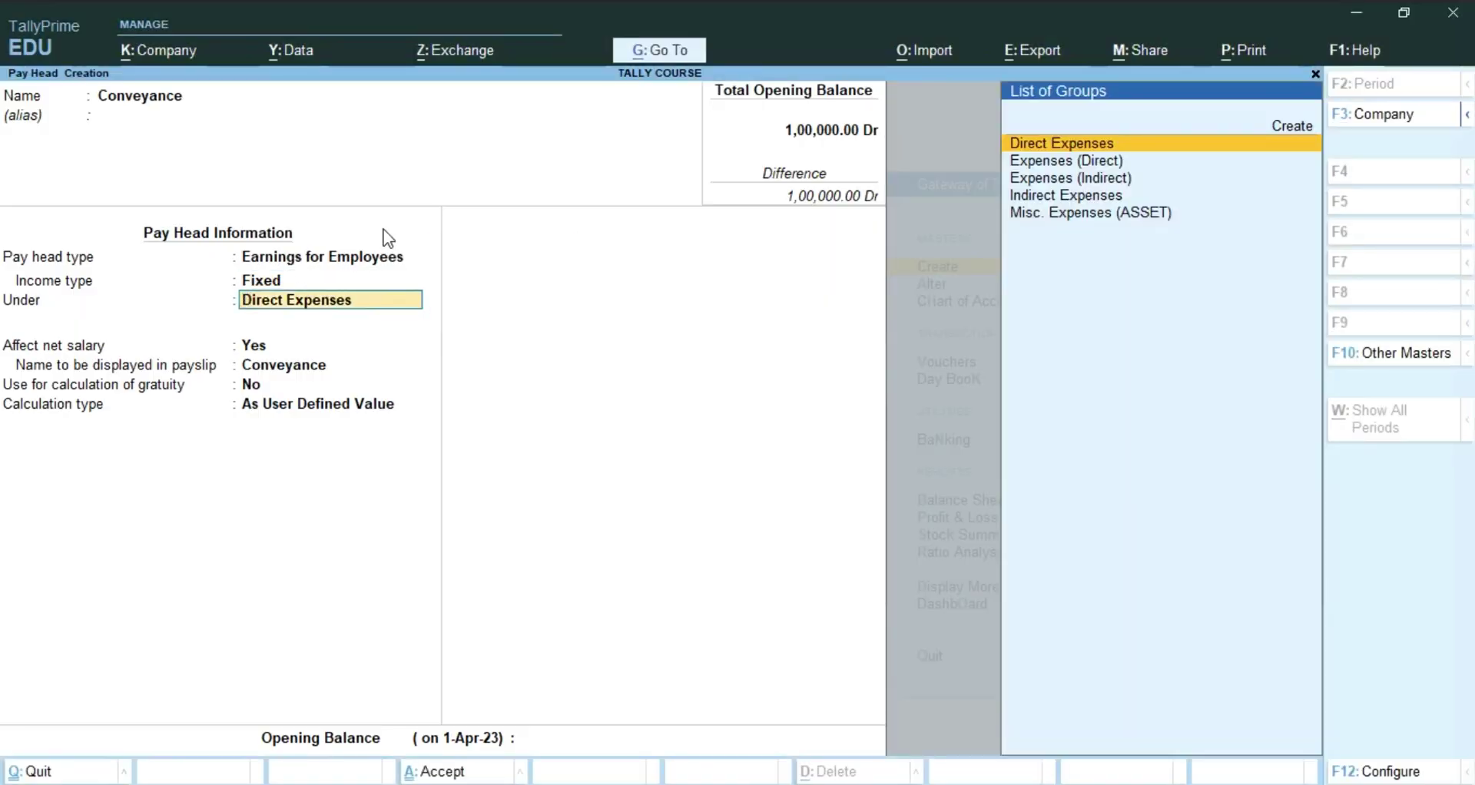
pyautogui.press('Down')
pyautogui.press('Down')
pyautogui.press('Down')
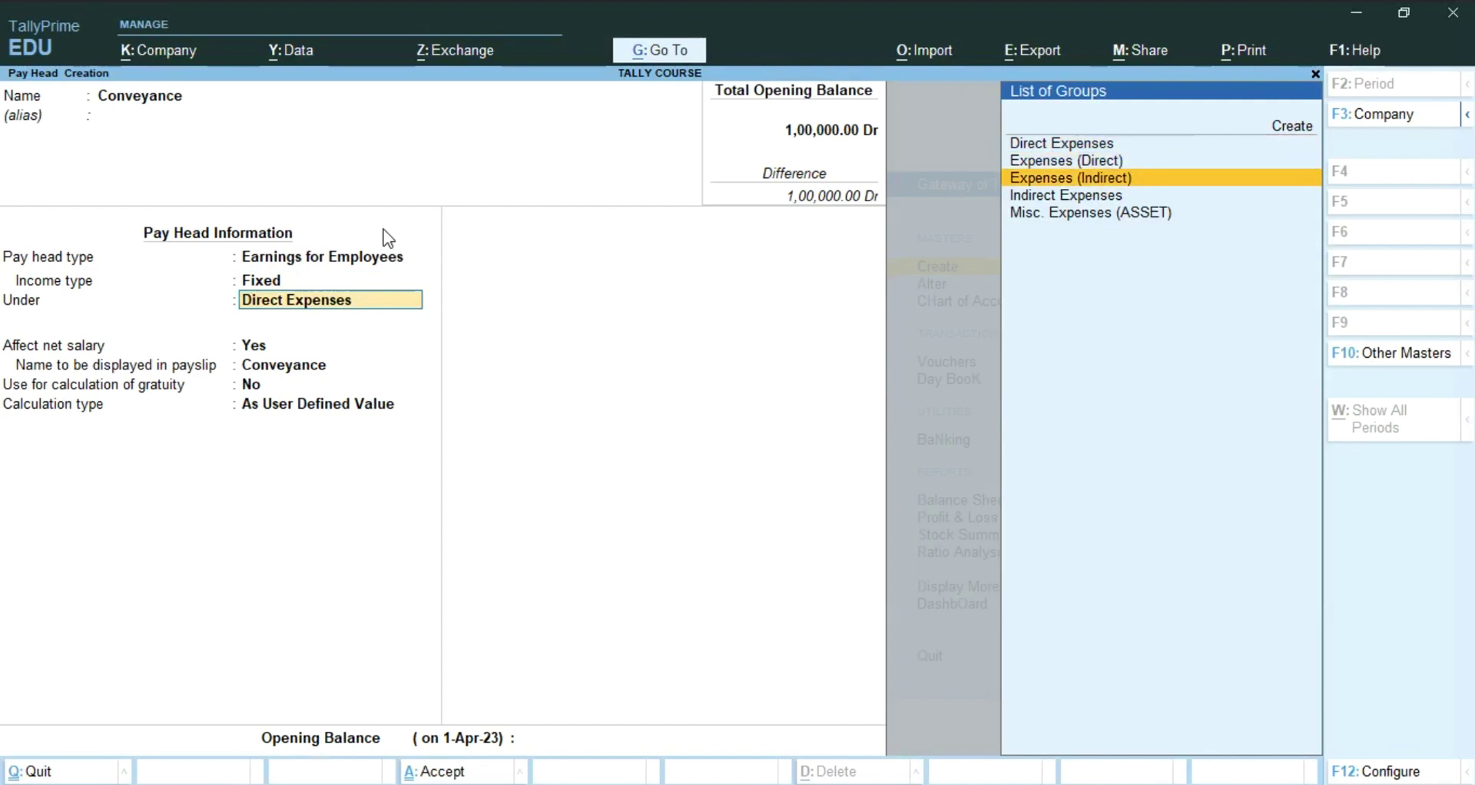
pyautogui.press('Return')
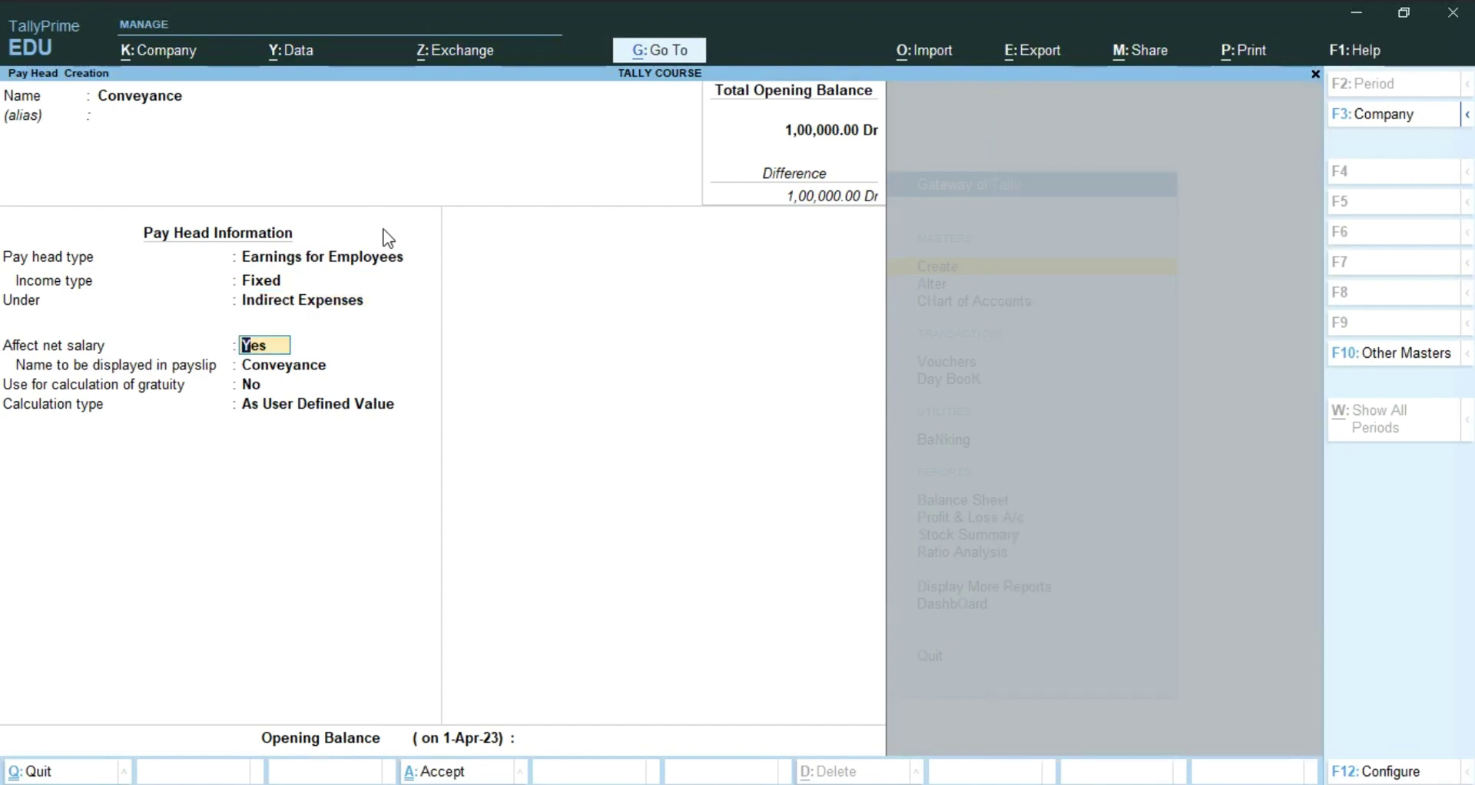
# Step: Accept Yes for affecting net salary, Conveyance as the payslip name and No for gratuity calculation
pyautogui.press('Return')
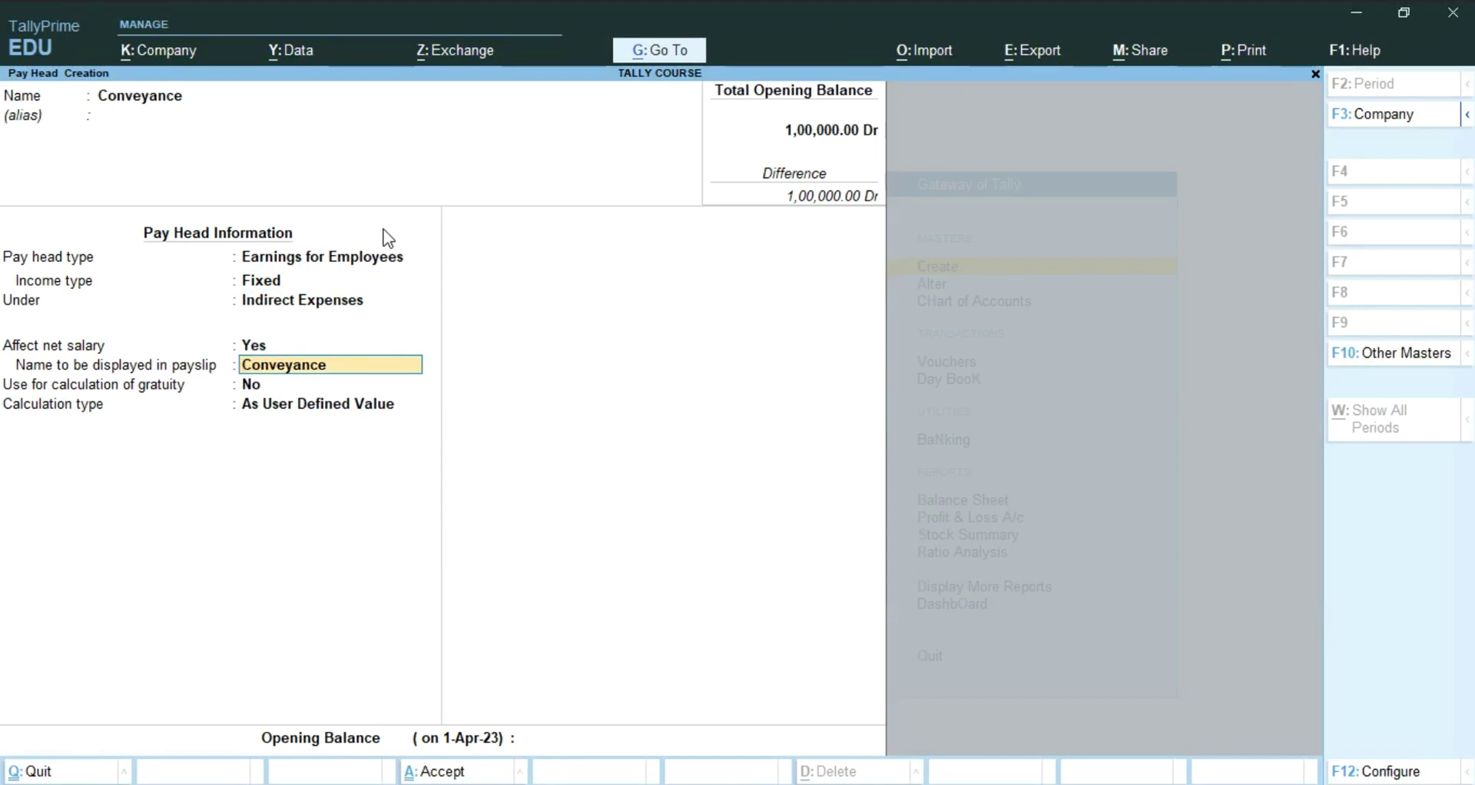
pyautogui.press('Return')
pyautogui.press('Return')
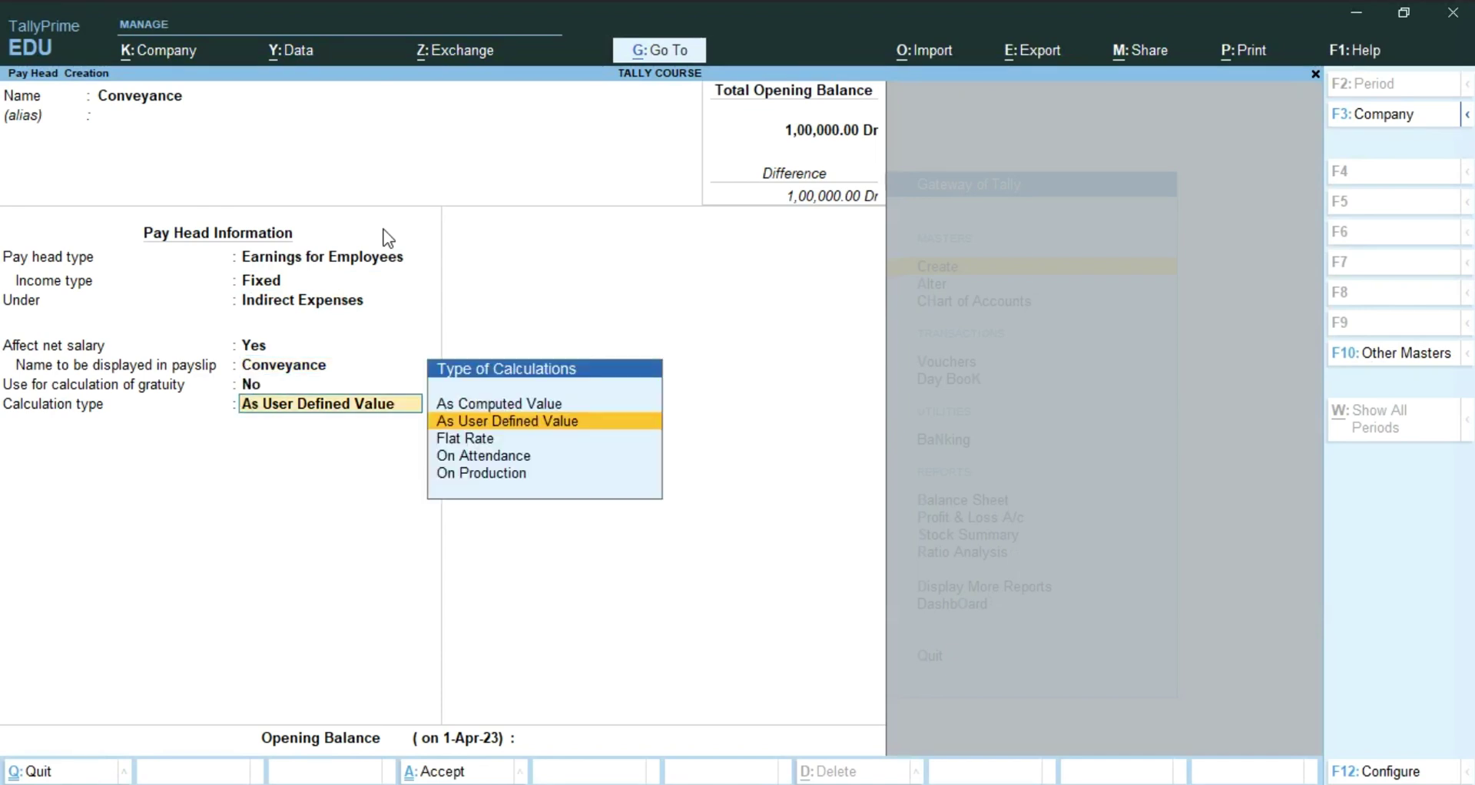
# Step: Set the Conveyance calculation type to Flat Rate with a Months calculation period
pyautogui.hotkey('alt', 'Tab')
pyautogui.hotkey('alt', 'Tab')
pyautogui.hotkey('alt', 'Tab')
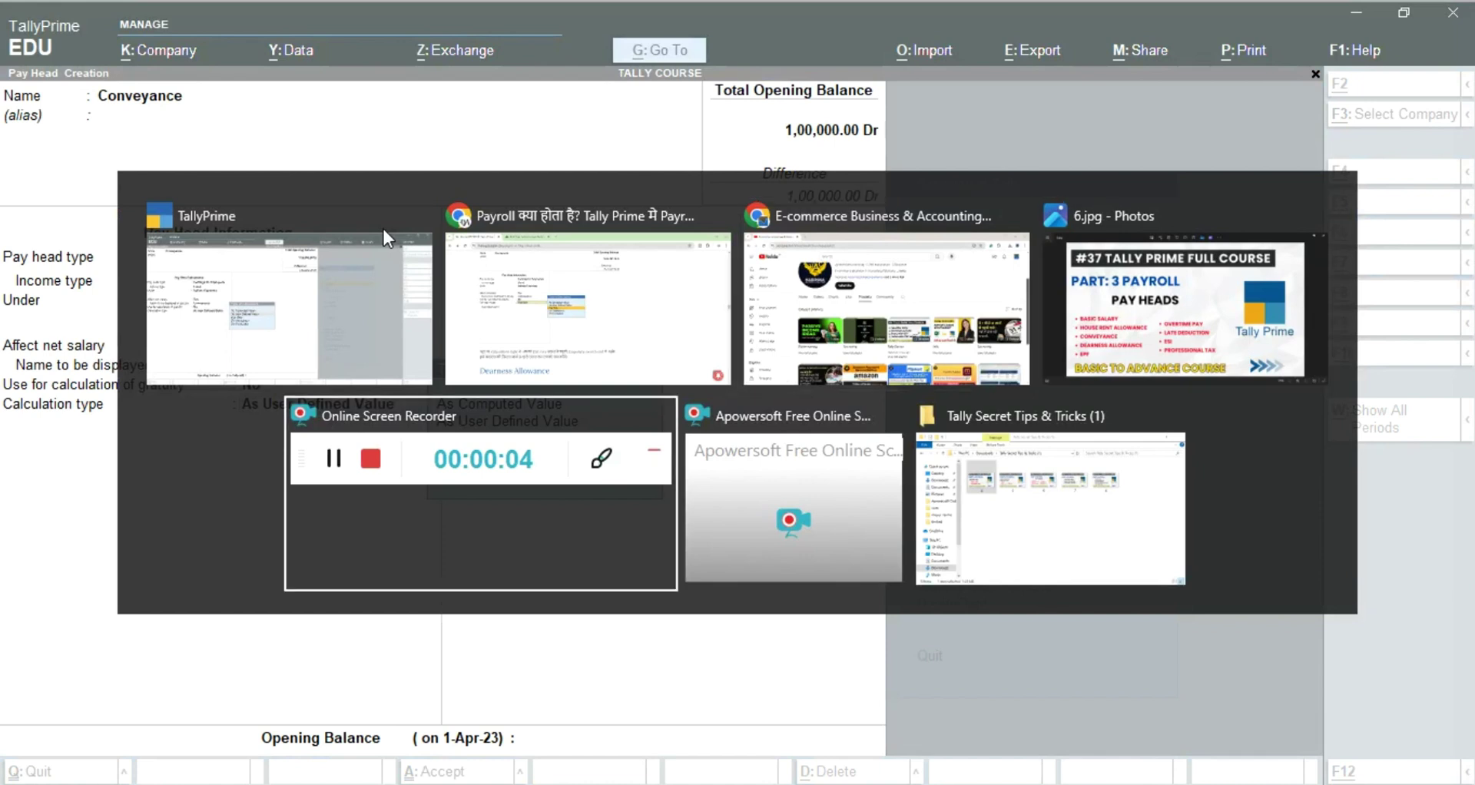
pyautogui.press('Down')
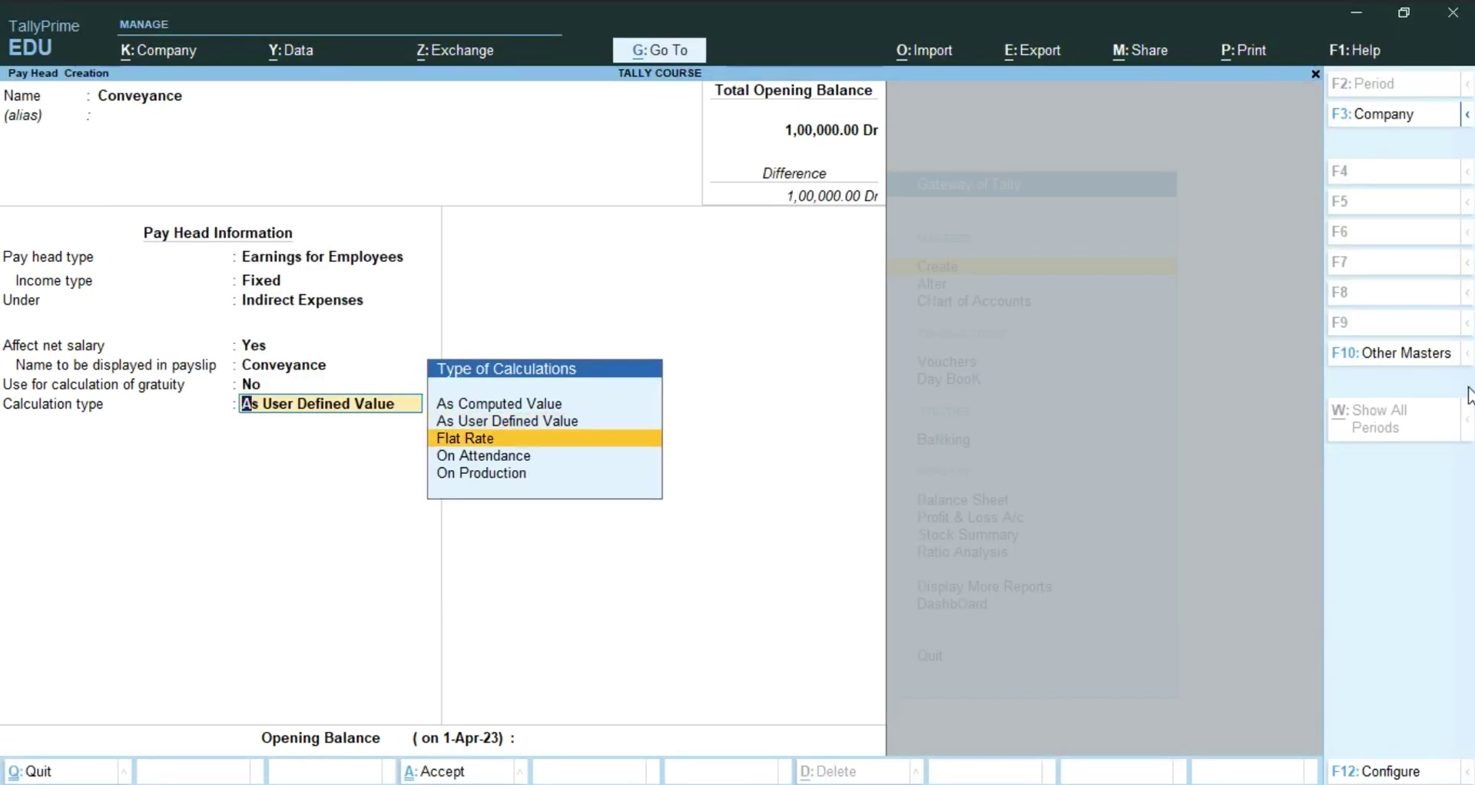
pyautogui.press('Return')
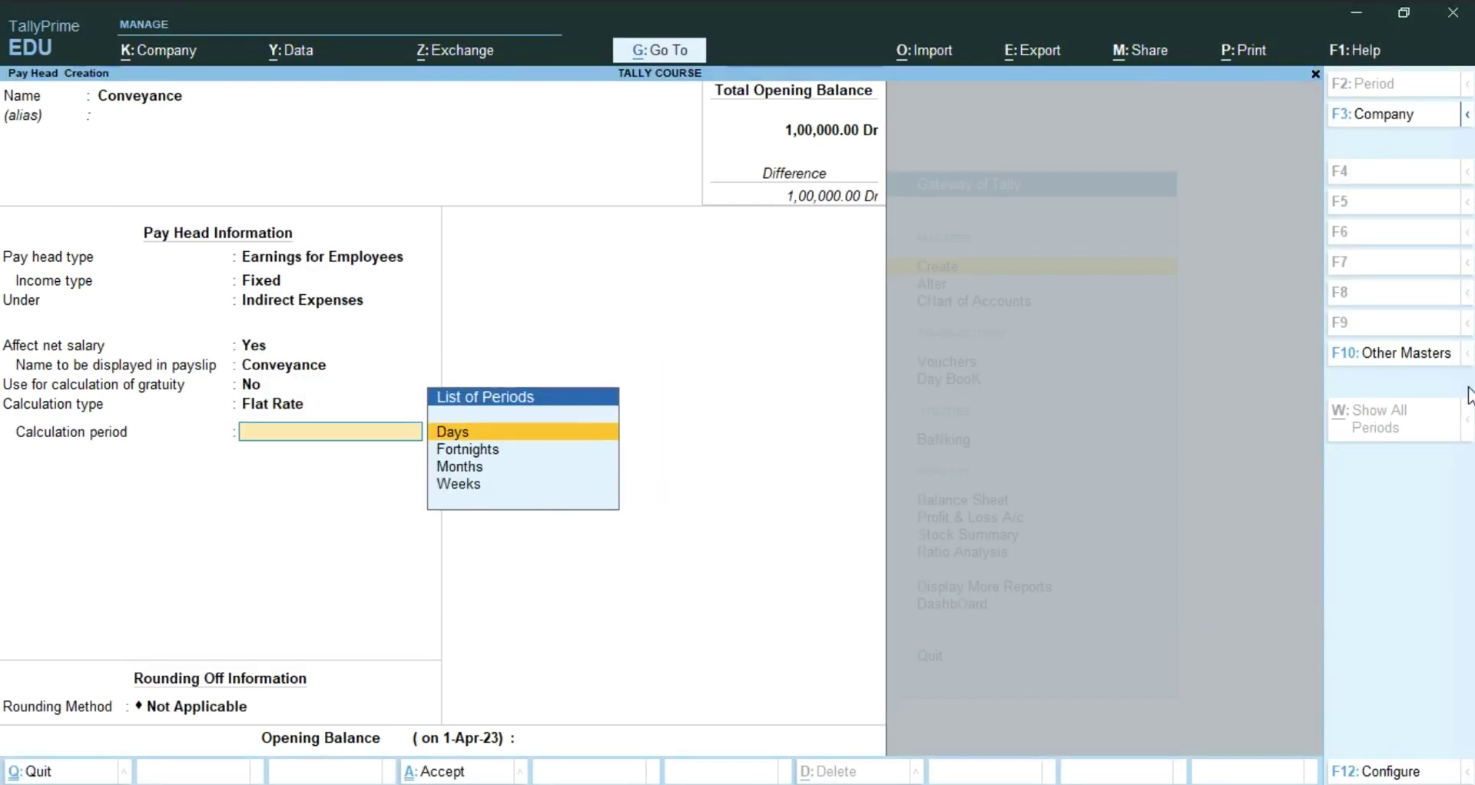
pyautogui.press('Down')
pyautogui.press('Down')
pyautogui.press('Return')
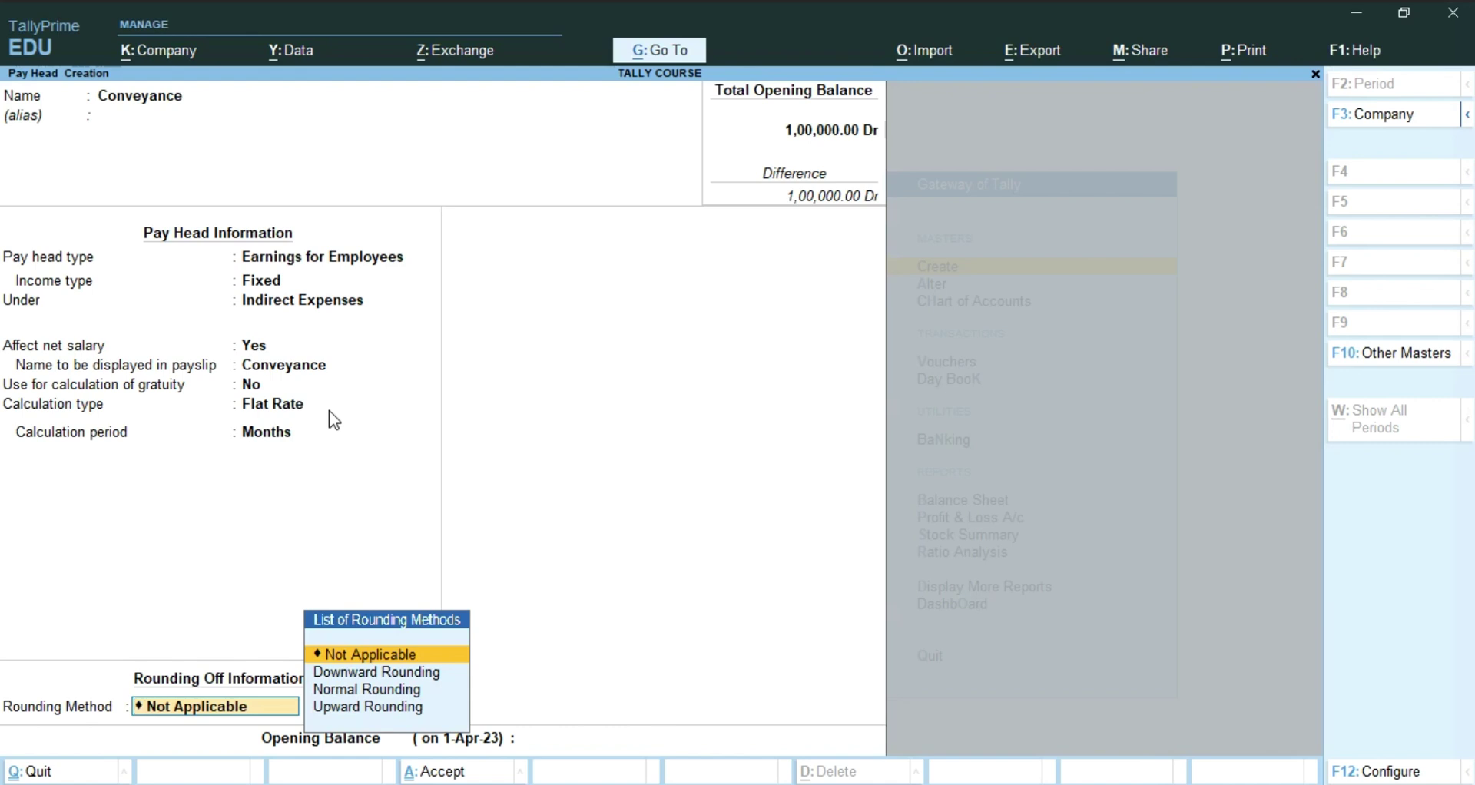
# Step: Save the Conveyance pay head, then switch to the browser guide and find its Dearness Allowance section
pyautogui.press('ctrl')
pyautogui.hotkey('ctrl', 'a')
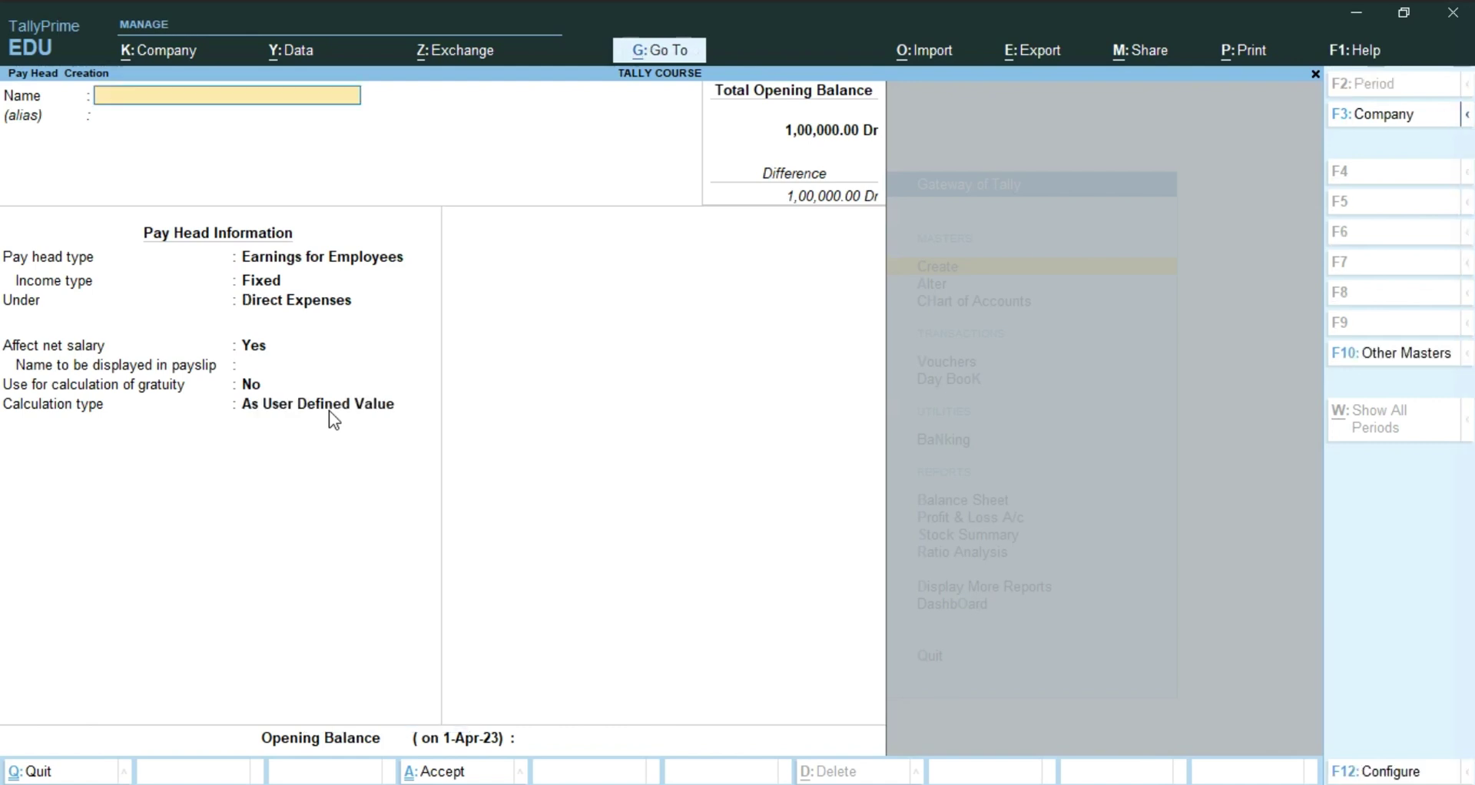
pyautogui.hotkey('alt', 'Tab')
pyautogui.hotkey('alt', 'Tab')
pyautogui.hotkey('alt', 'Tab')
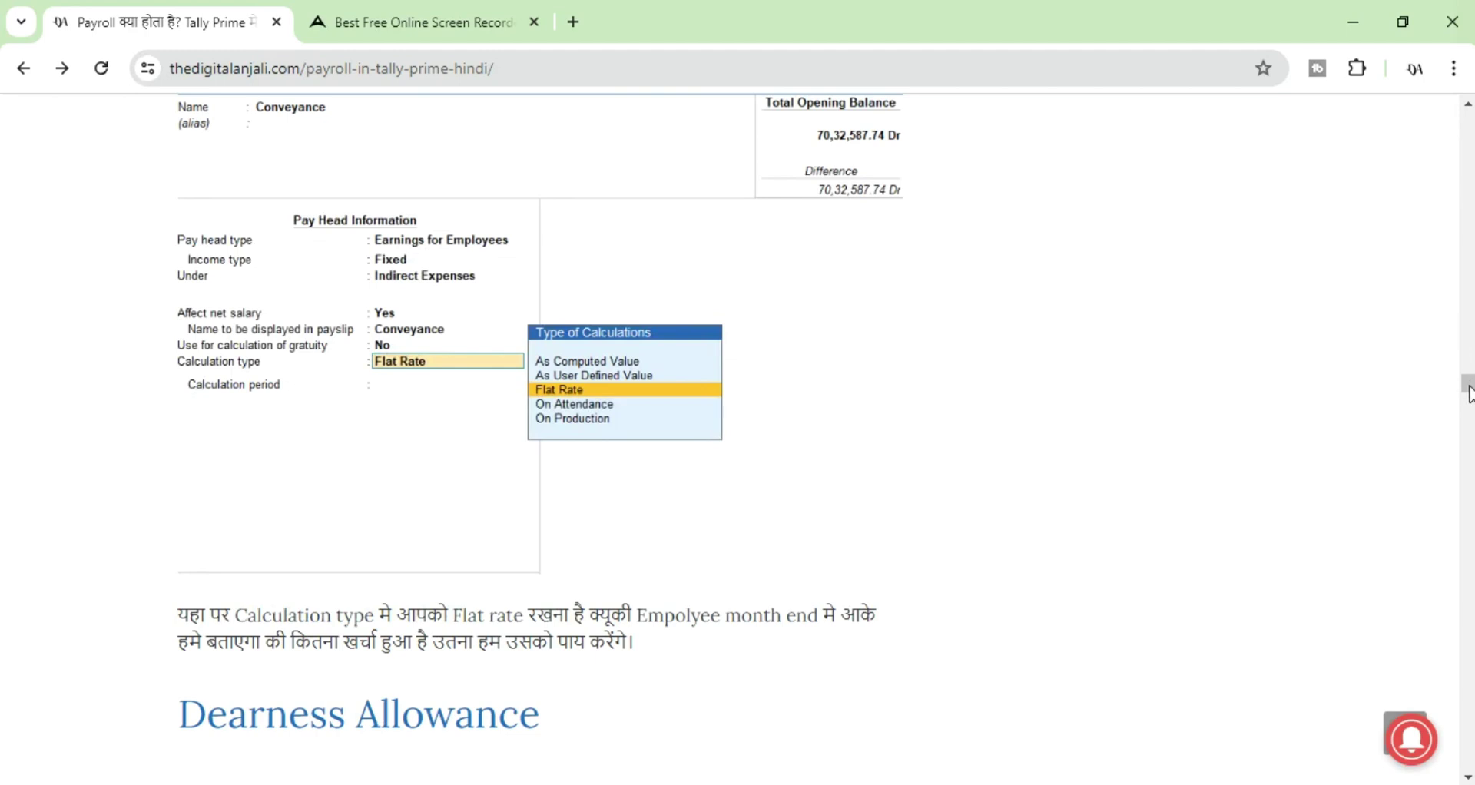
pyautogui.moveTo(1468, 384); pyautogui.dragTo(1467, 395)
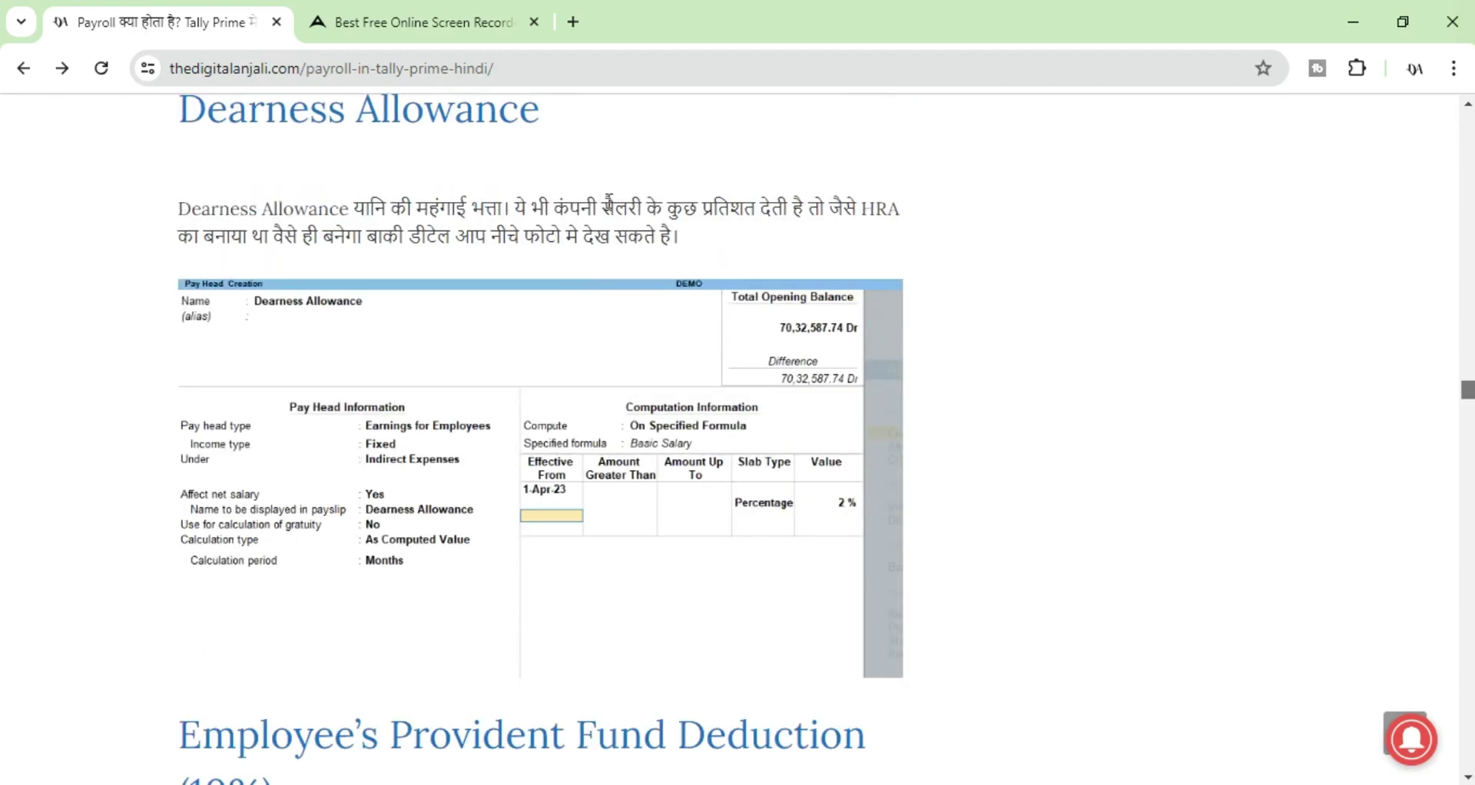
# Step: Copy the guide's Dearness Allowance heading into TallyPrime as the new pay head's name, leaving the alias blank
pyautogui.doubleClick(453, 111)
pyautogui.moveTo(453, 111); pyautogui.dragTo(441, 123)
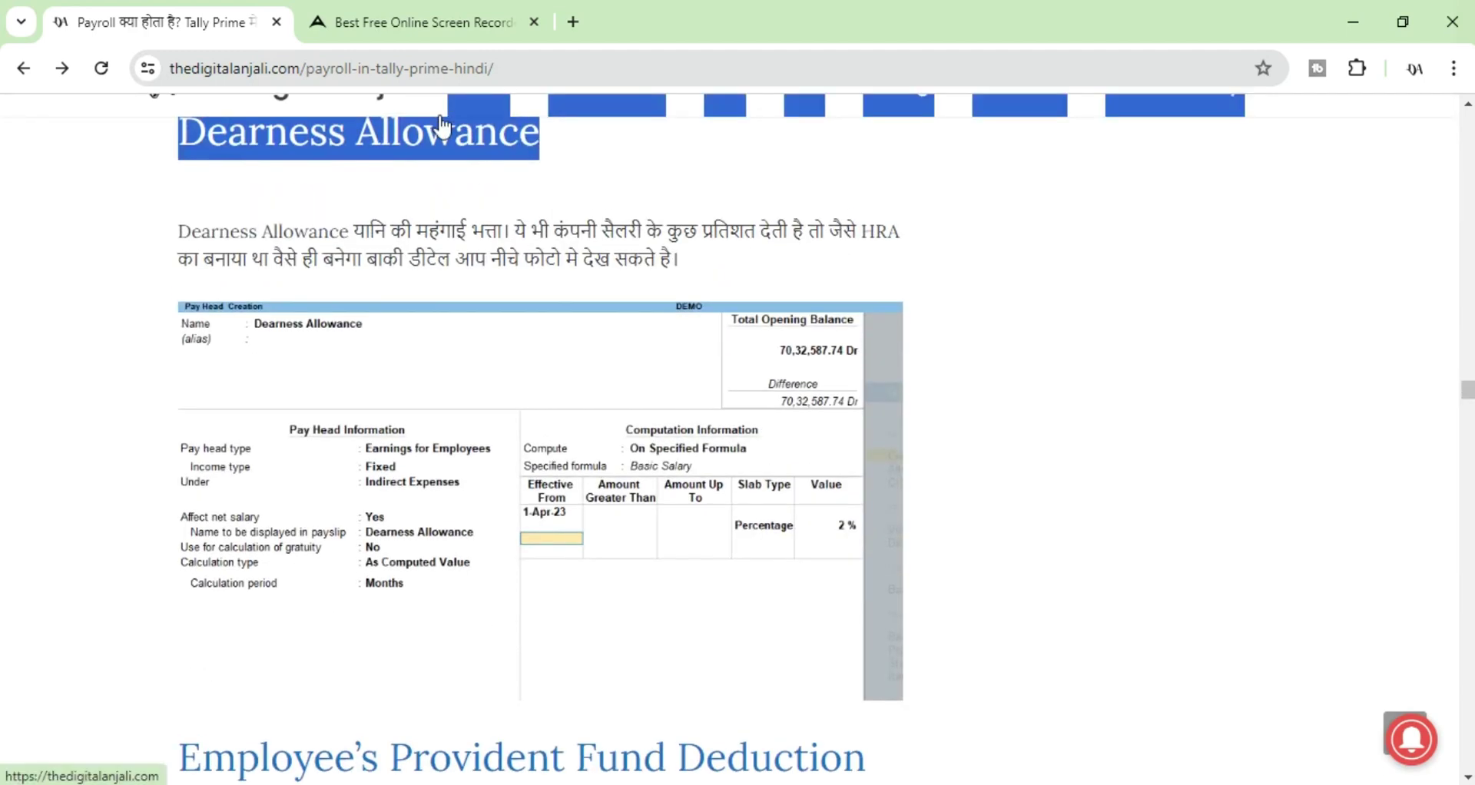
pyautogui.click(436, 127)
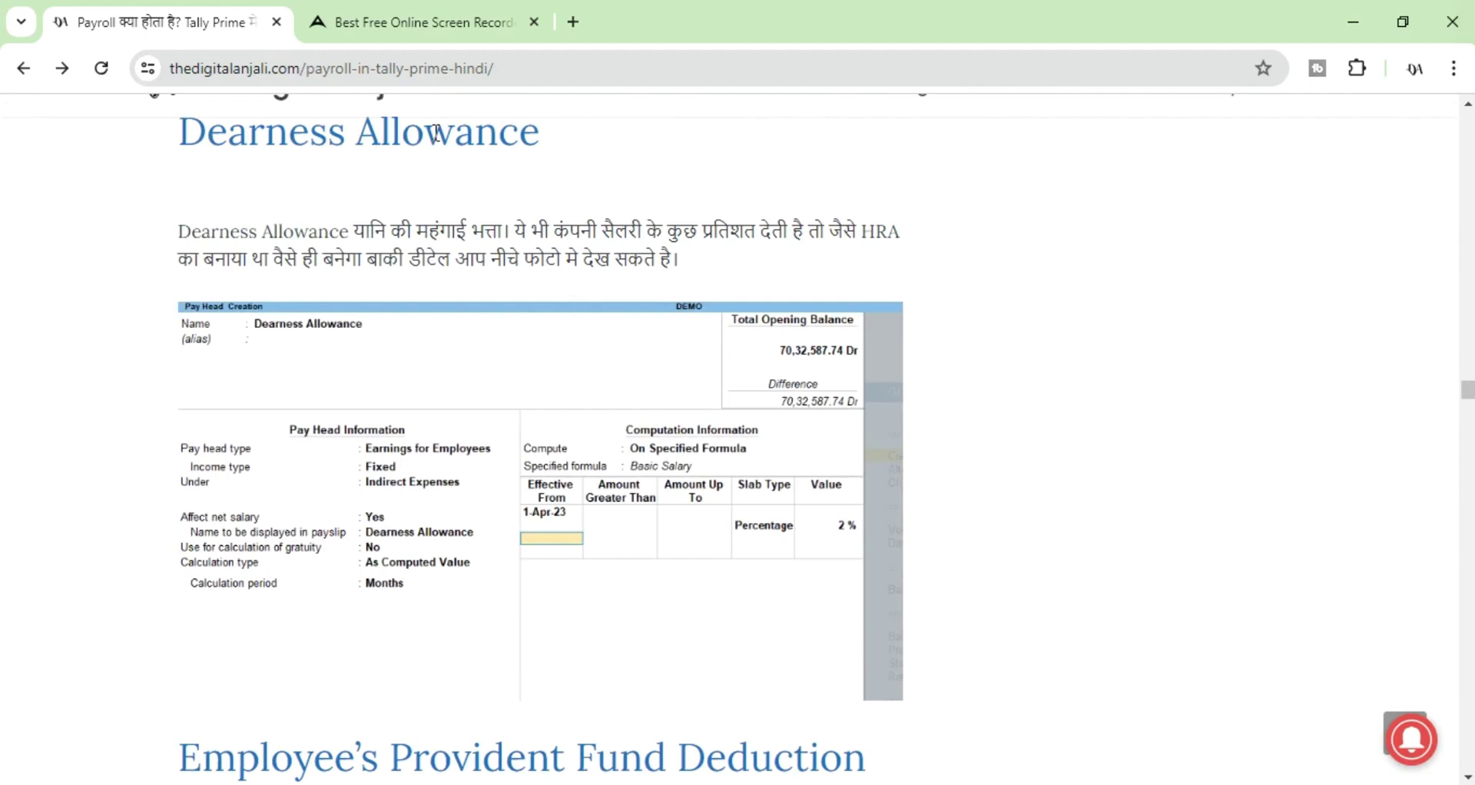
pyautogui.doubleClick(436, 132)
pyautogui.moveTo(181, 132); pyautogui.dragTo(538, 134)
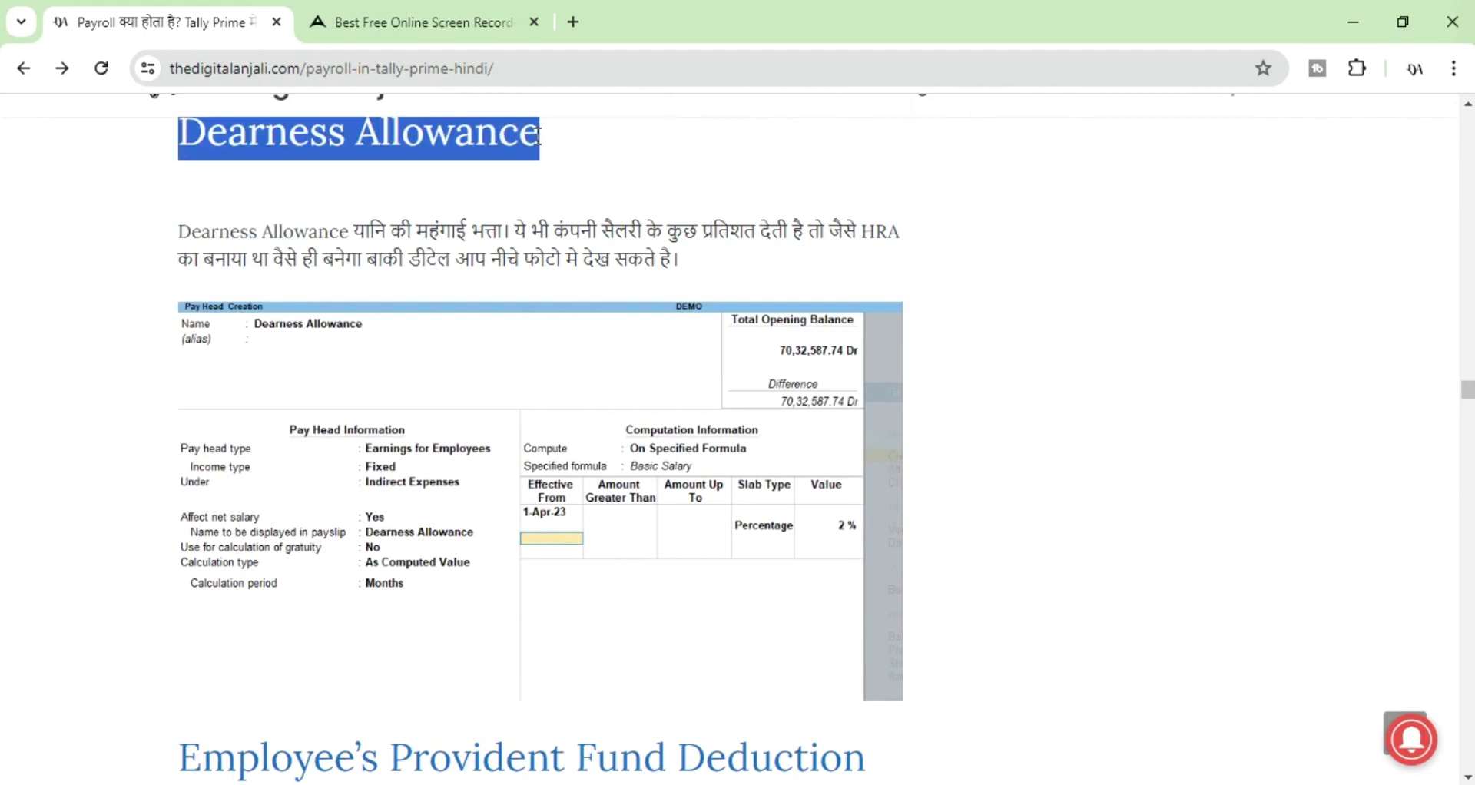
pyautogui.hotkey('alt', 'Tab')
pyautogui.hotkey('ctrl', 'alt', 'v')
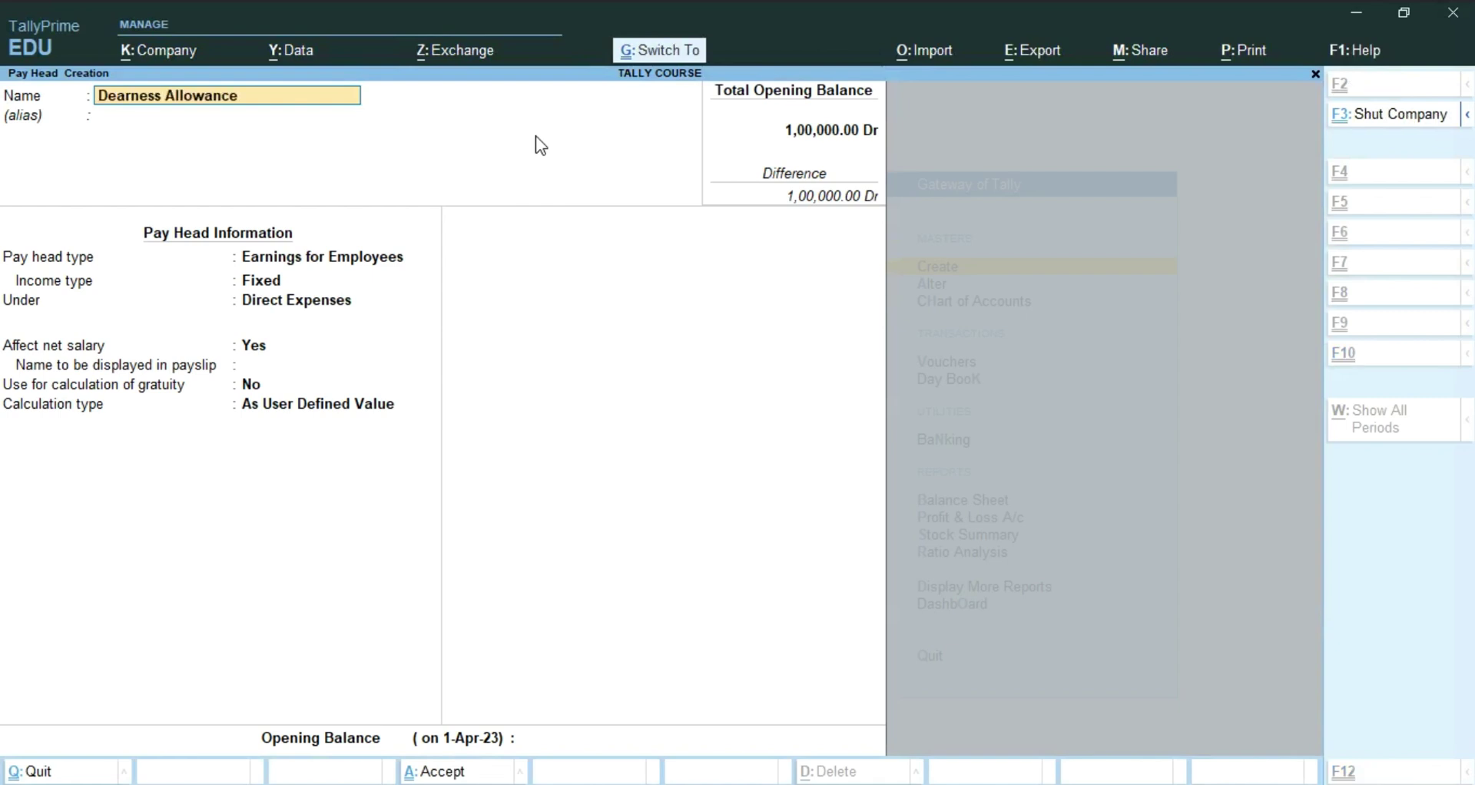
pyautogui.press('Return')
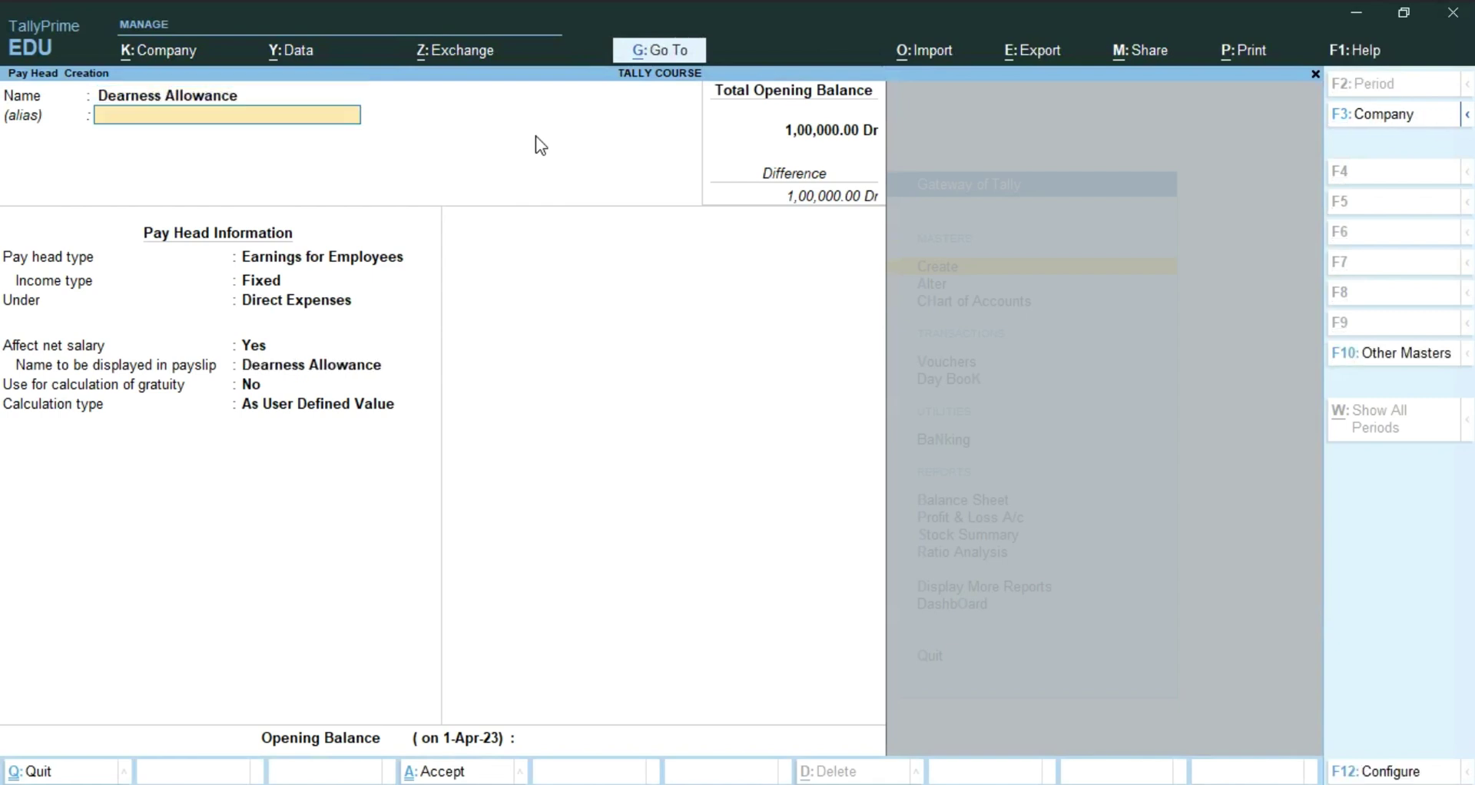
pyautogui.press('Return')
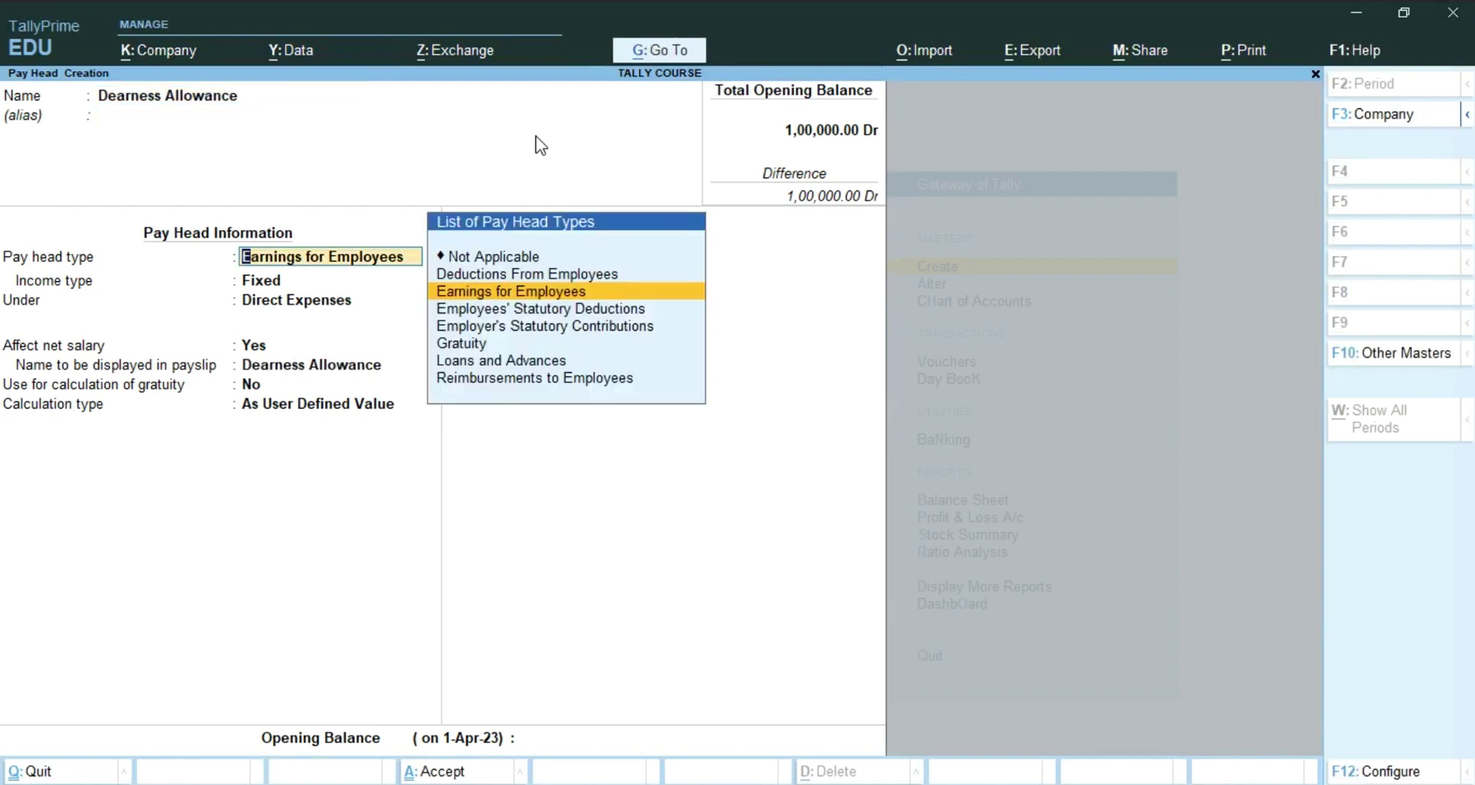
# Step: Check the guide's Dearness Allowance example, then set the pay head as Earnings for Employees, Fixed income type, under Indirect Expenses
pyautogui.hotkey('alt', 'Tab')
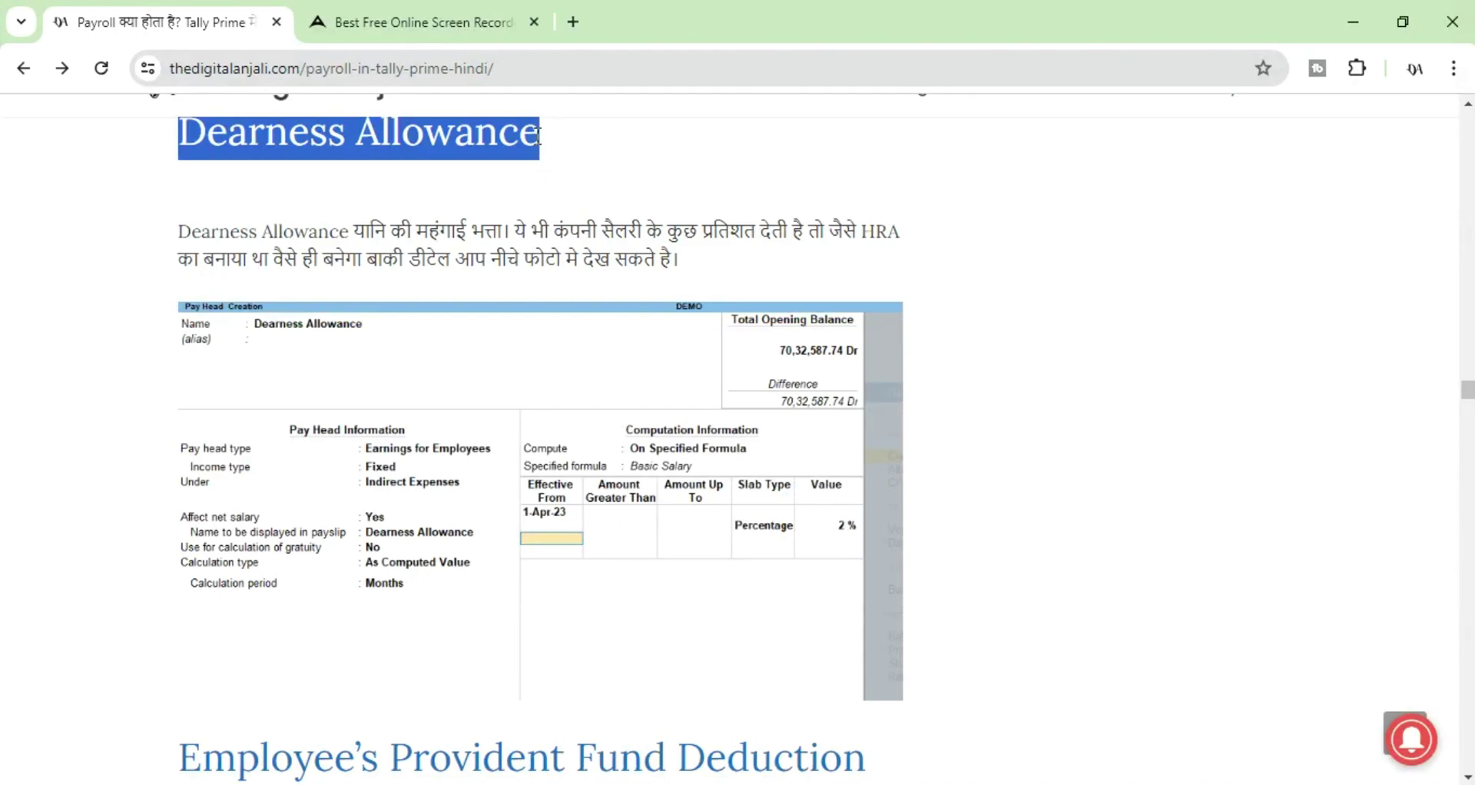
pyautogui.hotkey('alt', 'Tab')
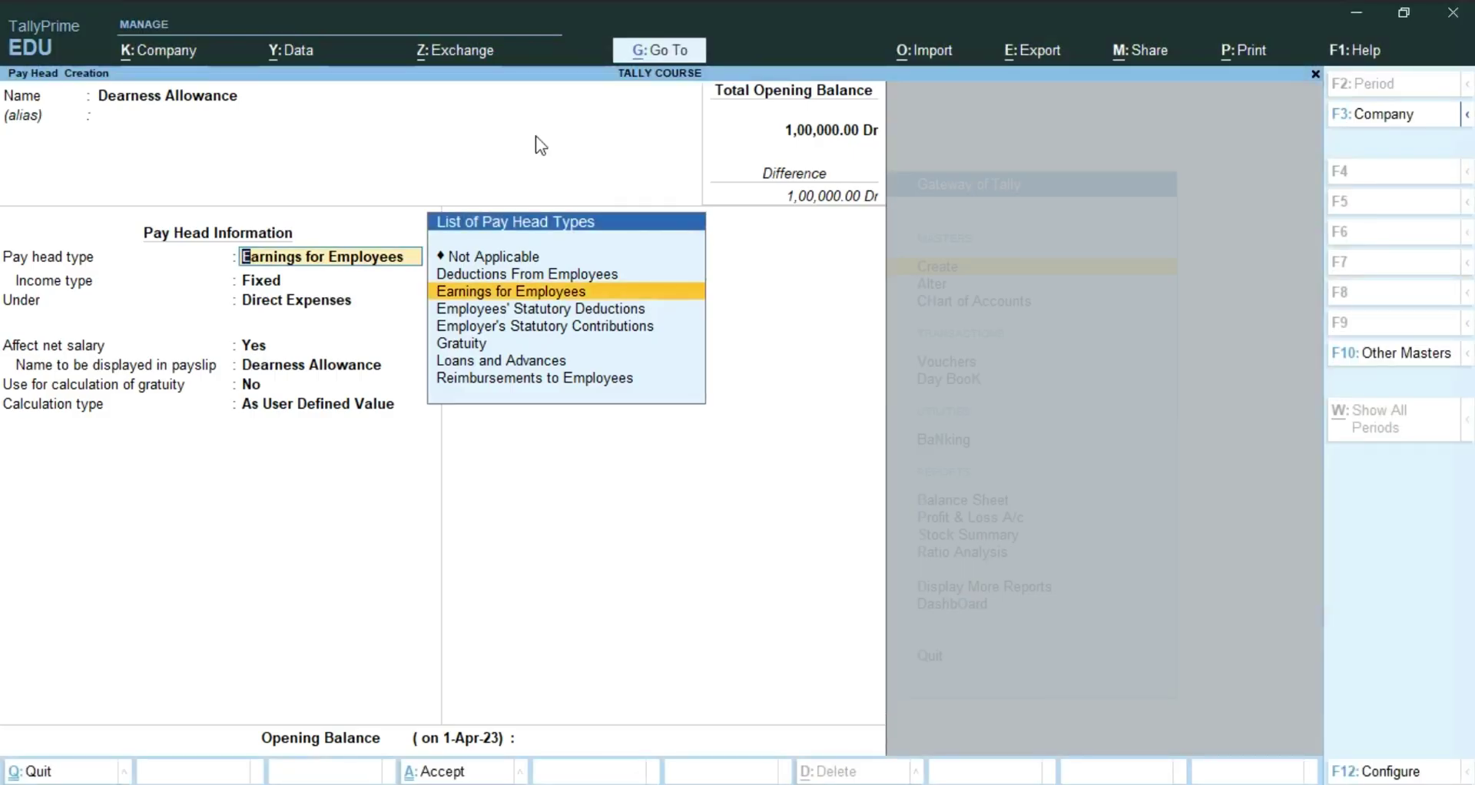
pyautogui.press('Return')
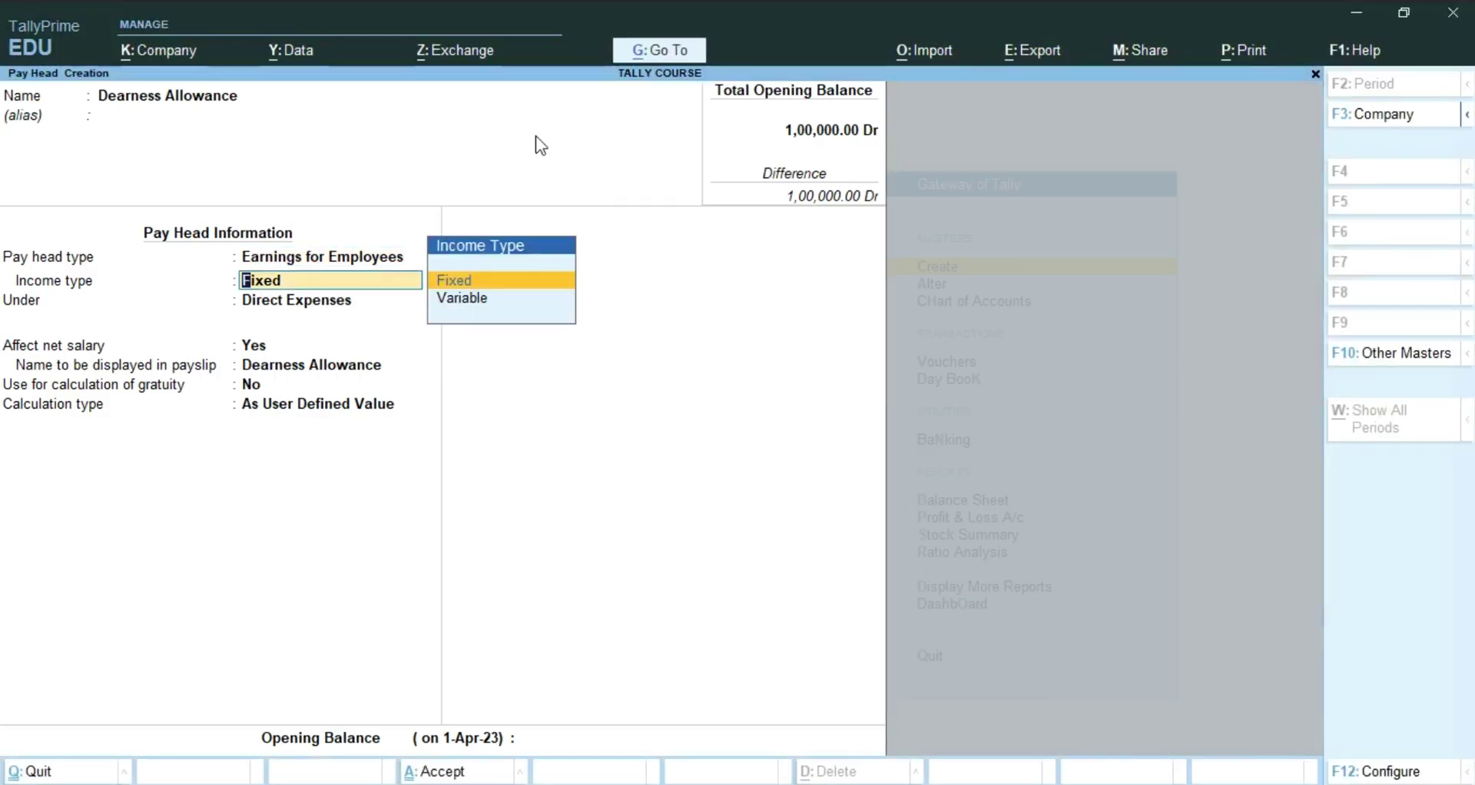
pyautogui.press('Return')
pyautogui.press('Down')
pyautogui.press('Down')
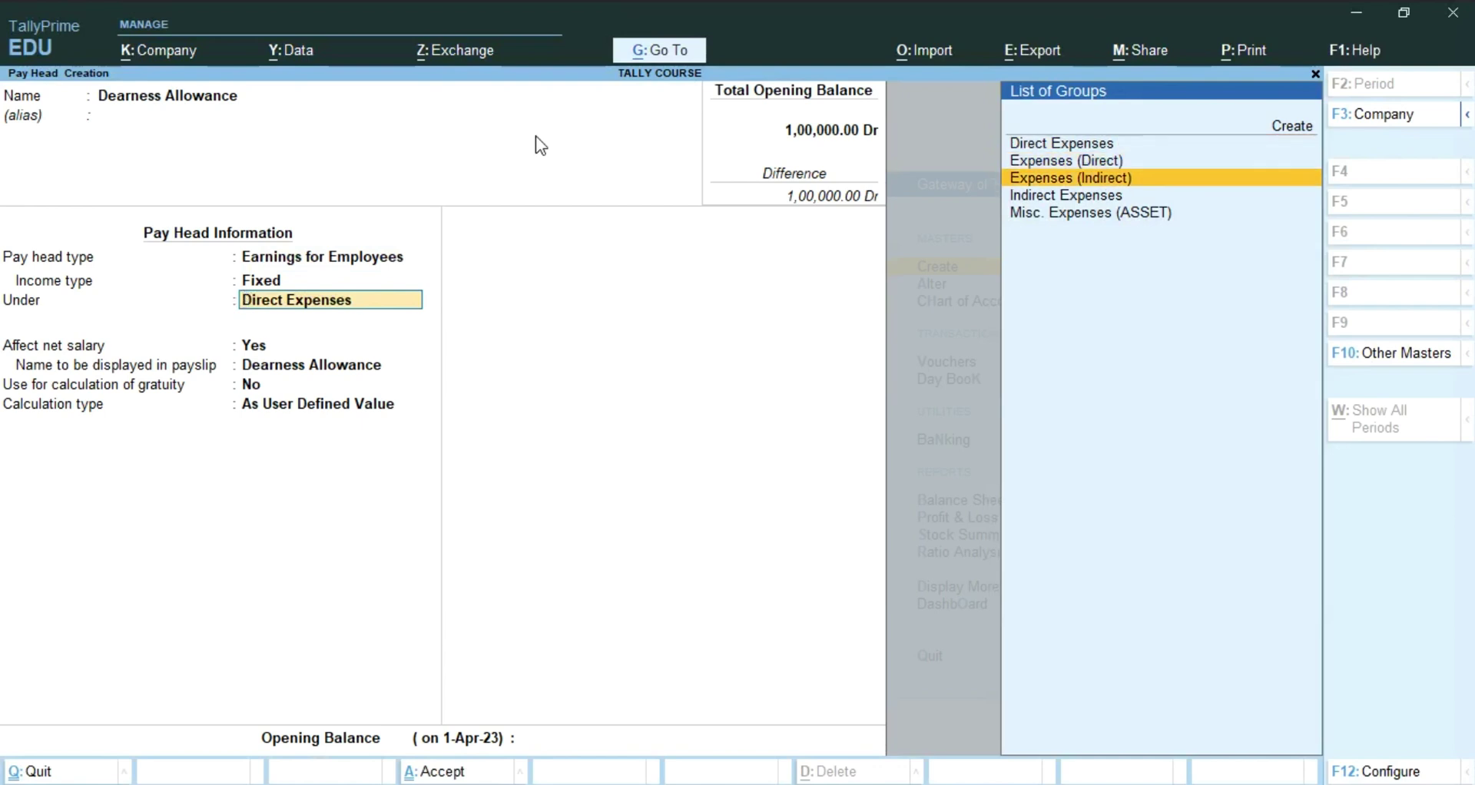
pyautogui.press('Down')
pyautogui.press('Return')
# Step: Accept Yes for affecting net salary, set the payslip name to DA and keep No for gratuity calculation
pyautogui.press('Return')
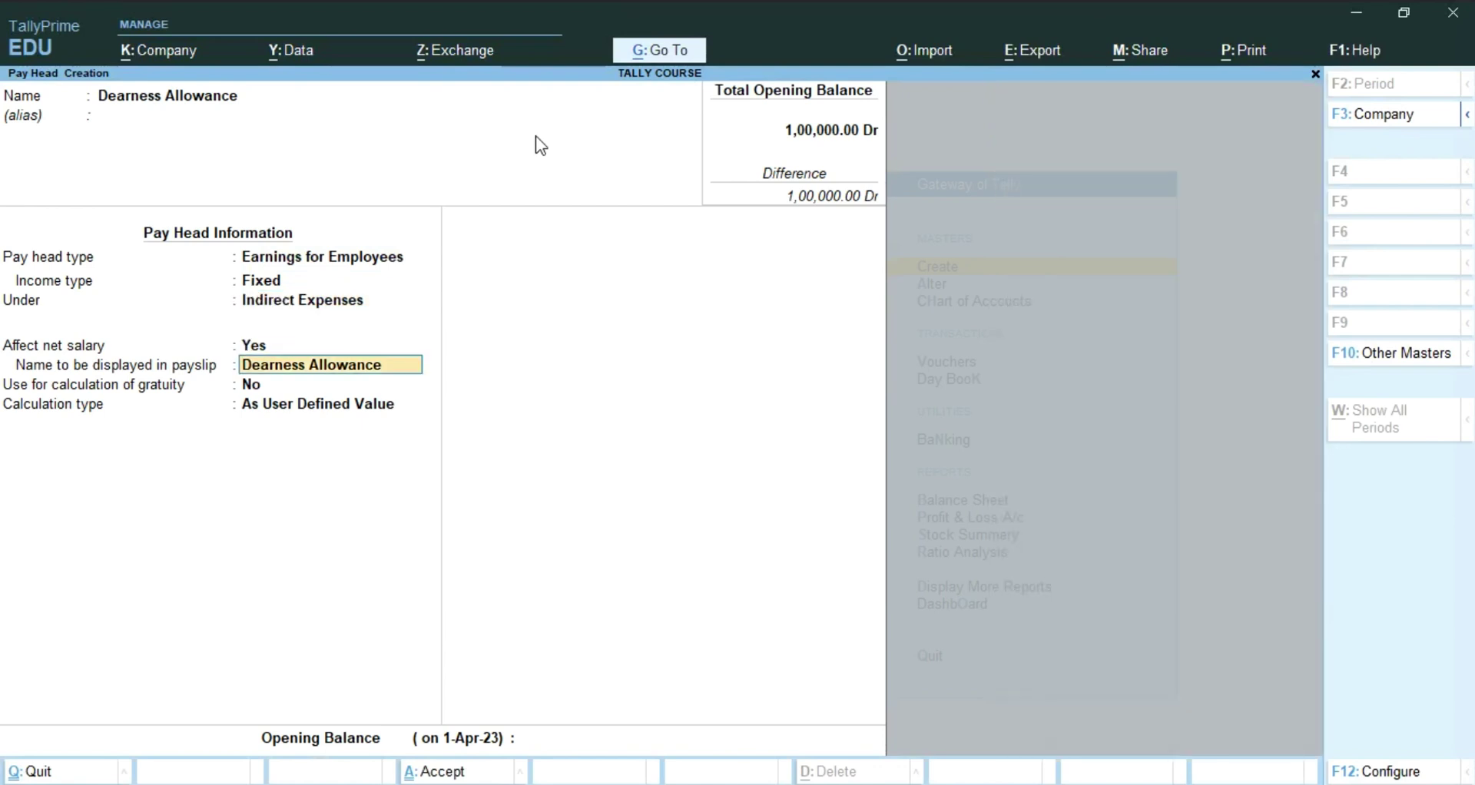
pyautogui.write('DA')
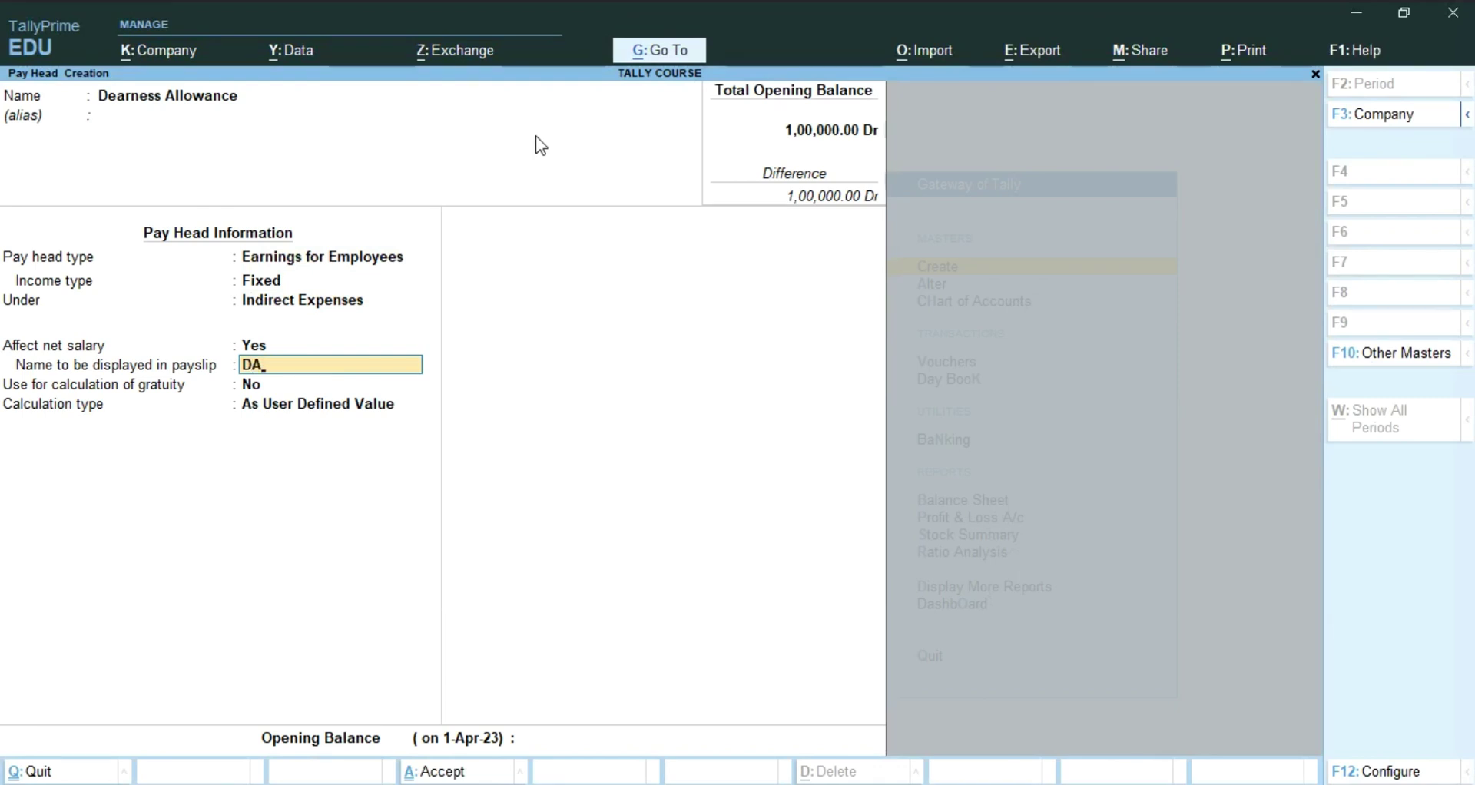
pyautogui.press('Return')
pyautogui.press('Return')
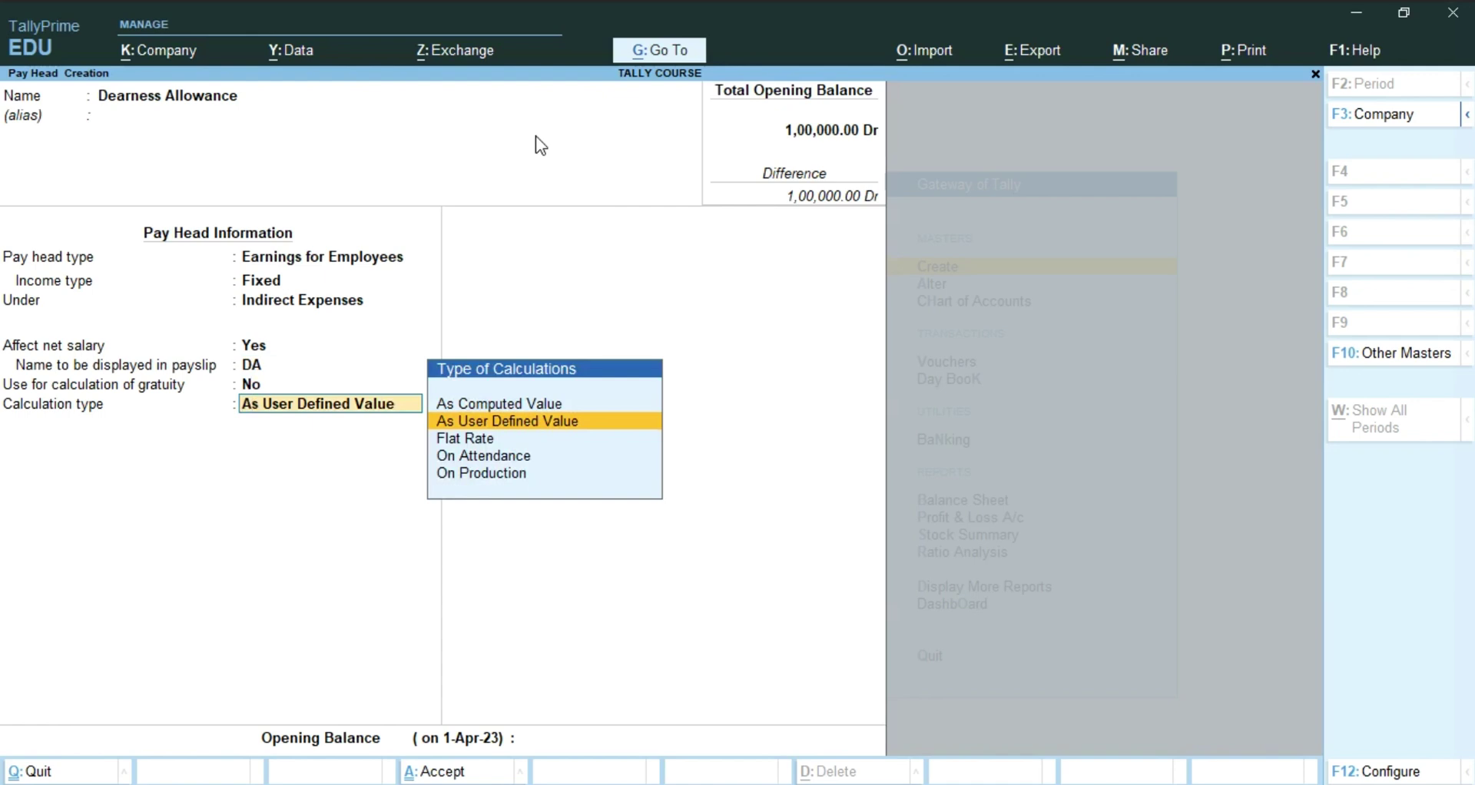
# Step: Set the Dearness Allowance calculation type to As Computed Value with a Months period and Not Applicable rounding
pyautogui.press('Up')
pyautogui.press('Return')
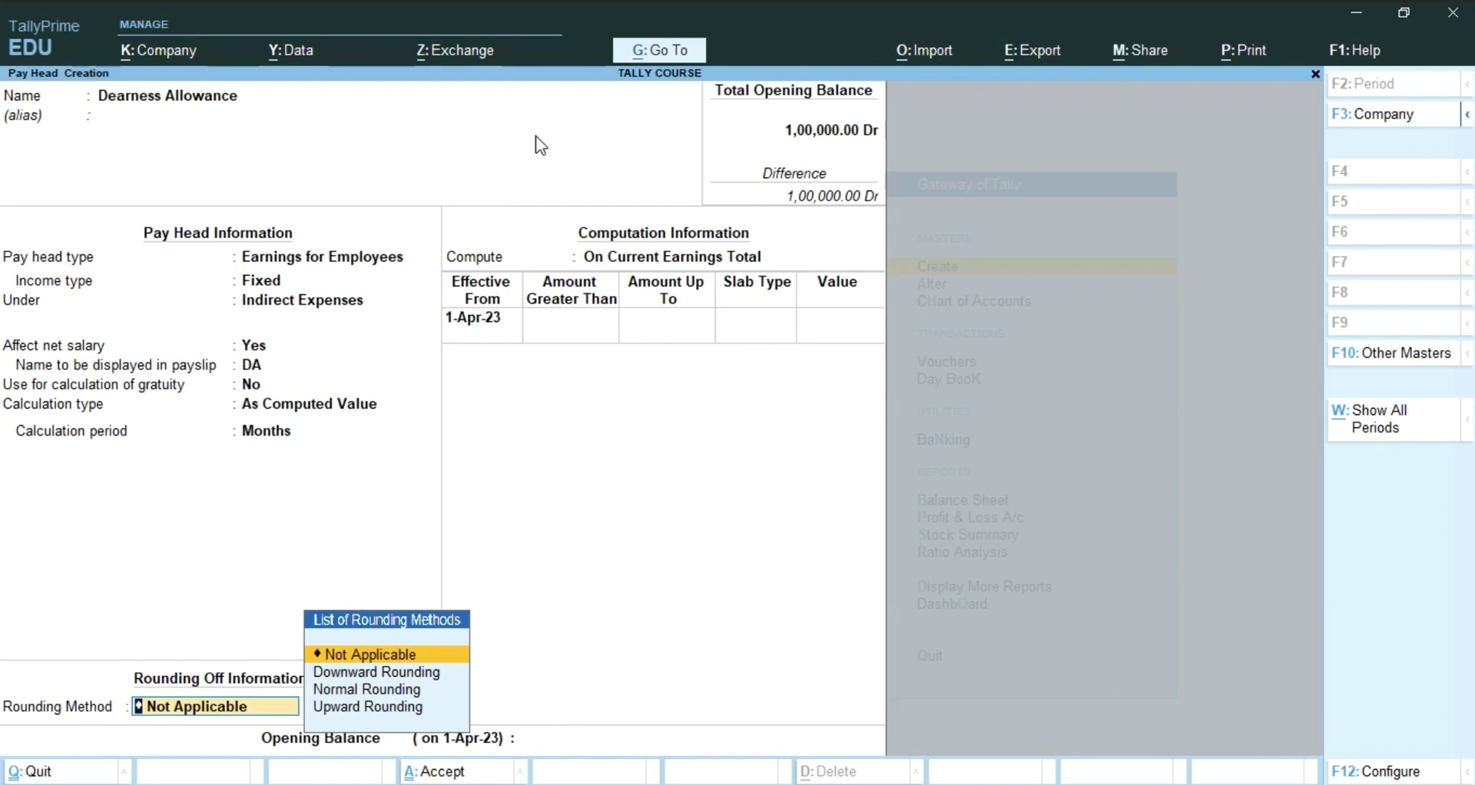
pyautogui.press('Return')
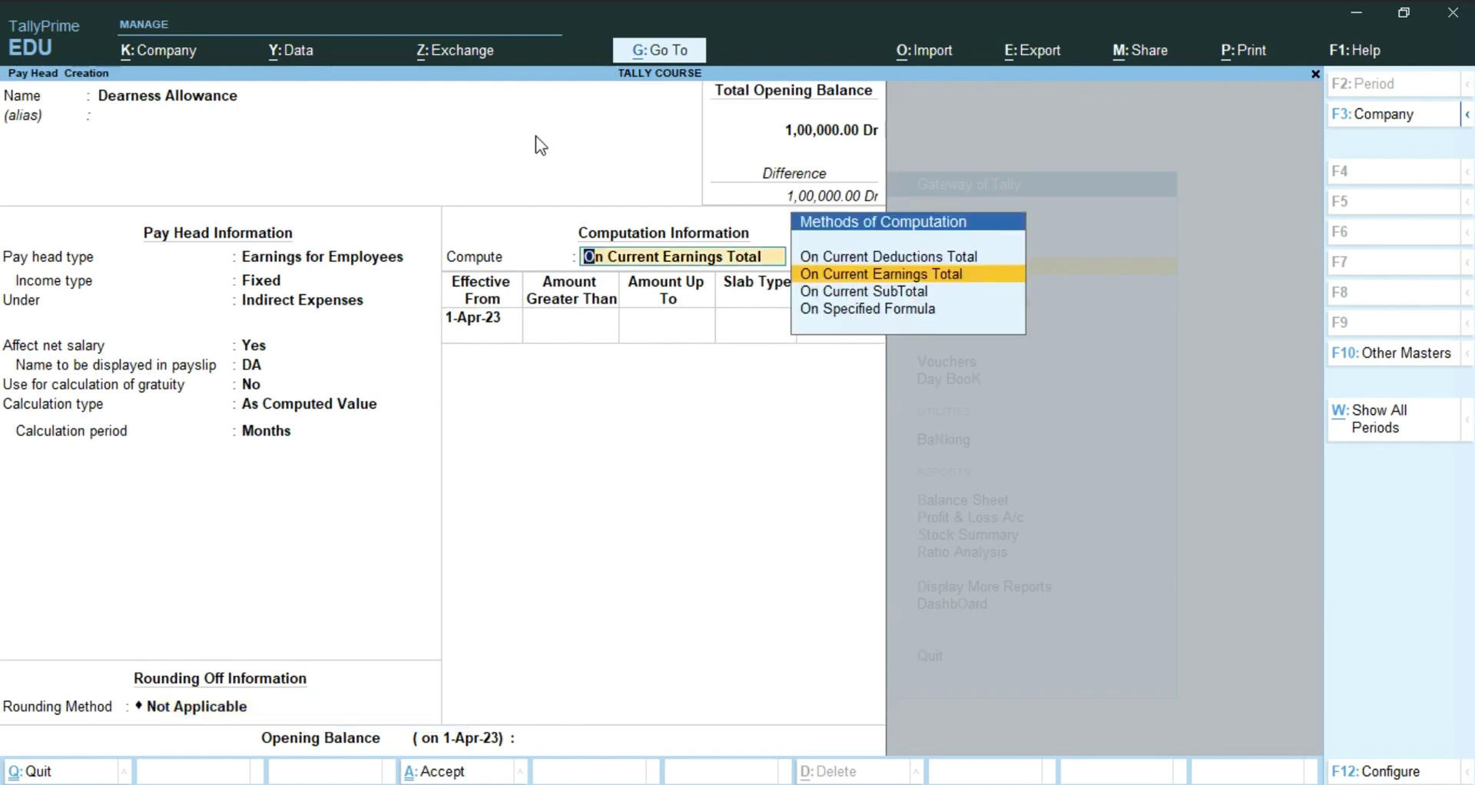
# Step: Compute Dearness Allowance On Specified Formula, adding the Basic Salary pay head as the formula
pyautogui.press('Down')
pyautogui.press('Down')
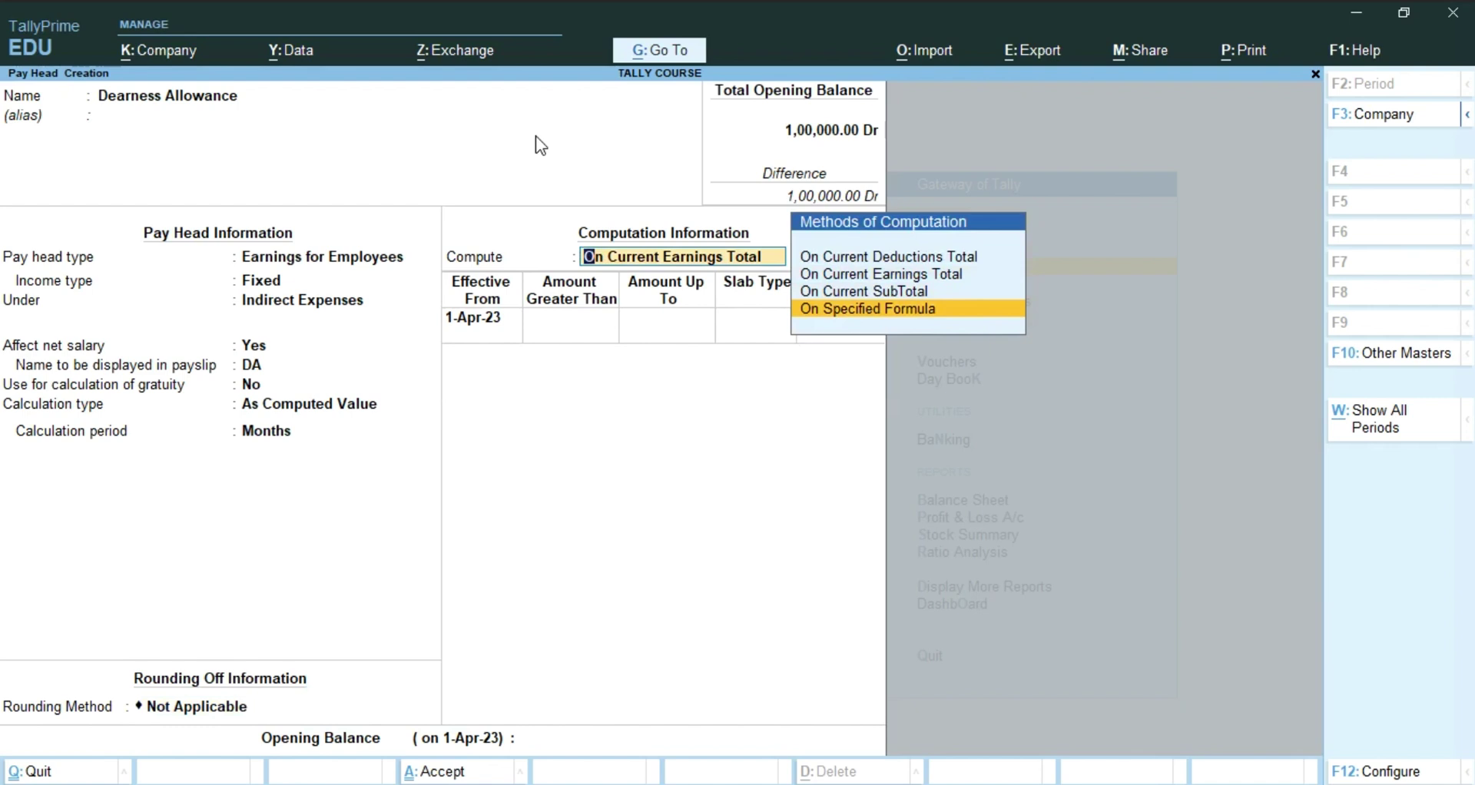
pyautogui.press('Return')
pyautogui.press('Return')
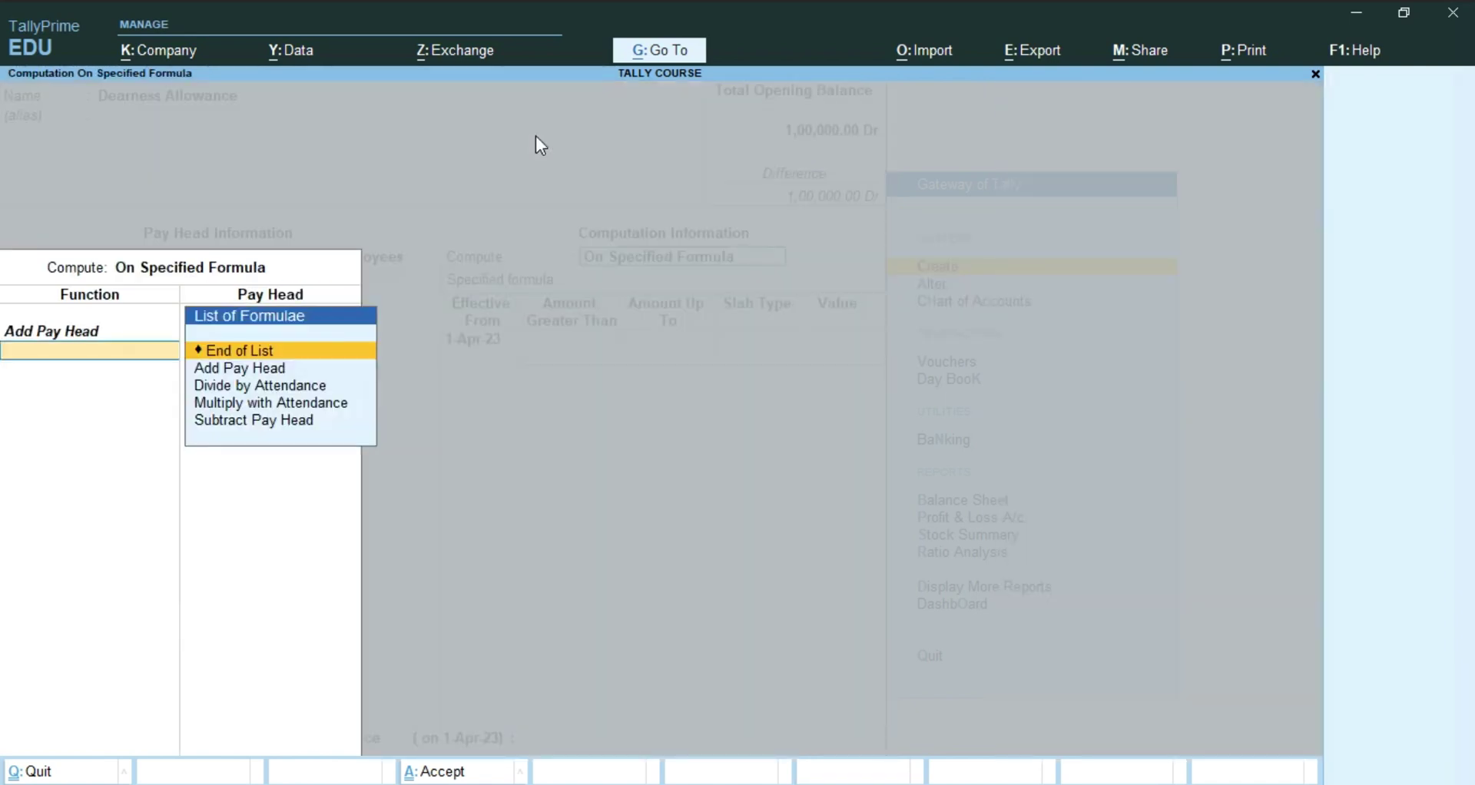
pyautogui.press('Return')
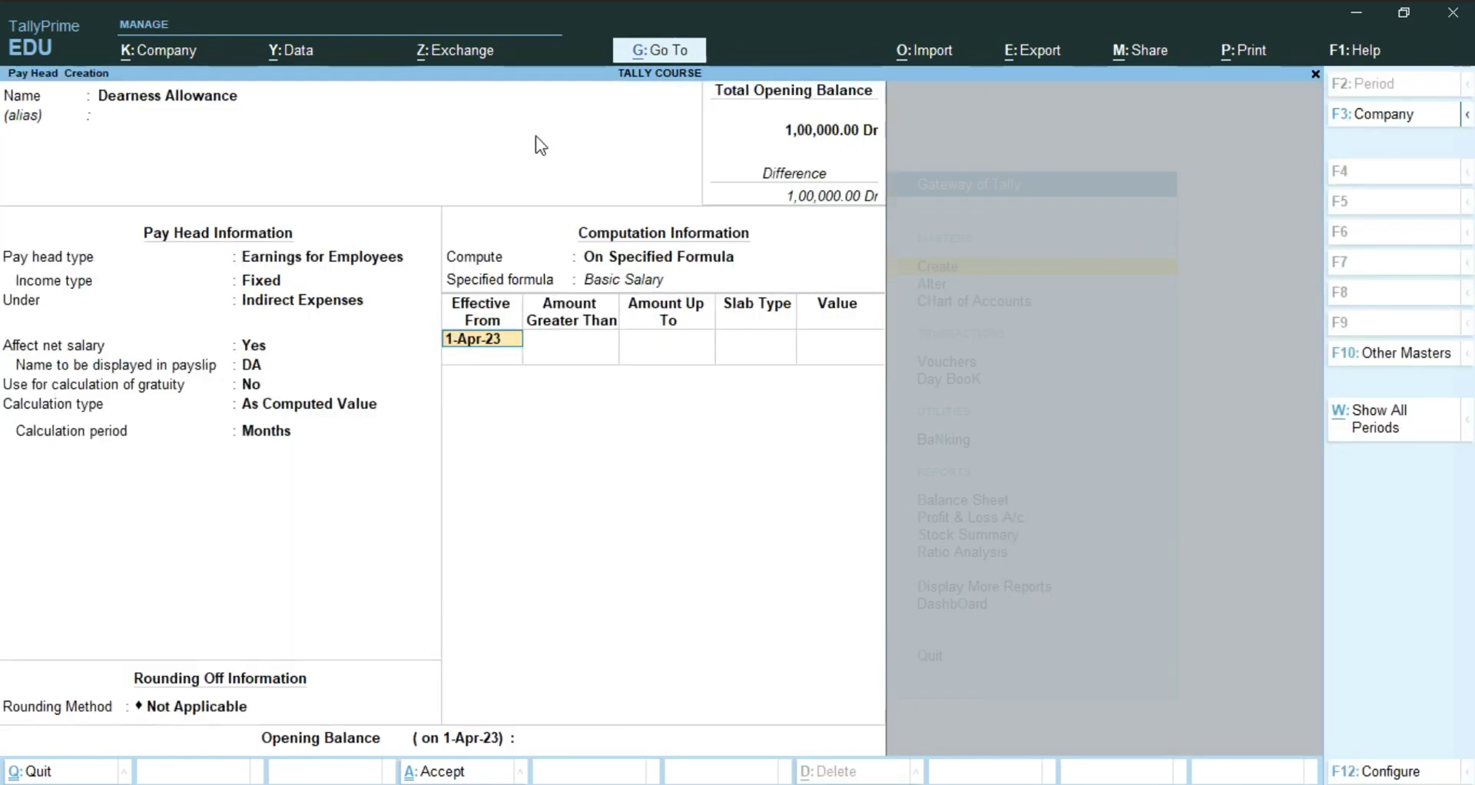
# Step: Add a Percentage slab of 2 % effective from 1-Apr-23 with blank amount limits, and save the Dearness Allowance pay head
pyautogui.press('Return')
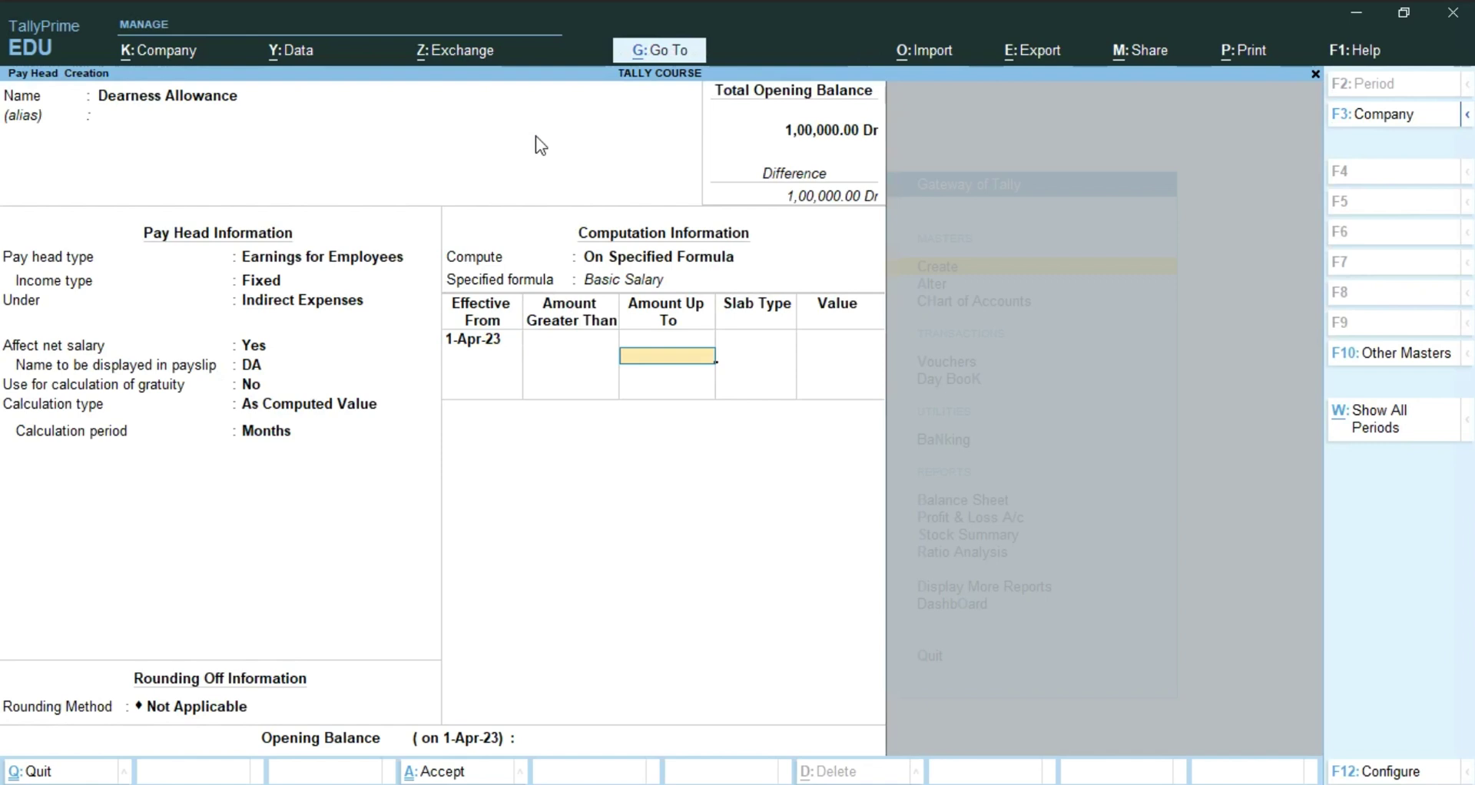
pyautogui.press('Return')
pyautogui.press('Return')
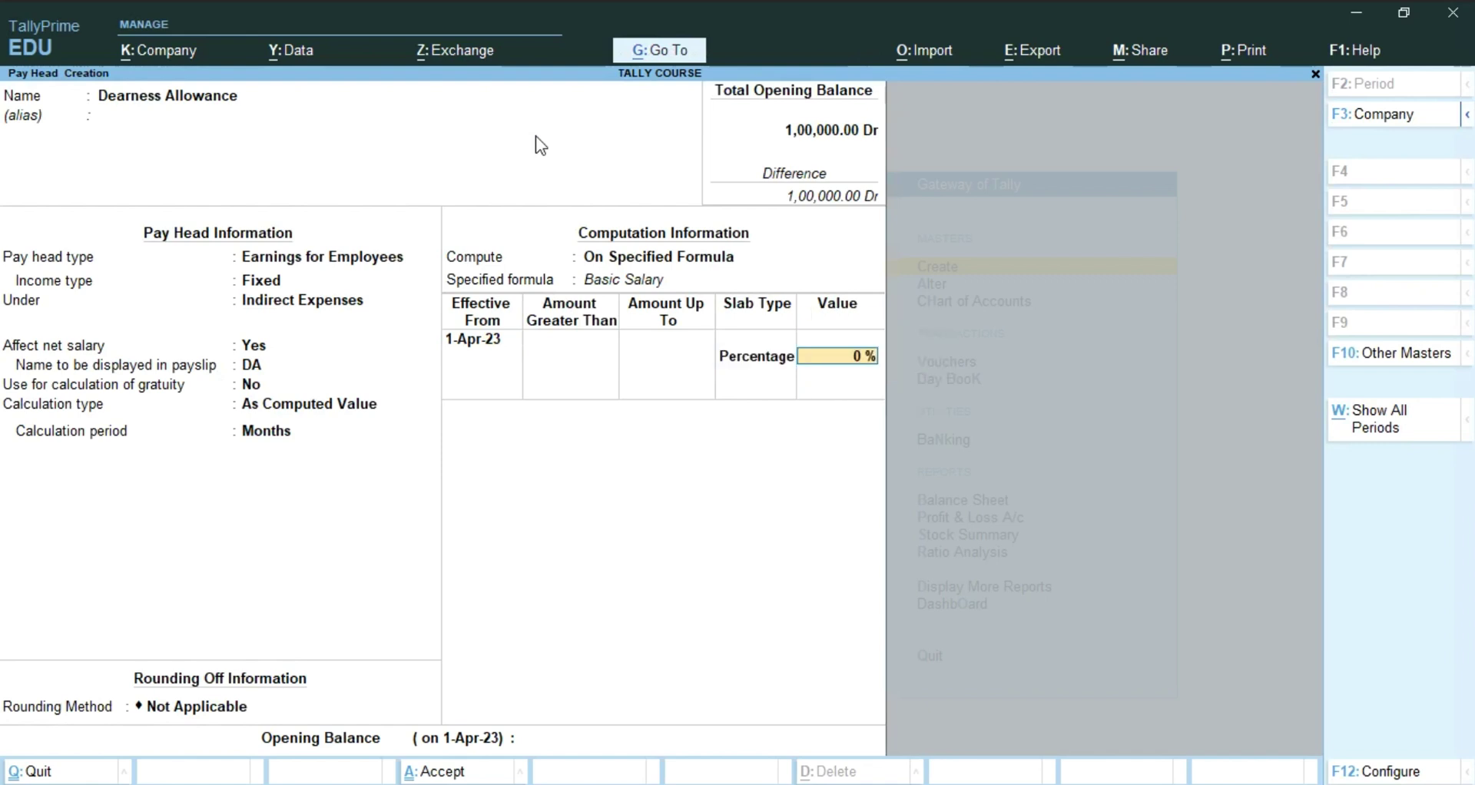
pyautogui.write('2')
pyautogui.press('Return')
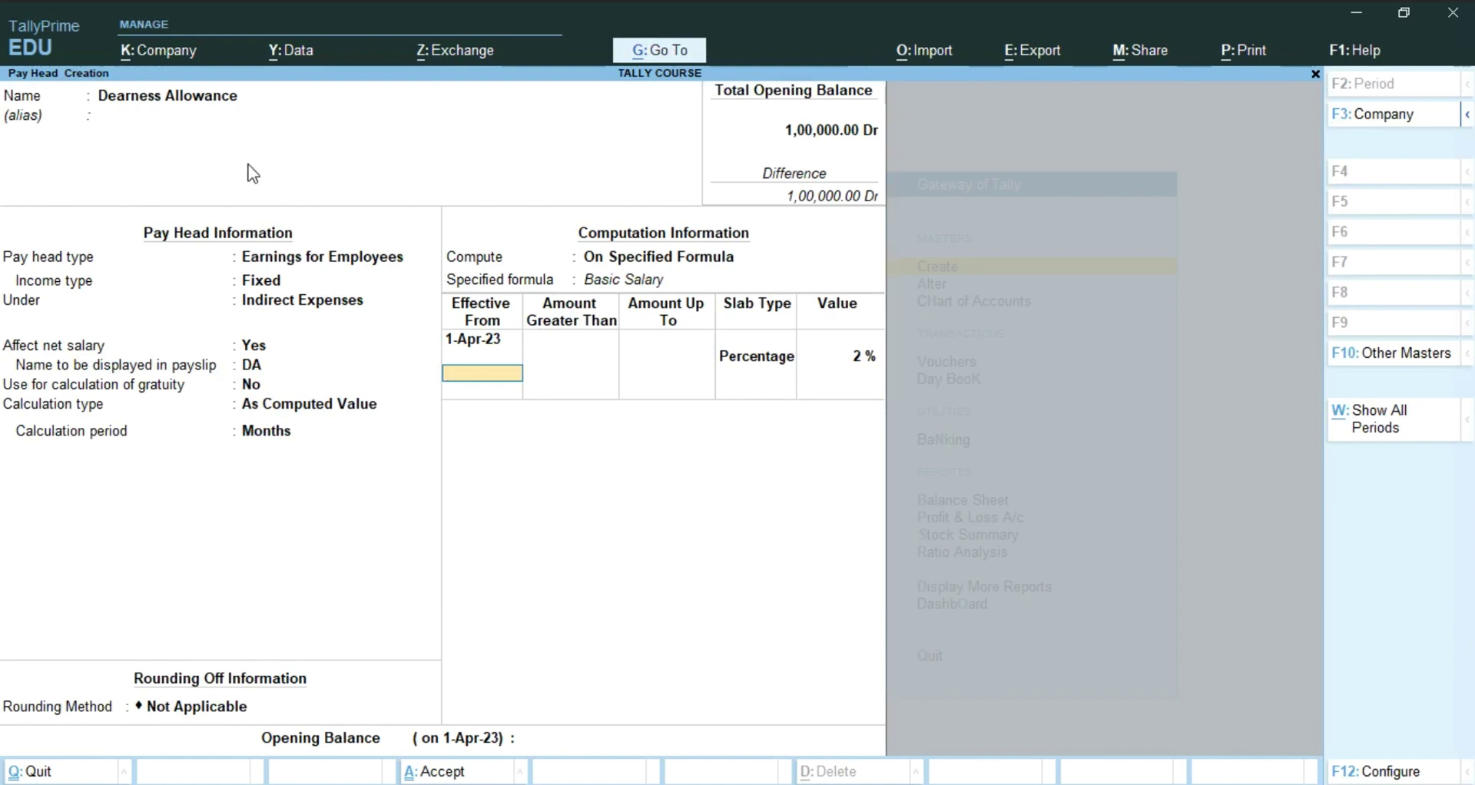
pyautogui.press('ctrl')
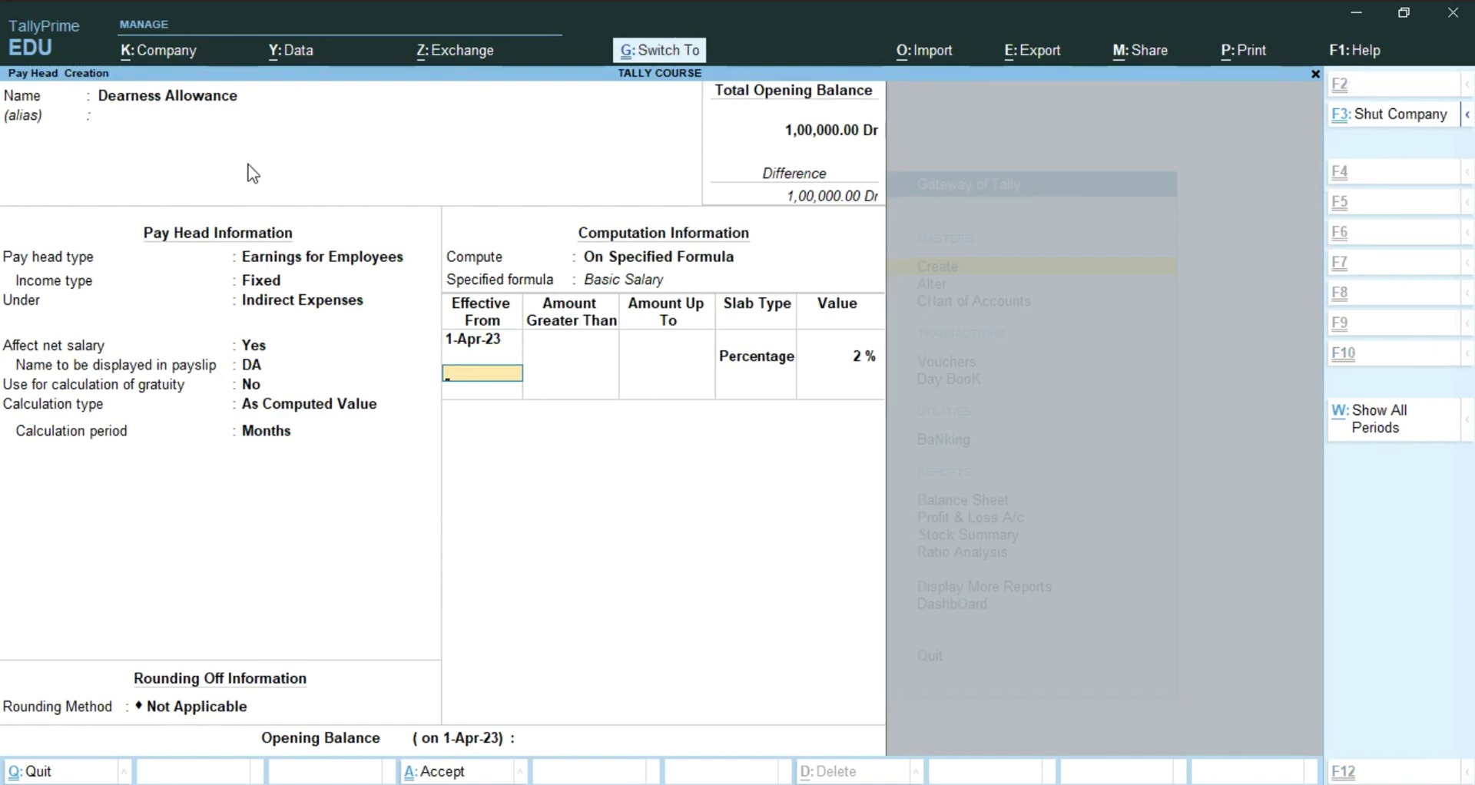
pyautogui.hotkey('ctrl', 'a')
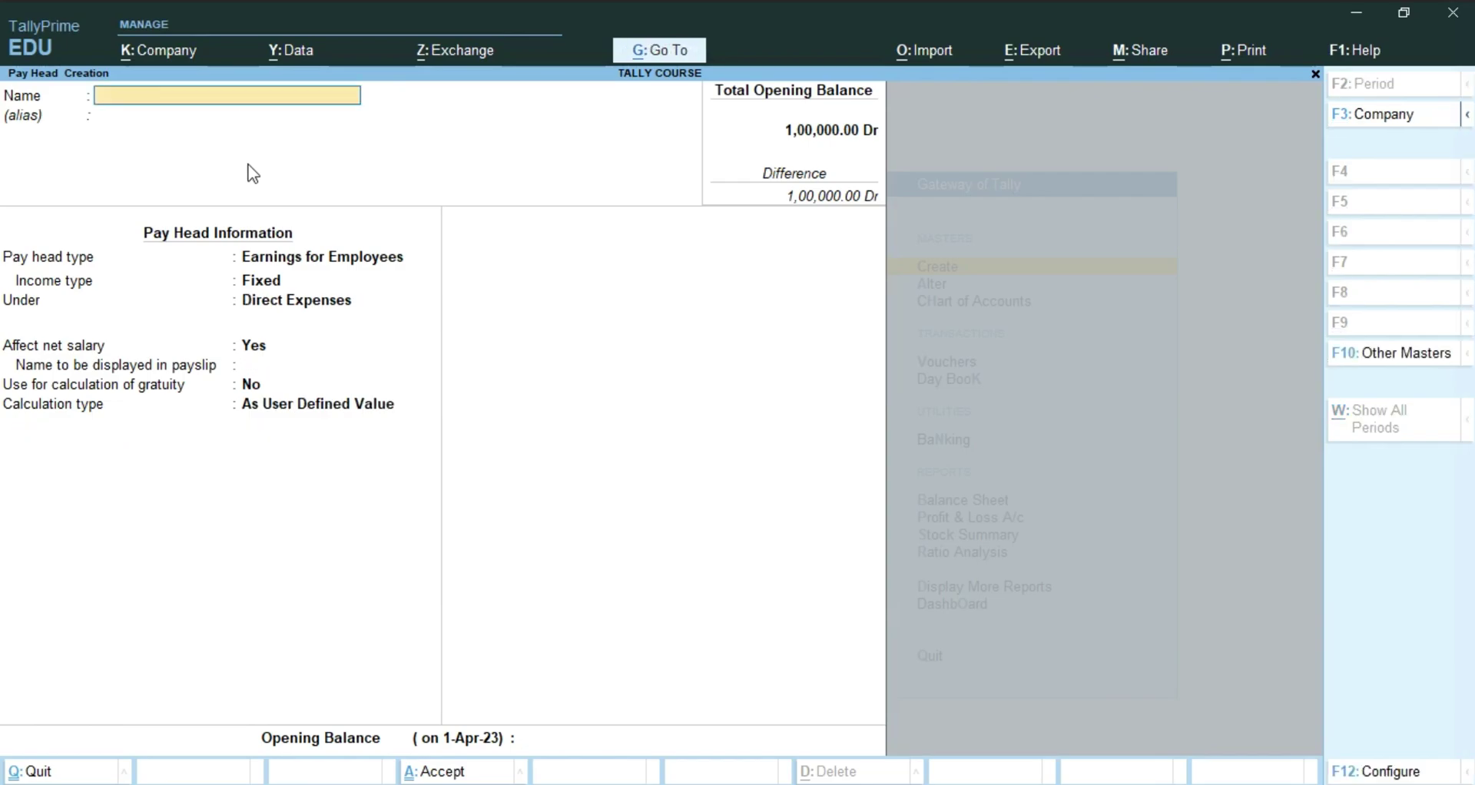
# Step: In the browser guide, copy the heading Employee's Provident Fund Deduction and view its pay head type example
pyautogui.hotkey('alt', 'Tab')
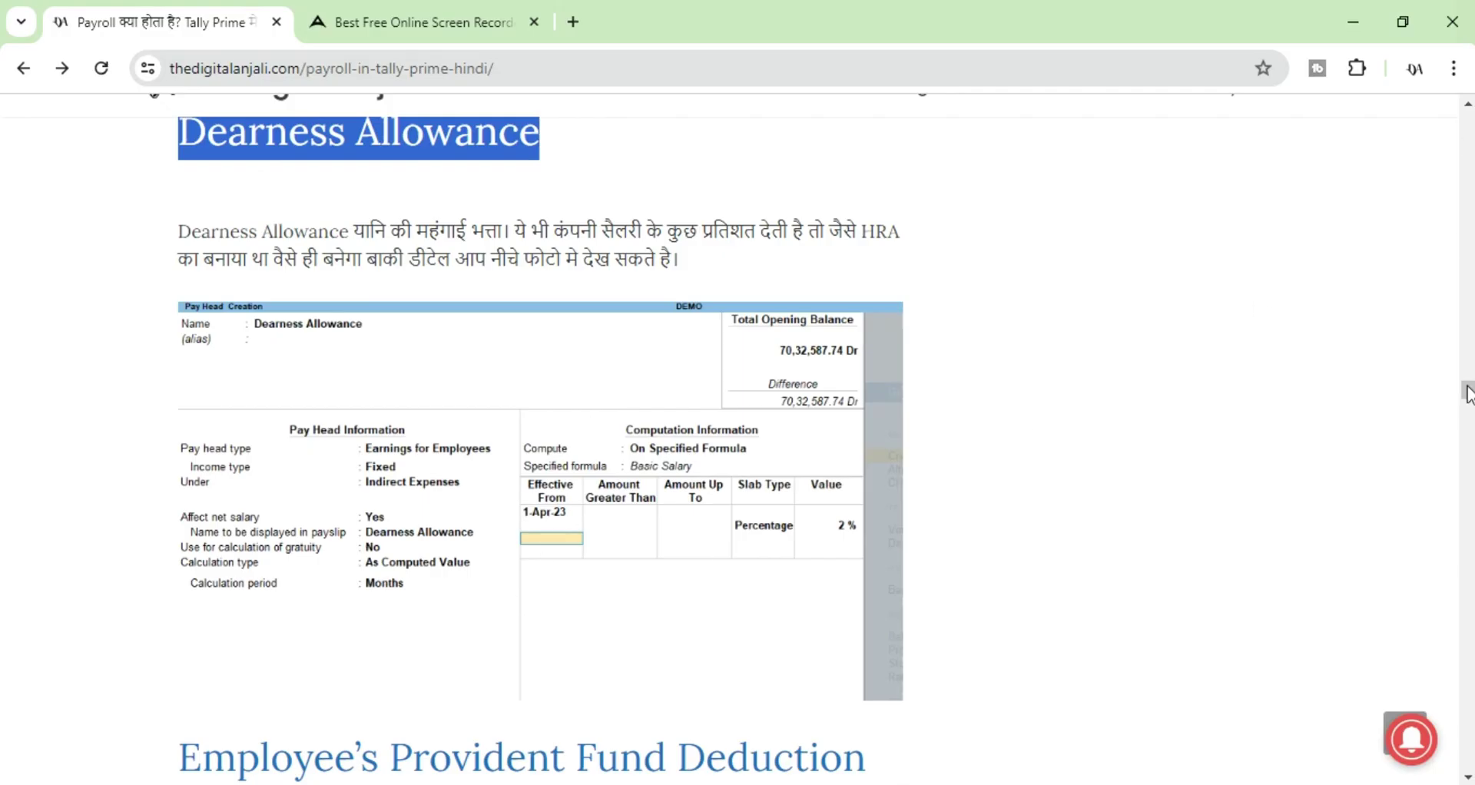
pyautogui.scroll(-4, 1467, 393)
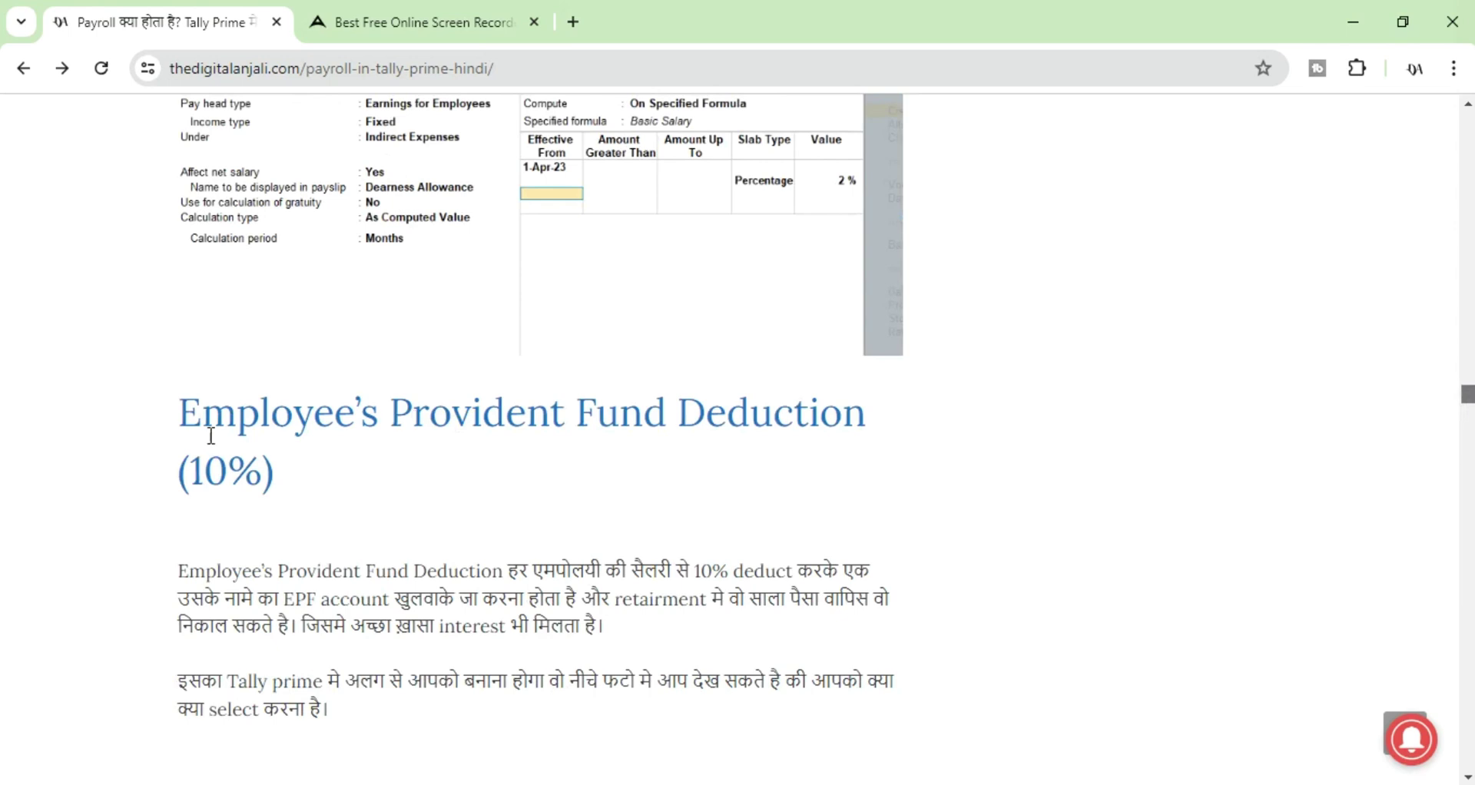
pyautogui.moveTo(178, 415); pyautogui.dragTo(875, 434)
pyautogui.hotkey('ctrl', 'c')
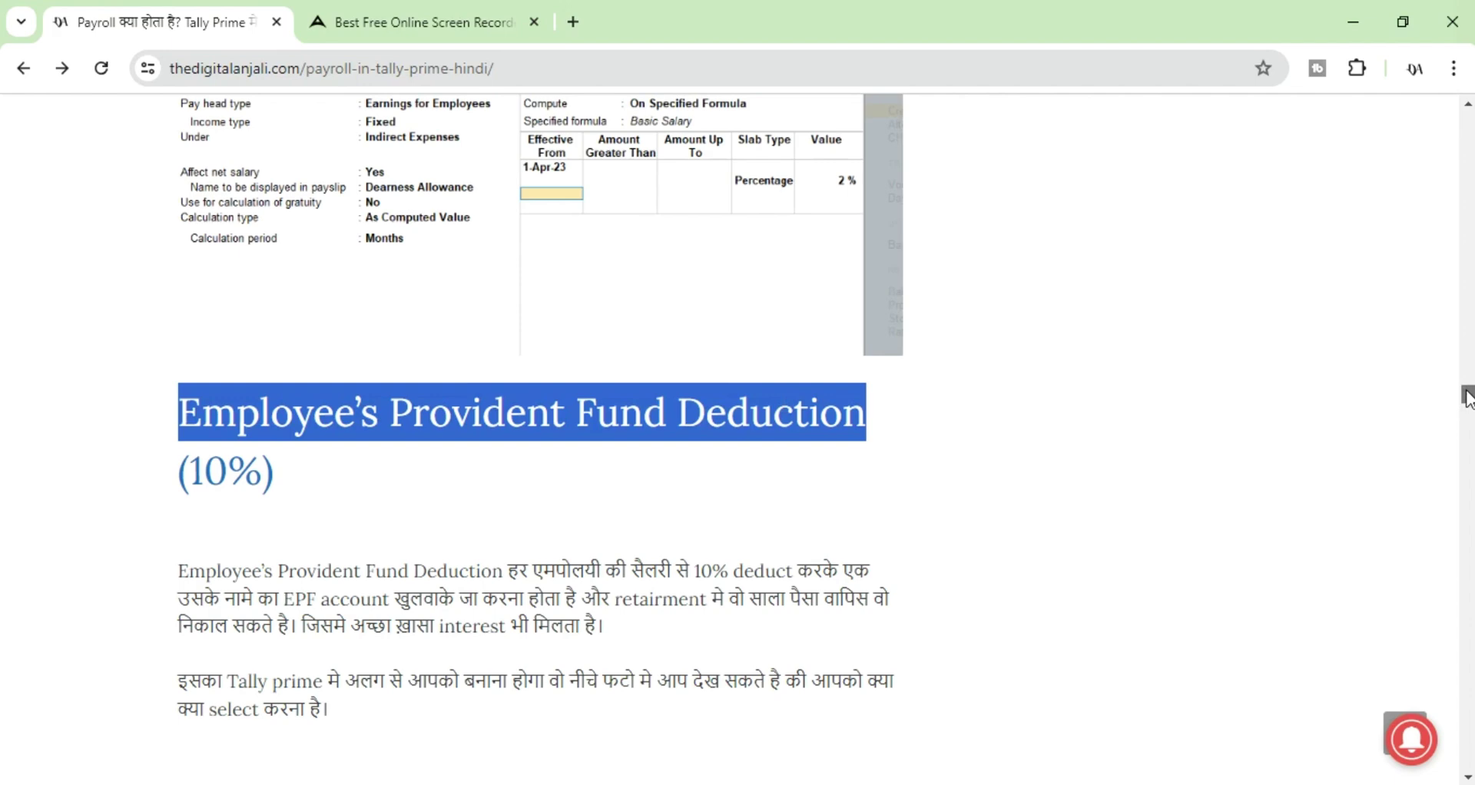
pyautogui.moveTo(1467, 397); pyautogui.dragTo(1467, 408)
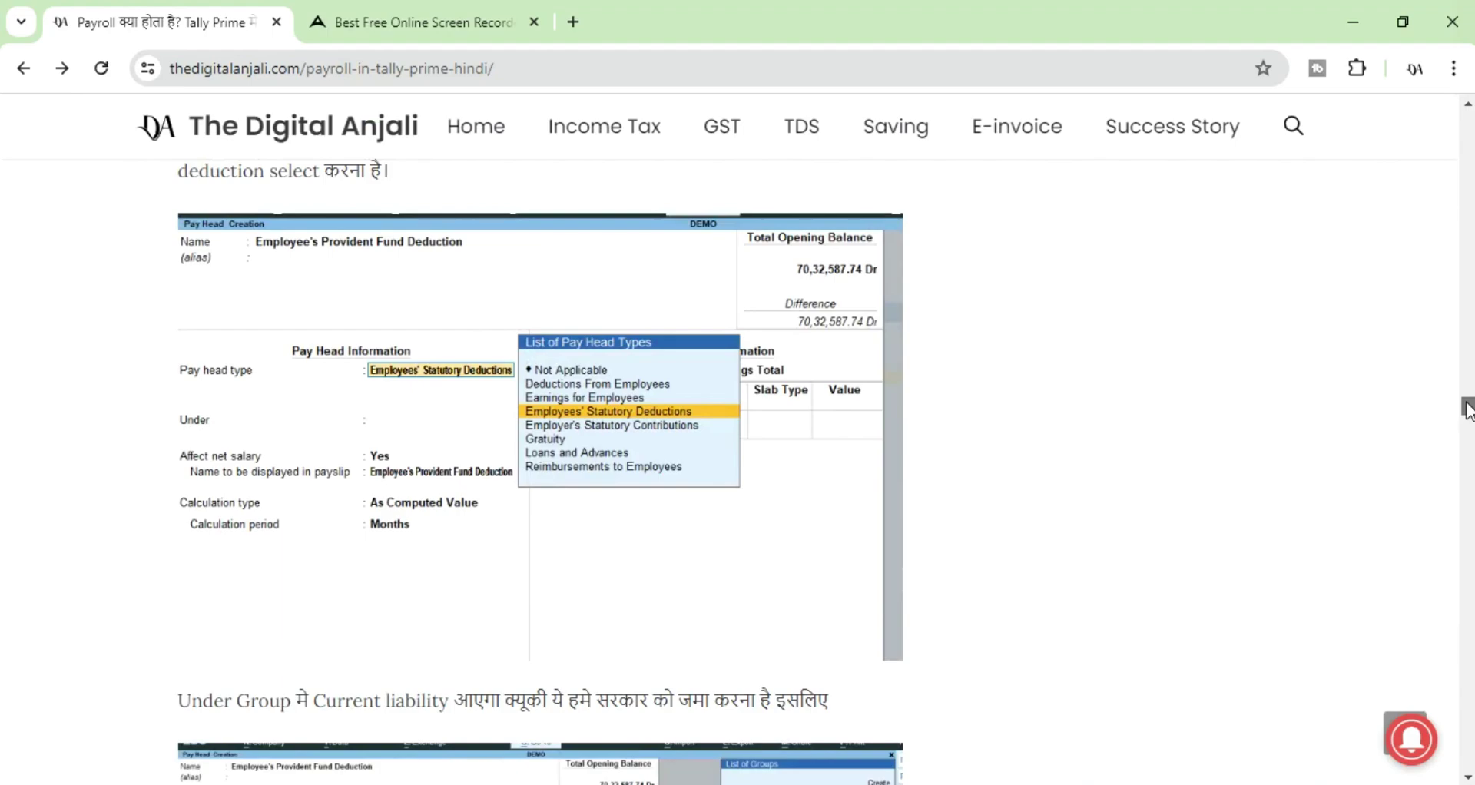
# Step: In TallyPrime, name the new pay head Employee's Provident Fund Deduction without an alias and set its type to Employees' Statutory Deductions
pyautogui.hotkey('alt', 'Tab')
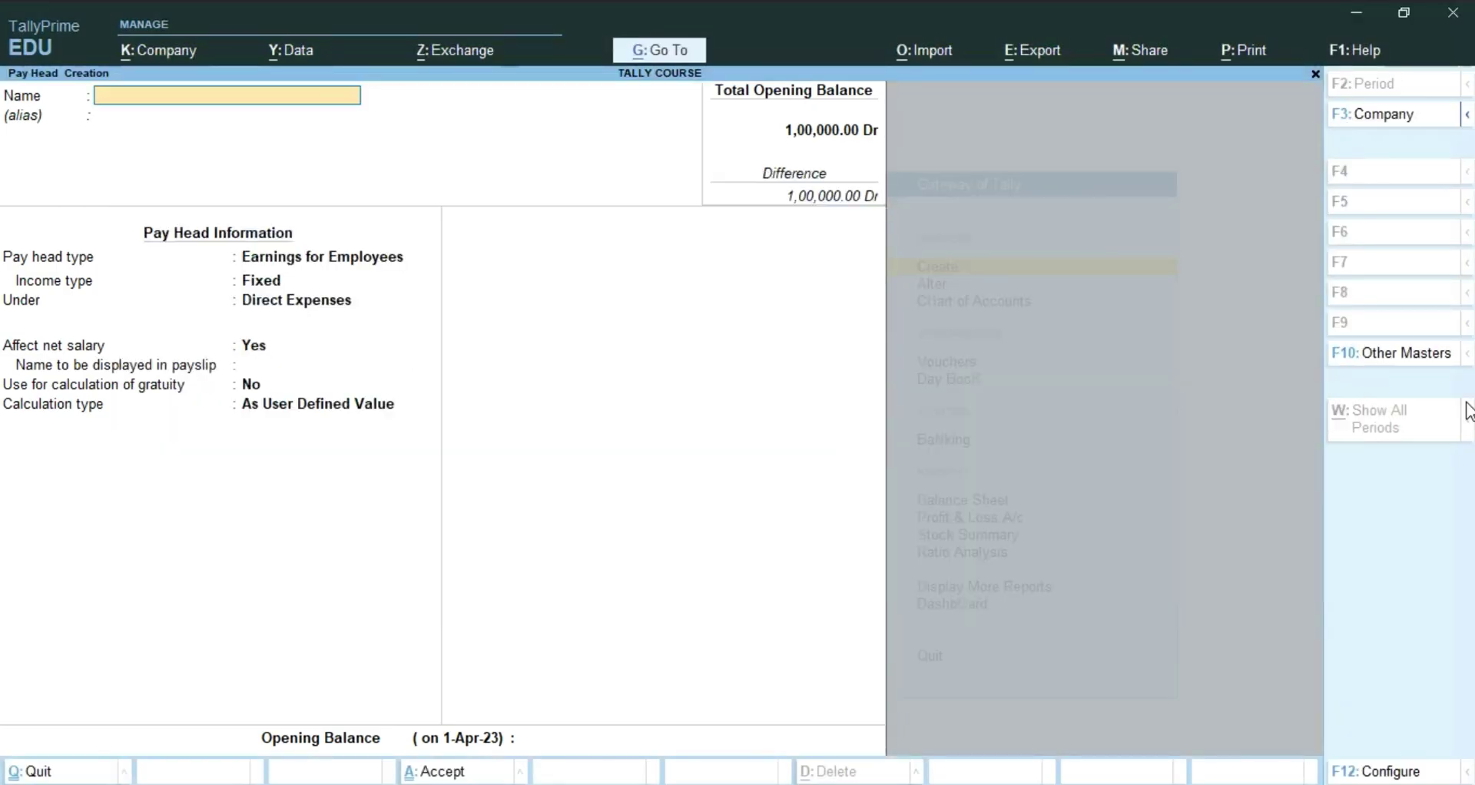
pyautogui.hotkey('ctrl', 'v')
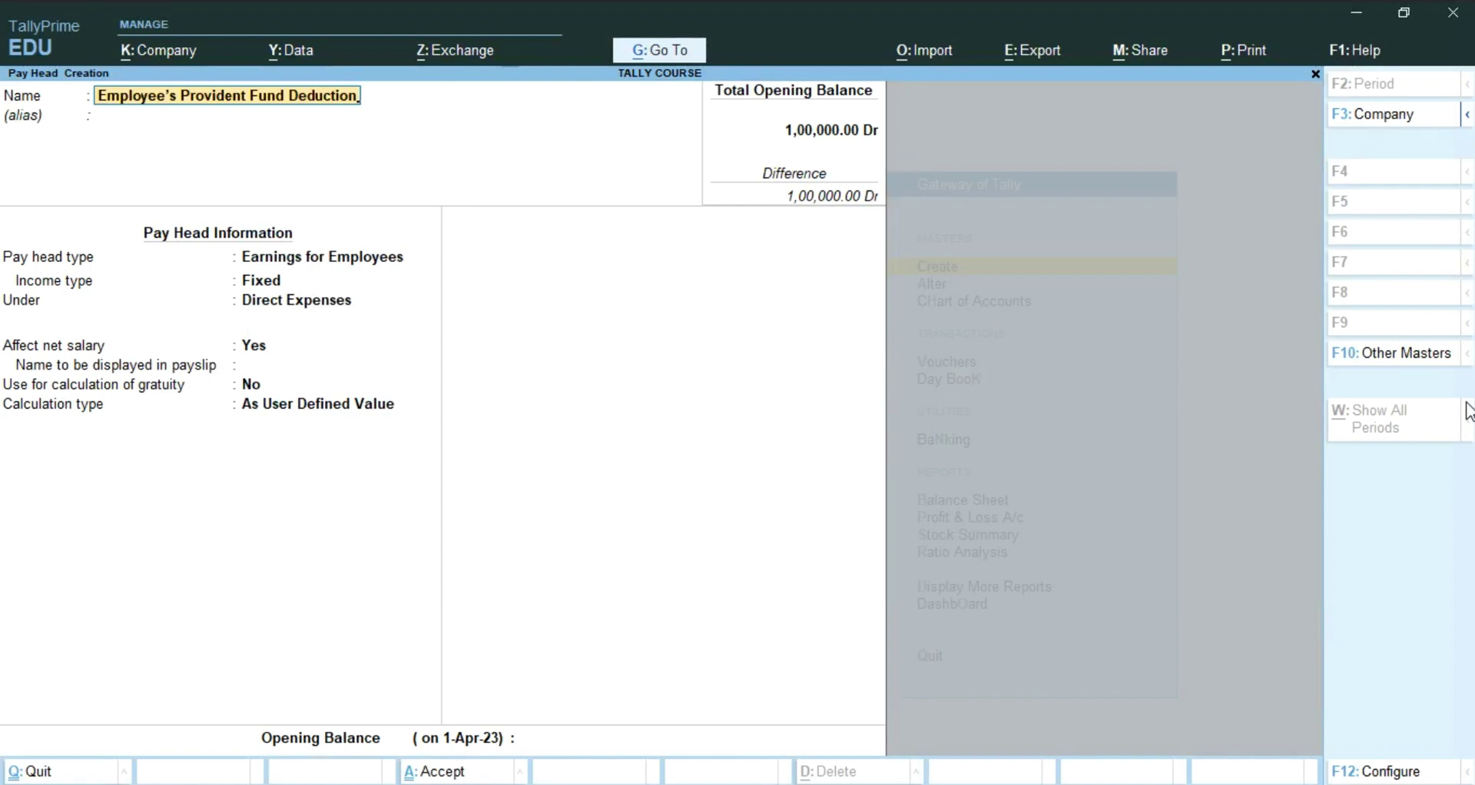
pyautogui.press('Return')
pyautogui.press('Return')
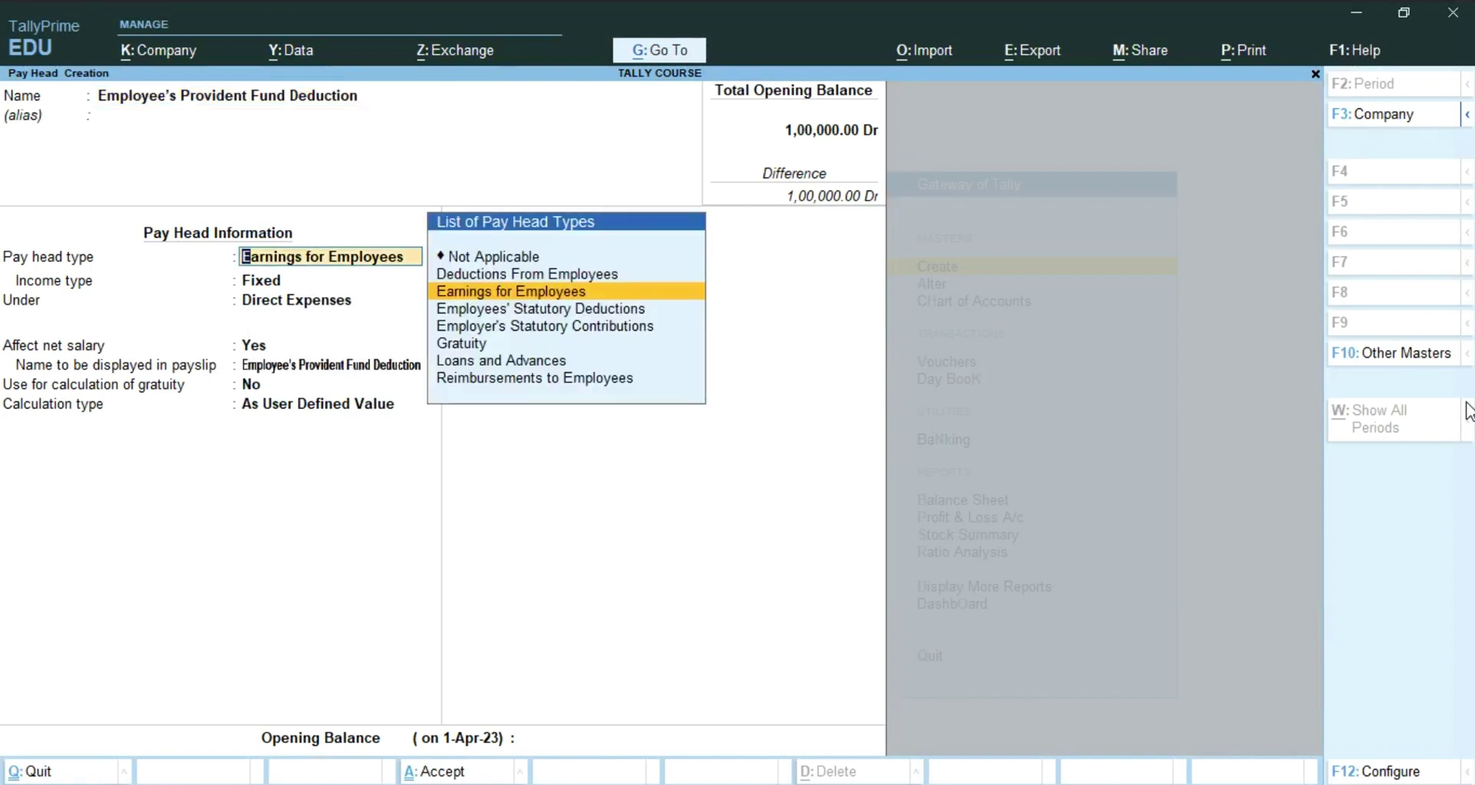
pyautogui.press('Down')
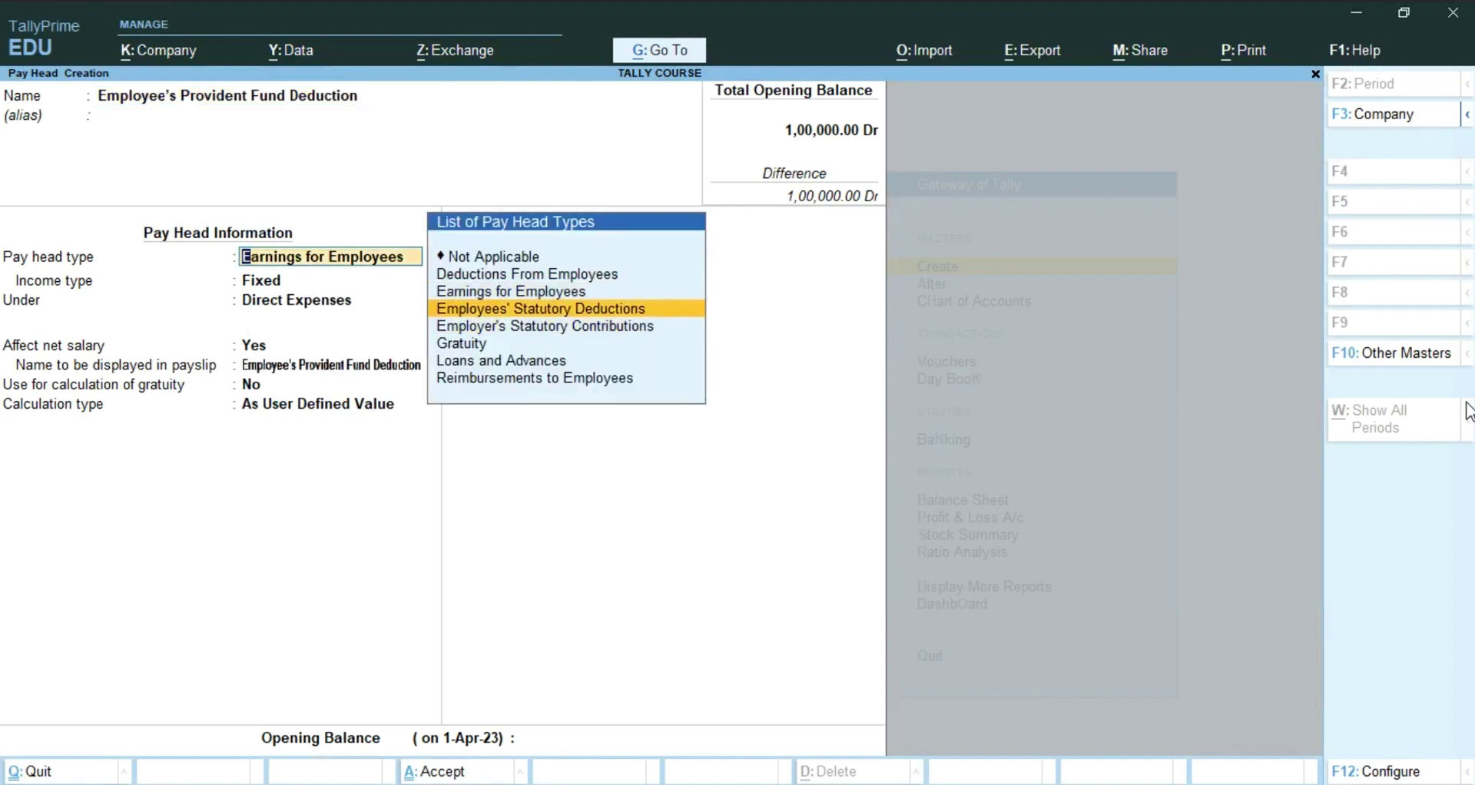
pyautogui.press('Return')
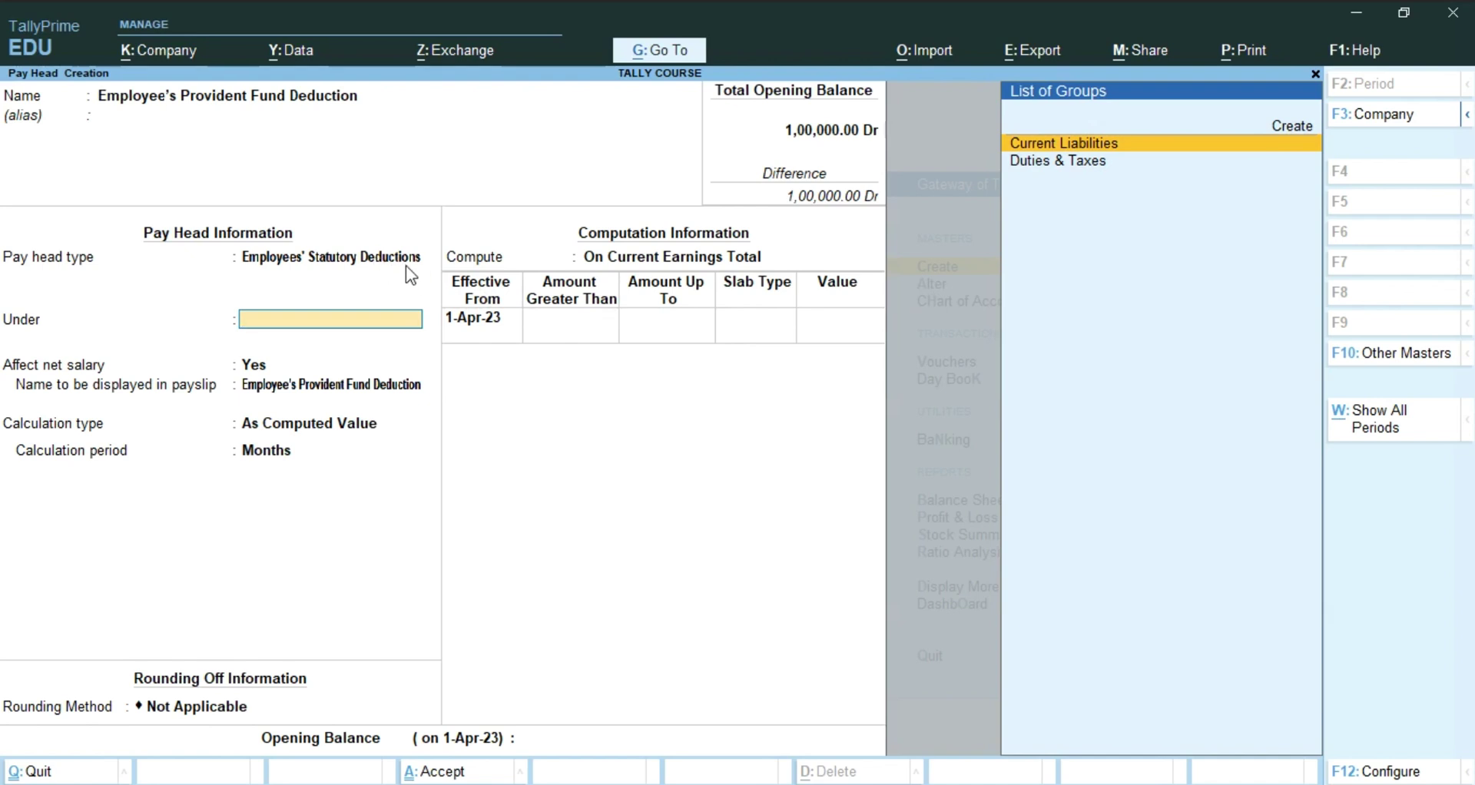
# Step: Place the pay head under Current Liabilities, keep Affect net salary at Yes, and set its payslip display name to EPF
pyautogui.press('Return')
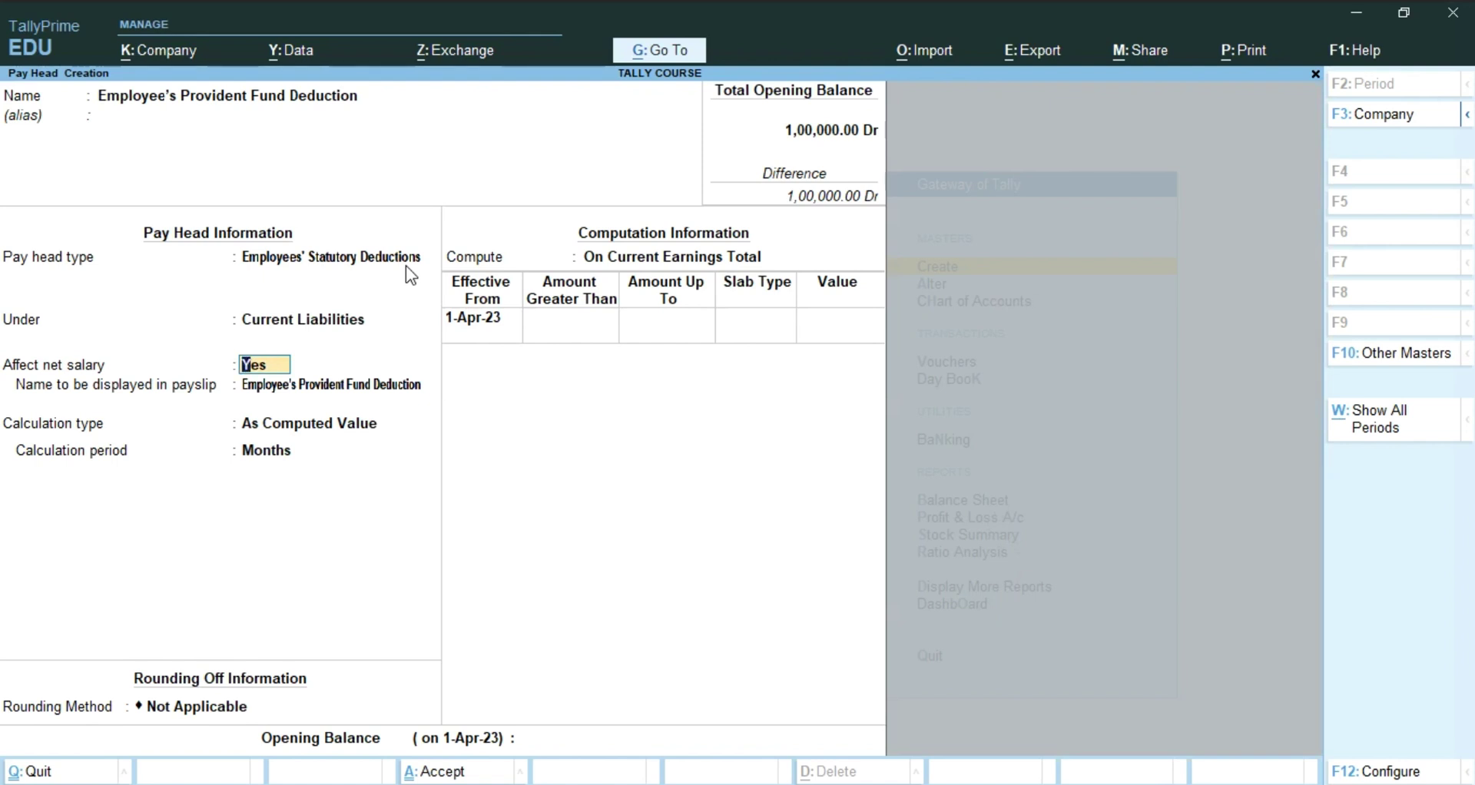
pyautogui.press('Return')
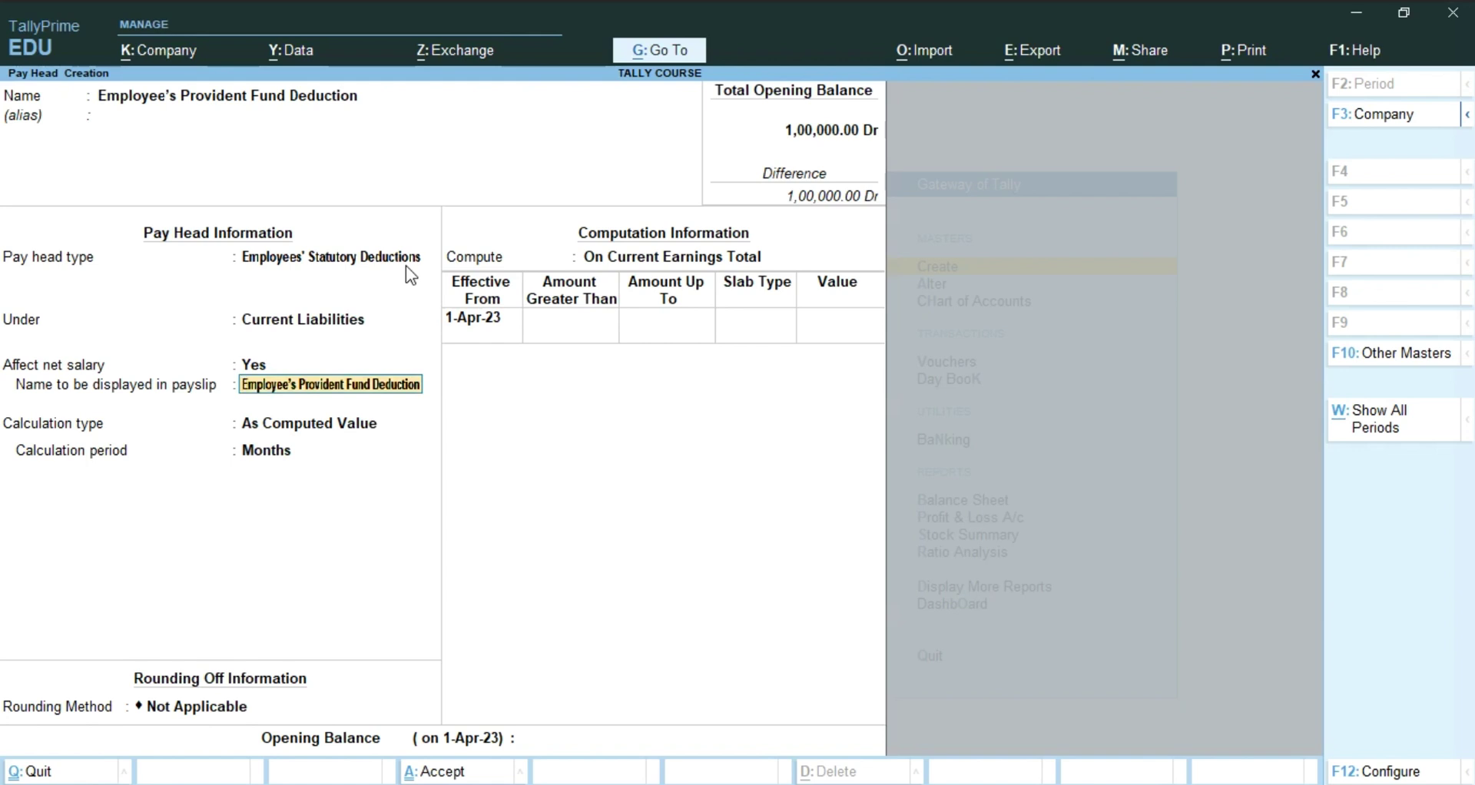
pyautogui.write('EPF')
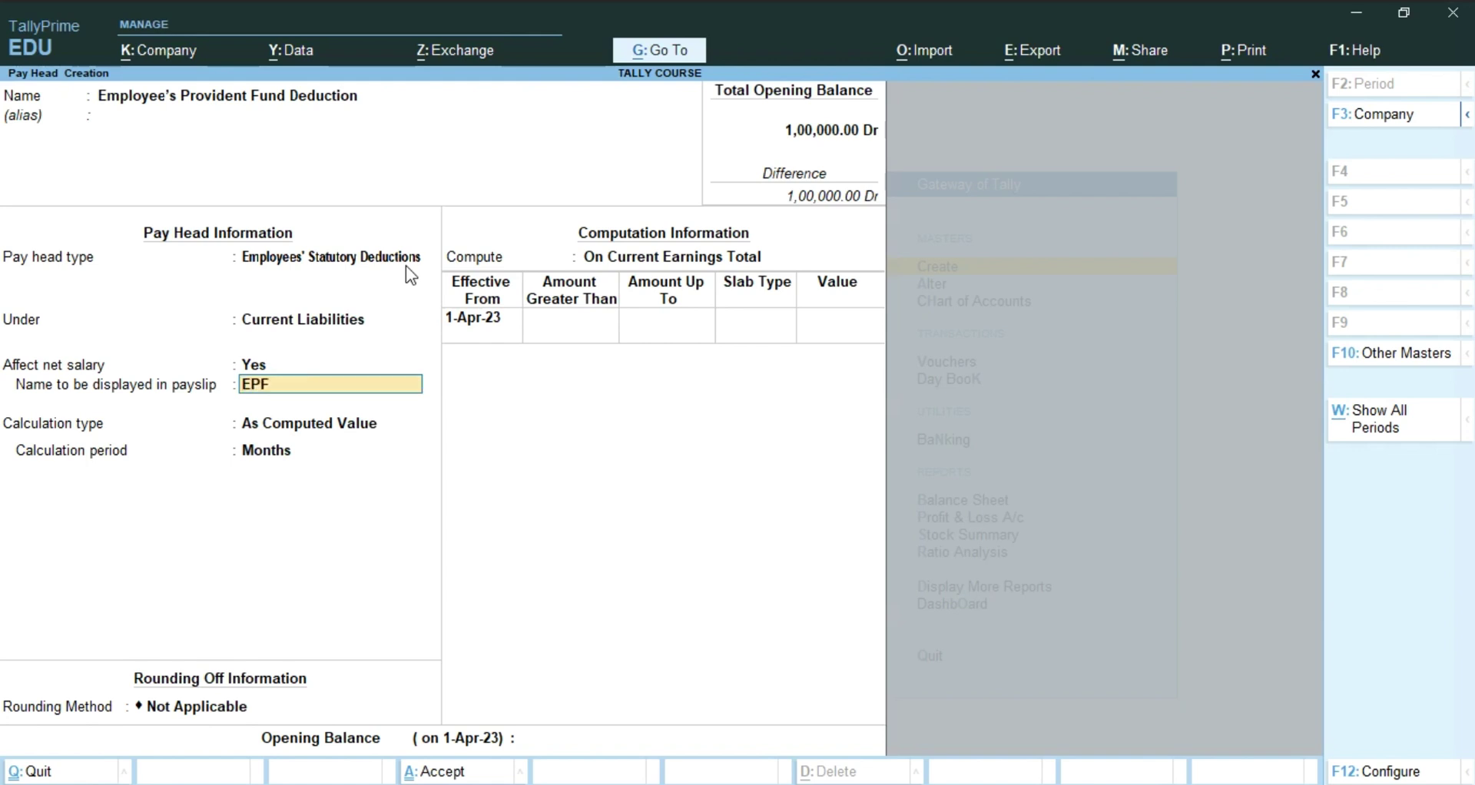
pyautogui.press('Return')
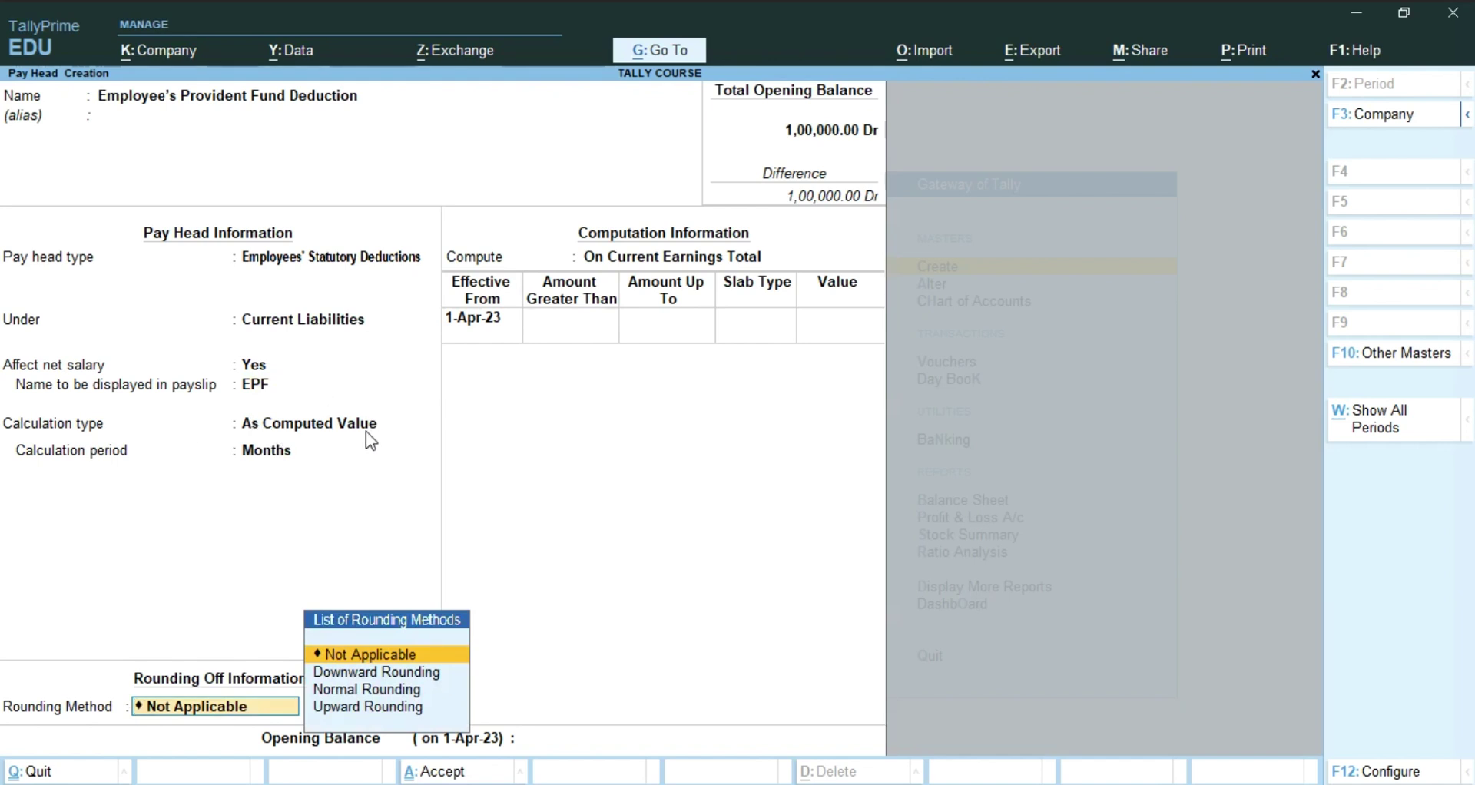
pyautogui.press('BackSpace')
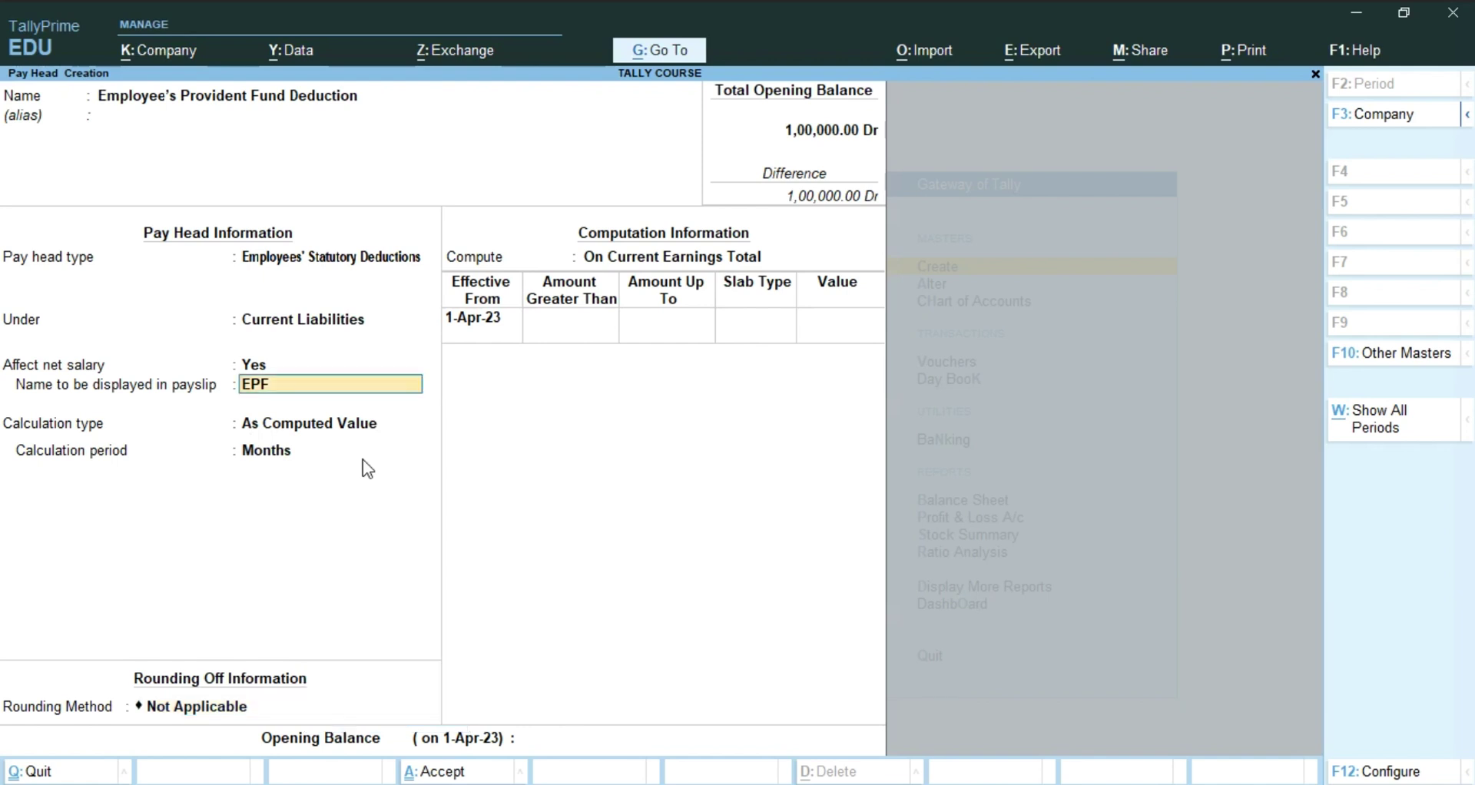
pyautogui.press('Return')
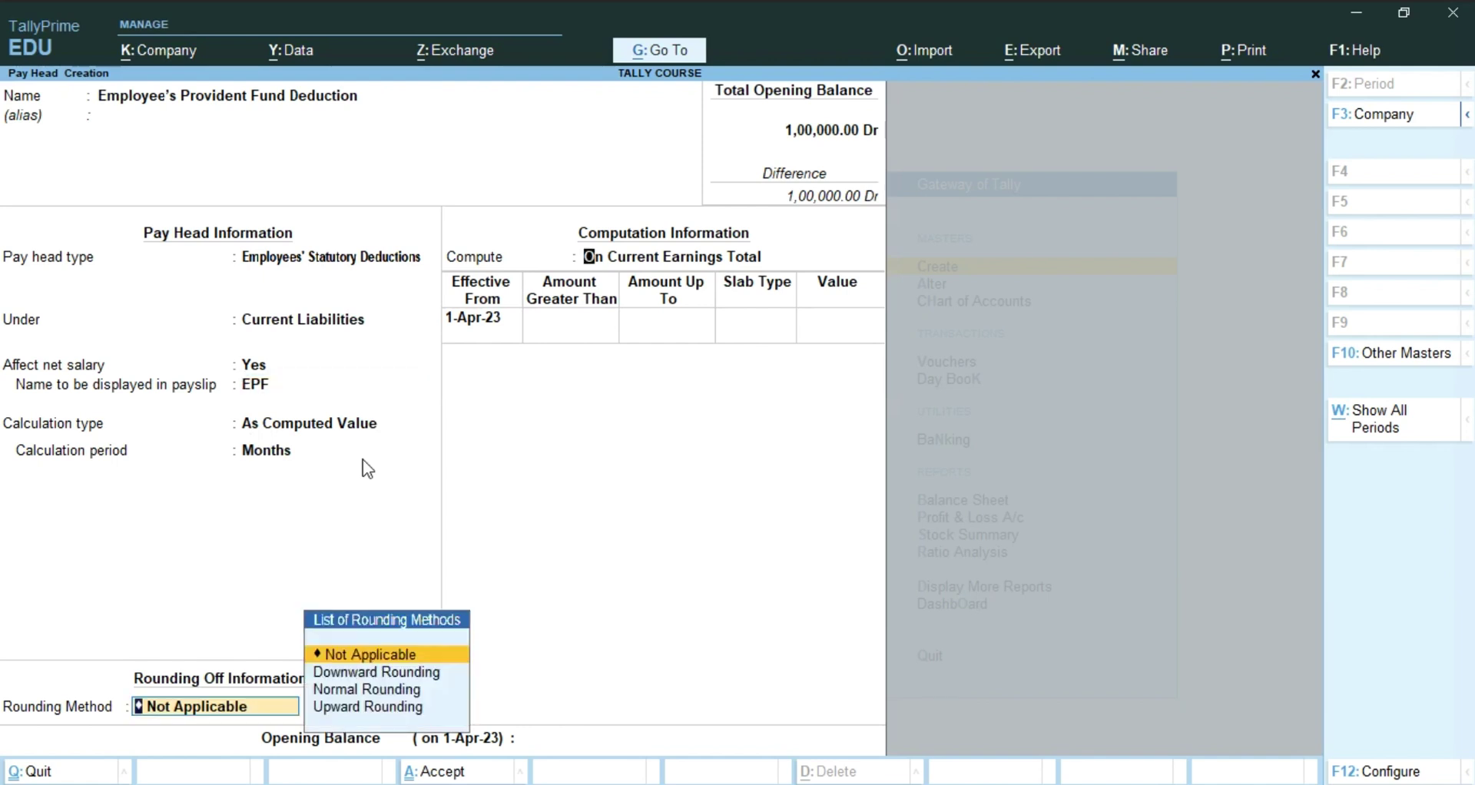
# Step: Leave rounding Not Applicable and compute the provident fund deduction On Specified Formula, adding the Basic Salary pay head
pyautogui.press('Return')
pyautogui.press('Down')
pyautogui.press('Down')
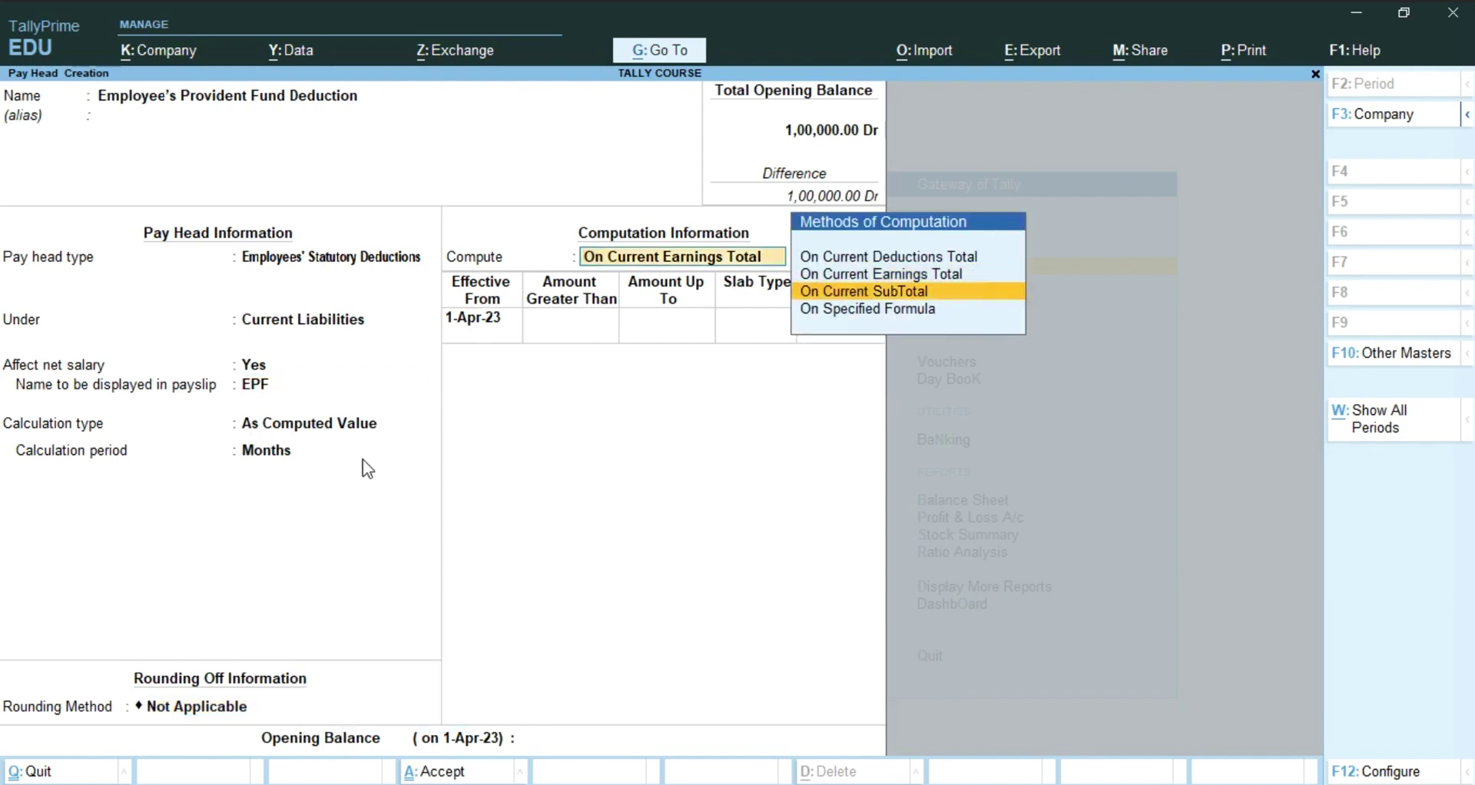
pyautogui.press('Return')
pyautogui.press('Escape')
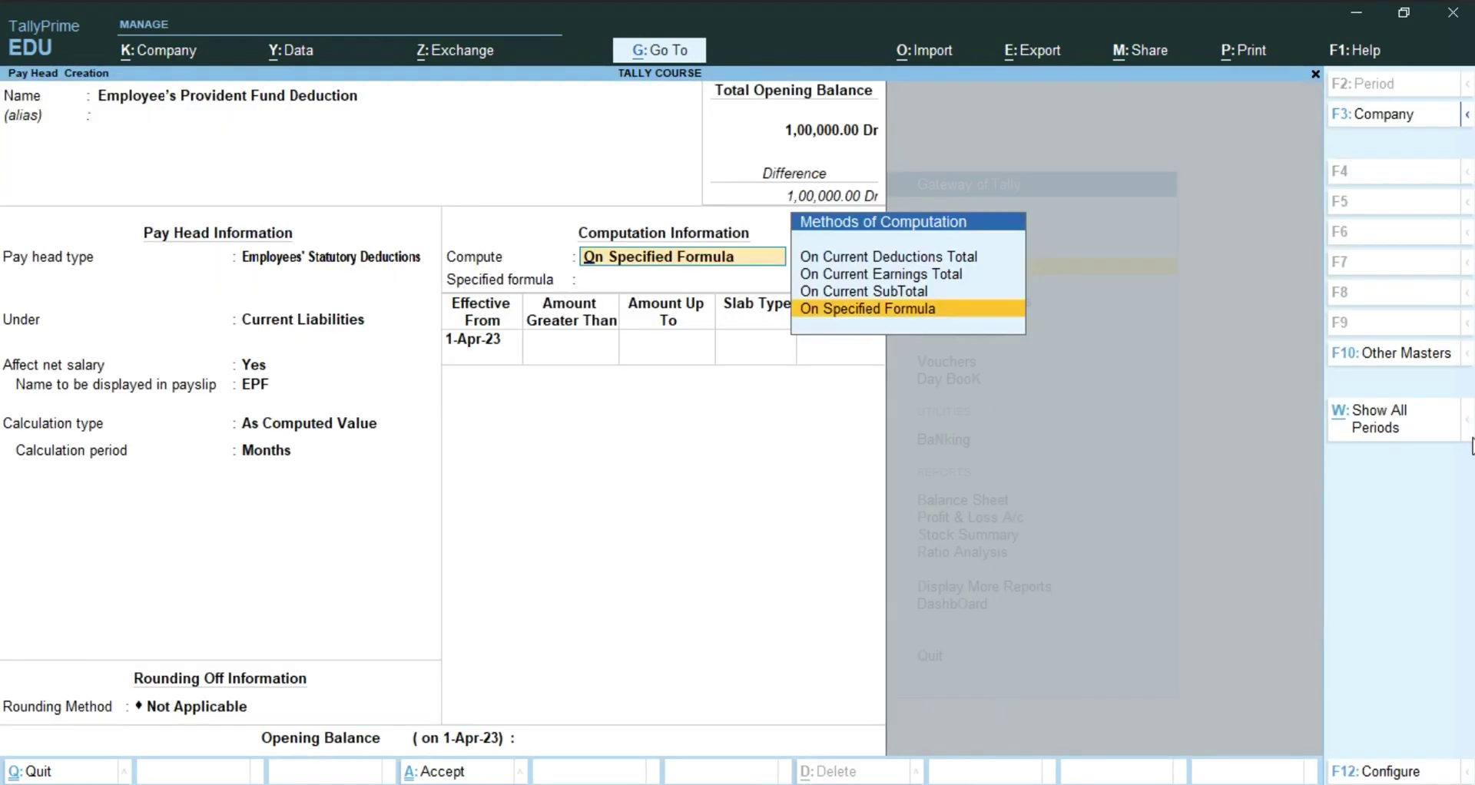
pyautogui.press('Return')
pyautogui.press('Return')
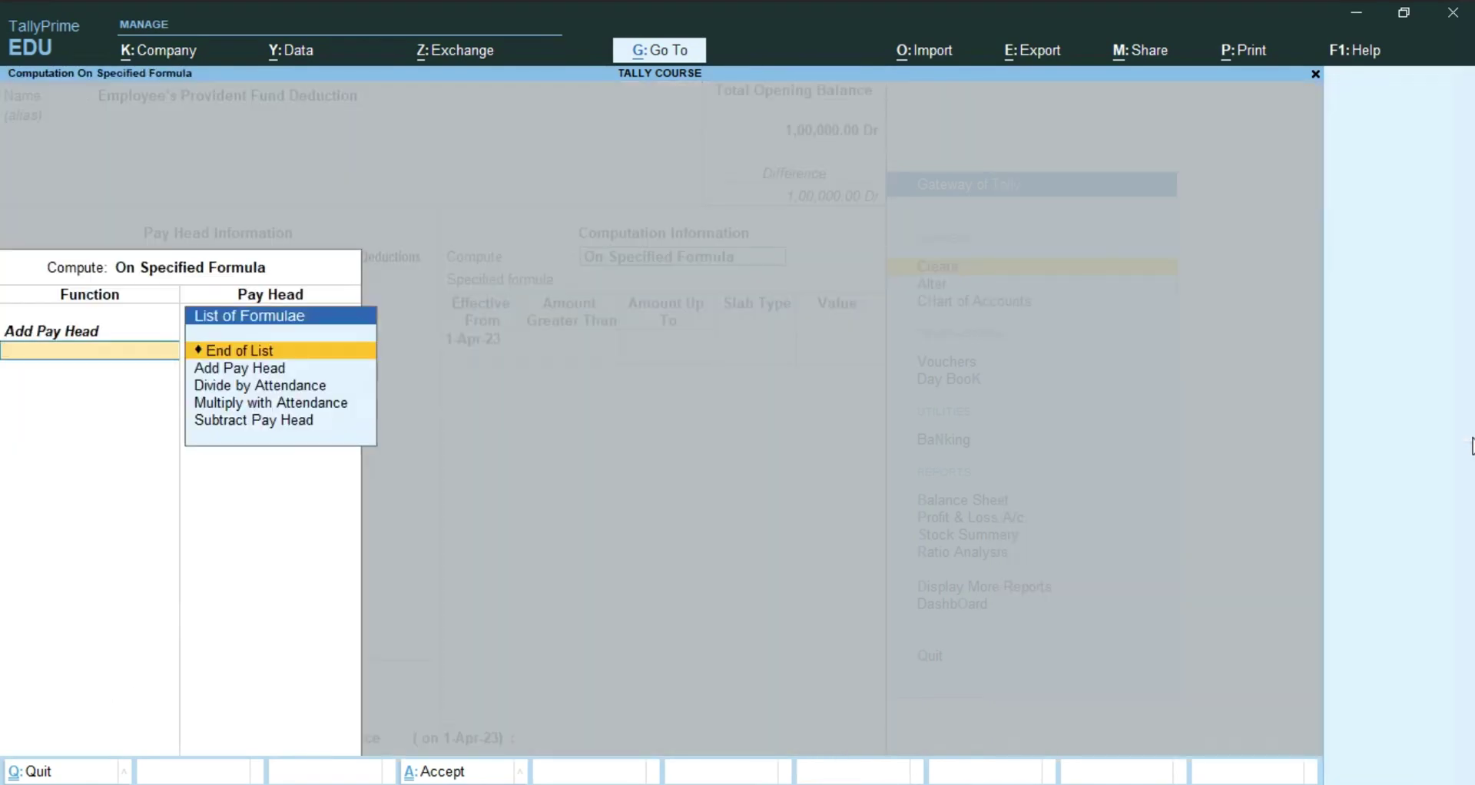
pyautogui.press('Return')
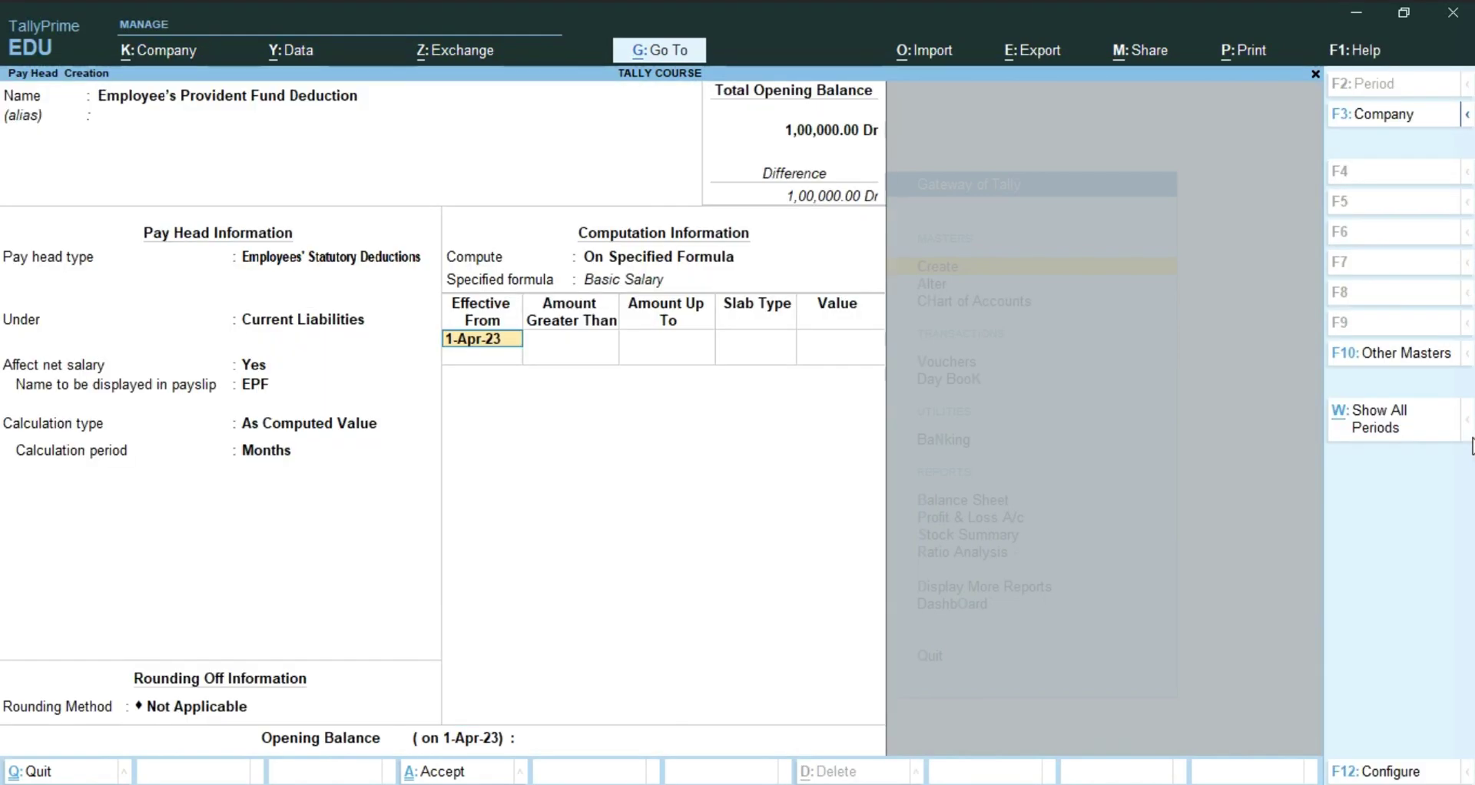
# Step: Add a Percentage slab of 10 % effective from 1-Apr-23 with blank amount limits, and save the provident fund pay head
pyautogui.press('Return')
pyautogui.press('Return')
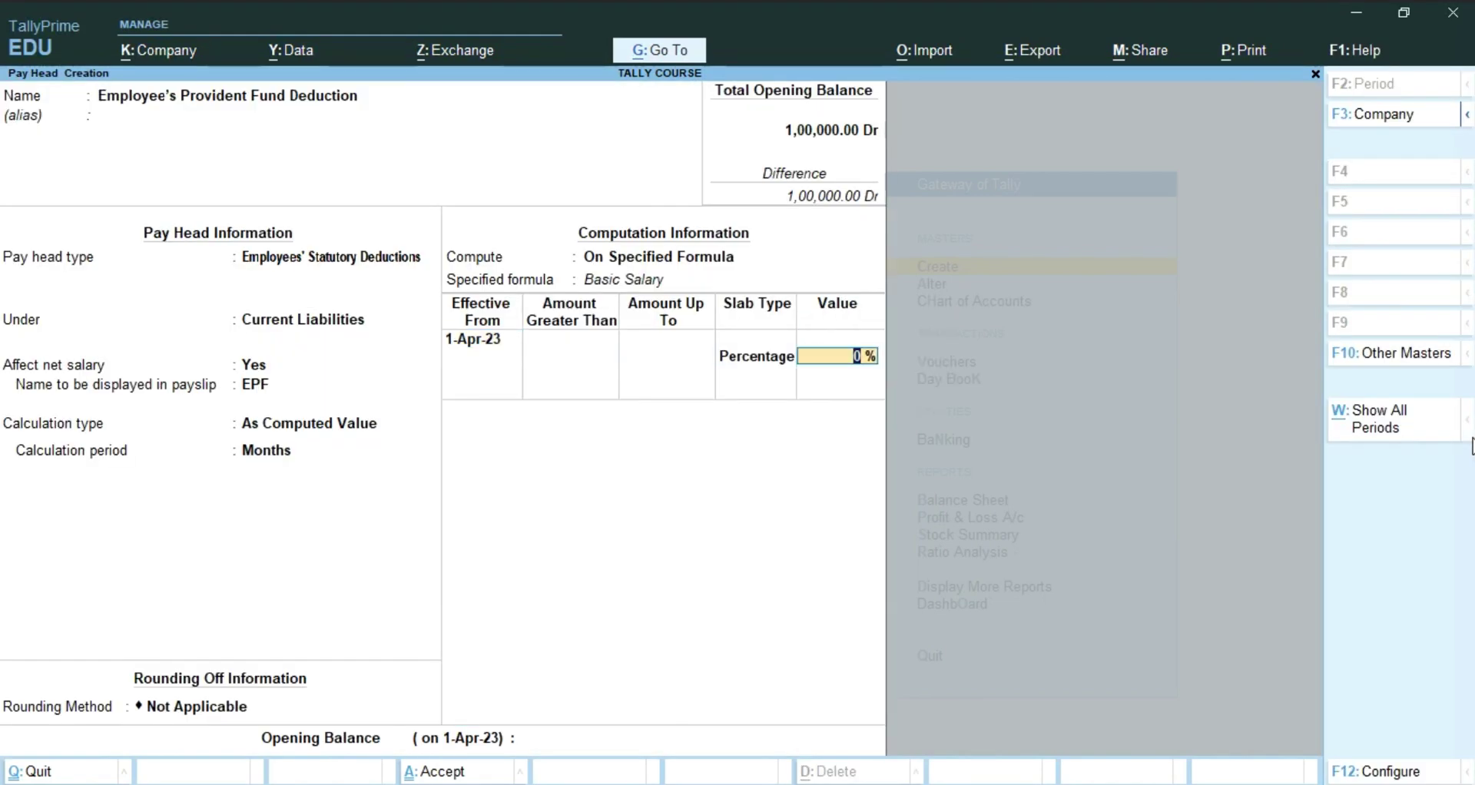
pyautogui.write('10')
pyautogui.press('Return')
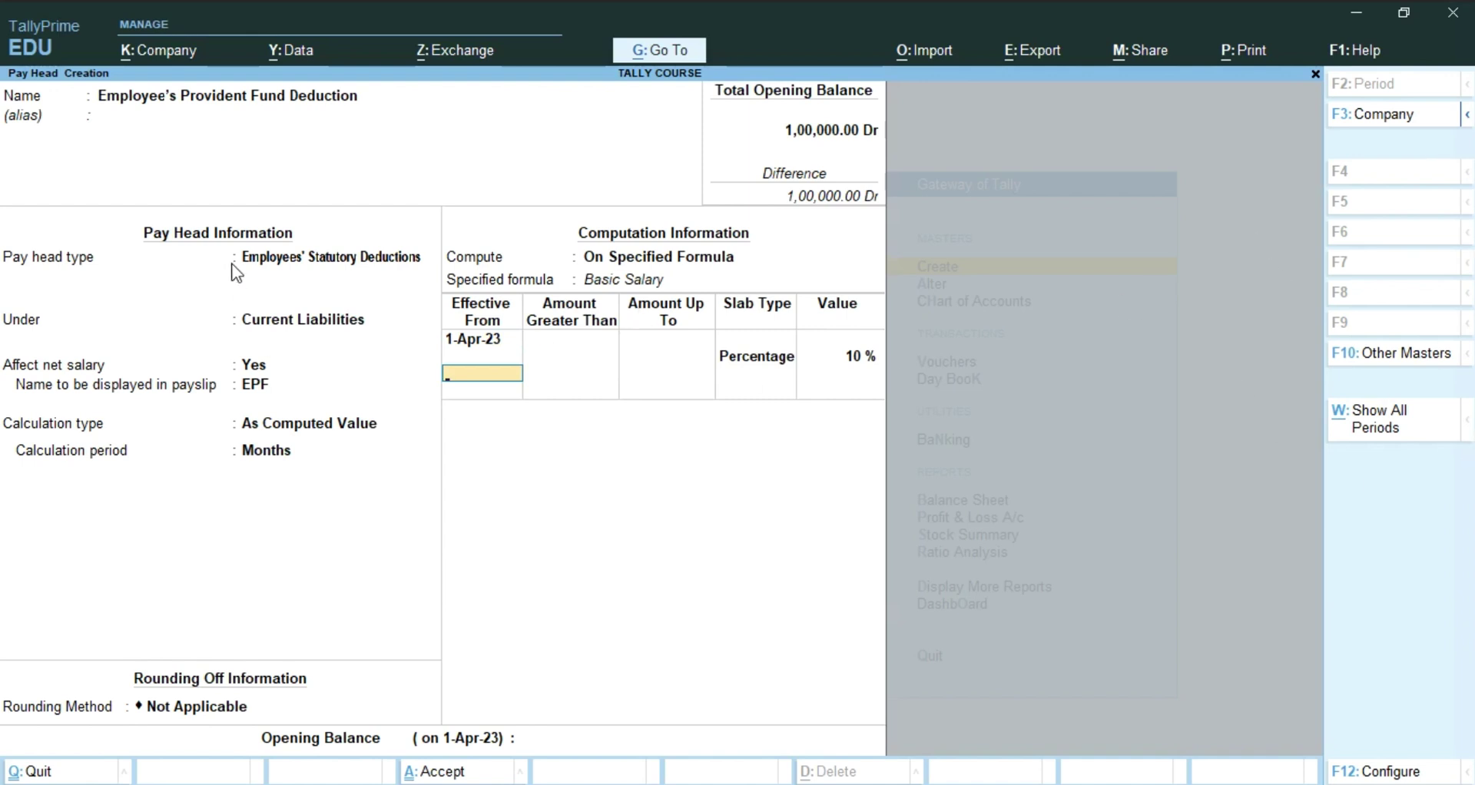
pyautogui.press('ctrl')
pyautogui.hotkey('ctrl', 'a')
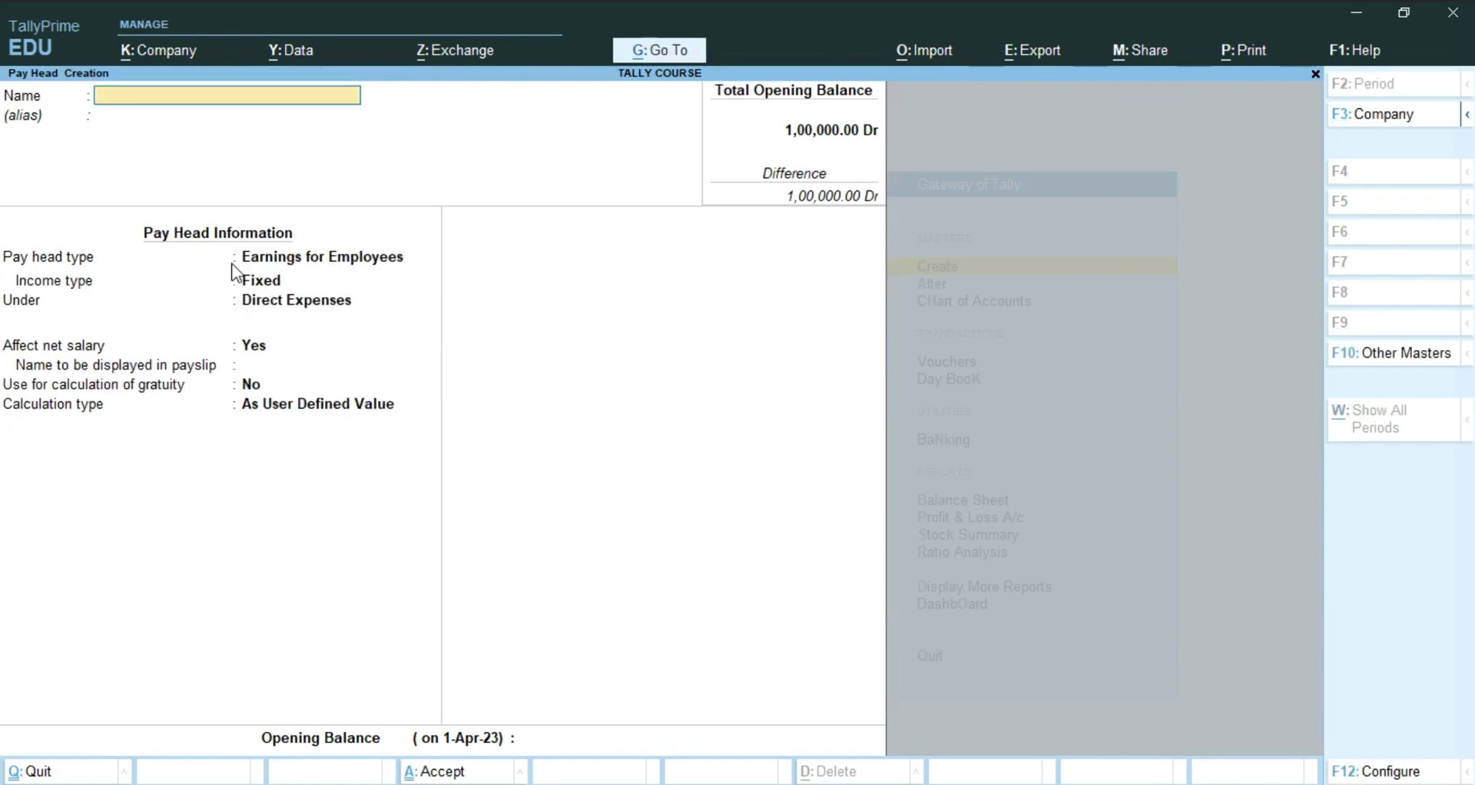
# Step: Switch to the browser guide and copy the heading Overtime
pyautogui.hotkey('alt', 'Tab')
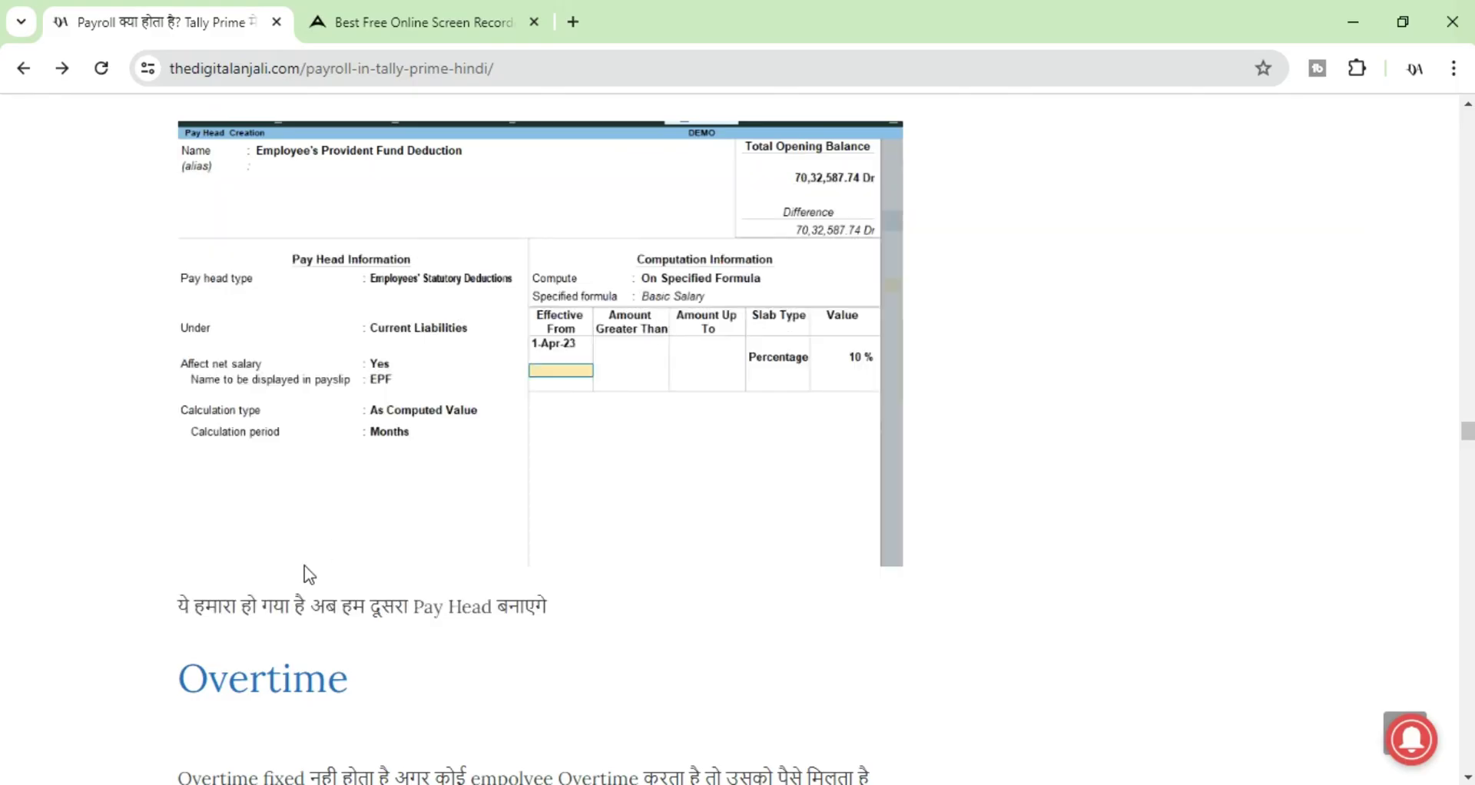
pyautogui.doubleClick(262, 693)
pyautogui.hotkey('ctrl', 'c')
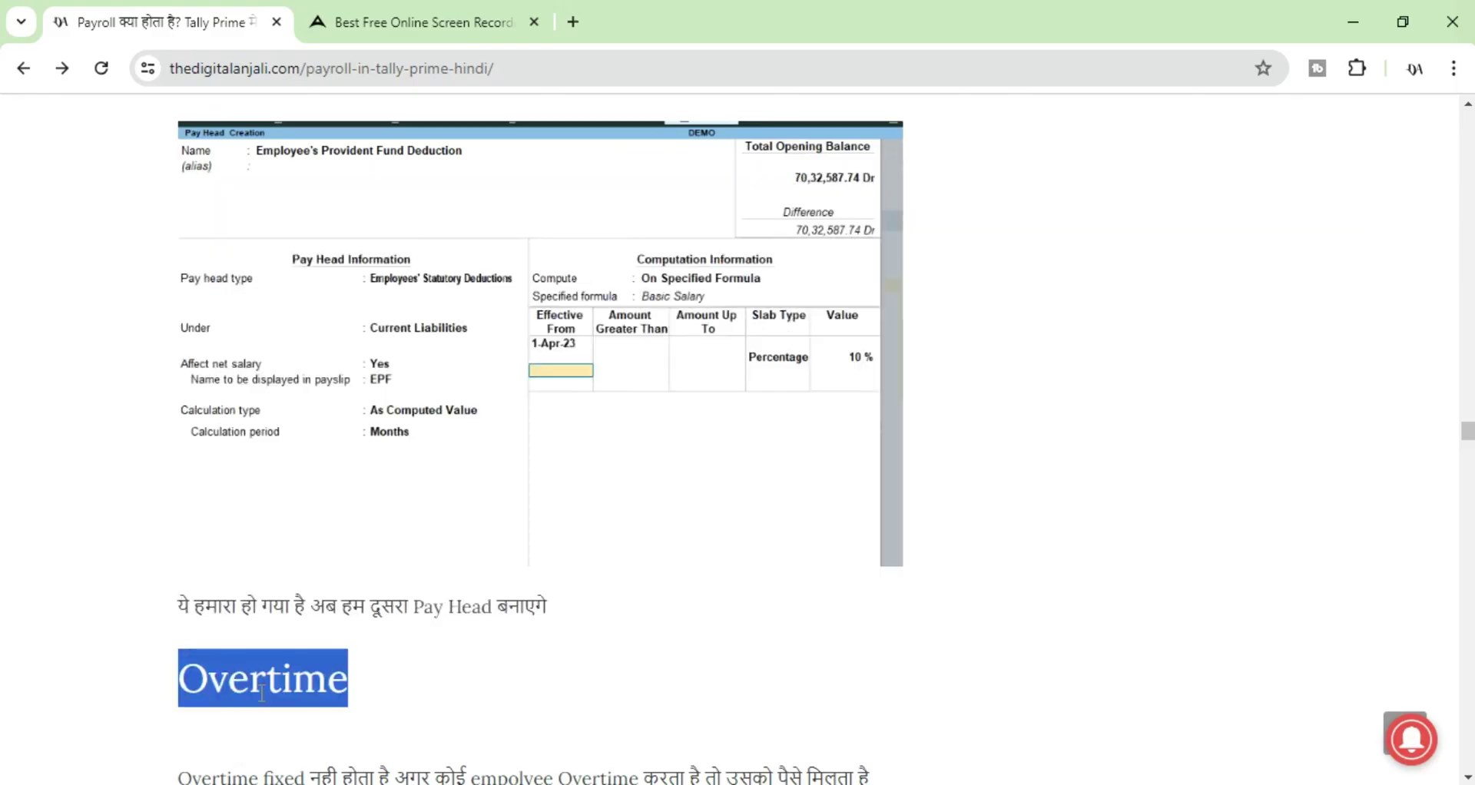
# Step: In TallyPrime, name the new pay head Overtime without an alias and keep its type as Earnings for Employees
pyautogui.hotkey('alt', 'Tab')
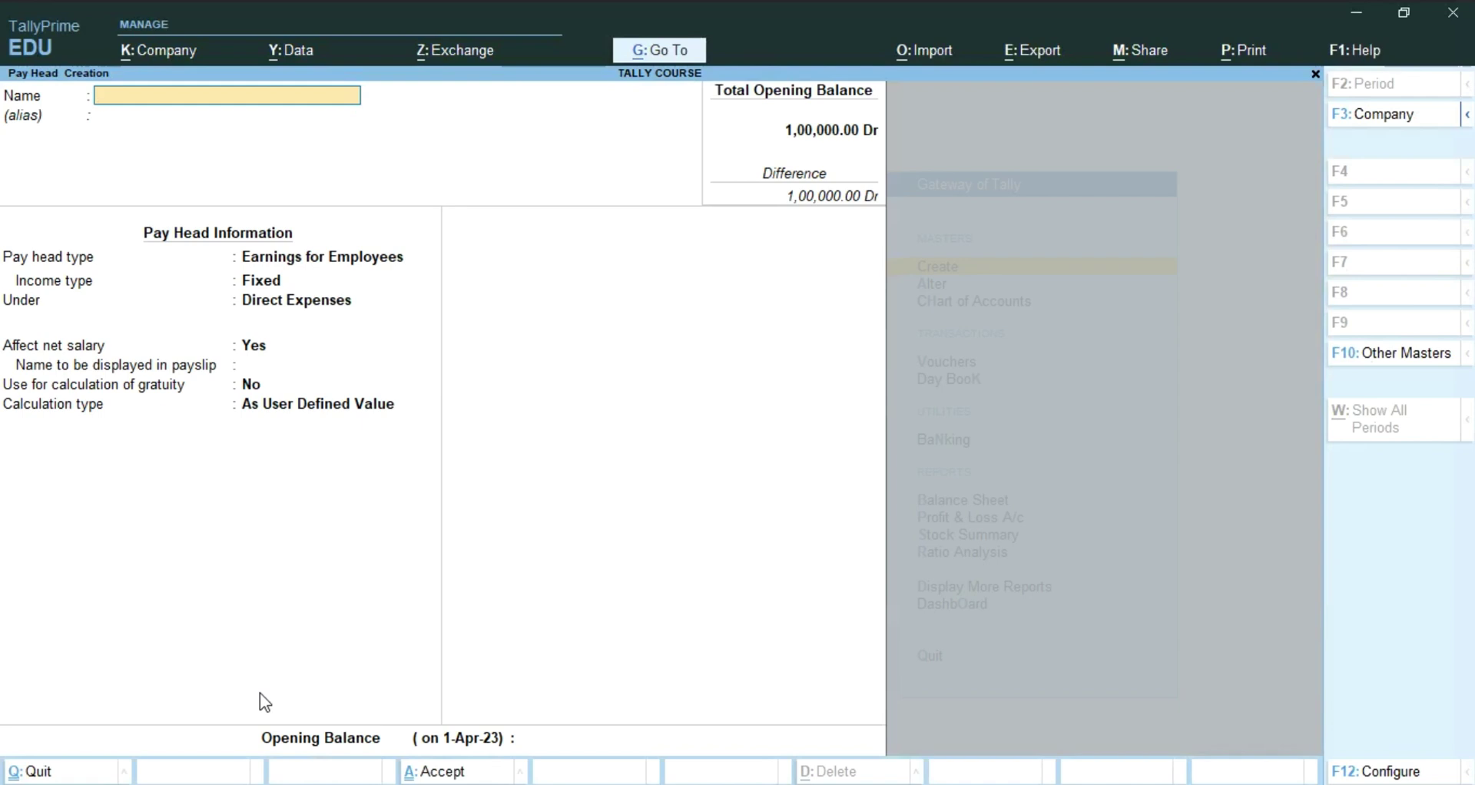
pyautogui.hotkey('ctrl', 'v')
pyautogui.press('Return')
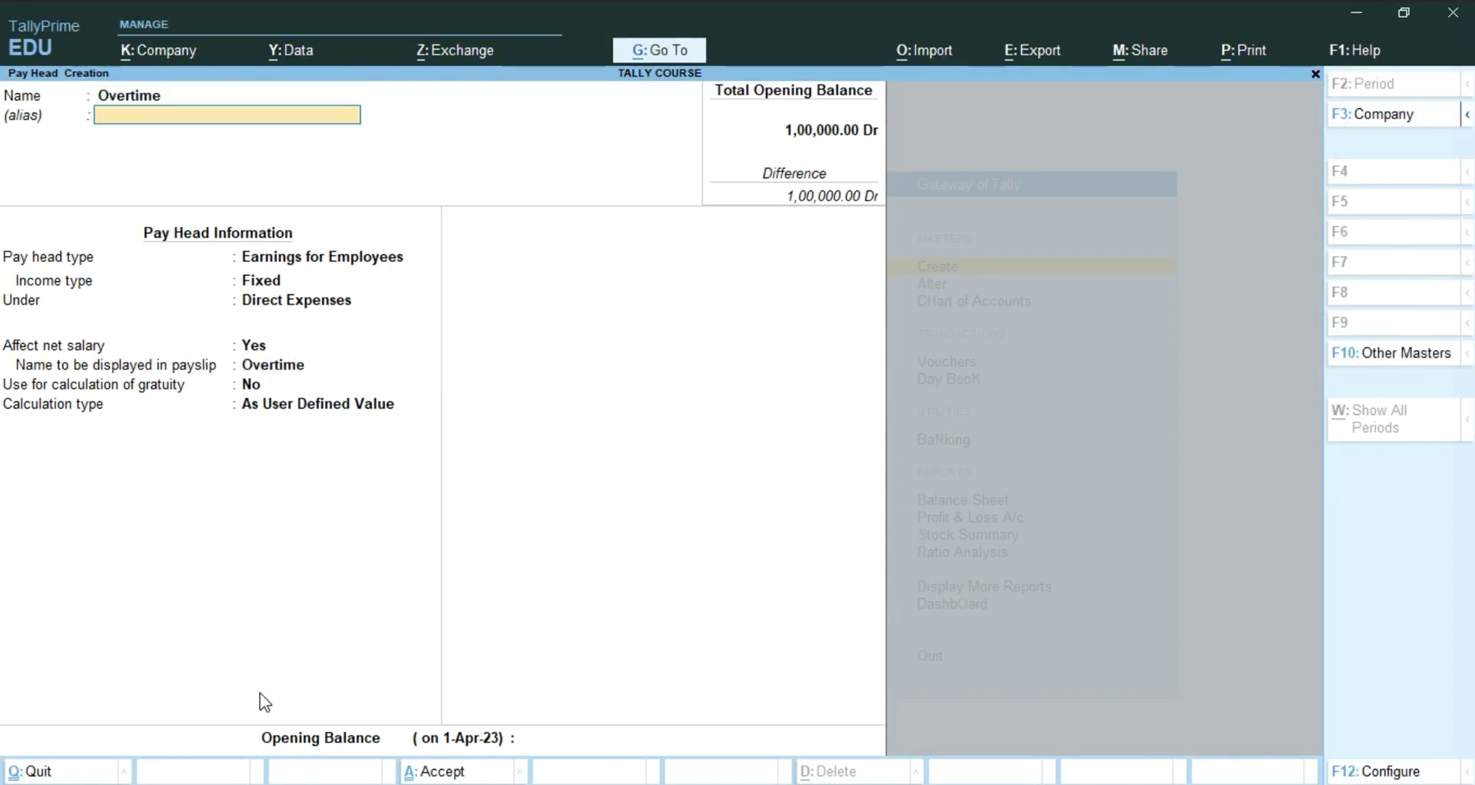
pyautogui.press('Return')
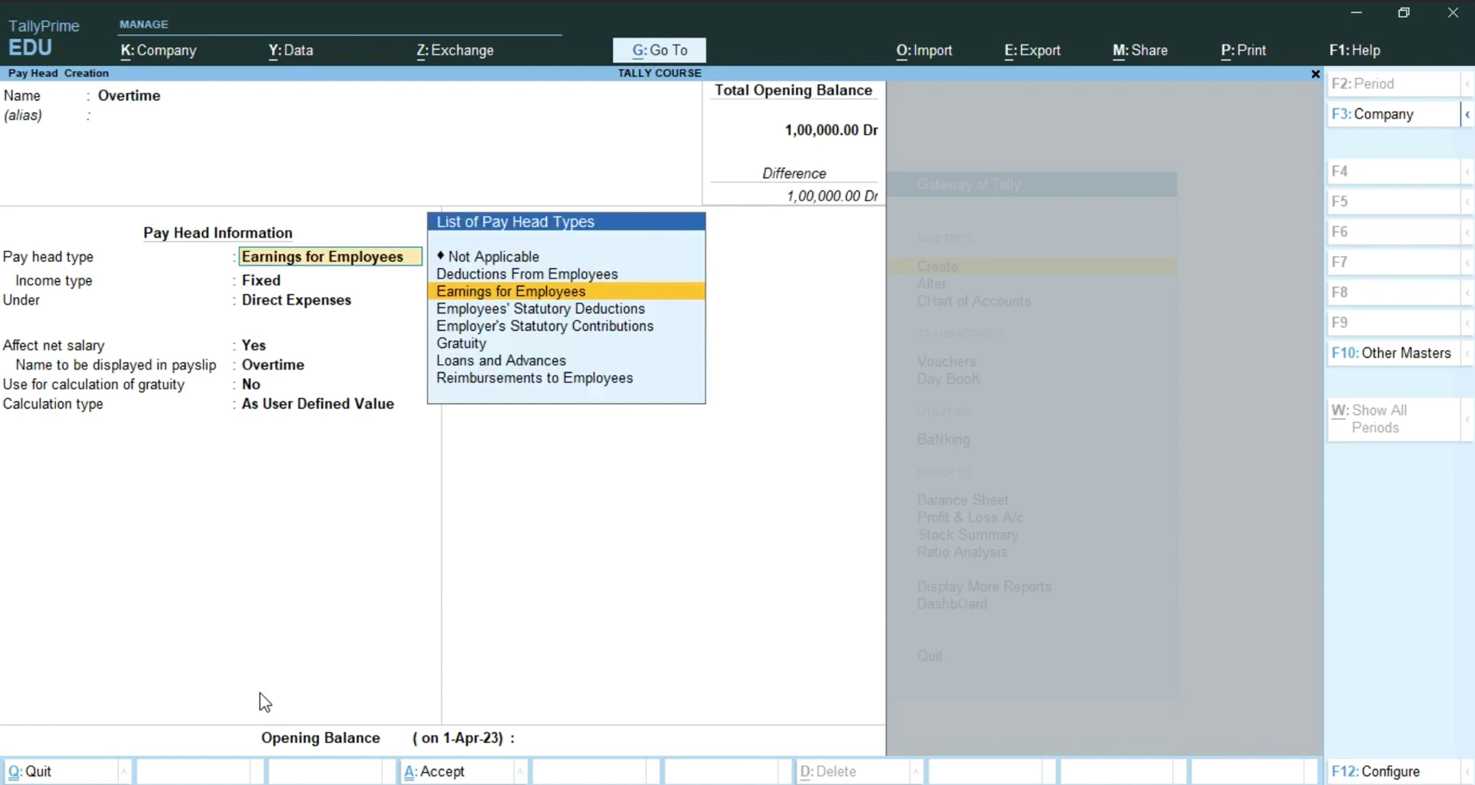
pyautogui.press('Return')
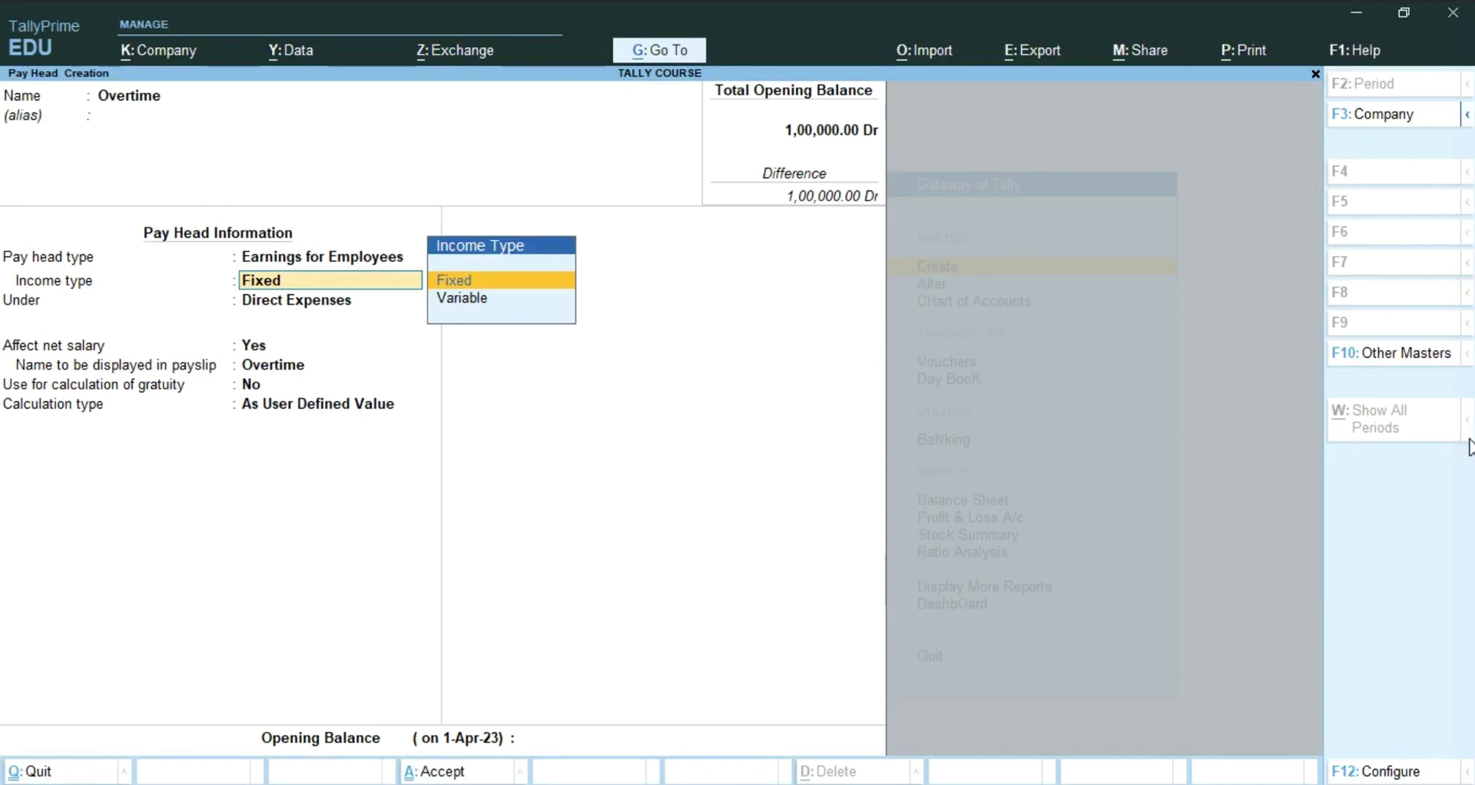
# Step: Keep Overtime's income type Fixed, group it under Indirect Expenses, and keep the default net salary, payslip name and gratuity settings
pyautogui.press('Return')
pyautogui.press('Down')
pyautogui.press('Down')
pyautogui.press('Down')
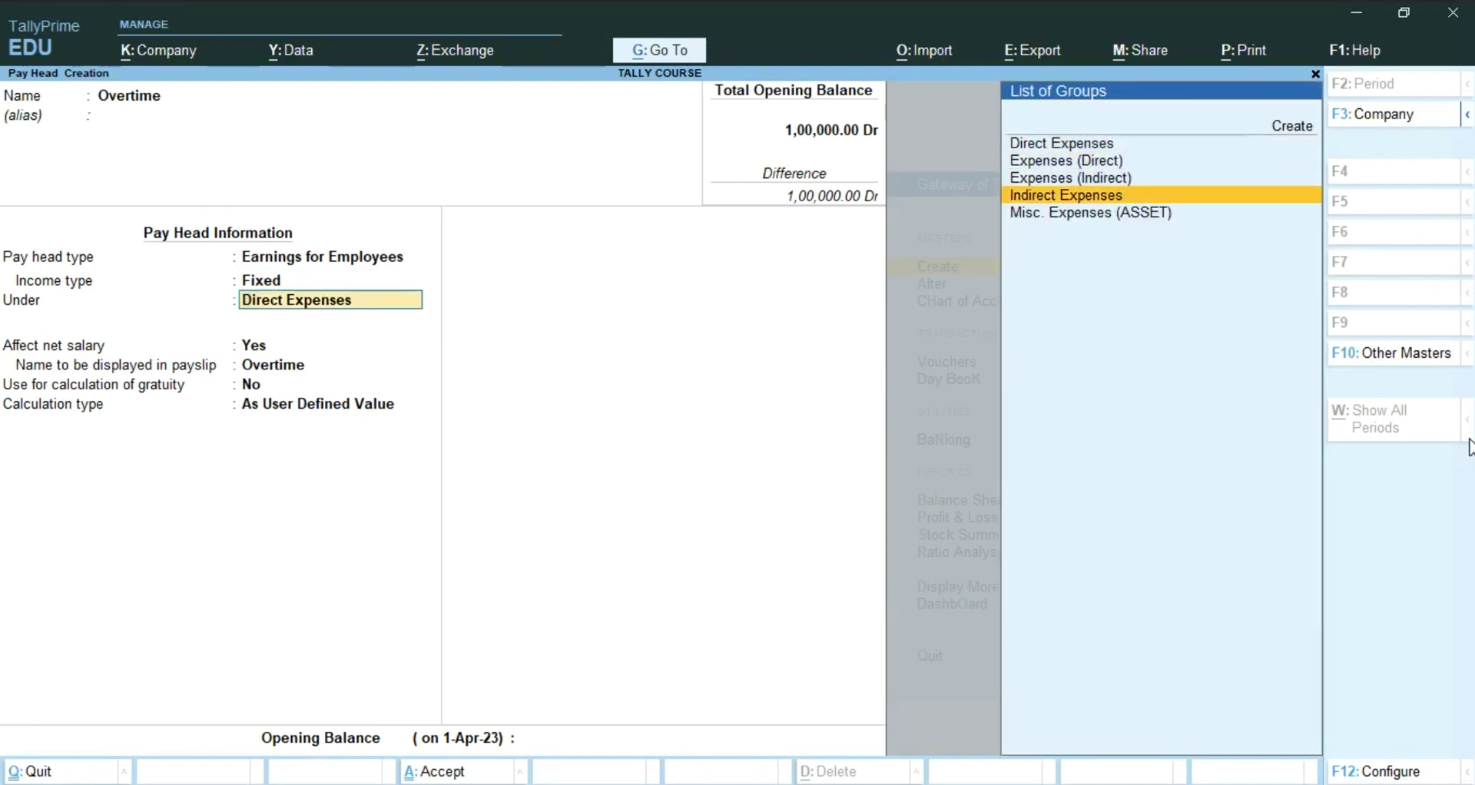
pyautogui.press('Return')
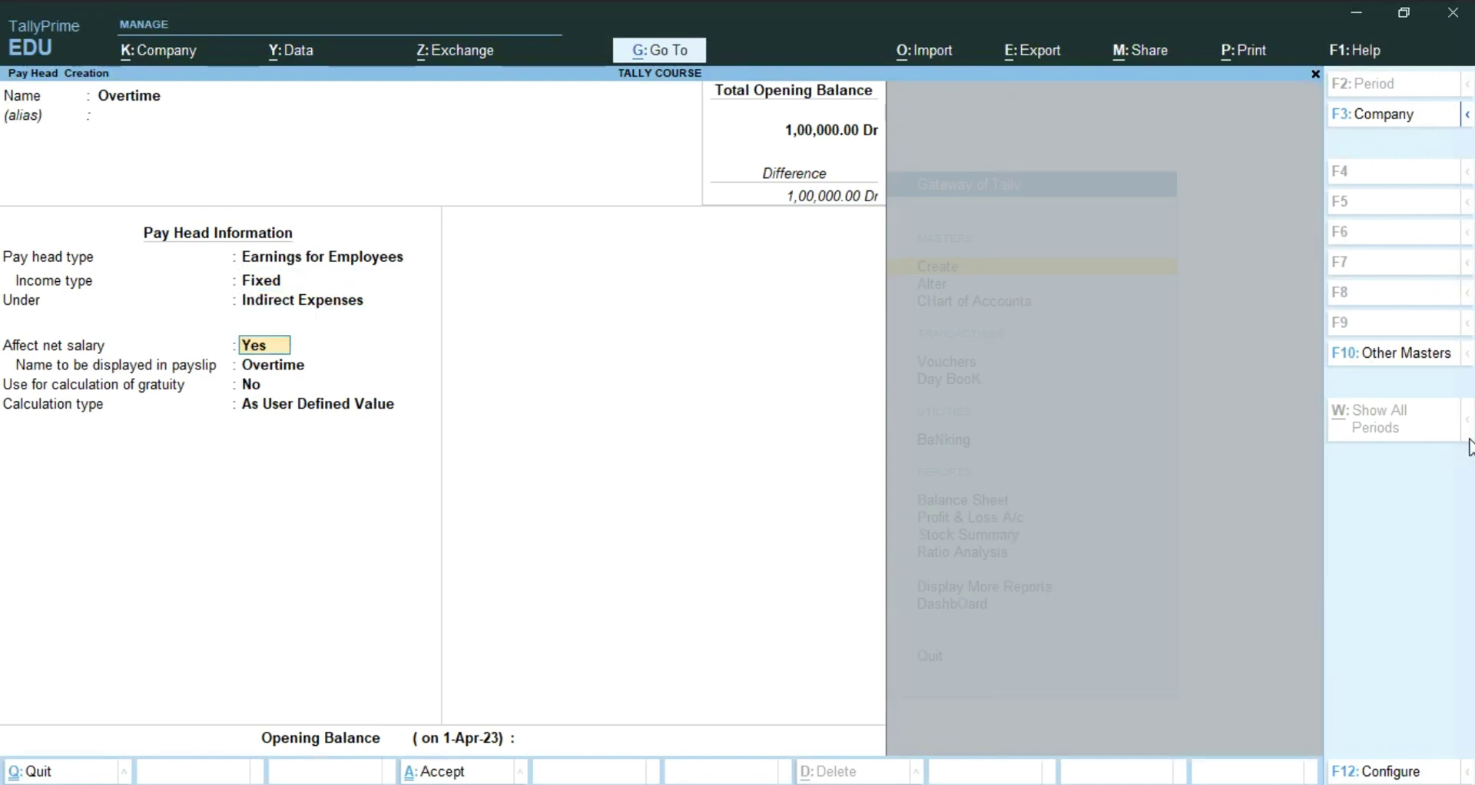
pyautogui.press('Return')
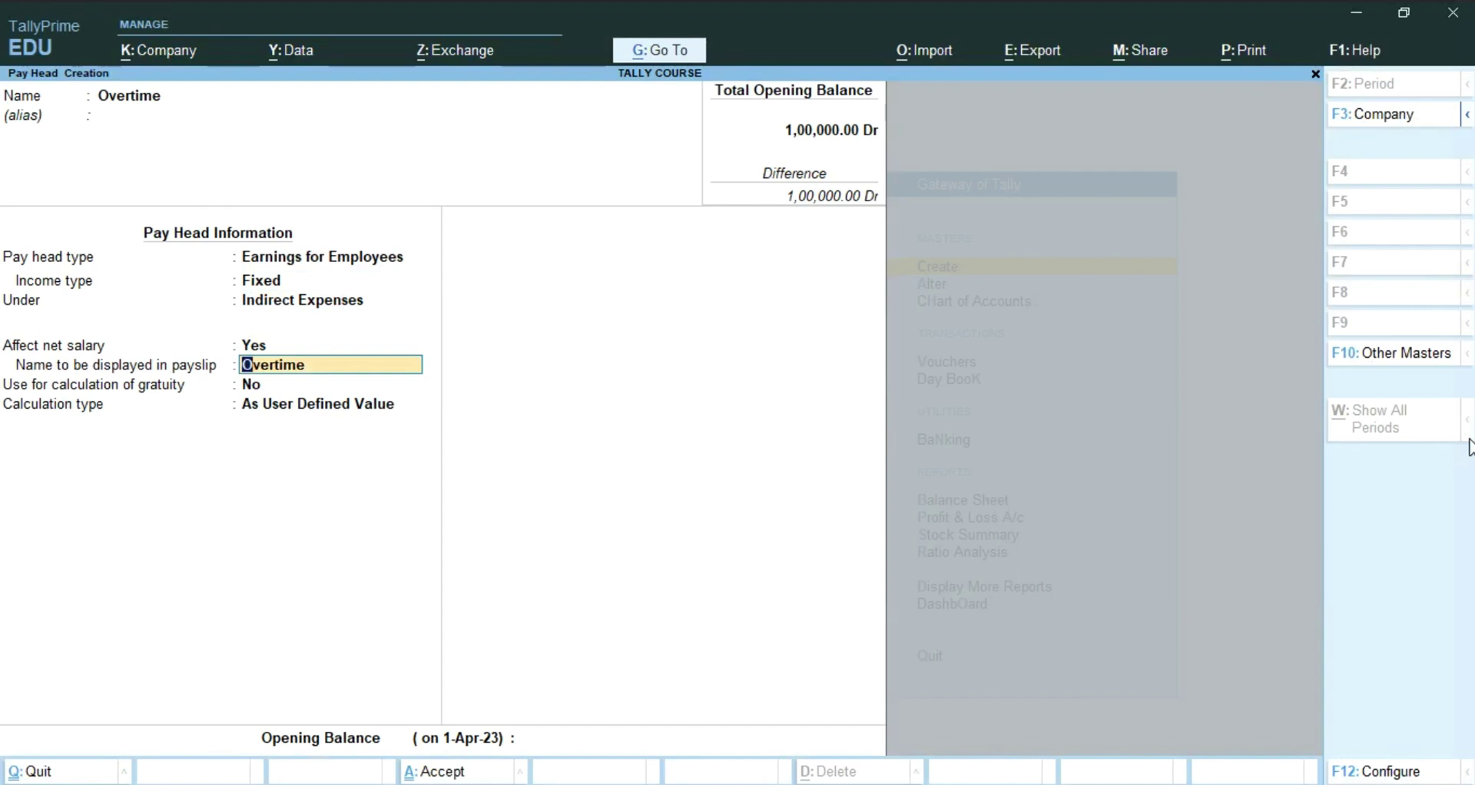
pyautogui.press('Return')
pyautogui.press('Return')
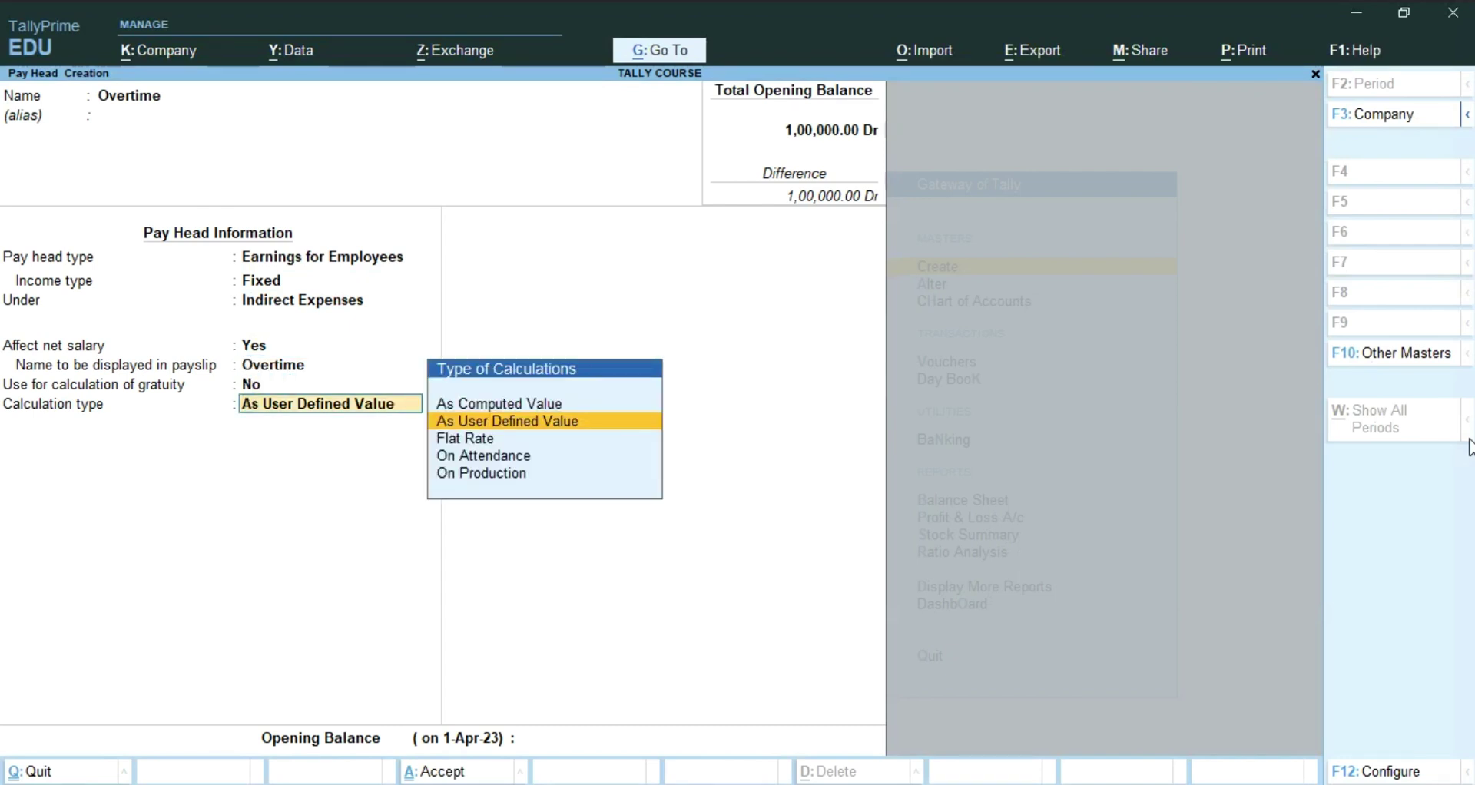
# Step: Set Overtime's calculation type to On Production with production type Overtime, and save the pay head without rounding
pyautogui.press('Down')
pyautogui.press('Down')
pyautogui.press('Down')
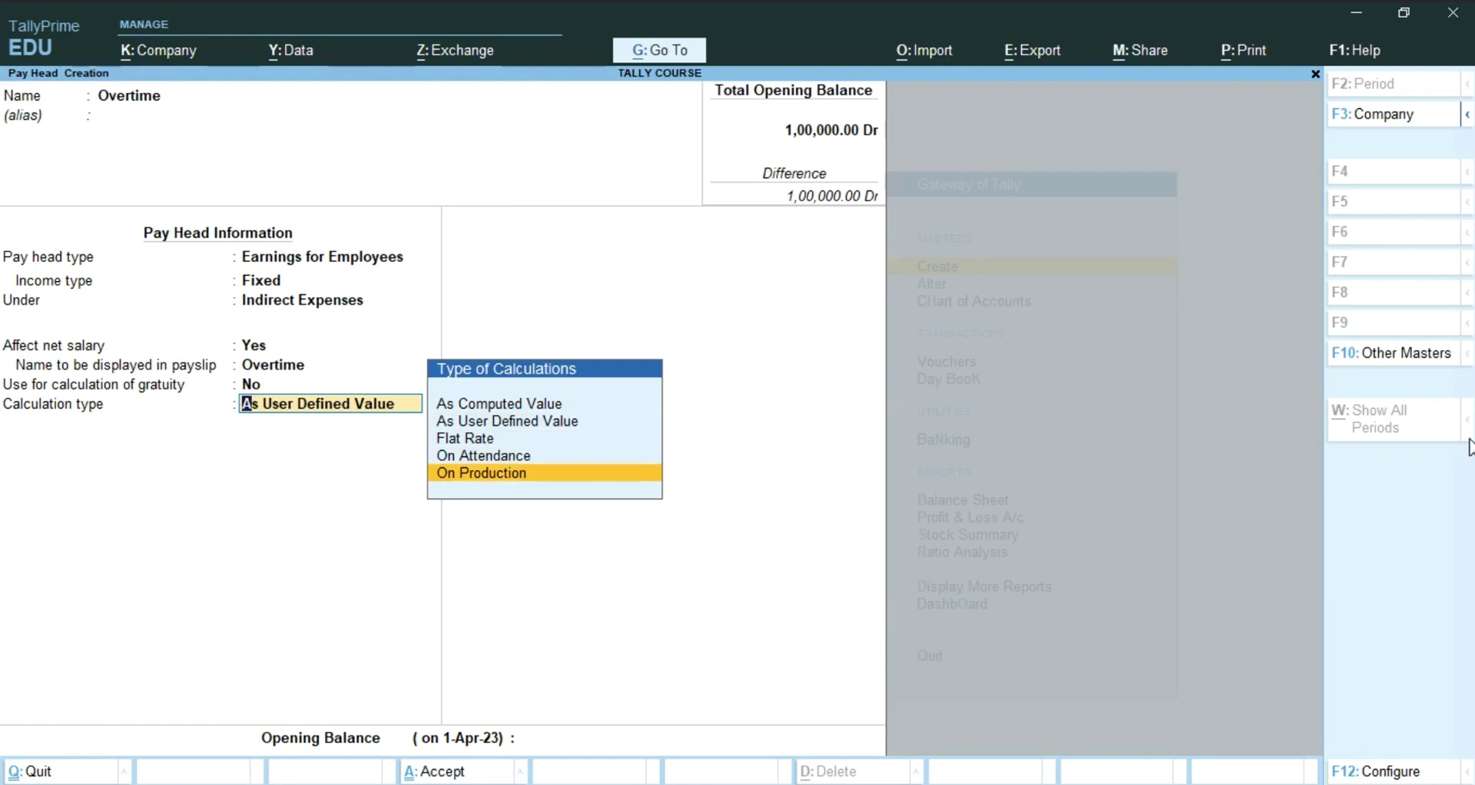
pyautogui.press('Return')
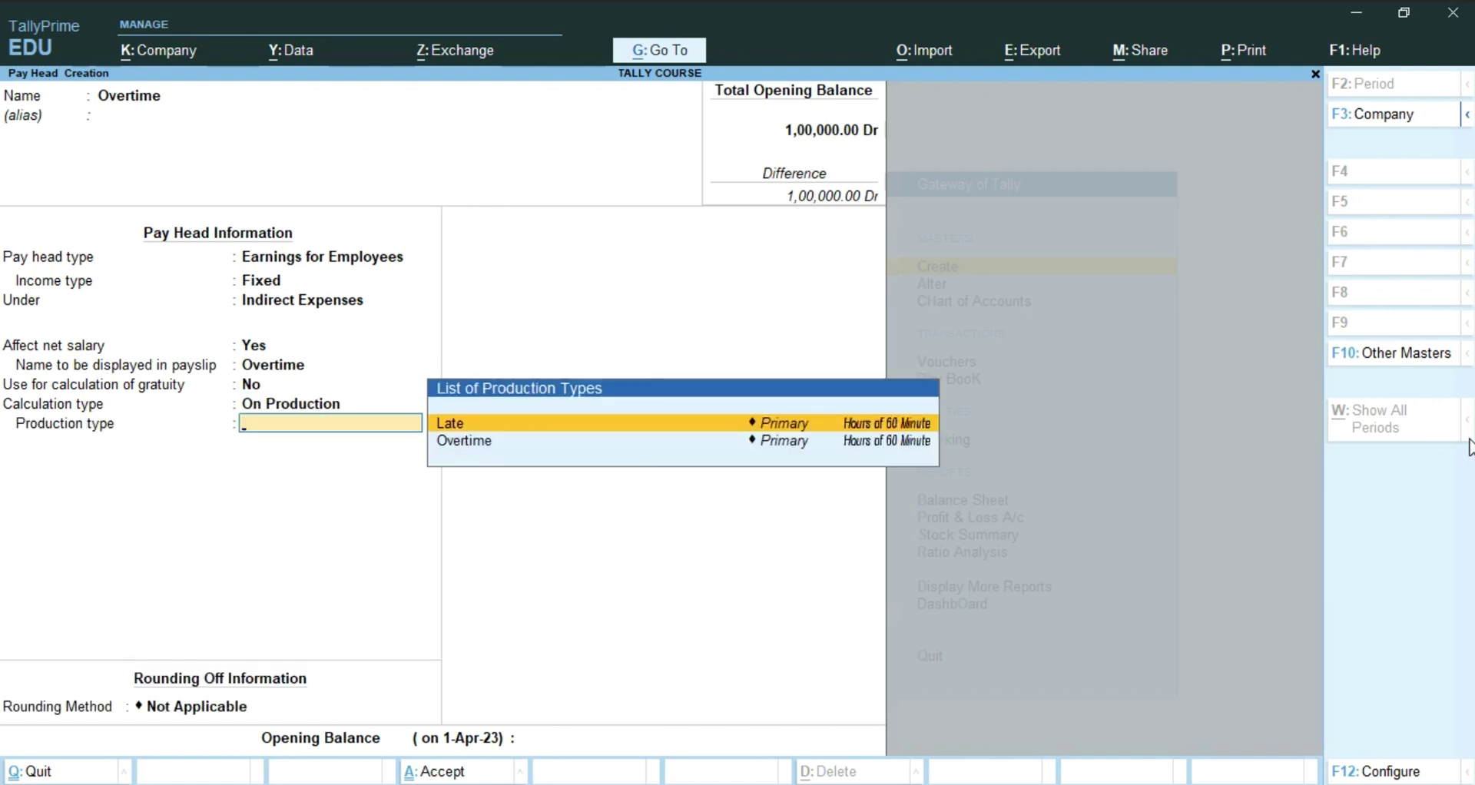
pyautogui.press('Down')
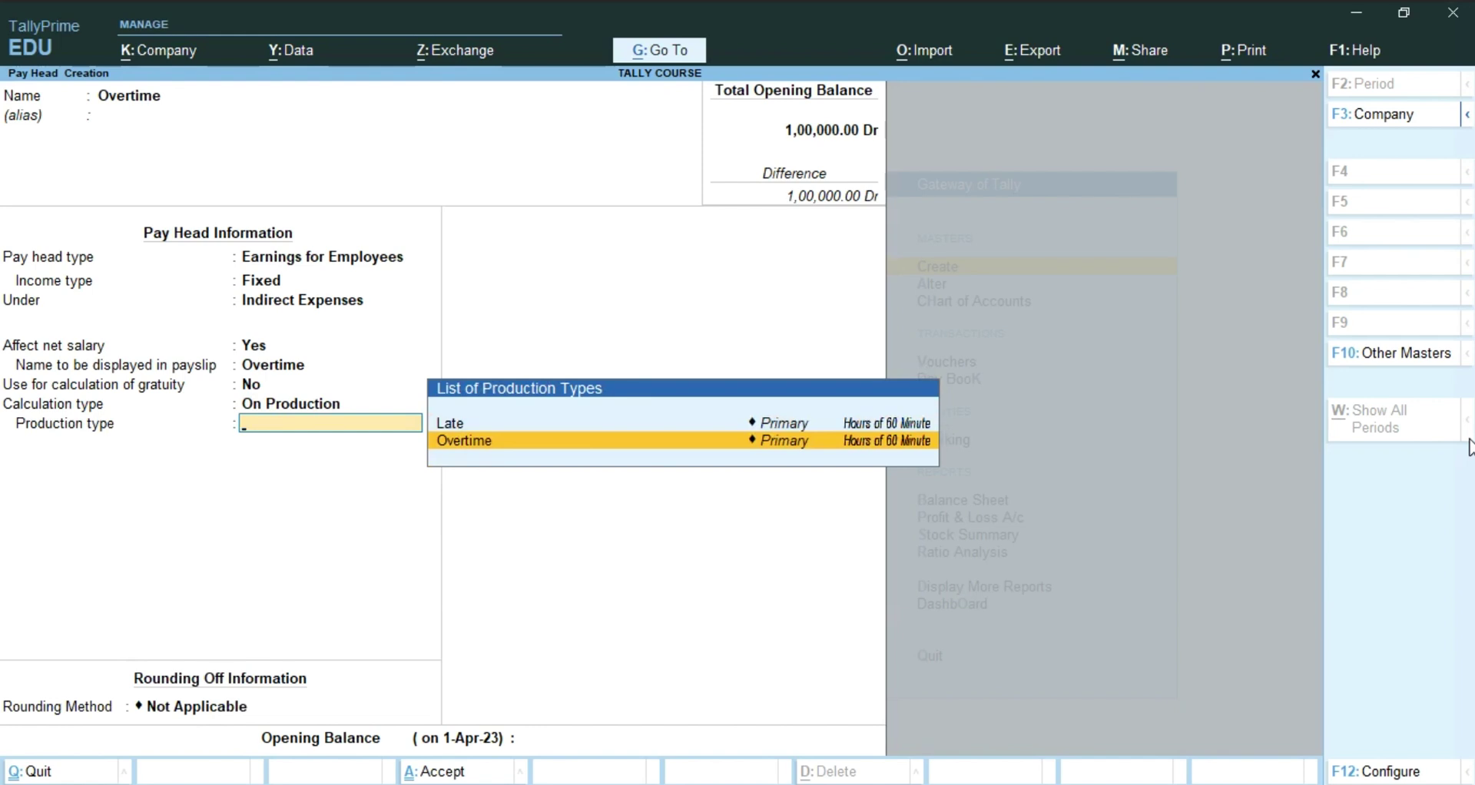
pyautogui.press('Return')
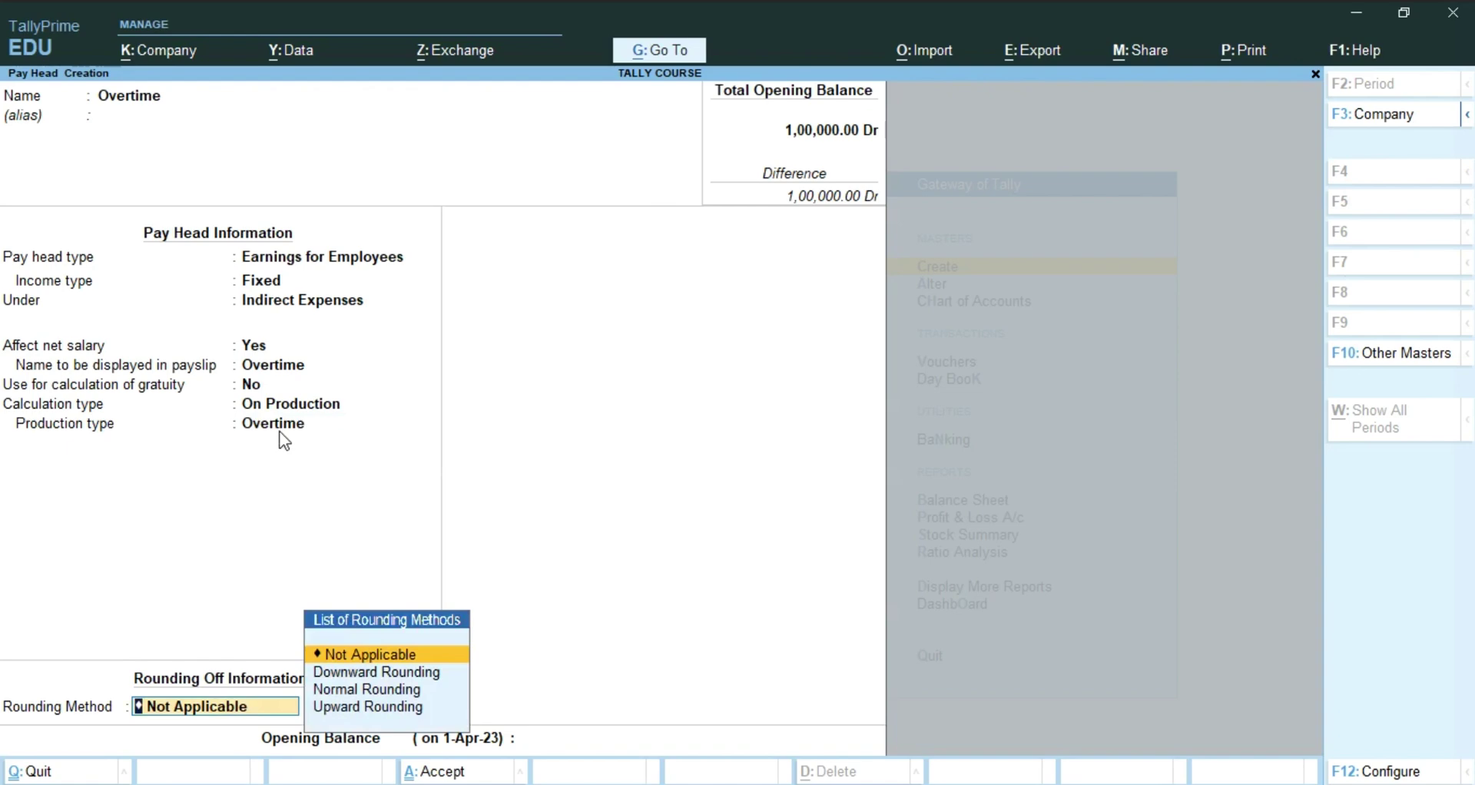
pyautogui.press('ctrl')
pyautogui.hotkey('ctrl', 'a')
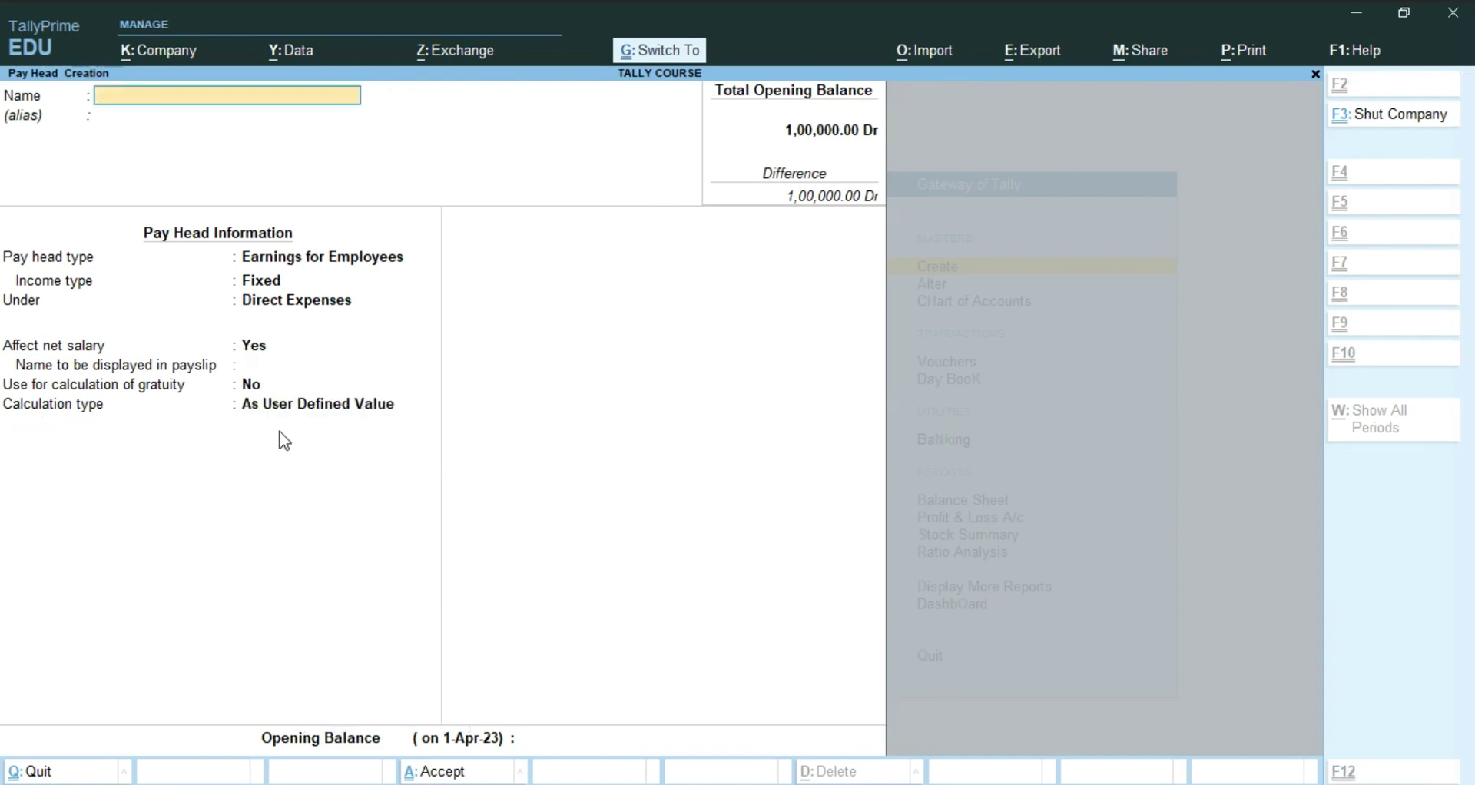
# Step: In the browser guide, go past the Overtime example and copy the heading Late Deduction
pyautogui.hotkey('alt', 'Tab')
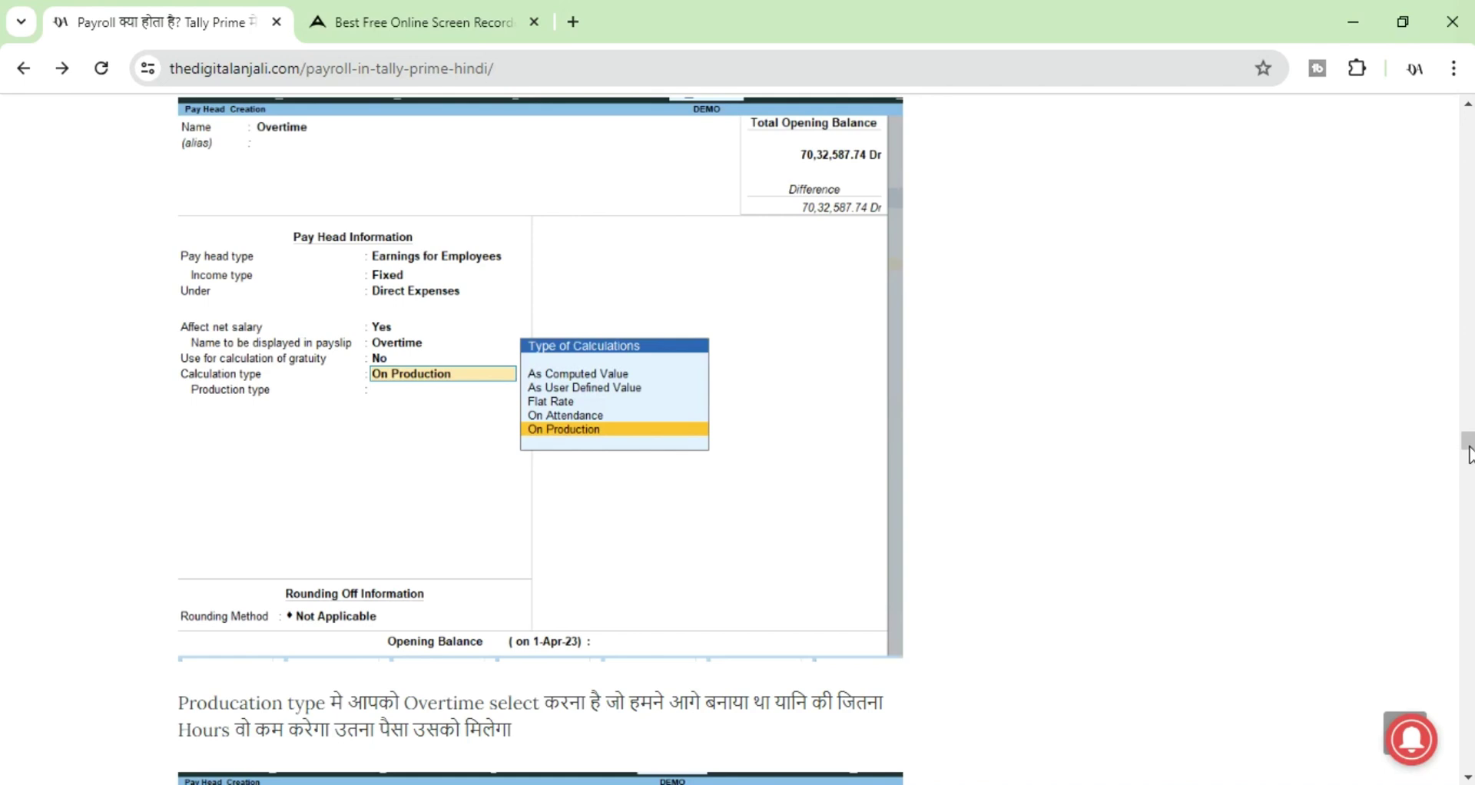
pyautogui.moveTo(1468, 452); pyautogui.dragTo(1468, 464)
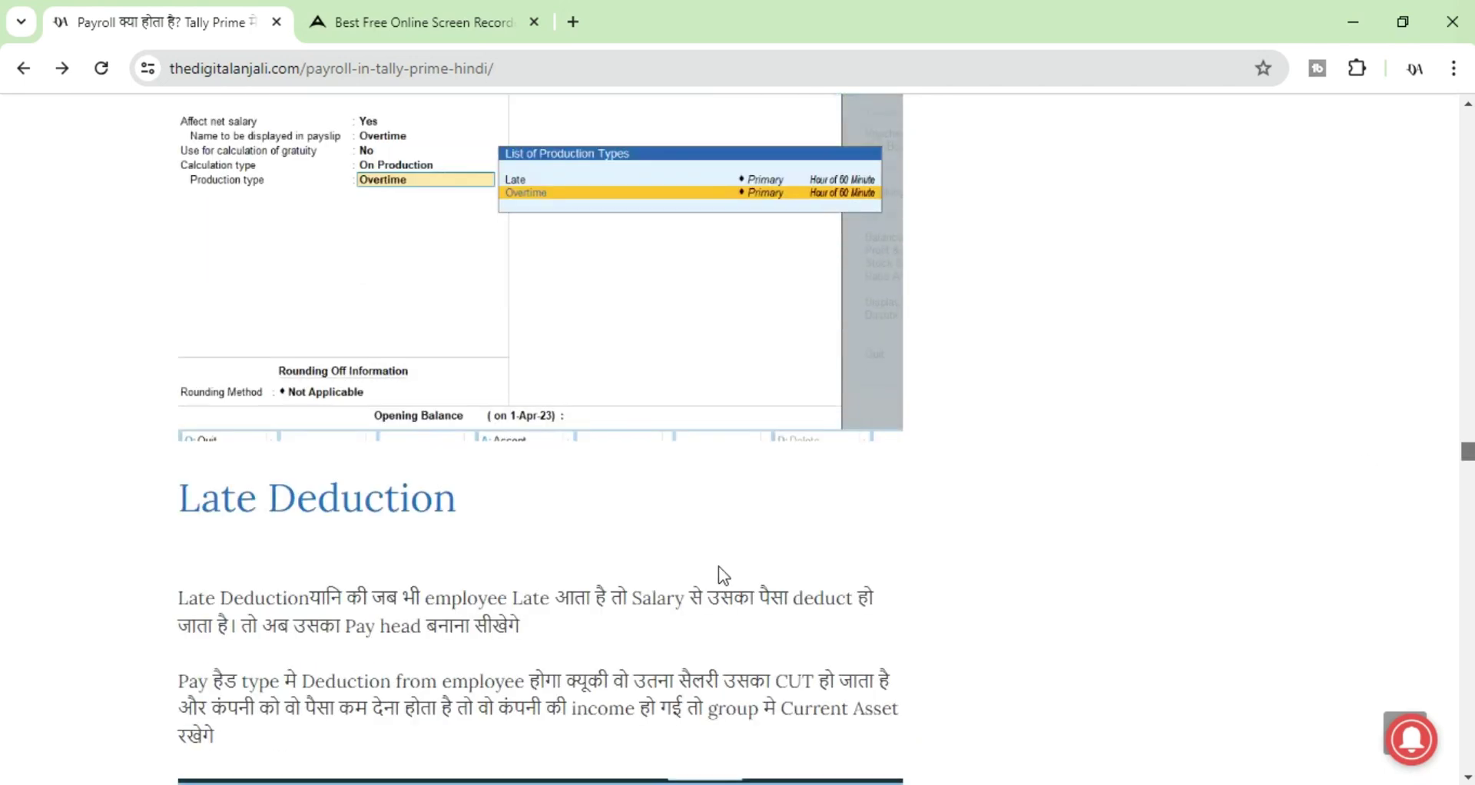
pyautogui.tripleClick(348, 501)
pyautogui.hotkey('ctrl', 'c')
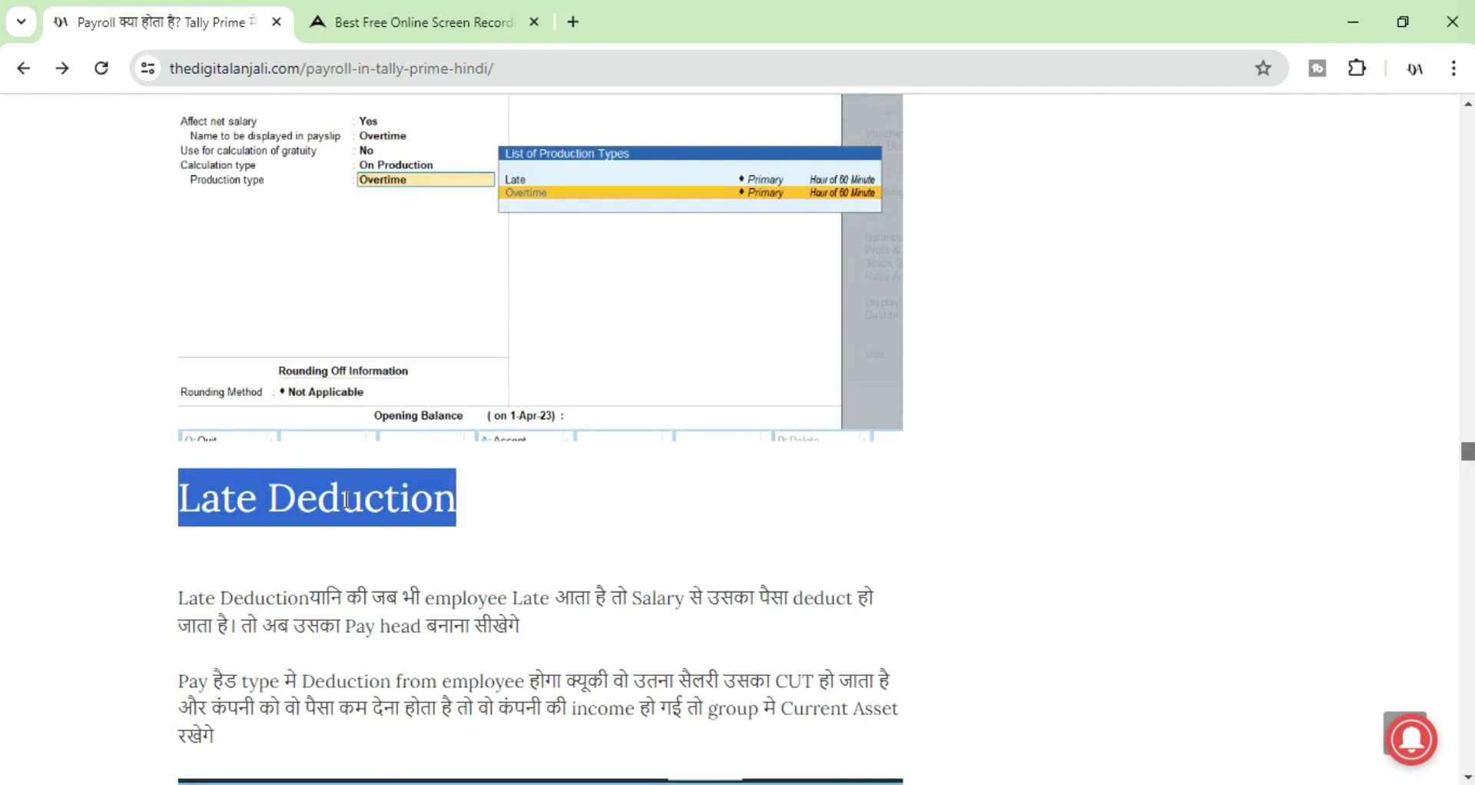
# Step: Return to TallyPrime and enter Late Deduction as the name of the new pay head
pyautogui.hotkey('alt', 'Tab')
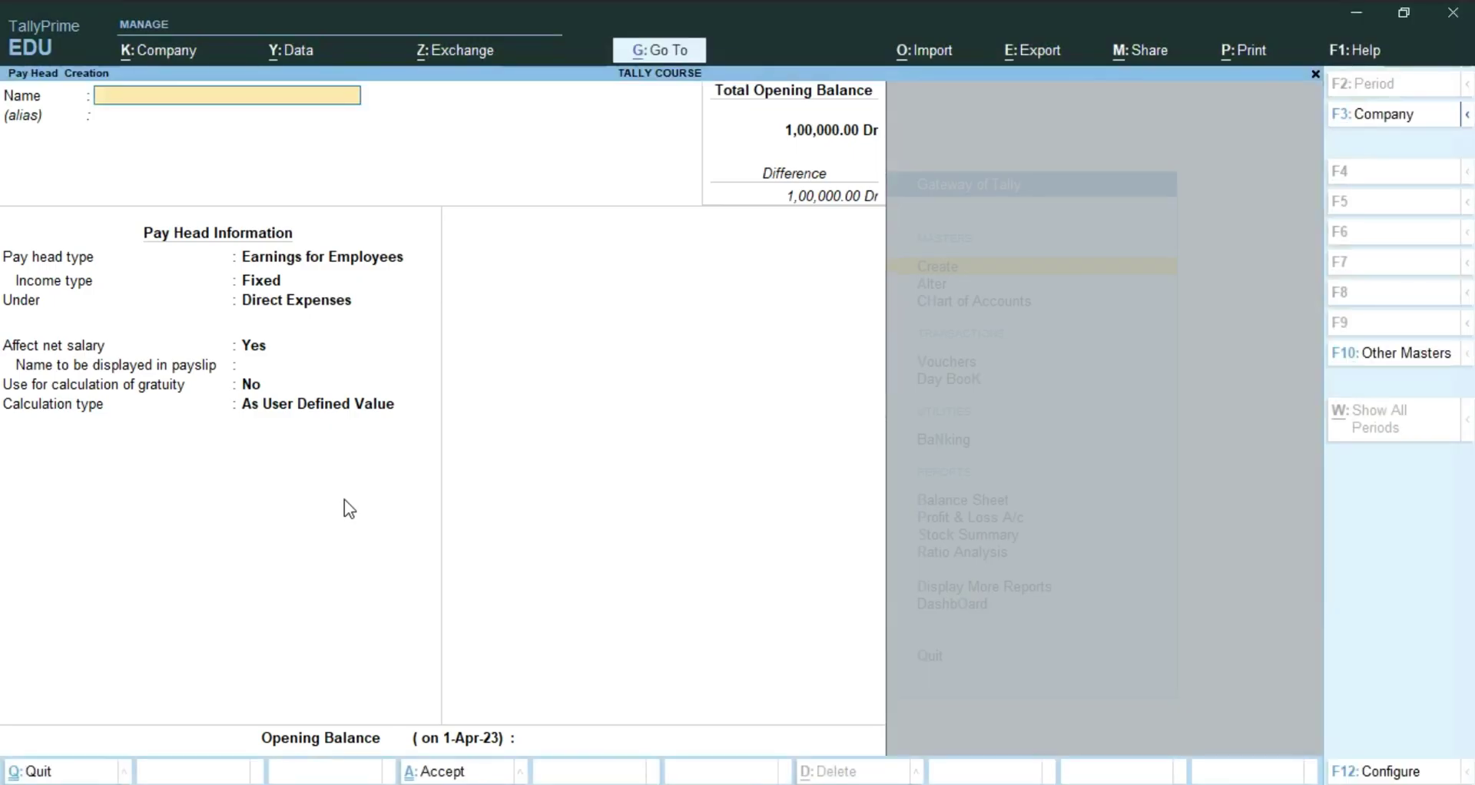
pyautogui.press('ctrl')
pyautogui.press('ctrl')
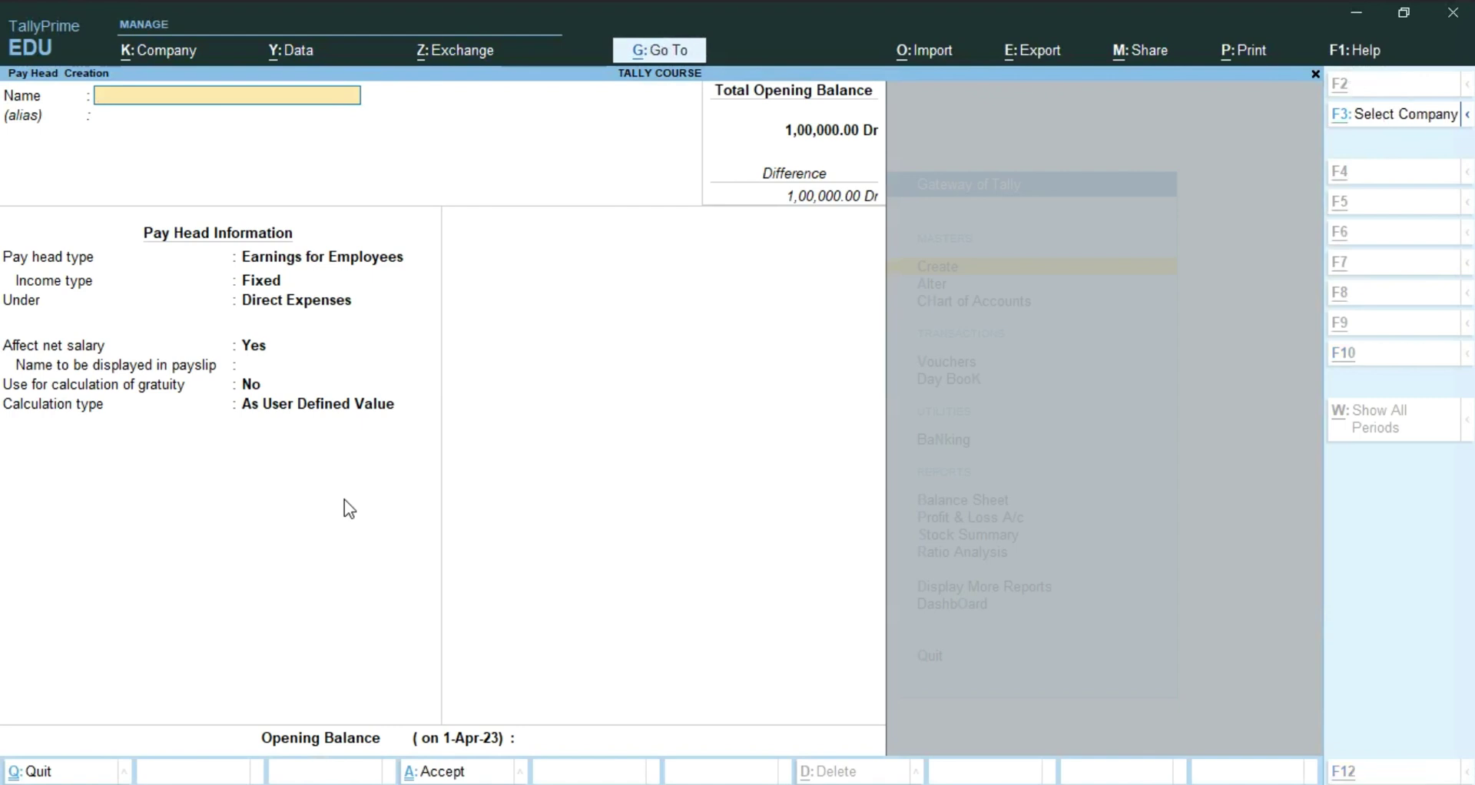
pyautogui.hotkey('alt', 'Tab')
pyautogui.hotkey('alt', 'Tab')
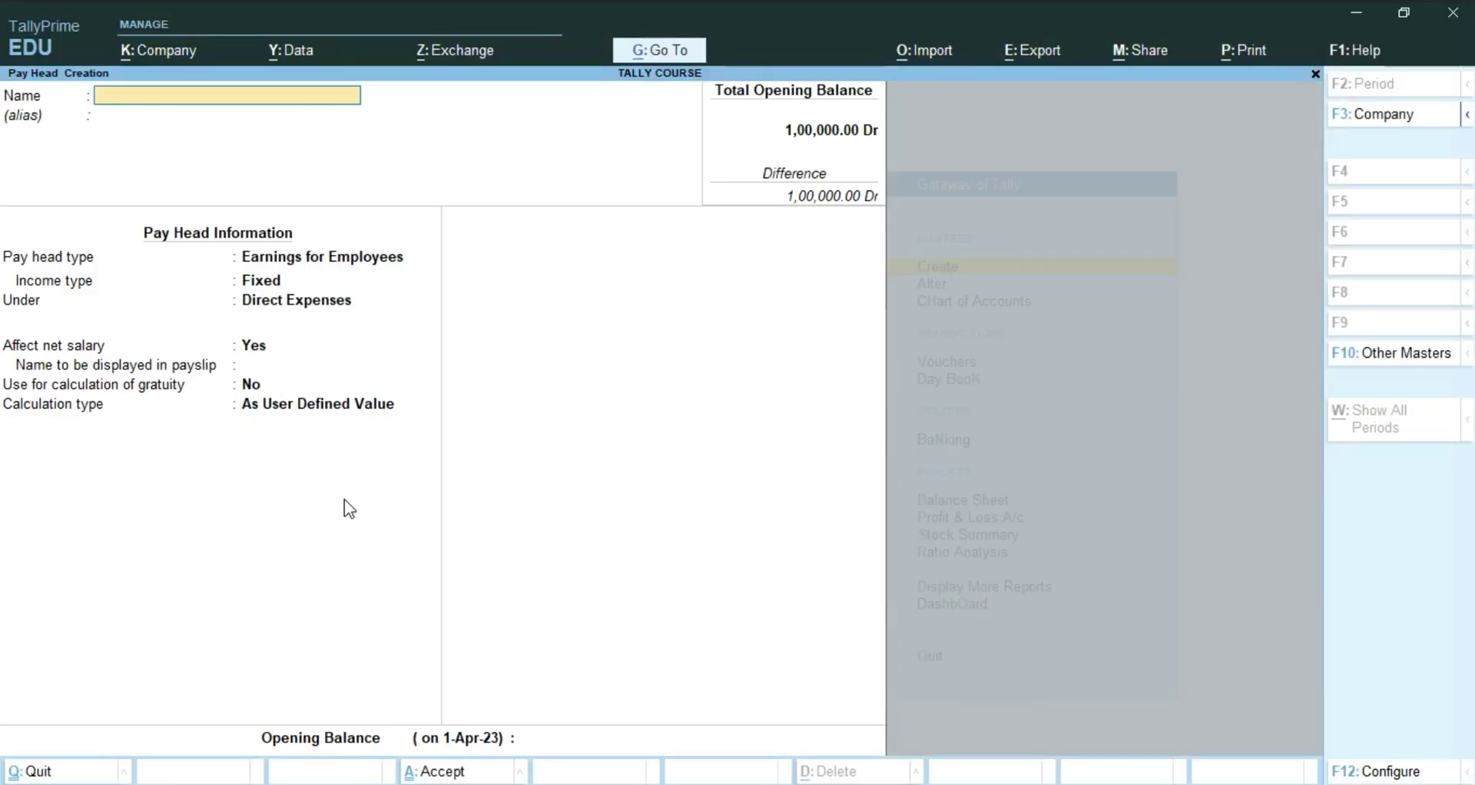
pyautogui.hotkey('ctrl', 'v')
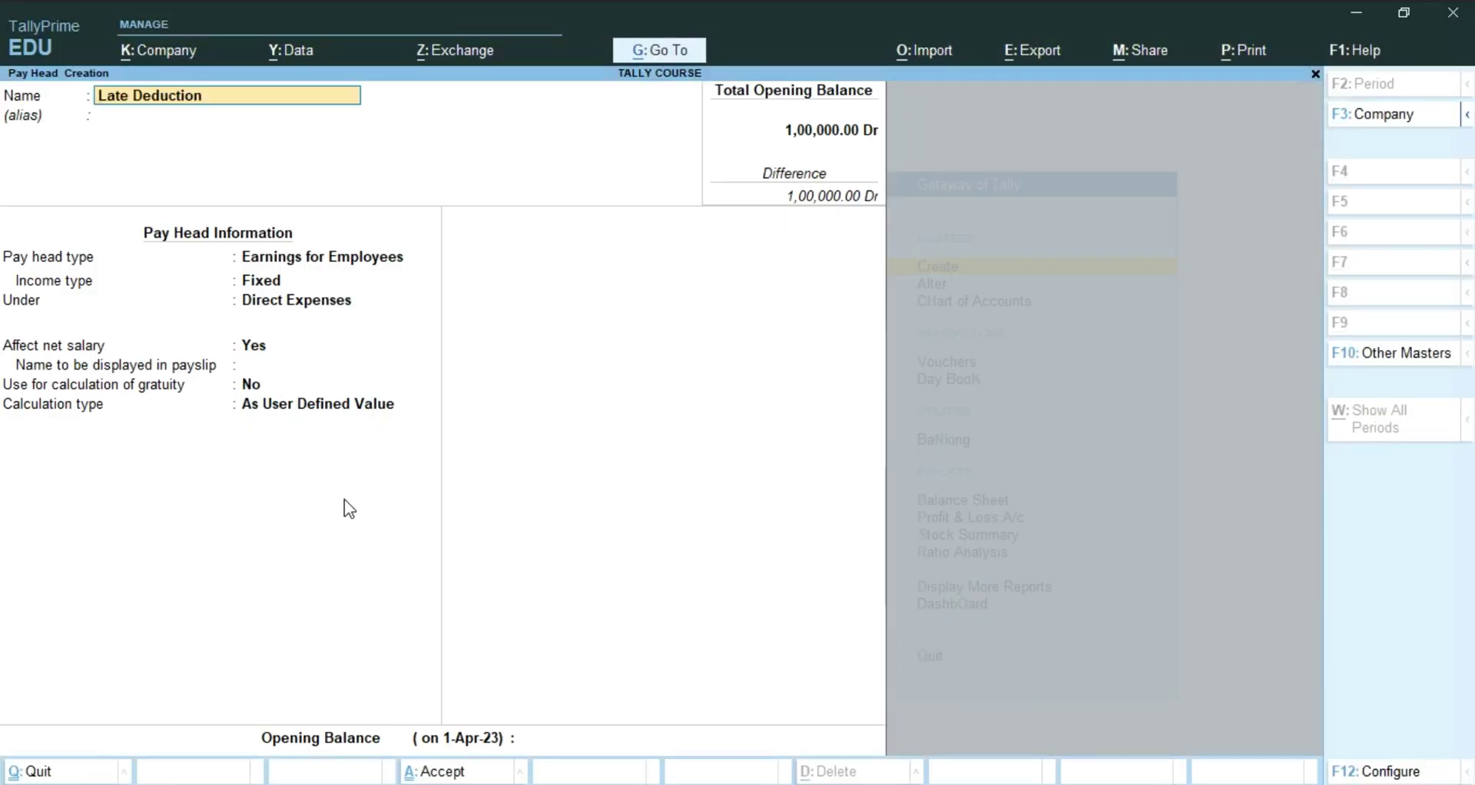
# Step: Leave the Late Deduction alias empty and set the pay head type to Deductions From Employees
pyautogui.press('Return')
pyautogui.press('Return')
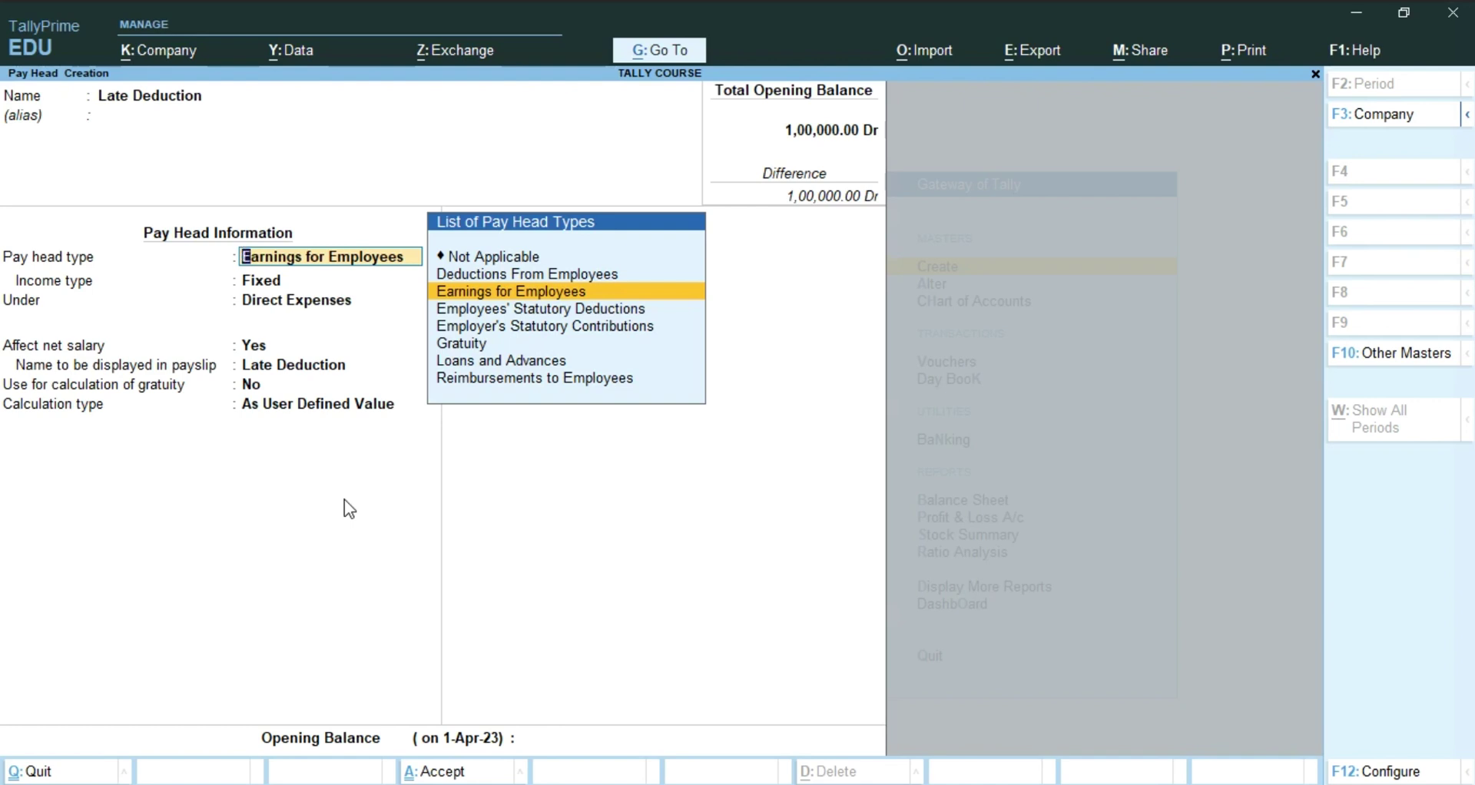
pyautogui.press('Up')
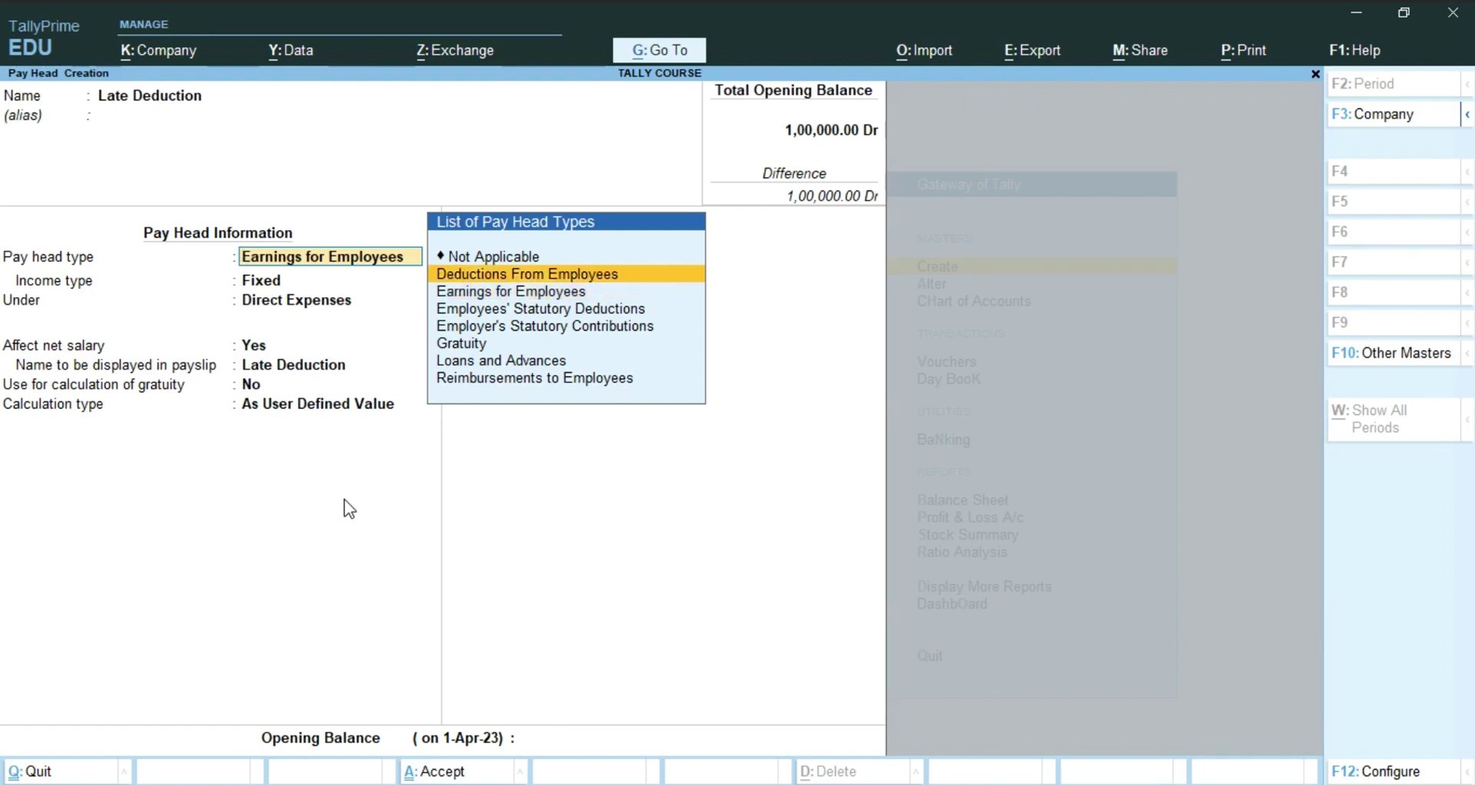
pyautogui.press('Return')
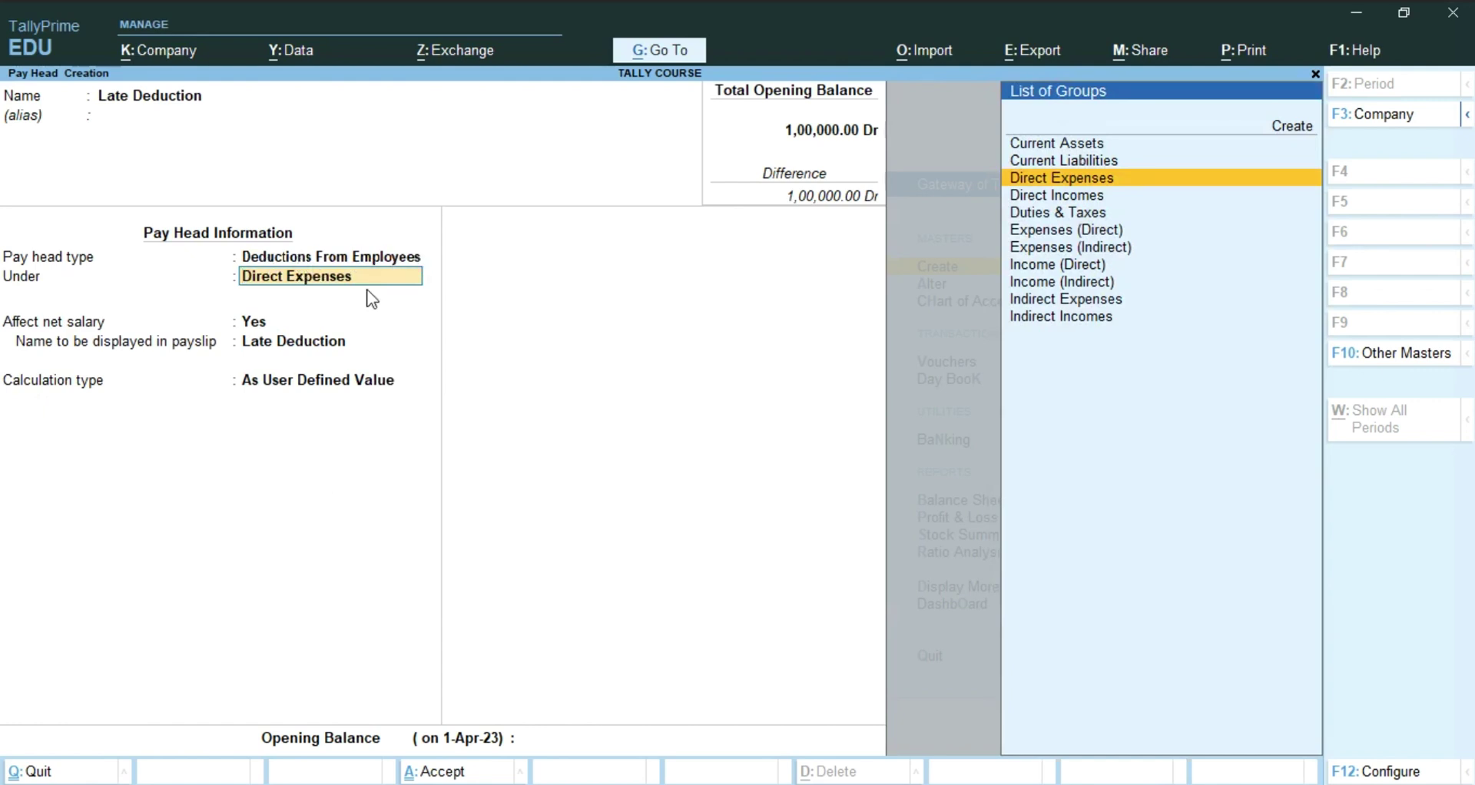
# Step: Group Late Deduction under Indirect Expenses, and keep its default net salary setting and payslip name
pyautogui.press('Down')
pyautogui.press('Down')
pyautogui.press('Down')
pyautogui.press('Down')
pyautogui.press('Down')
pyautogui.press('Down')
pyautogui.press('Down')
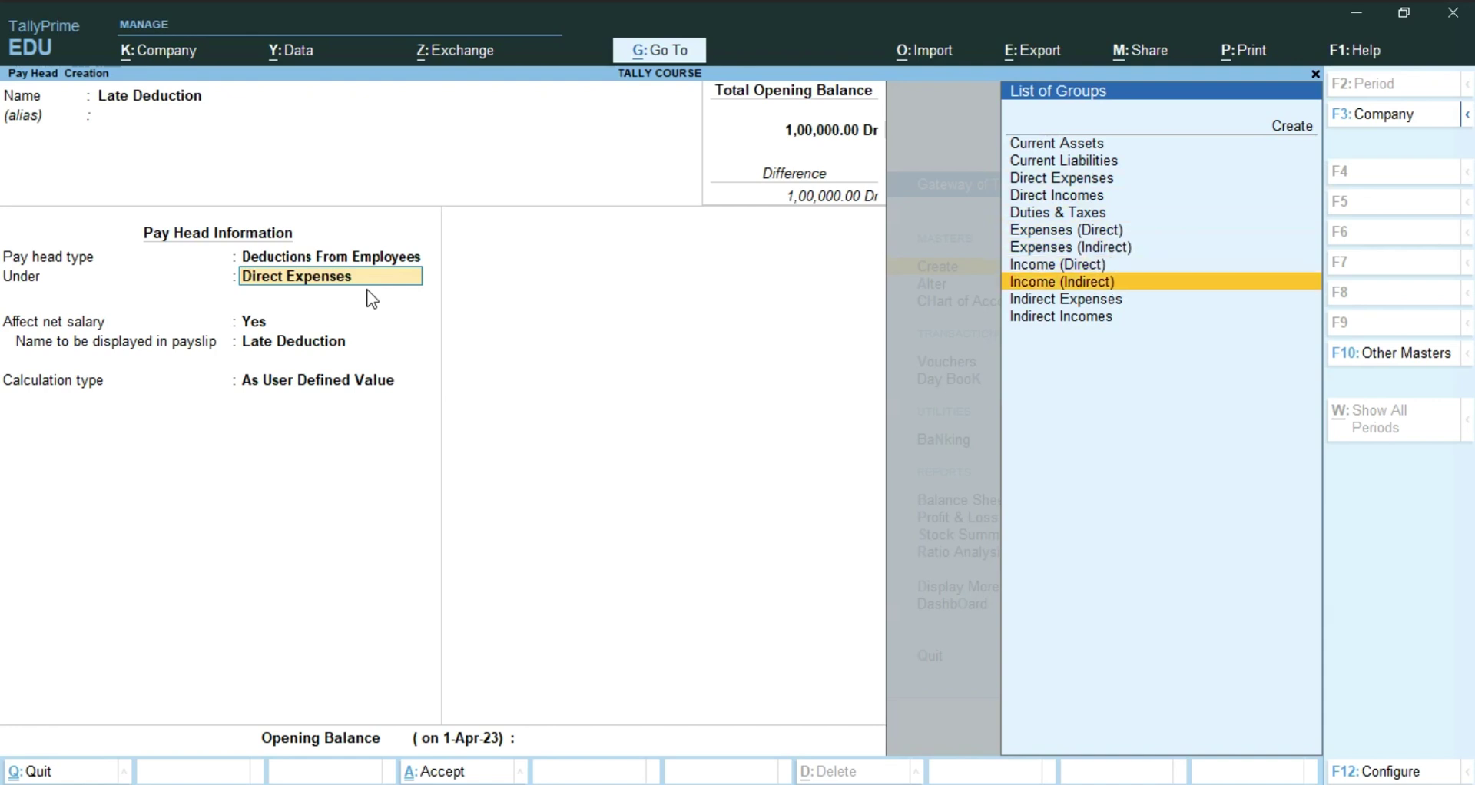
pyautogui.press('Return')
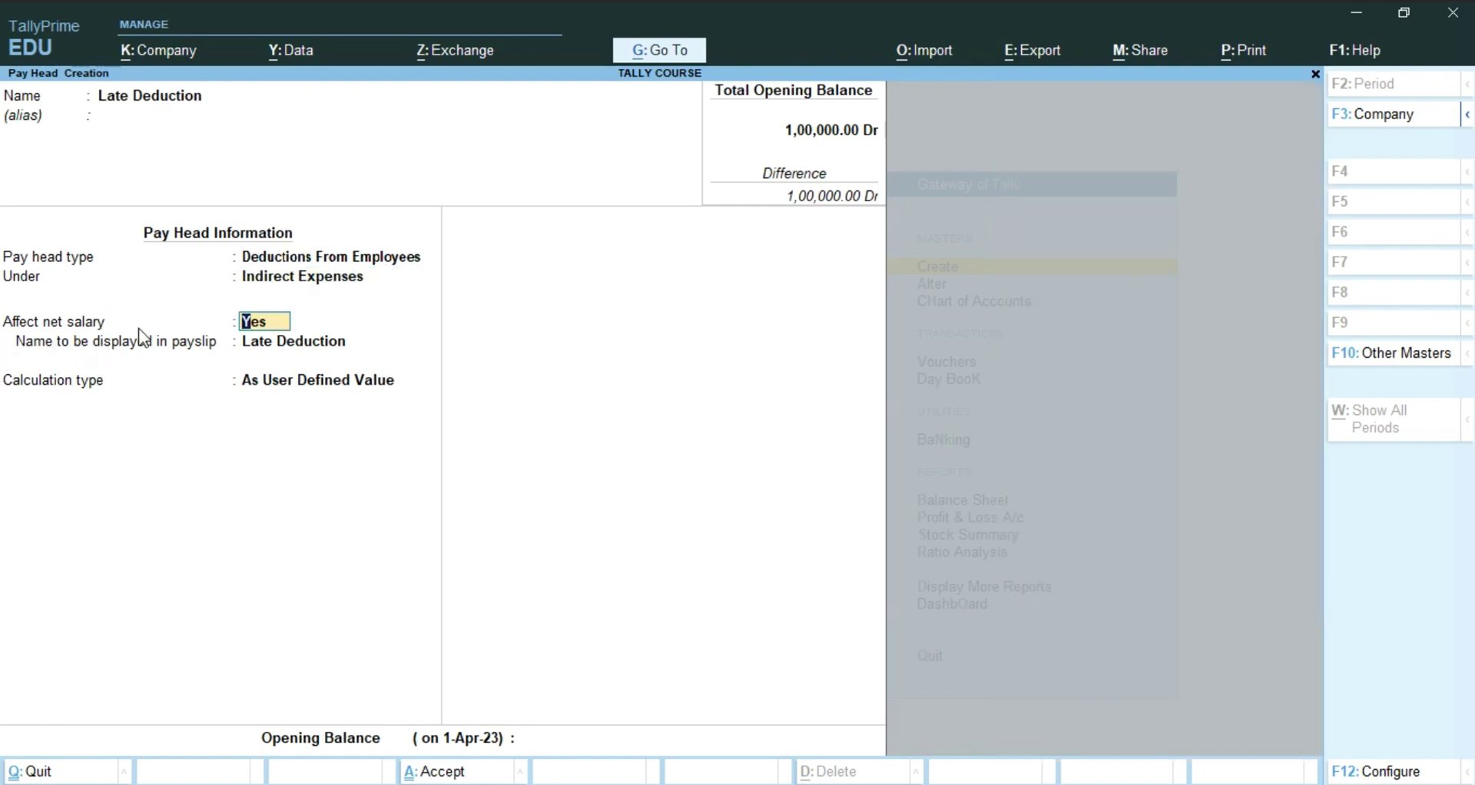
pyautogui.press('Return')
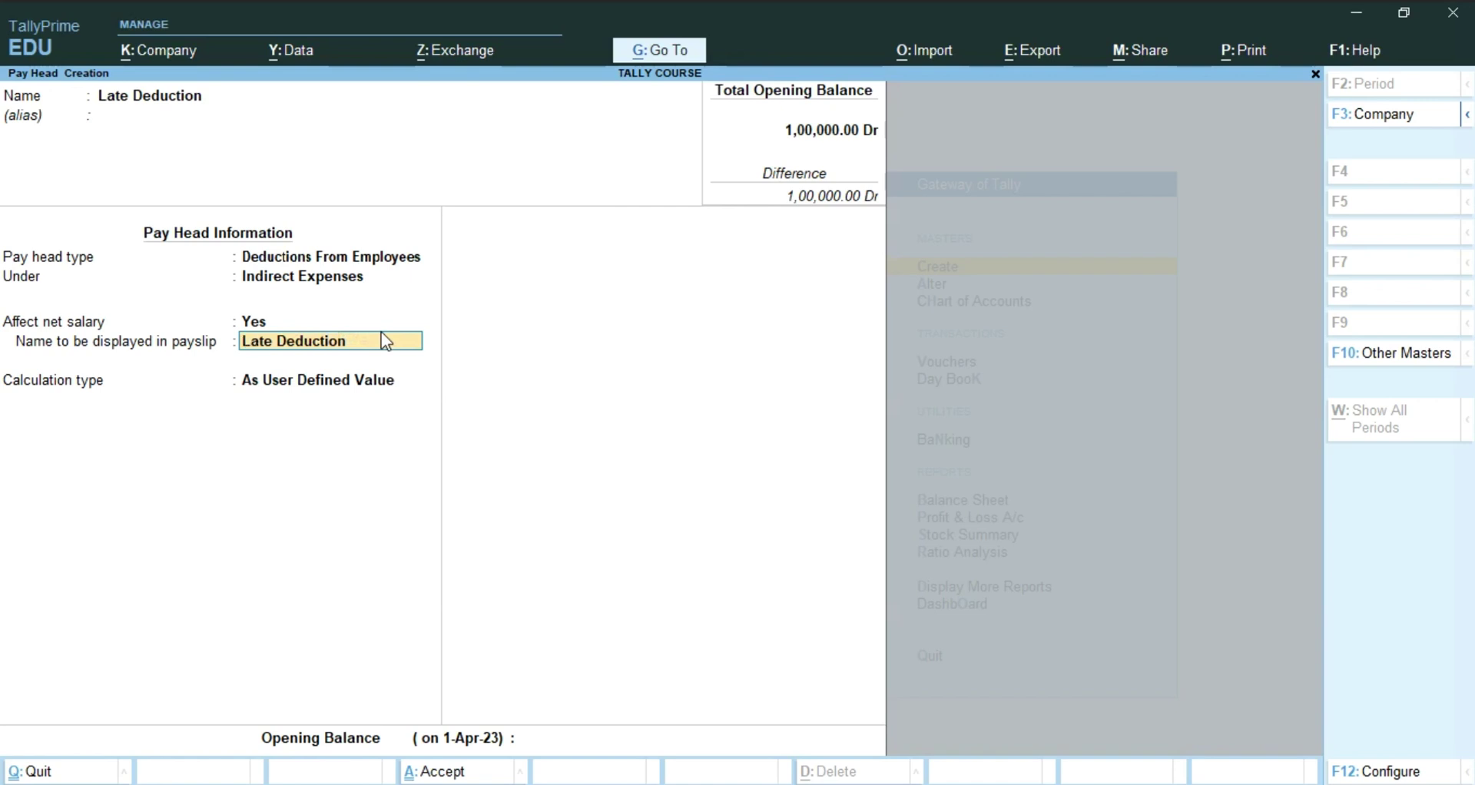
pyautogui.press('Return')
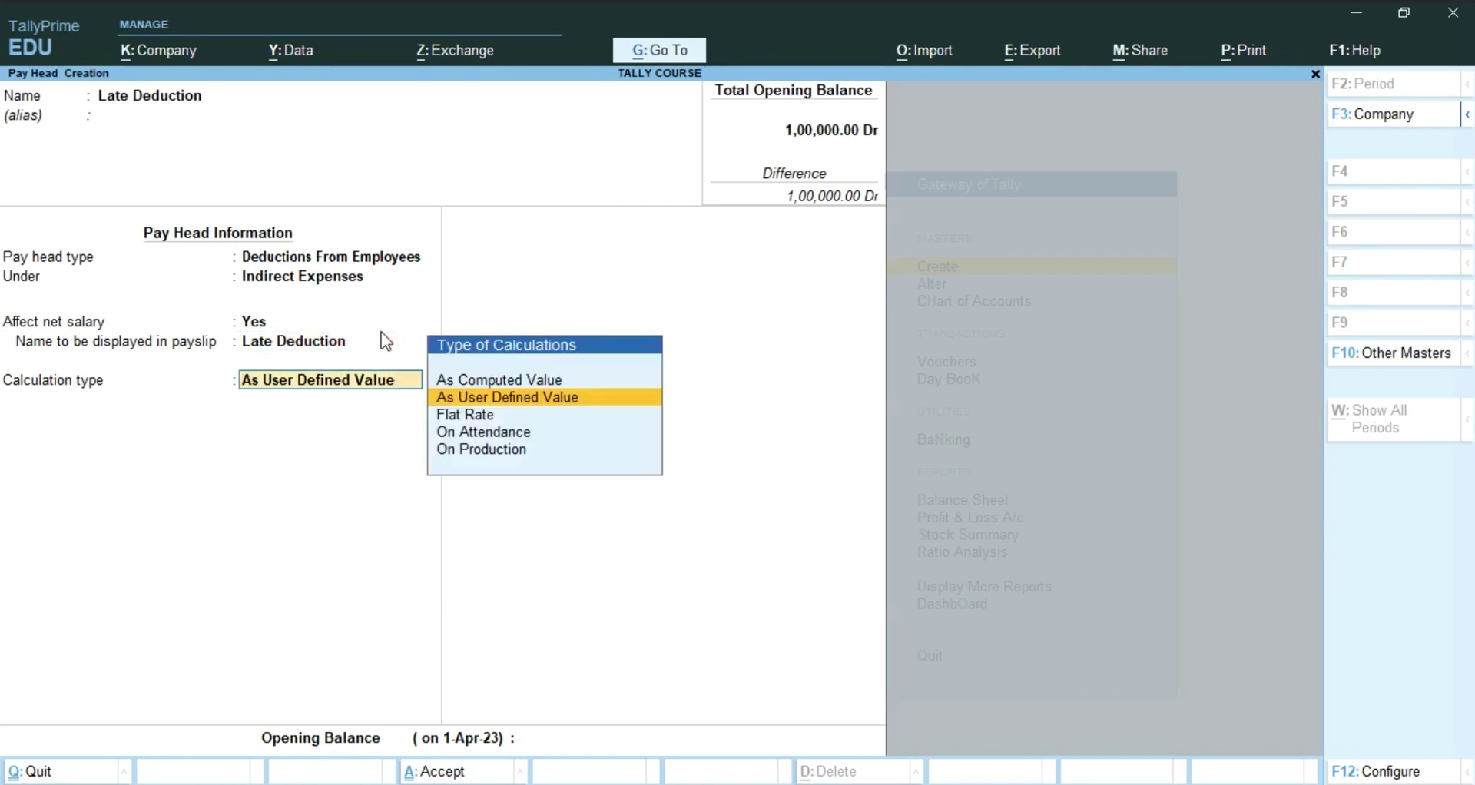
# Step: Set Late Deduction's calculation type to On Production with production type Late, and save the pay head without rounding
pyautogui.press('Down')
pyautogui.press('Down')
pyautogui.press('Down')
pyautogui.press('Return')
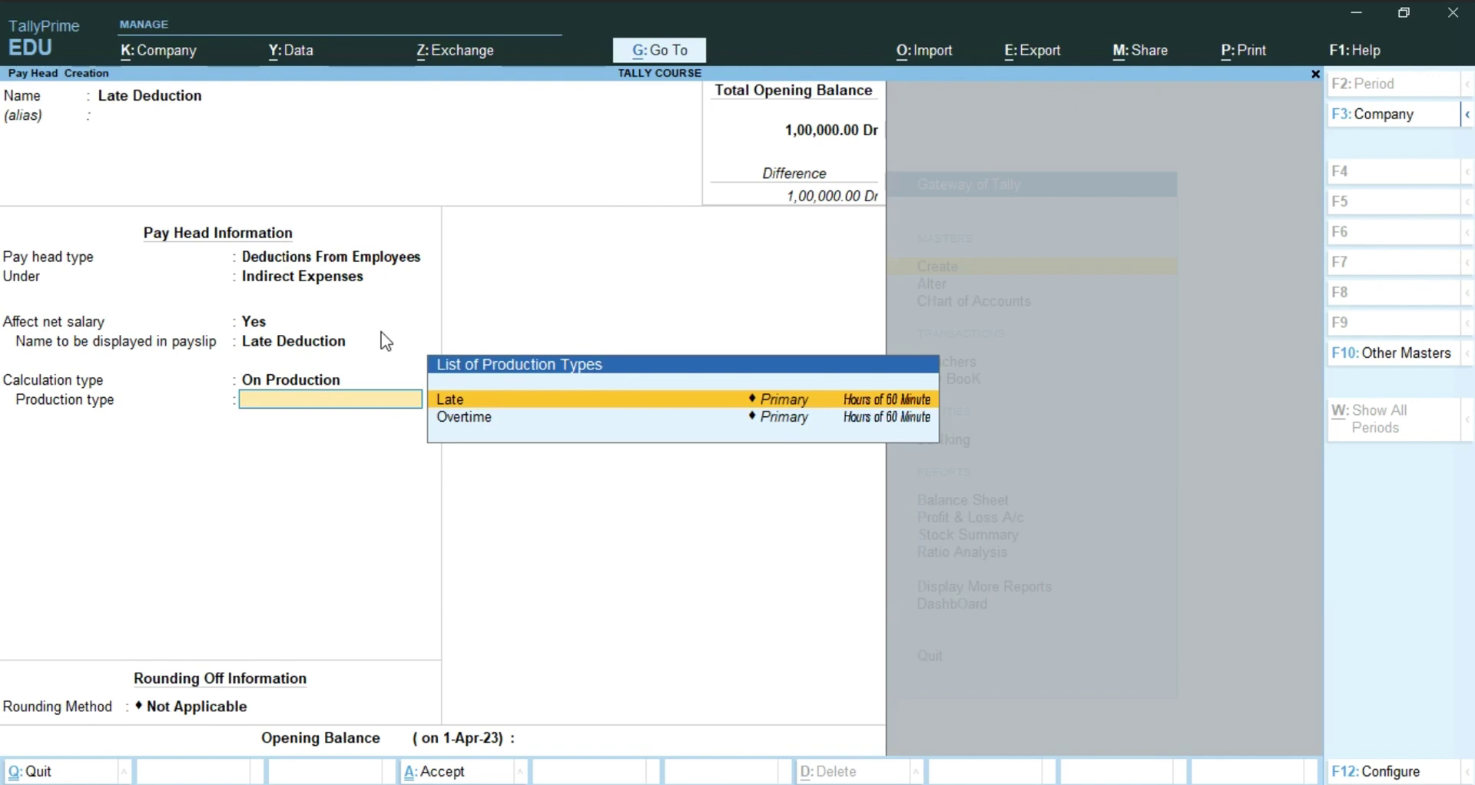
pyautogui.press('Return')
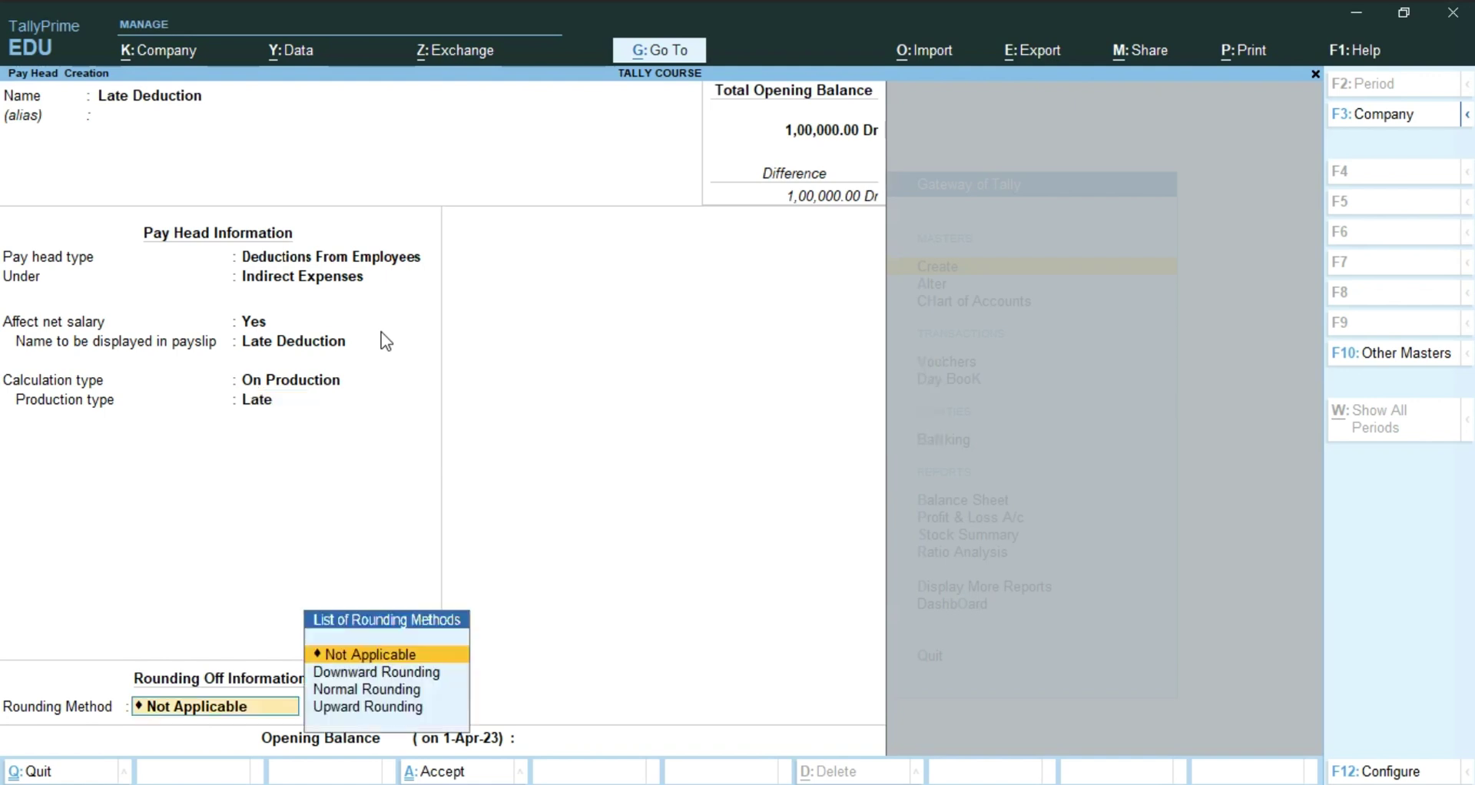
pyautogui.press('ctrl')
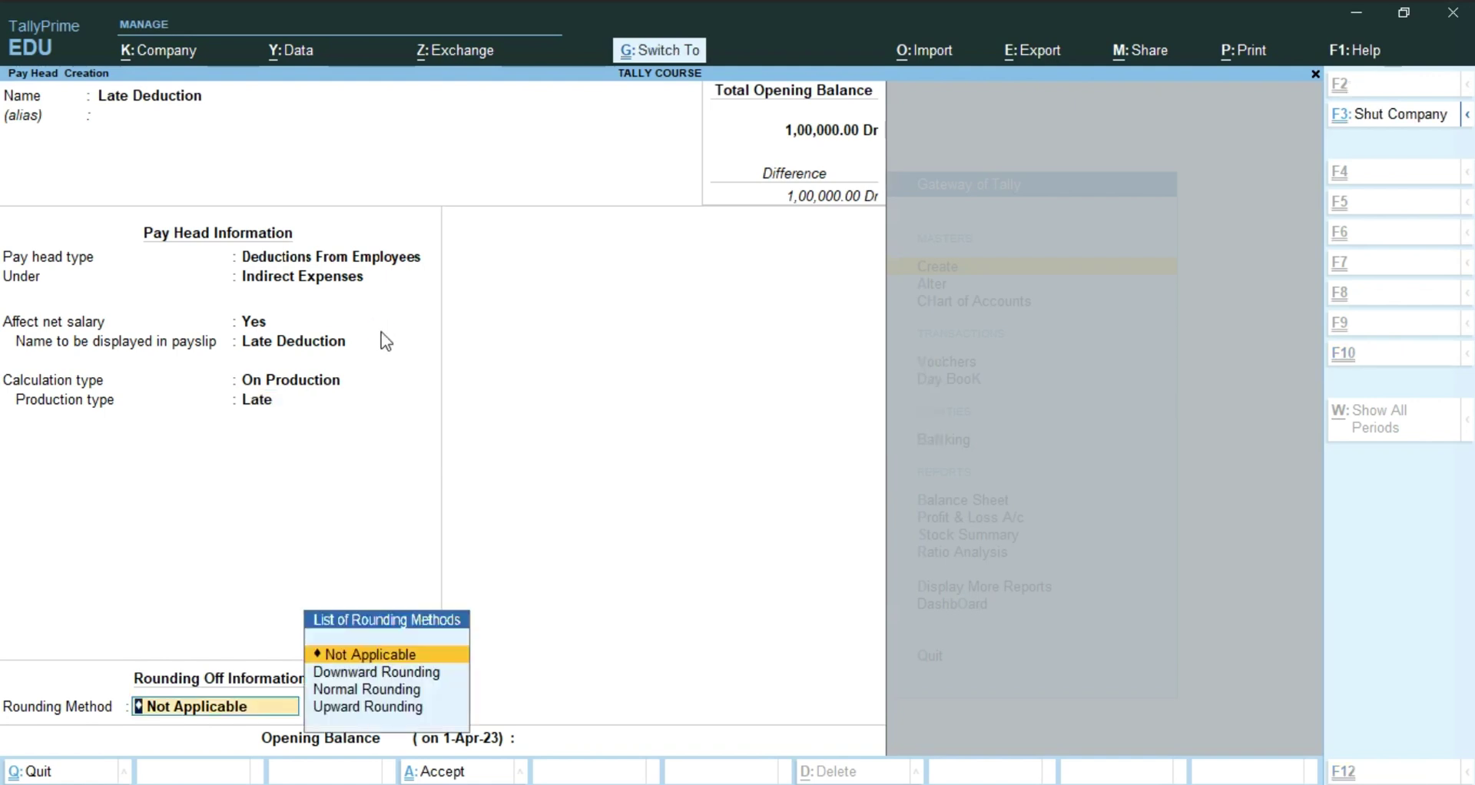
pyautogui.hotkey('ctrl', 'a')
# Step: Switch to the browser guide, copy the heading Employee's State Insurance Deduction (2%), and read the explanation below it
pyautogui.hotkey('alt', 'Tab')
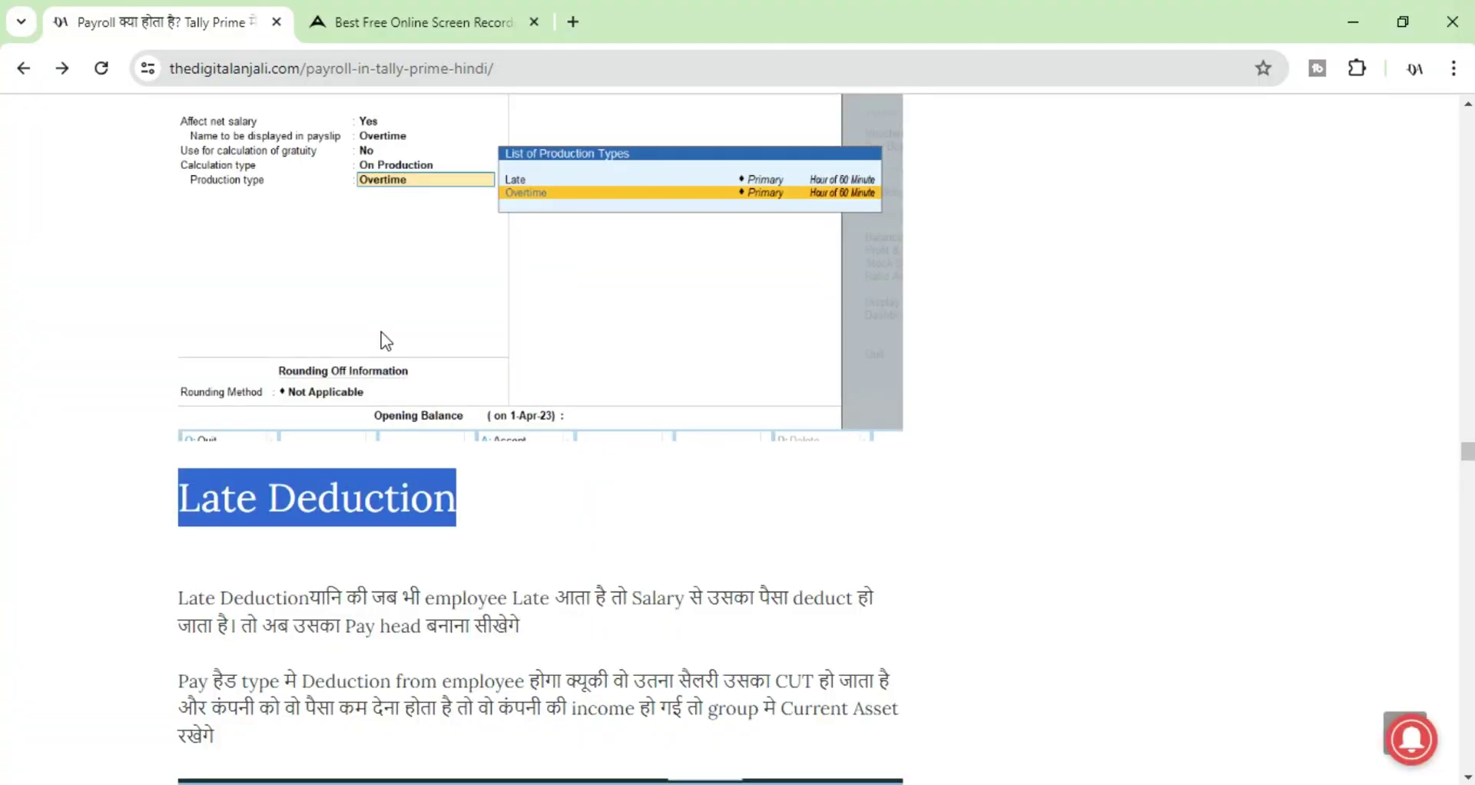
pyautogui.click(1468, 471)
pyautogui.scroll(-10, 1468, 472)
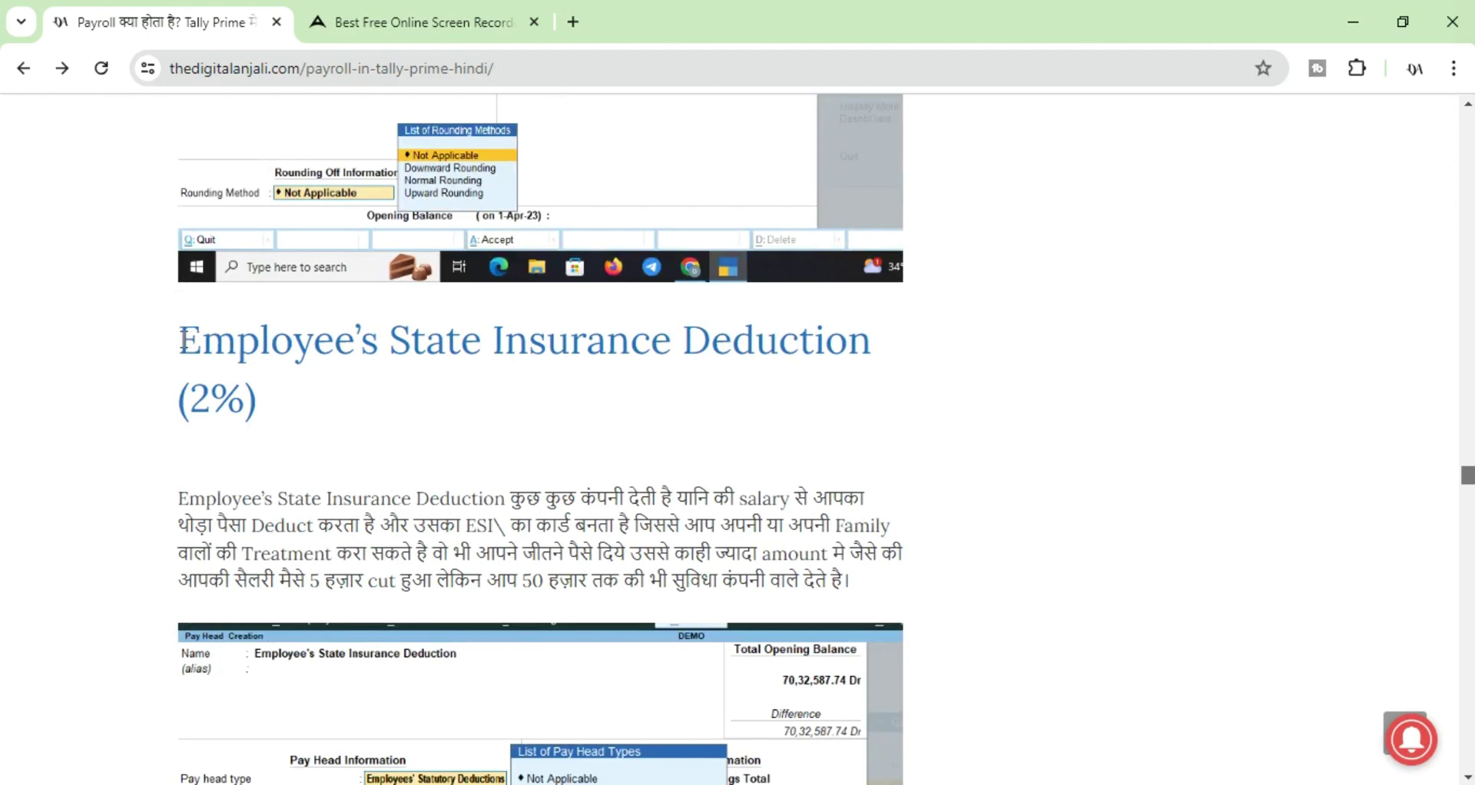
pyautogui.moveTo(180, 340); pyautogui.dragTo(749, 360)
pyautogui.moveTo(854, 367); pyautogui.dragTo(871, 370)
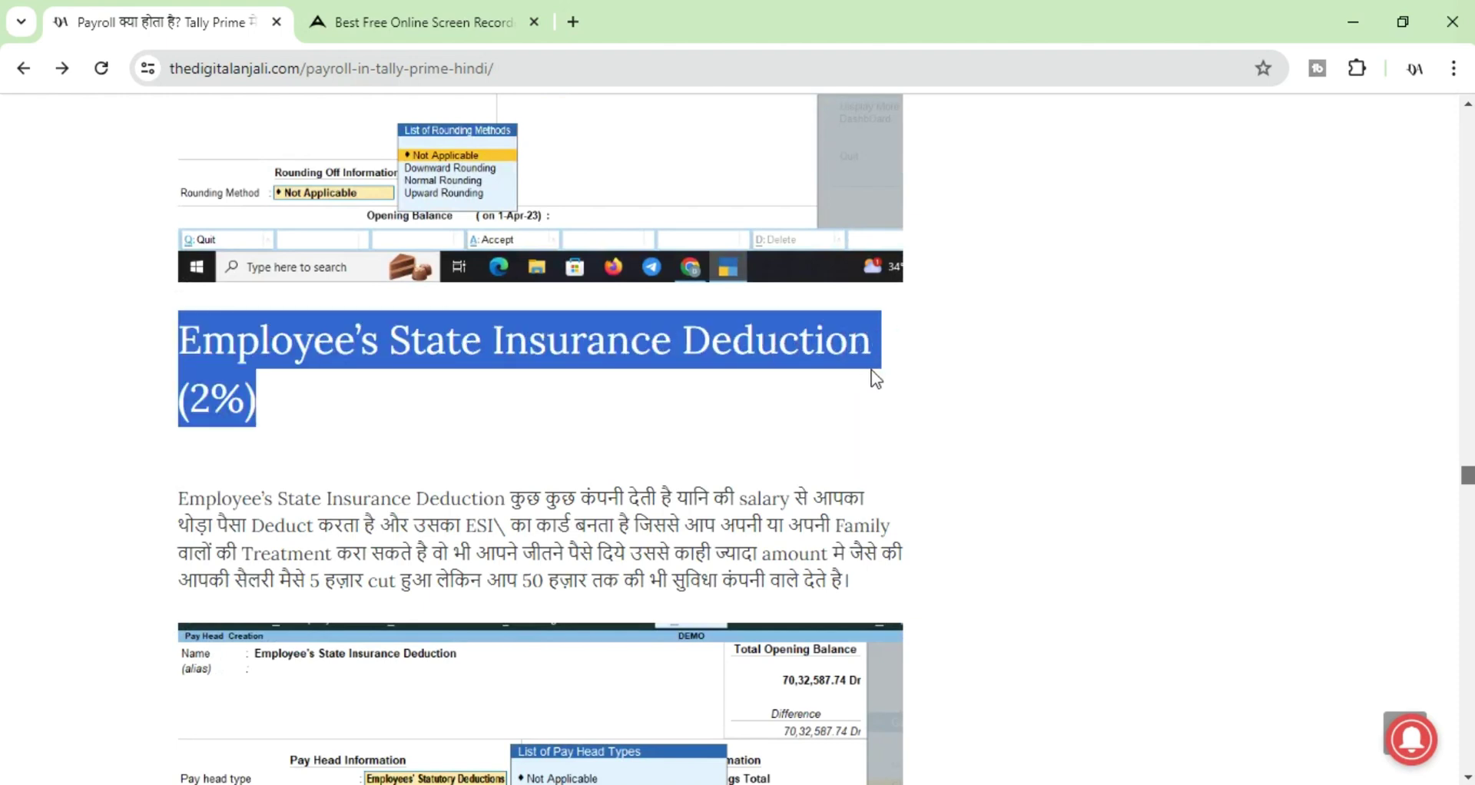
pyautogui.click(871, 371)
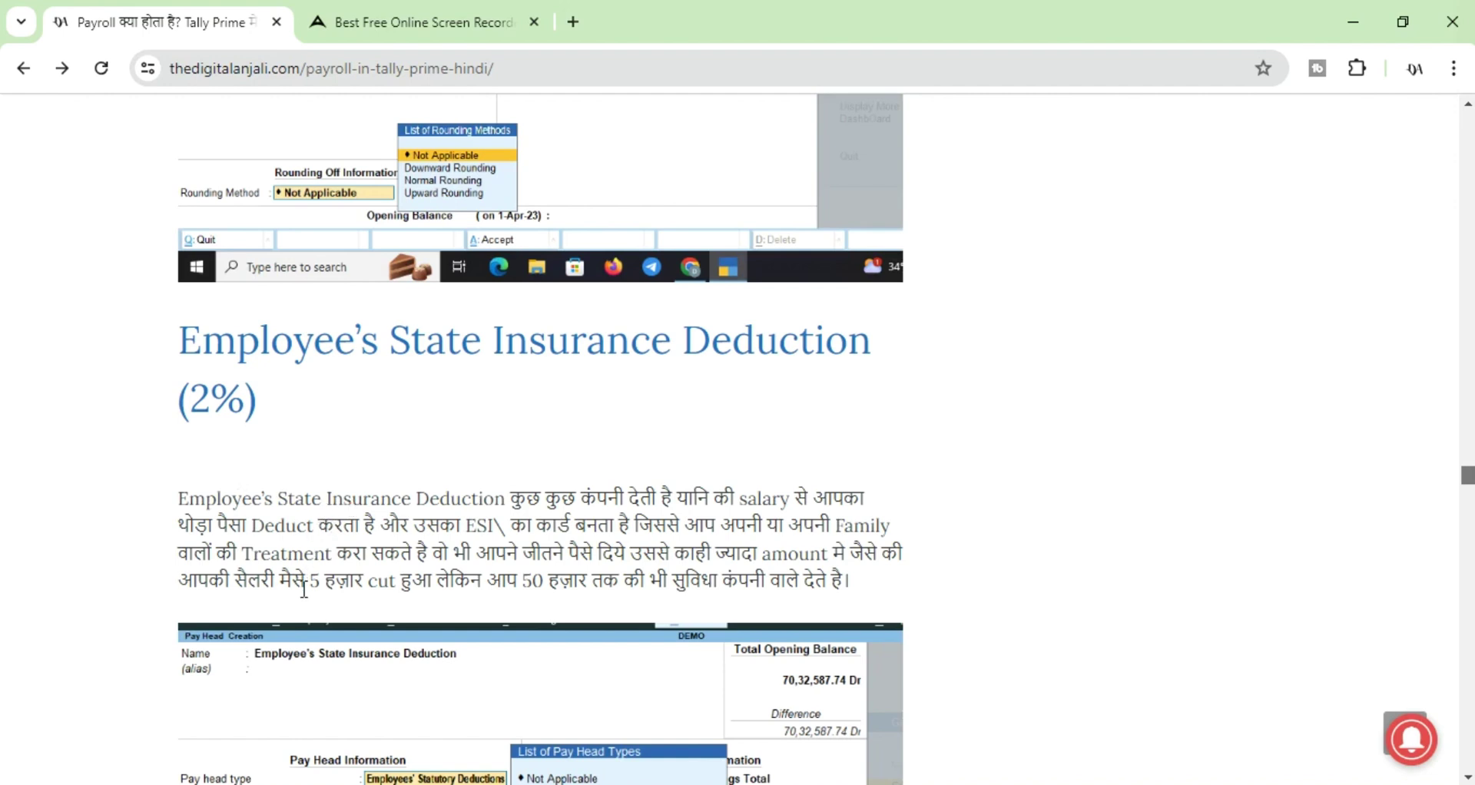
pyautogui.moveTo(306, 582); pyautogui.dragTo(397, 576)
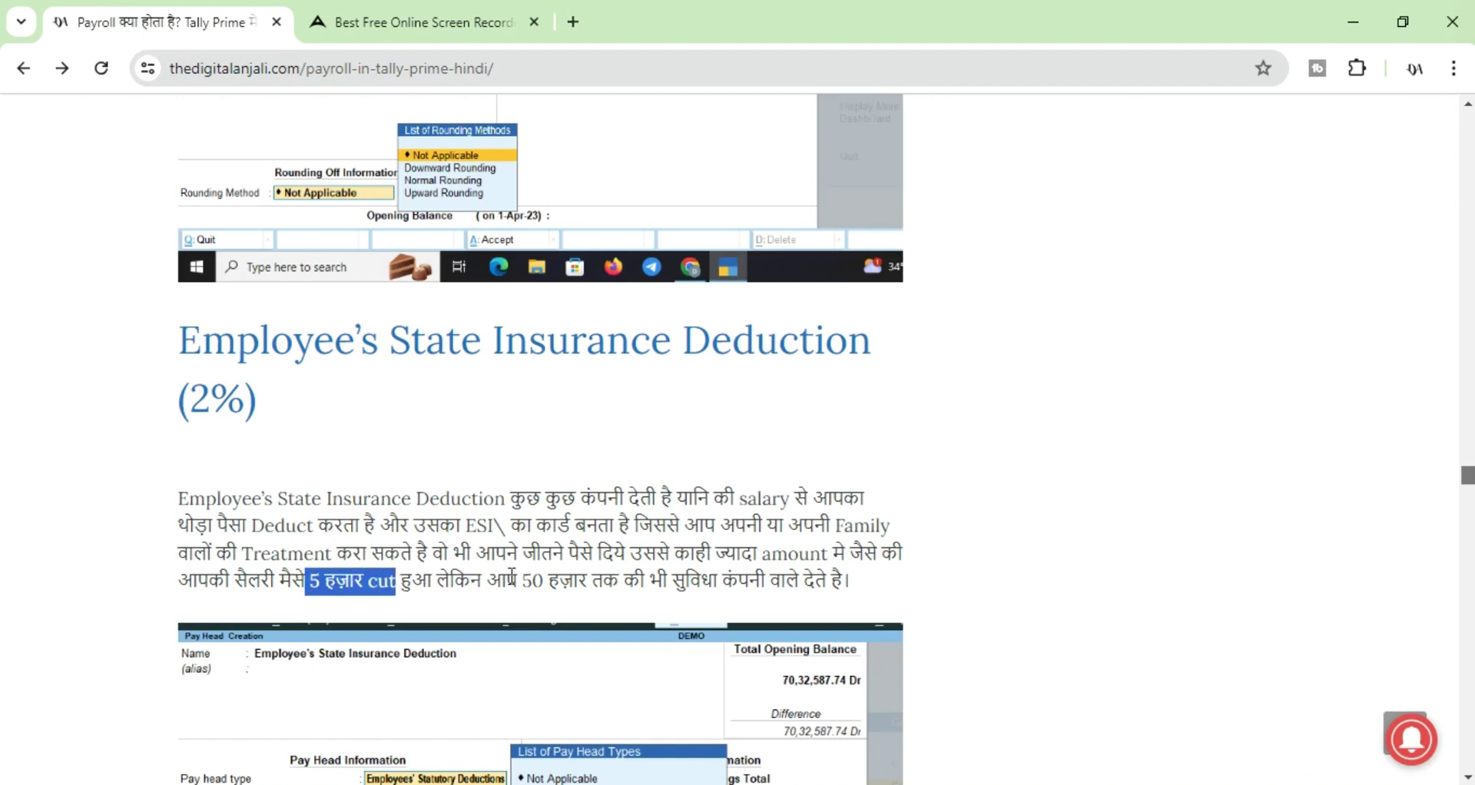
pyautogui.moveTo(523, 582); pyautogui.dragTo(704, 576)
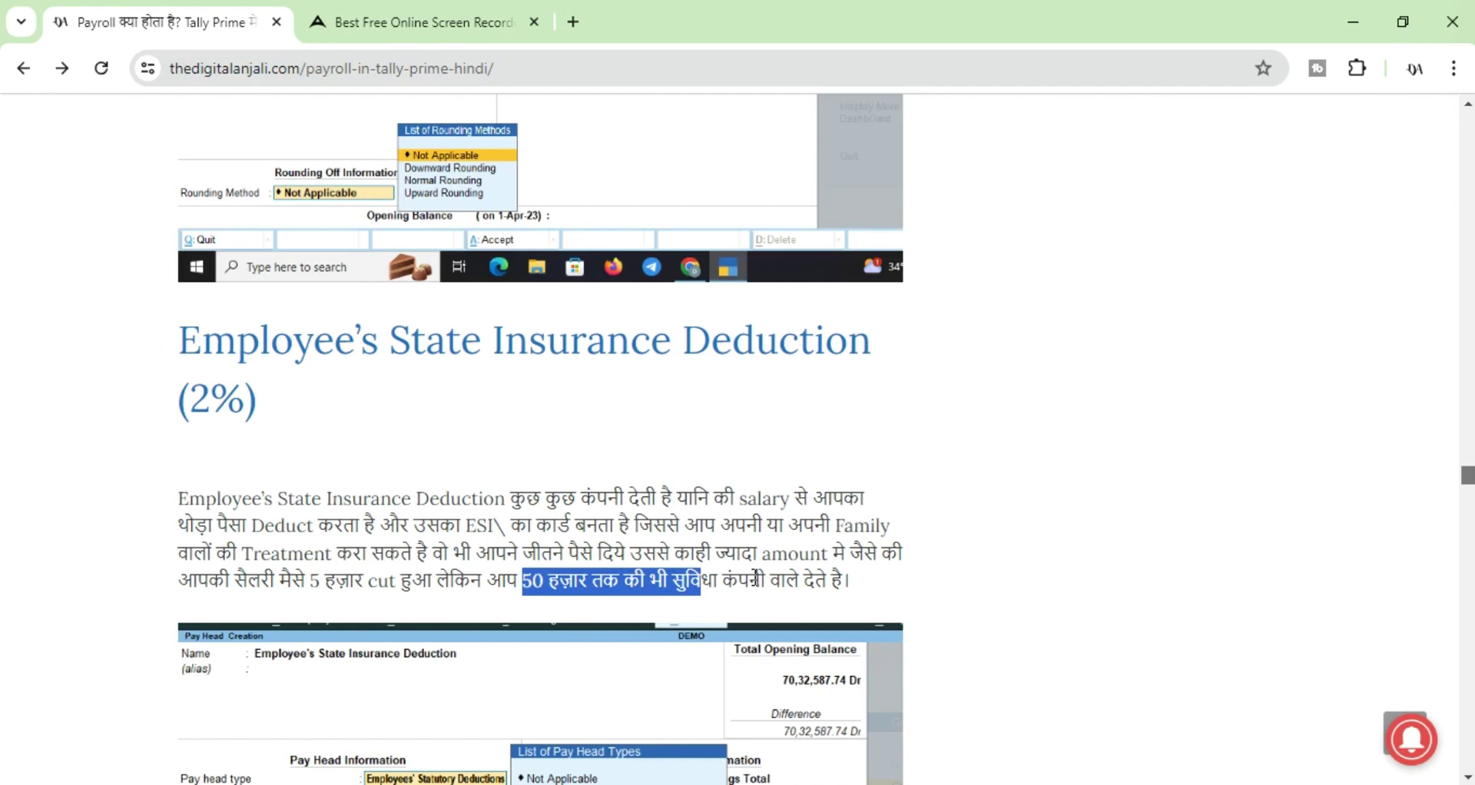
# Step: Return to TallyPrime and enter Employee's State Insurance Deduction, without the percentage, as the name of the new pay head
pyautogui.hotkey('alt', 'Tab')
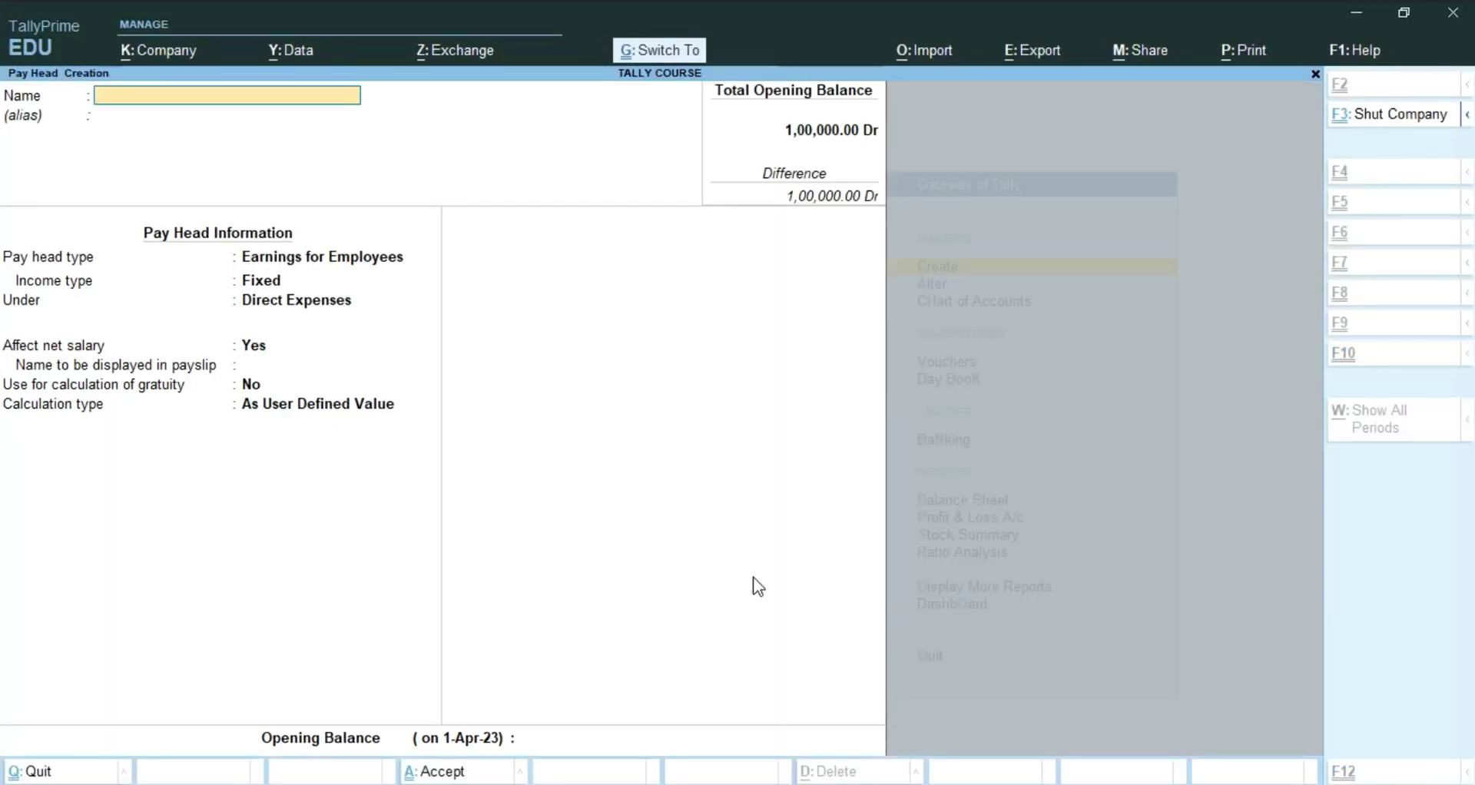
pyautogui.hotkey('ctrl', 'alt', 'v')
pyautogui.press('BackSpace')
pyautogui.press('BackSpace')
pyautogui.press('BackSpace')
pyautogui.press('BackSpace')
pyautogui.press('BackSpace')
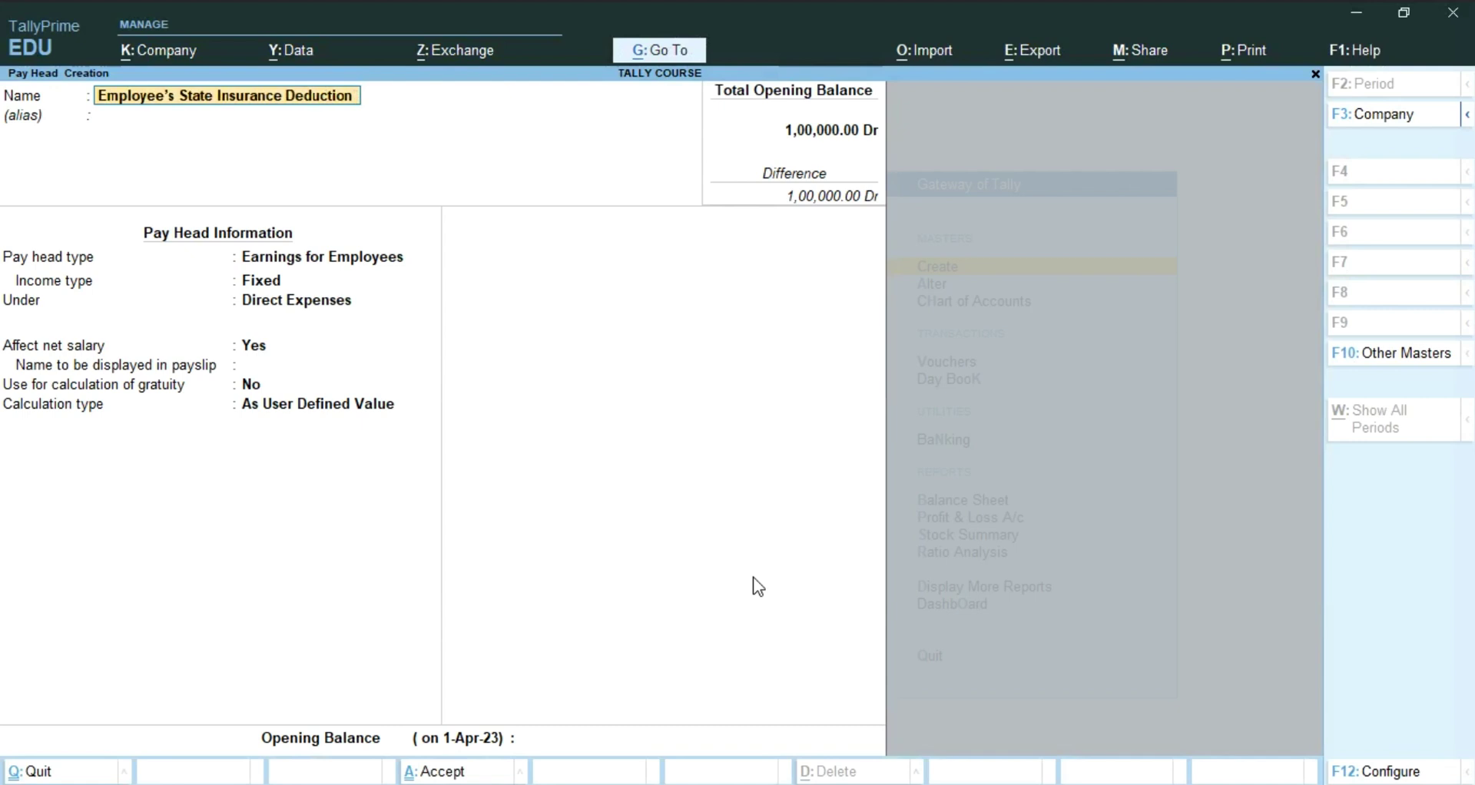
# Step: Set the pay head type to Employees' Statutory Deductions and group it under Current Liabilities
pyautogui.press('Return')
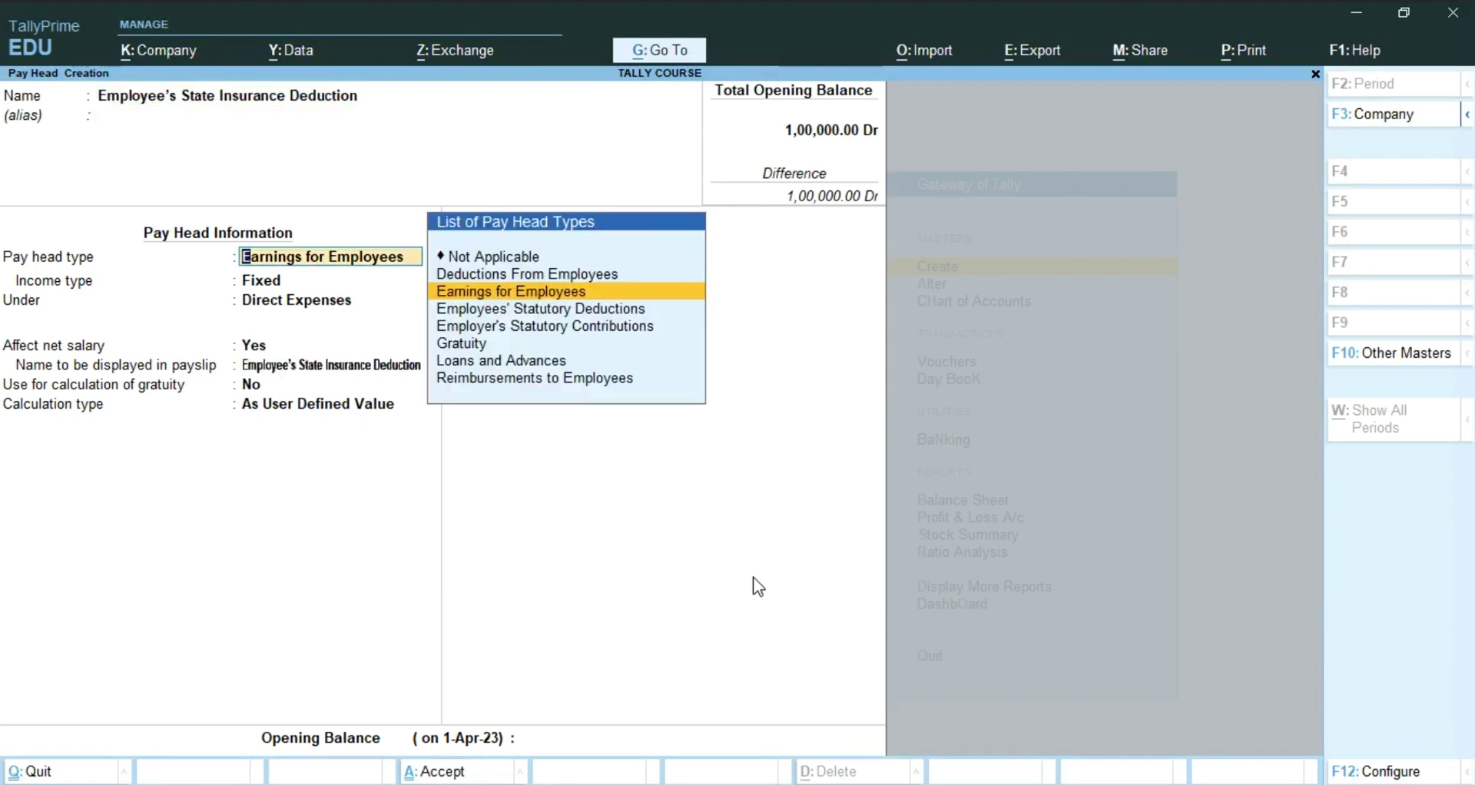
pyautogui.press('Down')
pyautogui.press('Down')
pyautogui.press('Up')
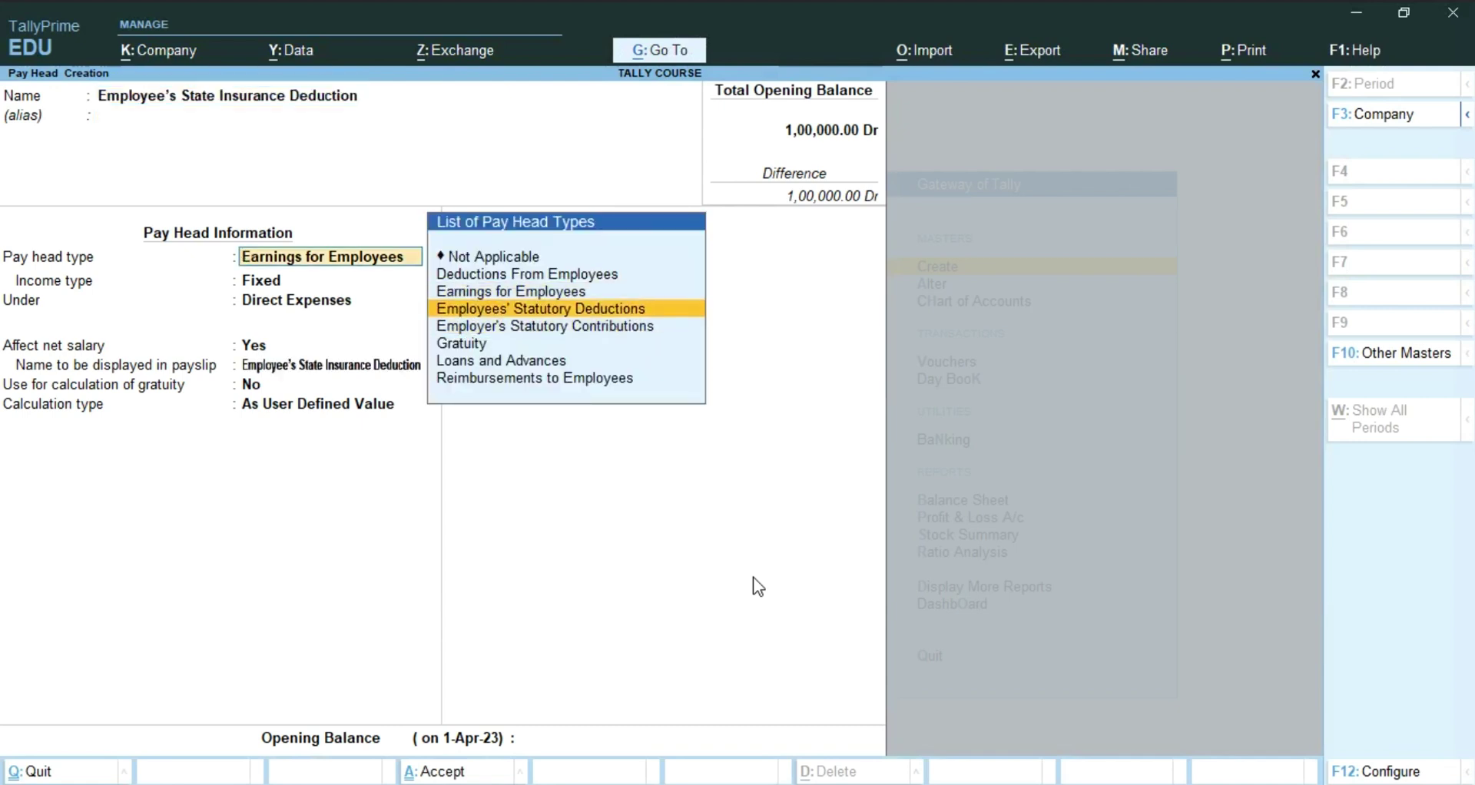
pyautogui.press('Return')
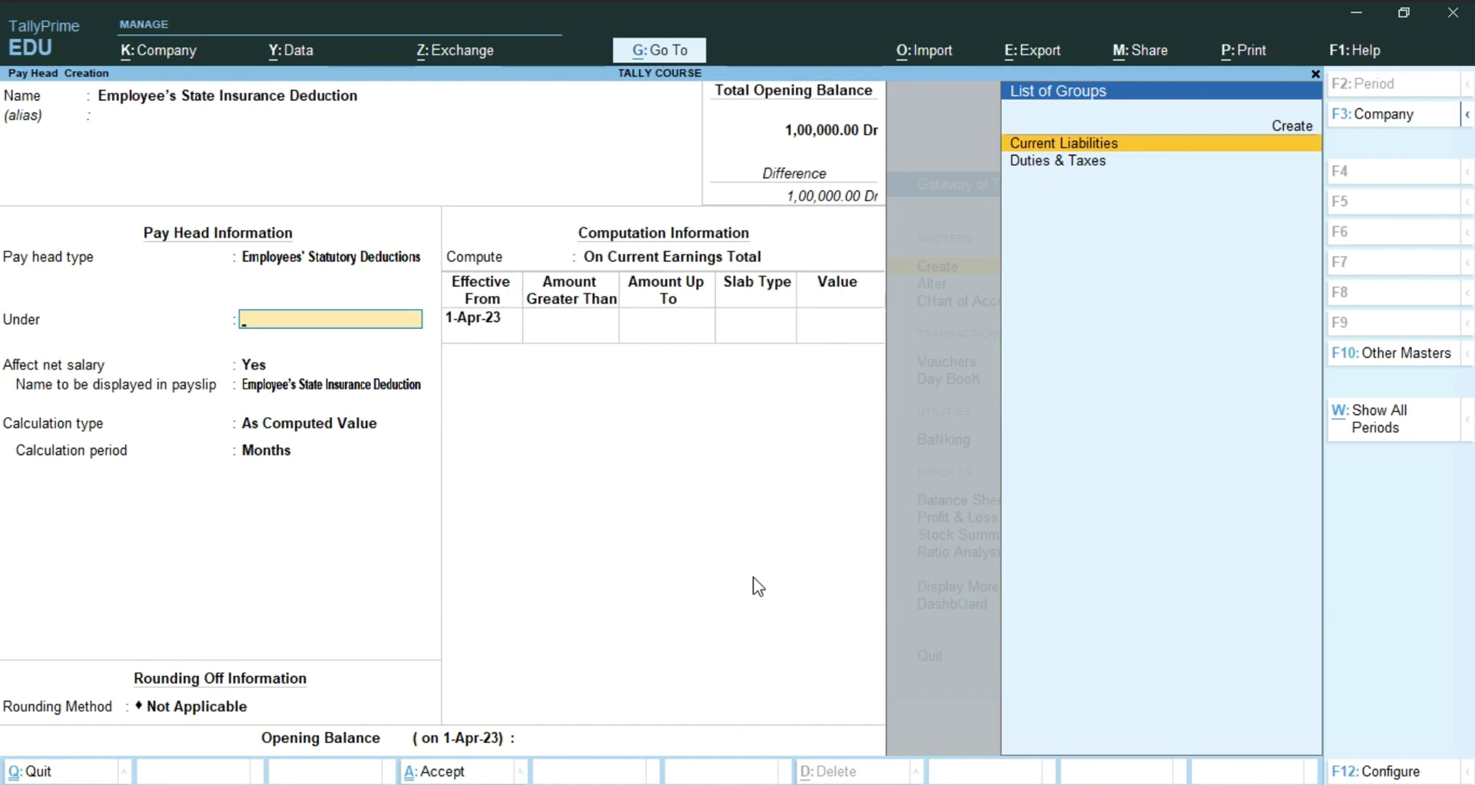
pyautogui.press('Return')
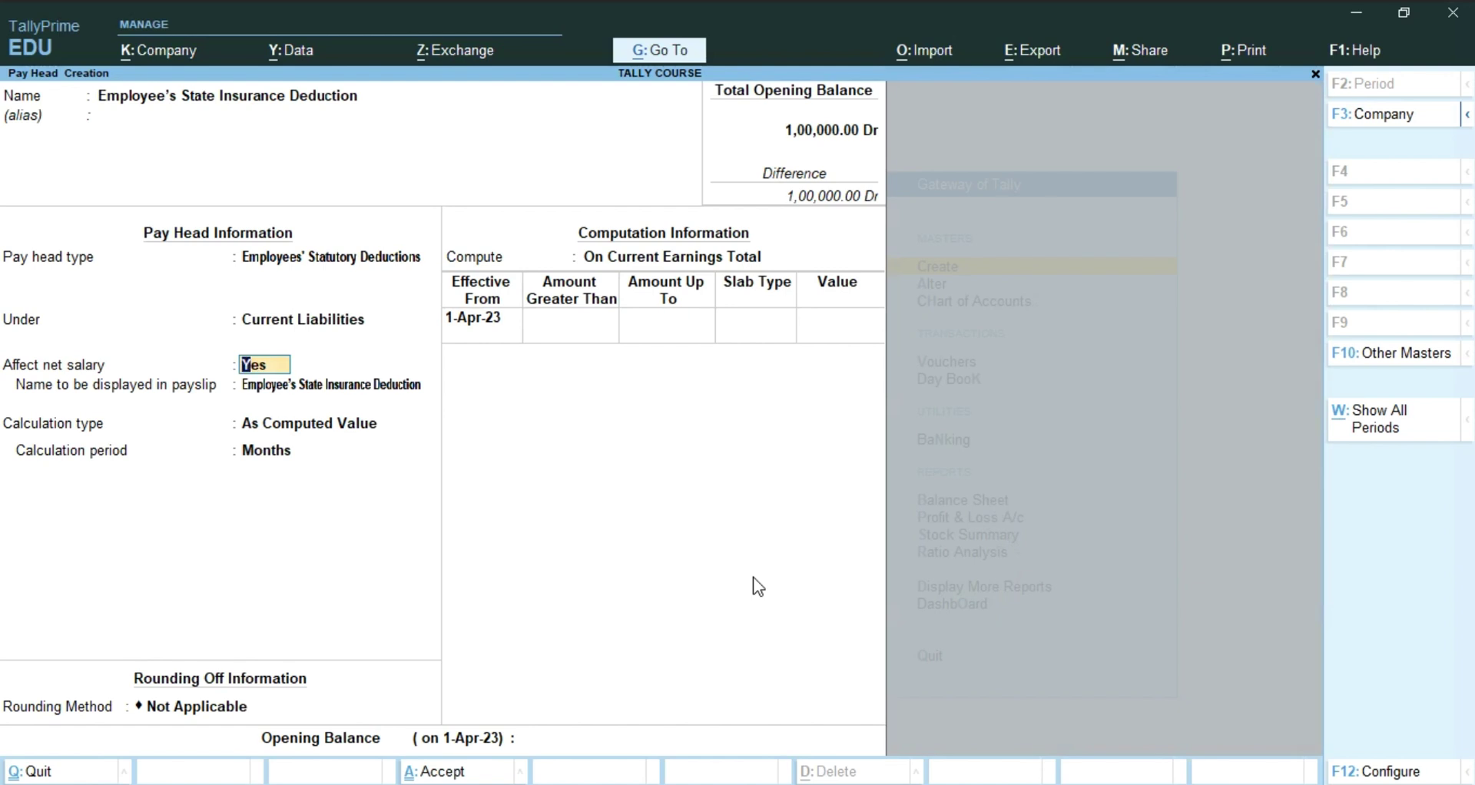
# Step: Keep the pay head affecting net salary and set its payslip name to ESI
pyautogui.press('Return')
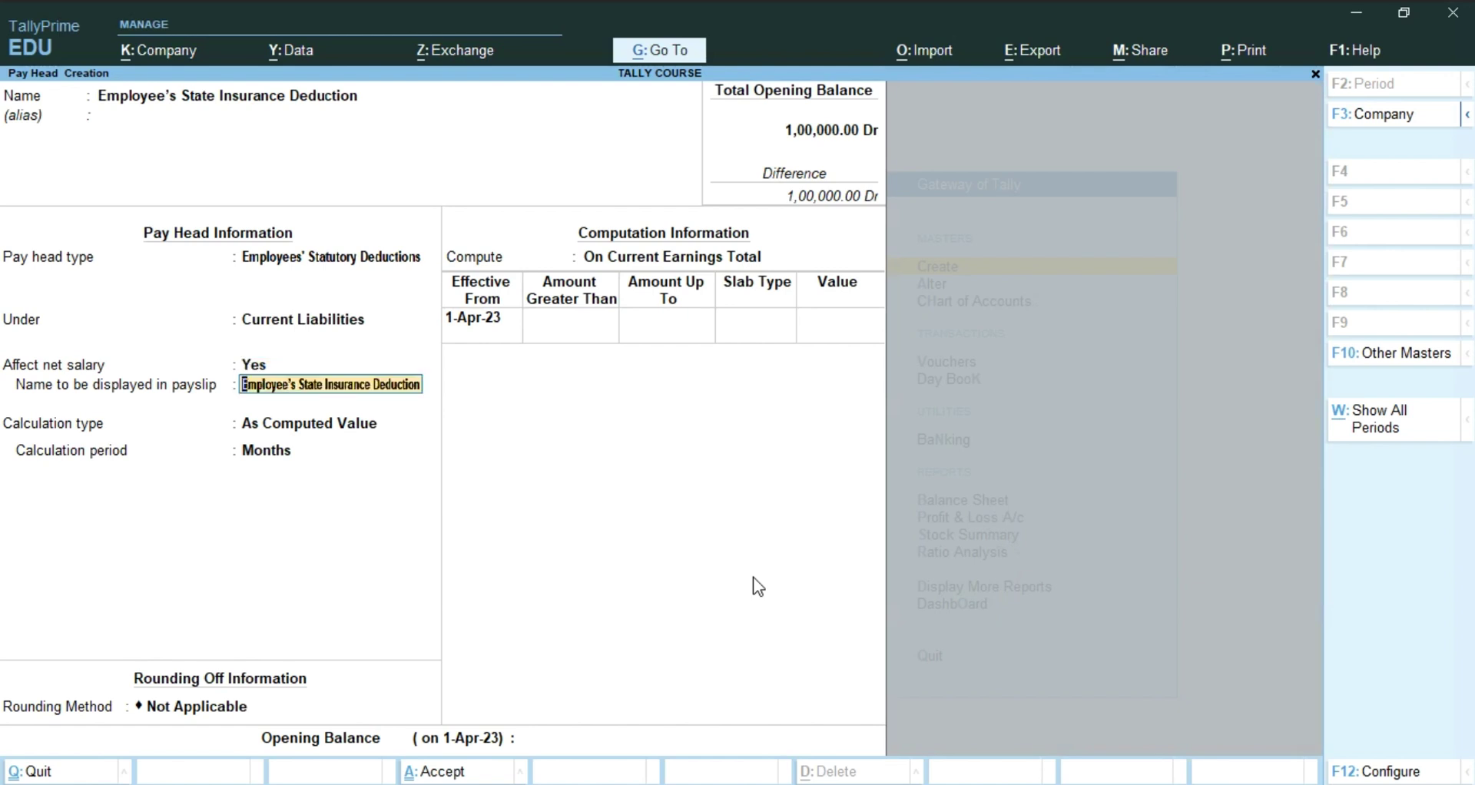
pyautogui.write('E')
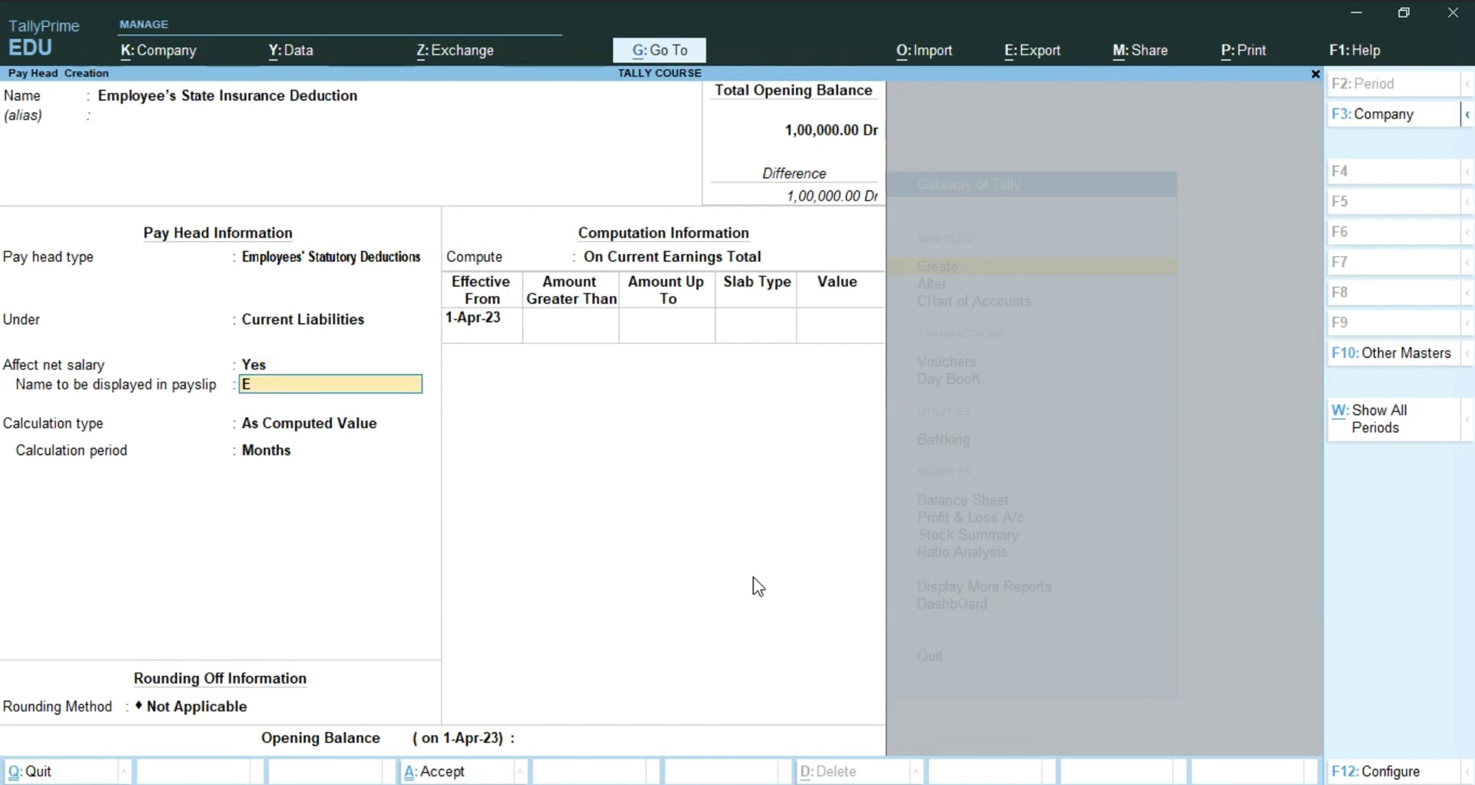
pyautogui.write('SI')
pyautogui.press('Return')
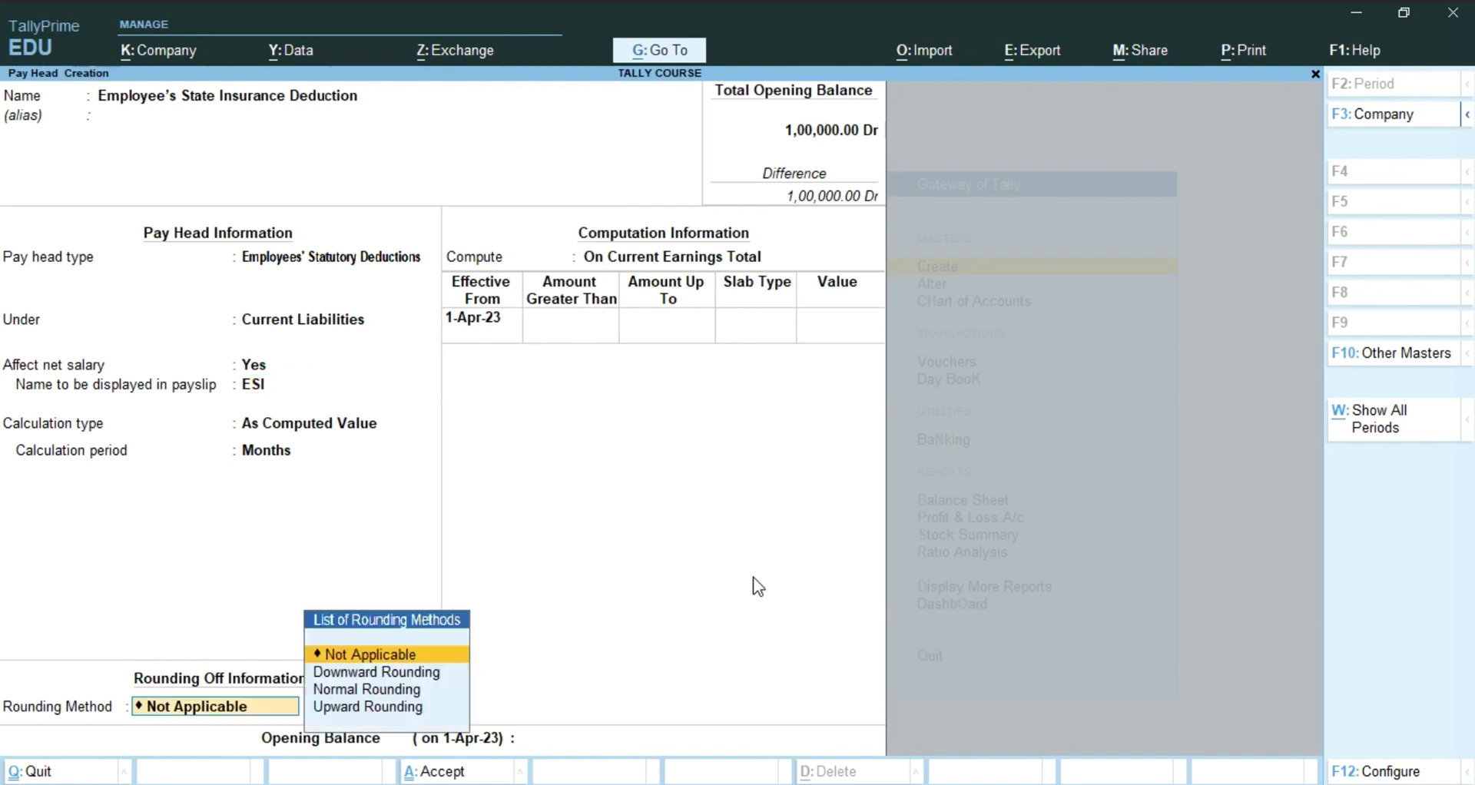
# Step: Set the computation method to On Specified Formula and choose Basic Salary as the formula's first pay head
pyautogui.press('BackSpace')
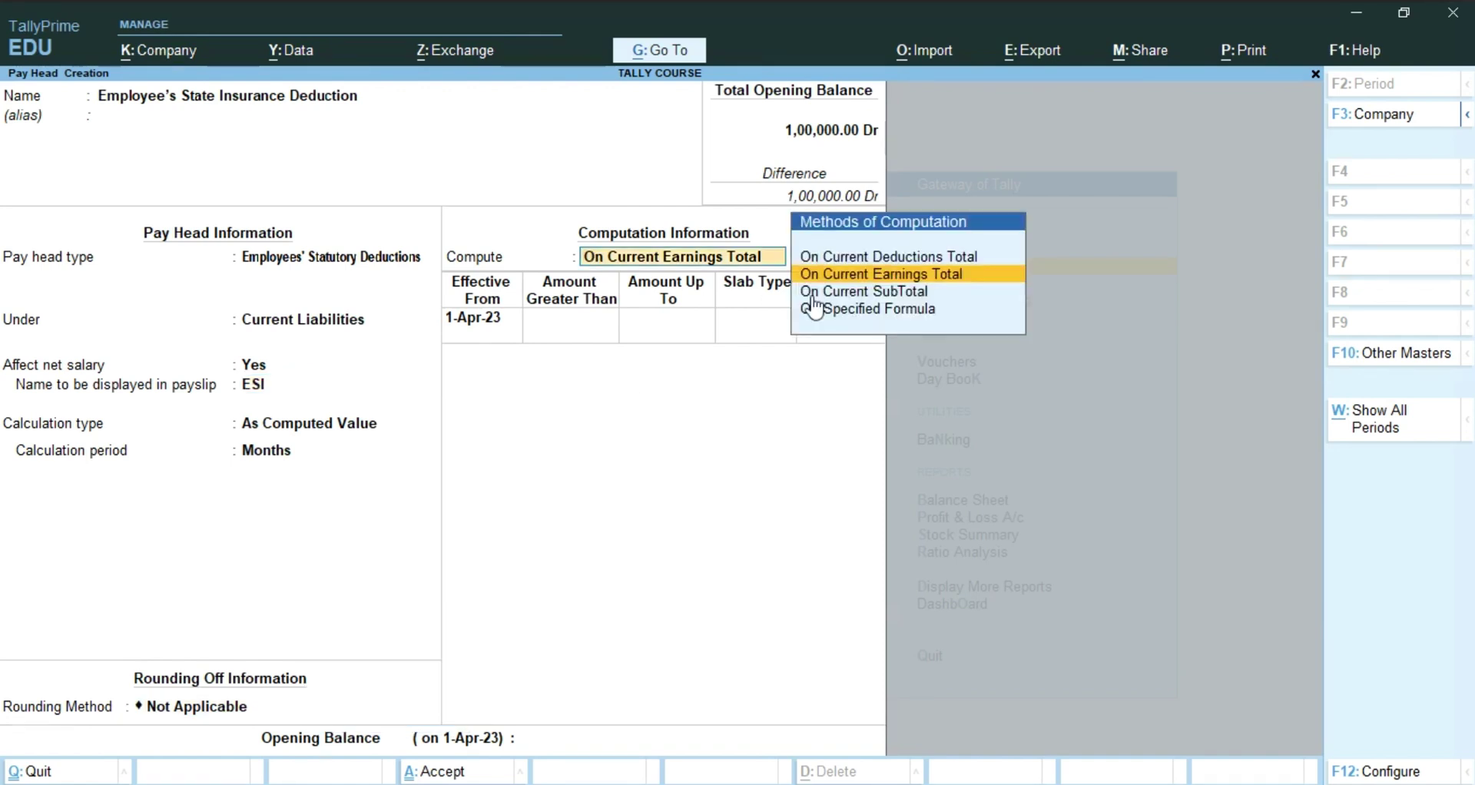
pyautogui.press('Down')
pyautogui.press('Down')
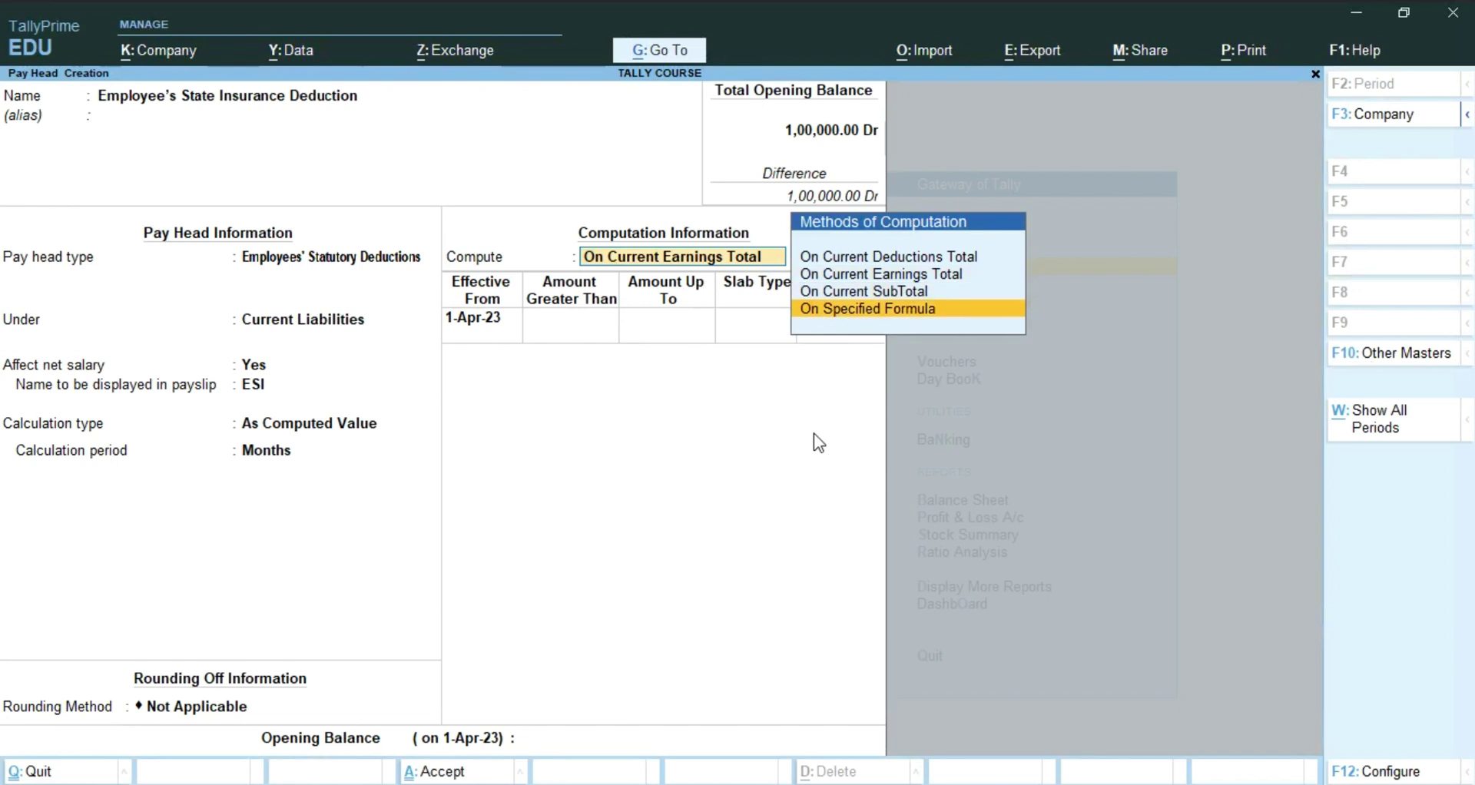
pyautogui.press('Return')
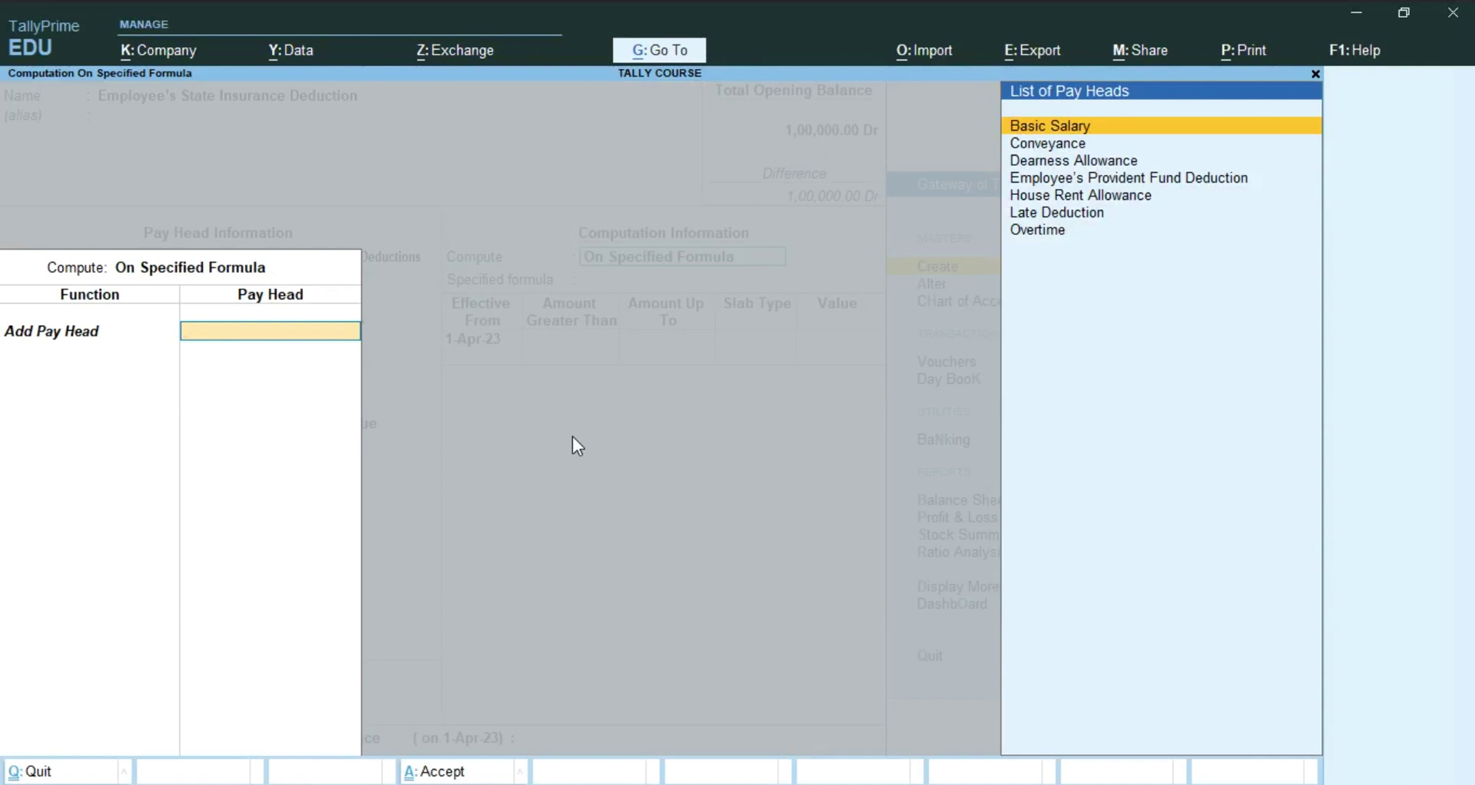
pyautogui.press('Return')
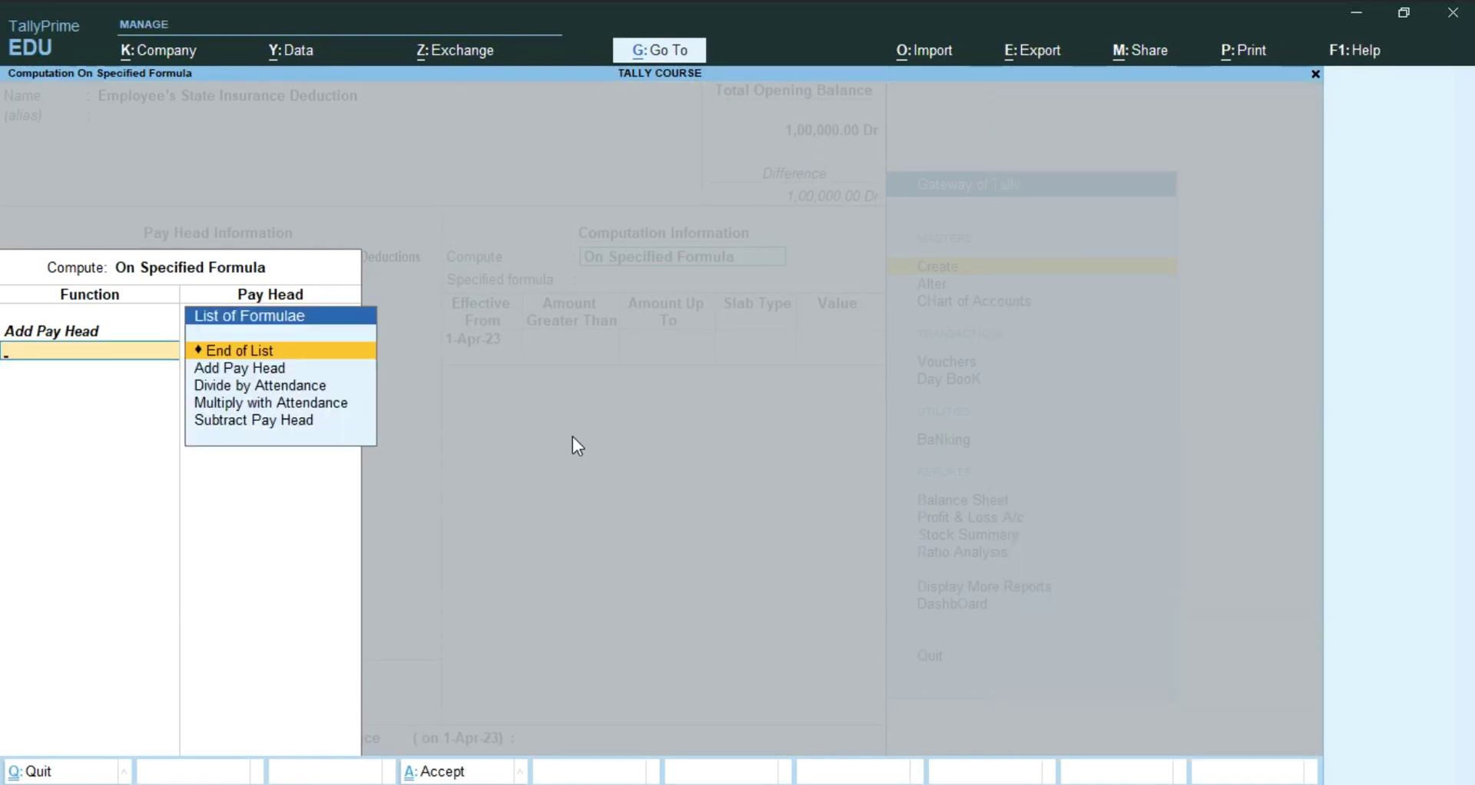
# Step: Add House Rent Allowance to the specified formula with the Add Pay Head function
pyautogui.press('Down')
pyautogui.press('Return')
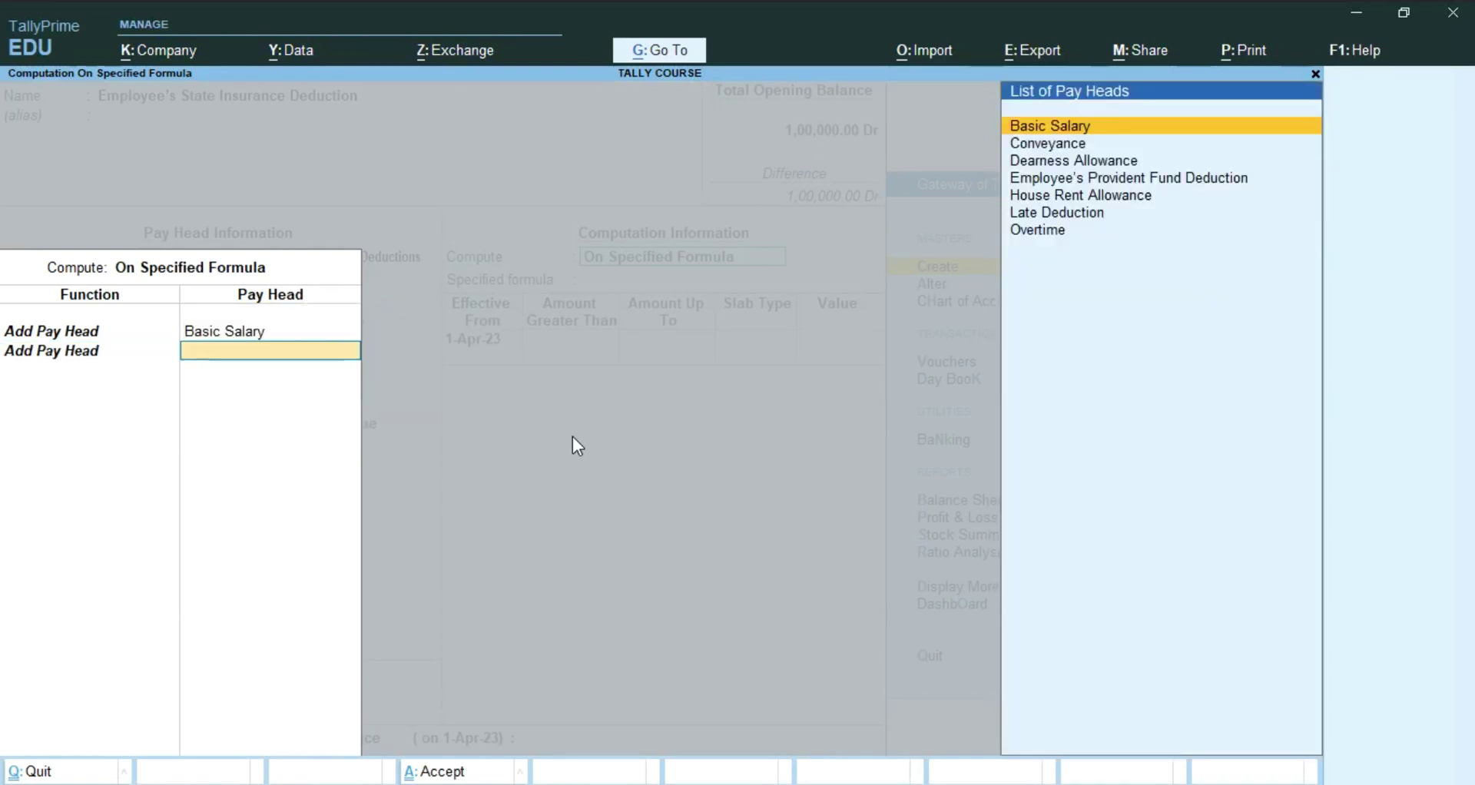
pyautogui.press('Down')
pyautogui.press('Down')
pyautogui.press('Down')
pyautogui.press('Down')
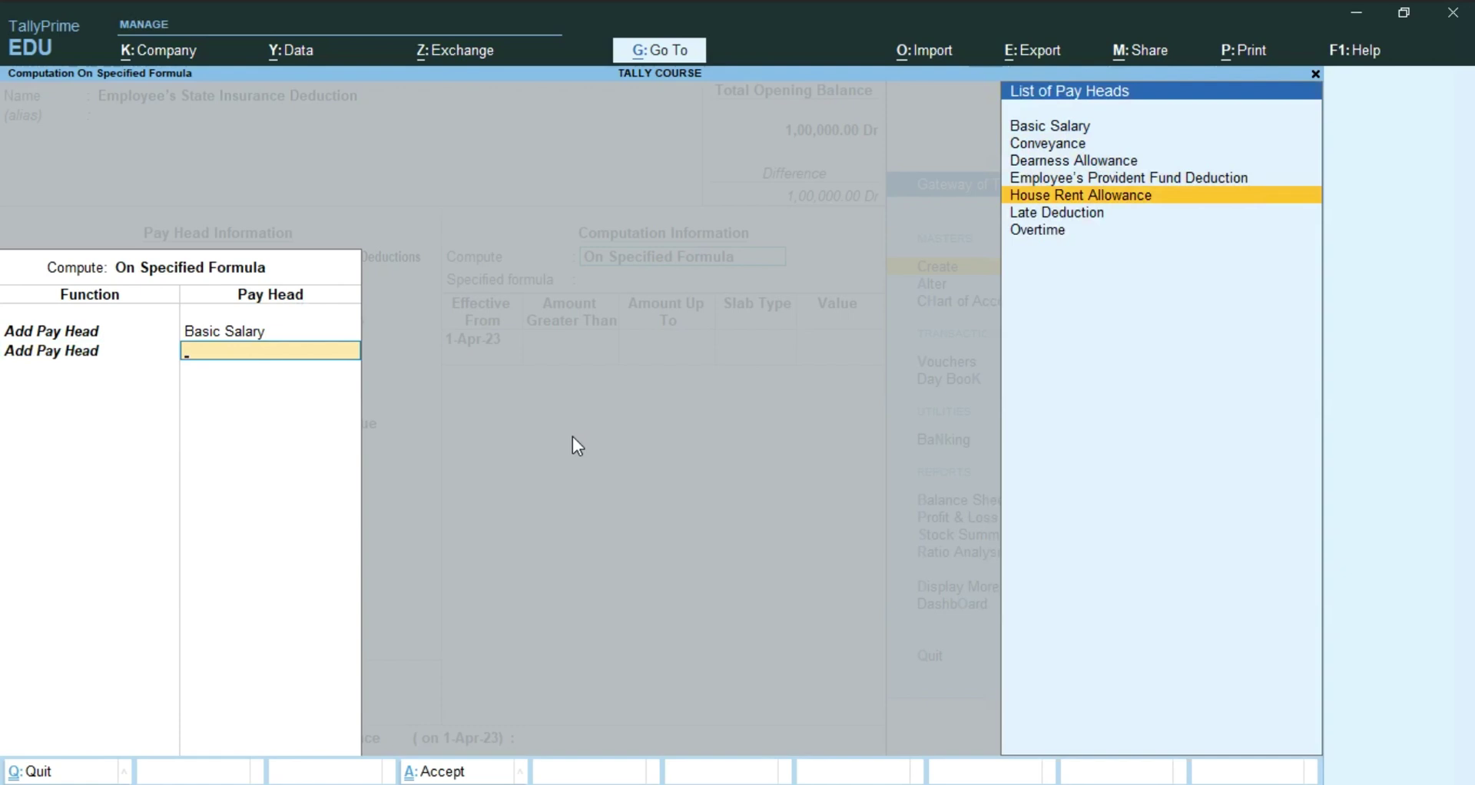
pyautogui.press('Return')
# Step: Add Overtime to the specified formula with the Add Pay Head function
pyautogui.press('Down')
pyautogui.press('Down')
pyautogui.press('Up')
pyautogui.press('Return')
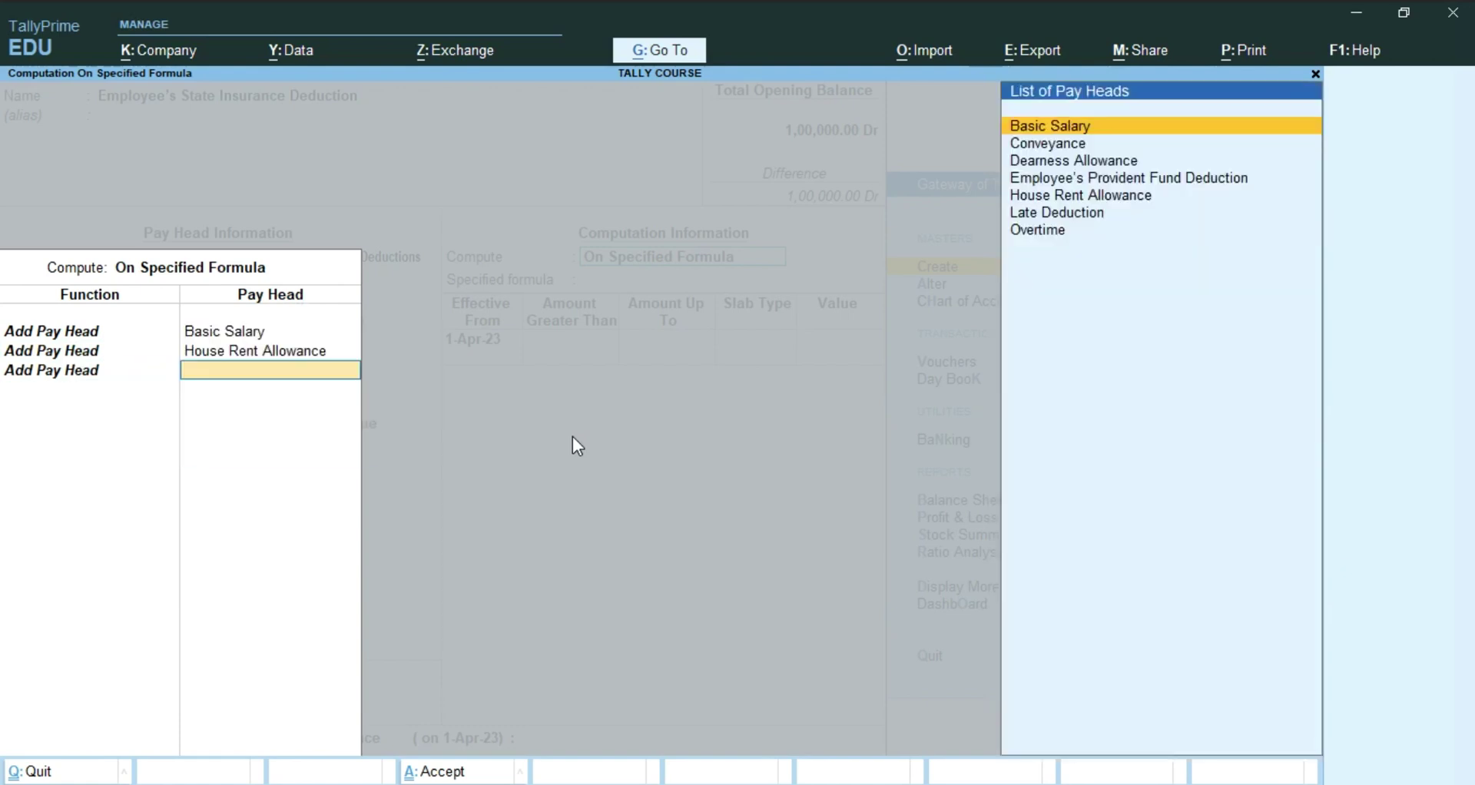
pyautogui.press('Down')
pyautogui.press('Down')
pyautogui.press('Down')
pyautogui.press('Down')
pyautogui.press('Down')
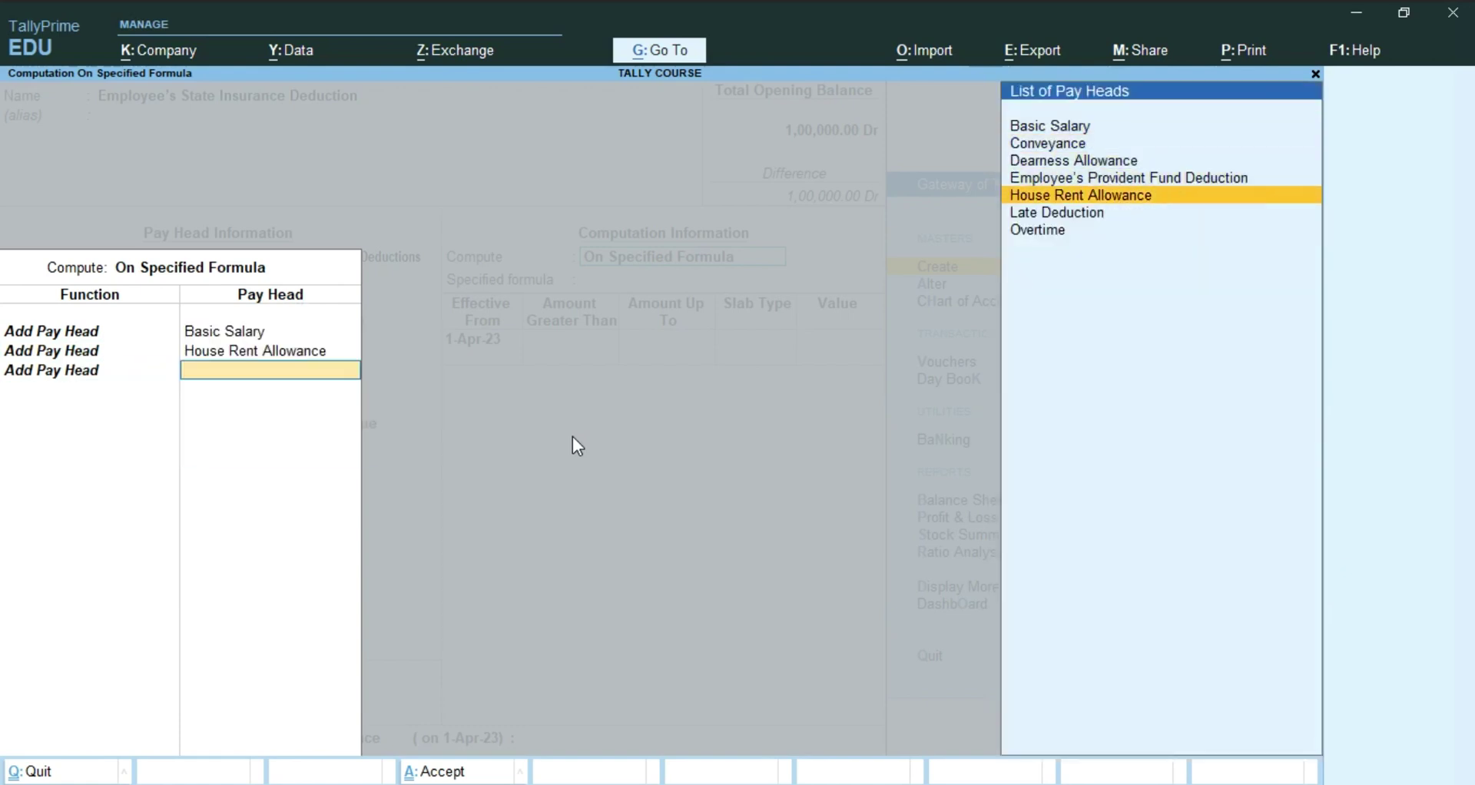
pyautogui.press('Down')
pyautogui.press('Return')
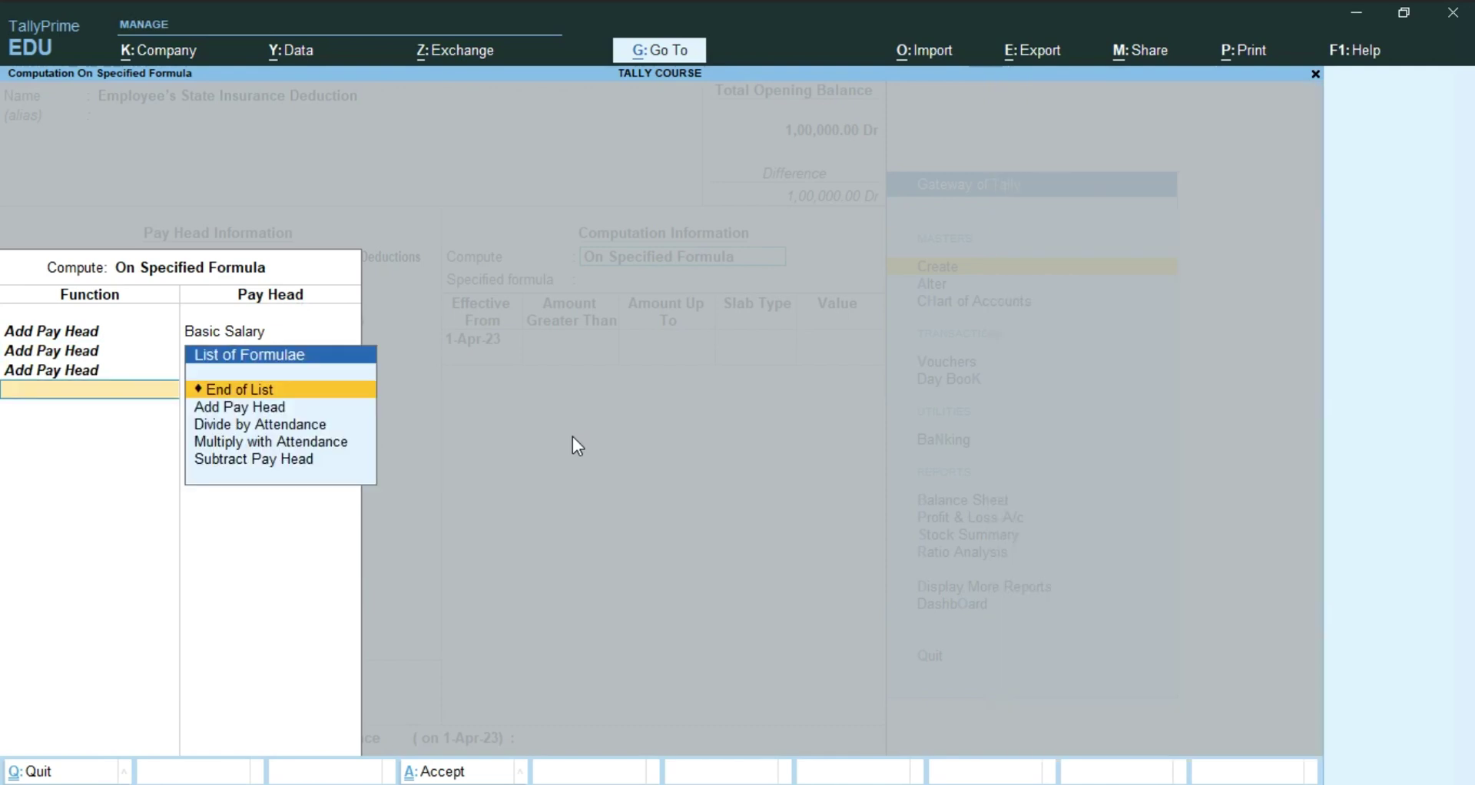
# Step: Add Conveyance to the specified formula with the Add Pay Head function and end the formula list
pyautogui.press('Down')
pyautogui.press('Return')
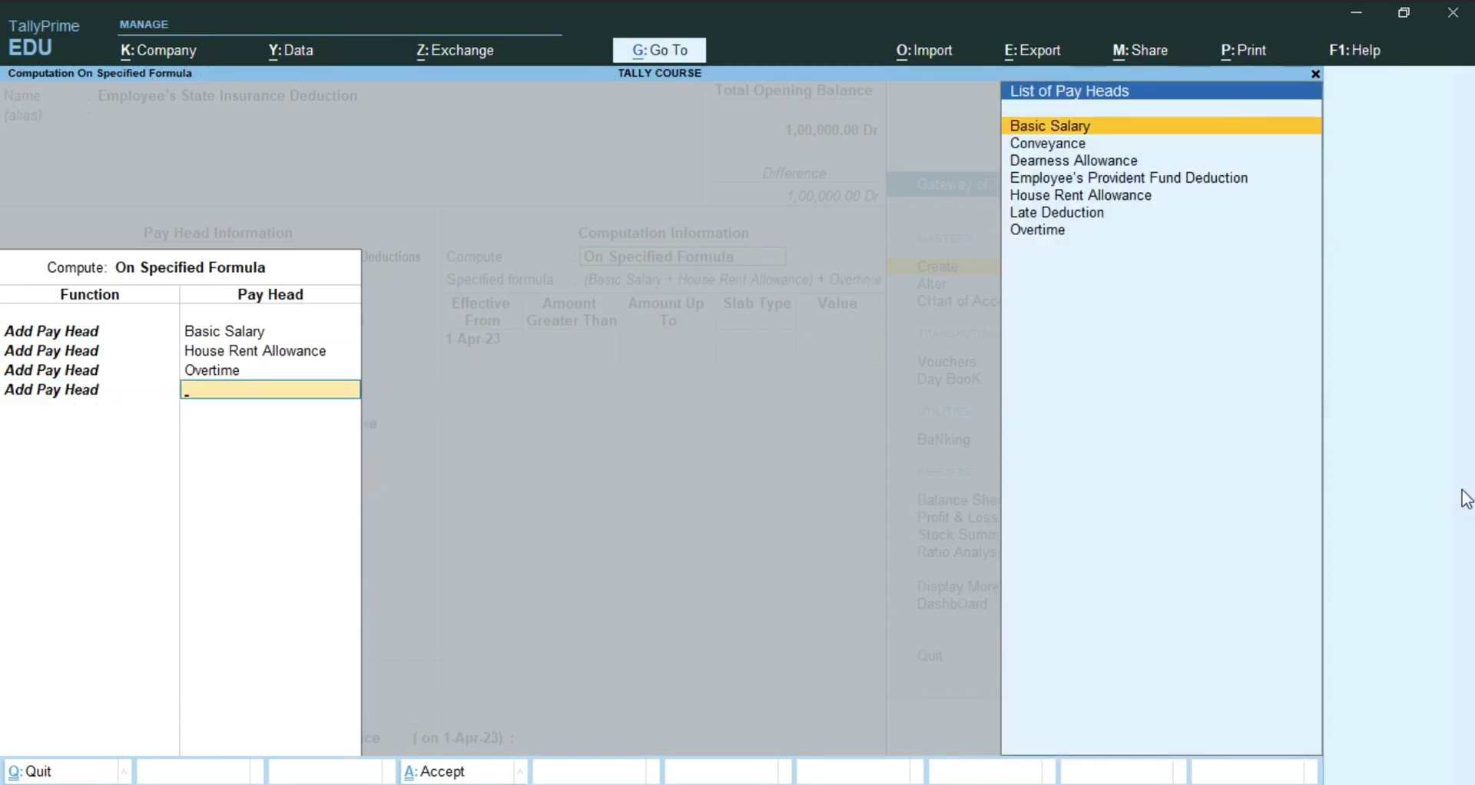
pyautogui.press('Down')
pyautogui.press('Return')
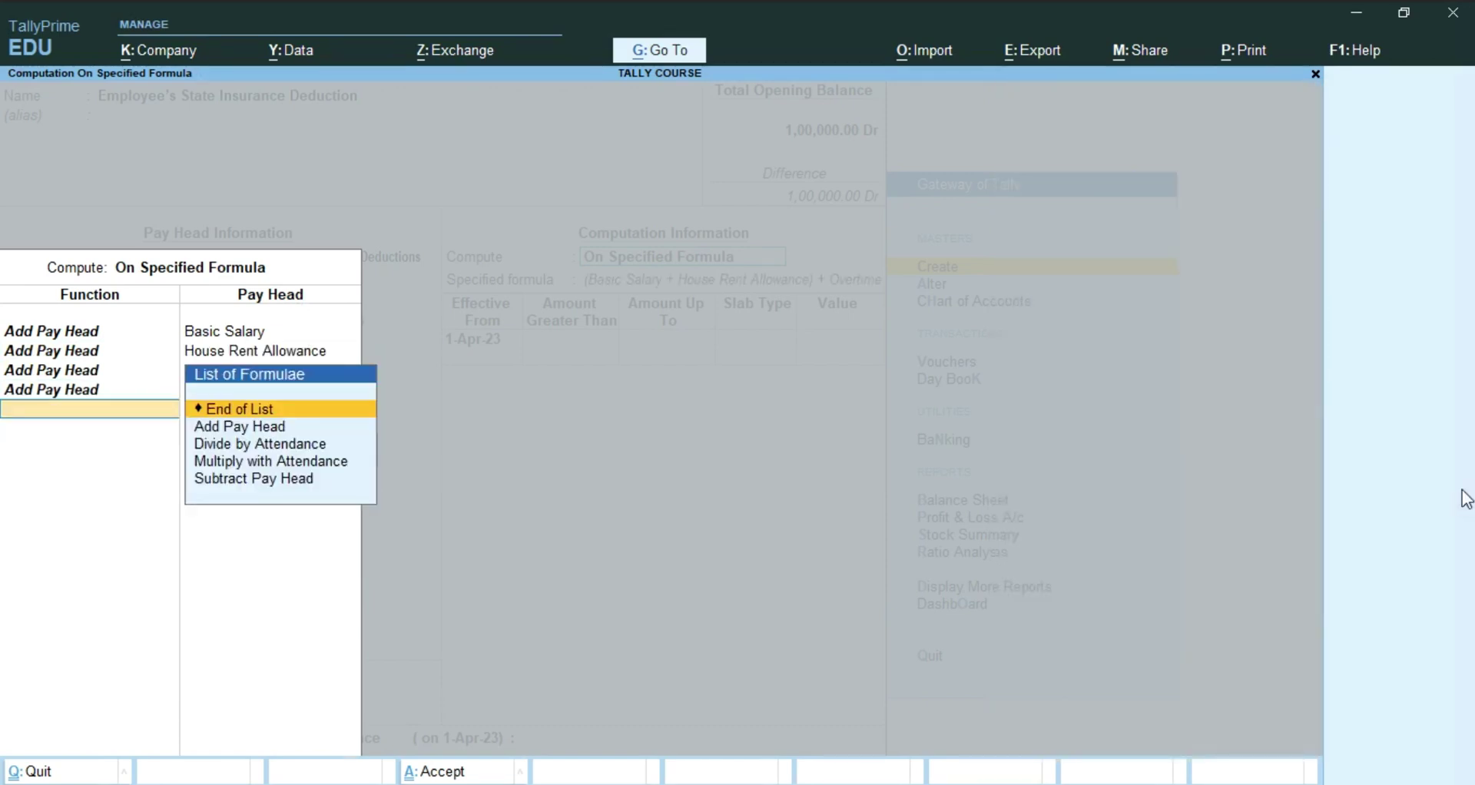
pyautogui.press('Return')
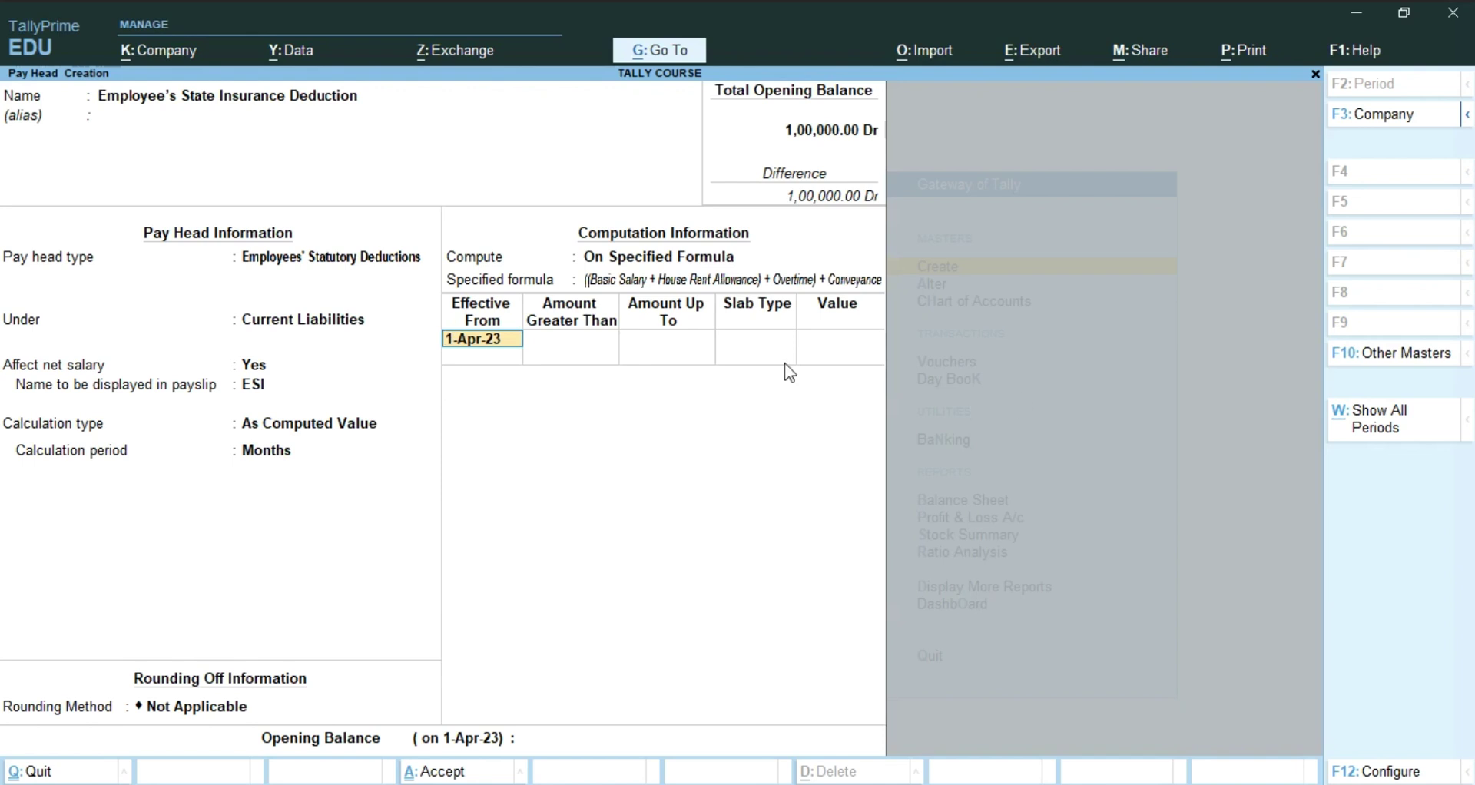
# Step: Review the pay heads in the Employee's State Insurance Deduction formula and accept it as is
pyautogui.click(754, 255)
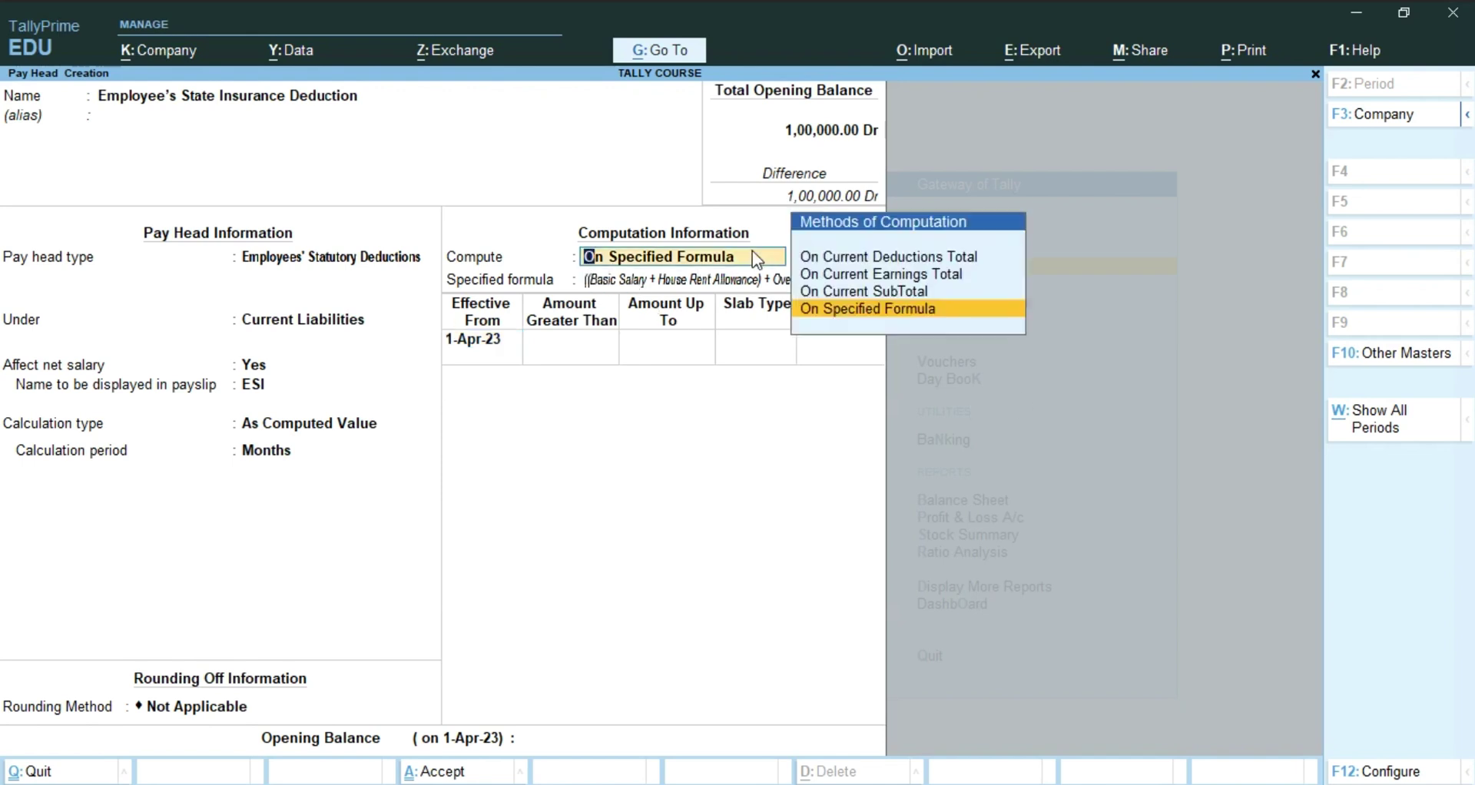
pyautogui.press('Return')
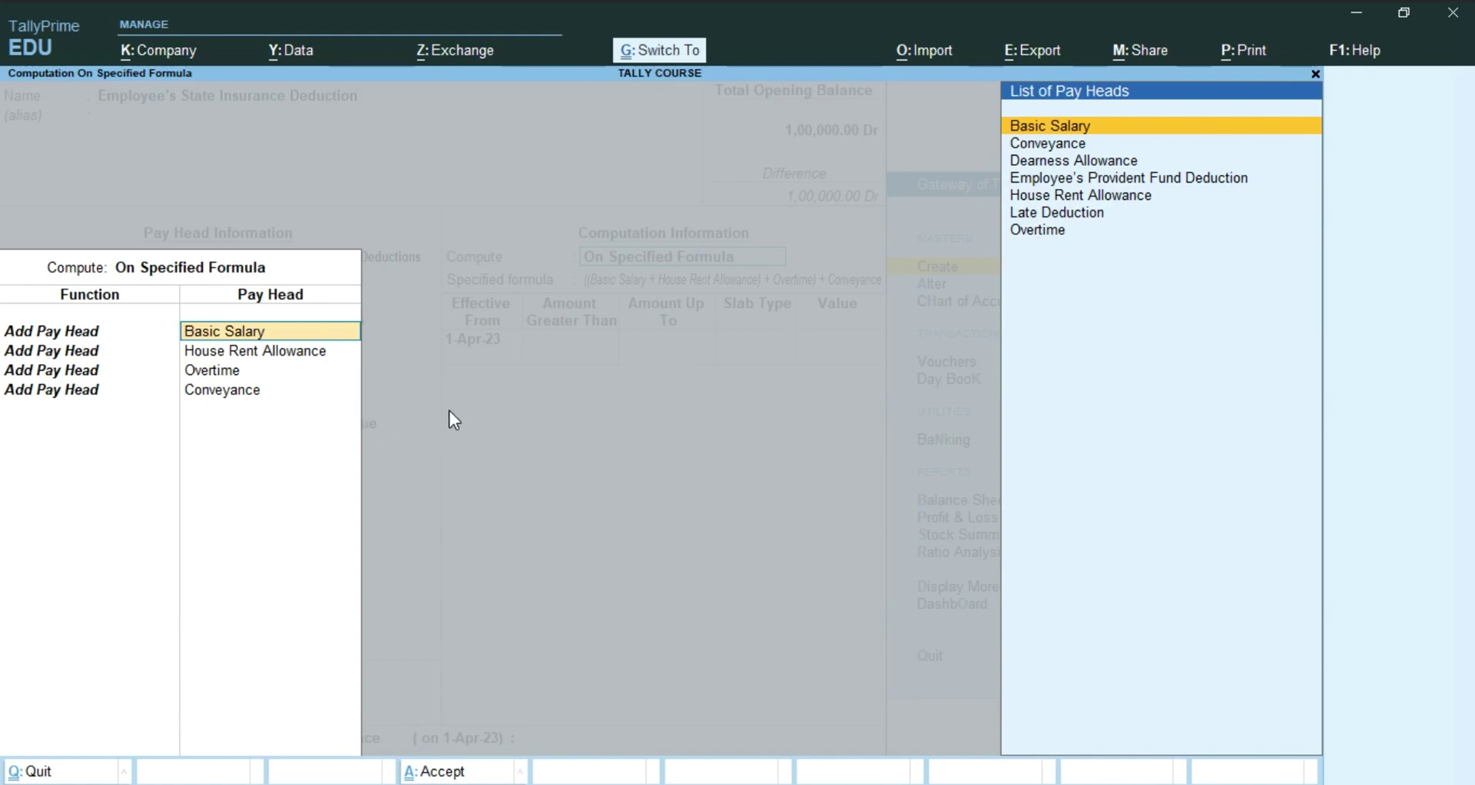
pyautogui.hotkey('ctrl', 'a')
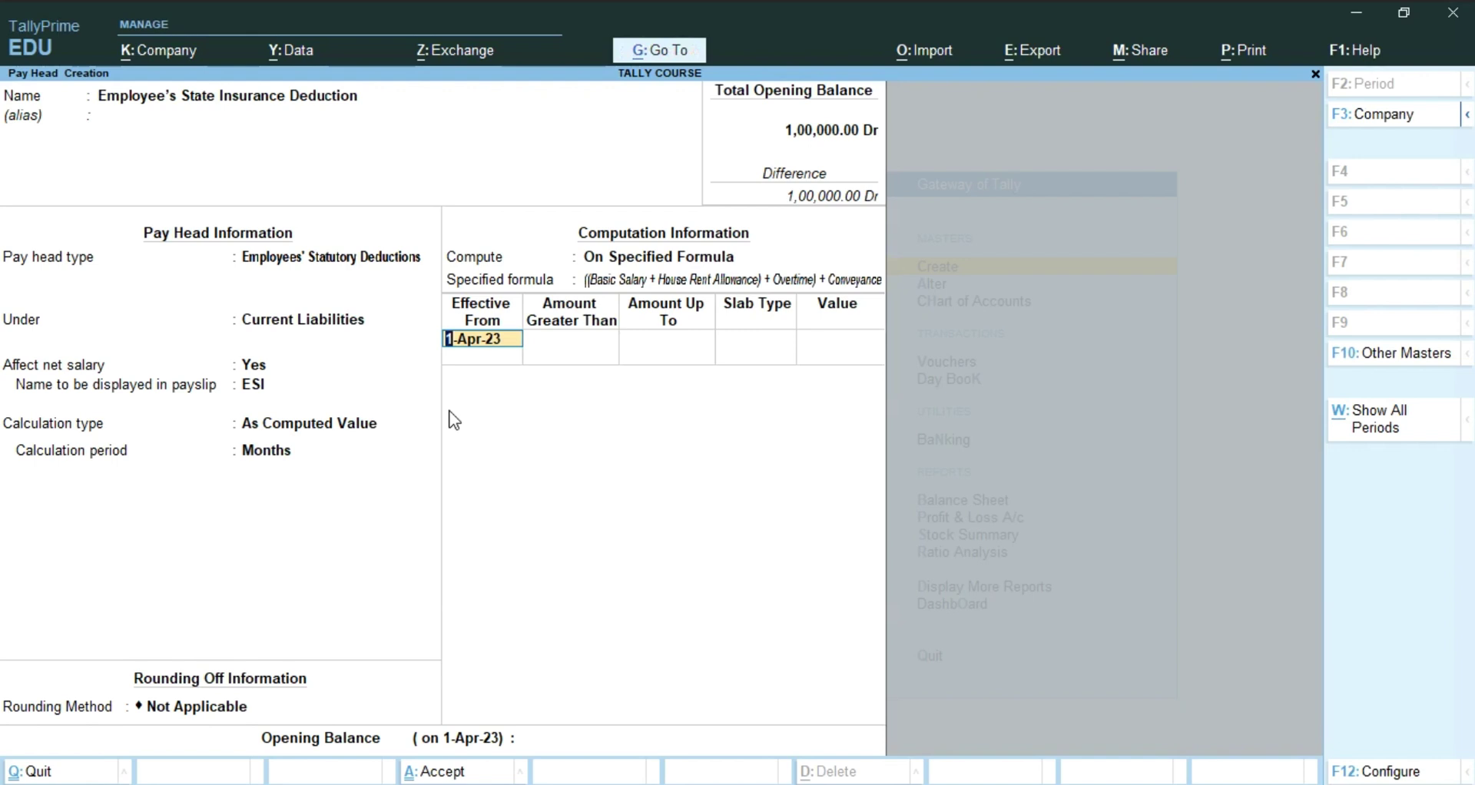
# Step: Define a Percentage slab of 2% effective from 1-Apr-23 and save the Employee's State Insurance Deduction pay head
pyautogui.press('Return')
pyautogui.press('Return')
pyautogui.press('Return')
pyautogui.press('Return')
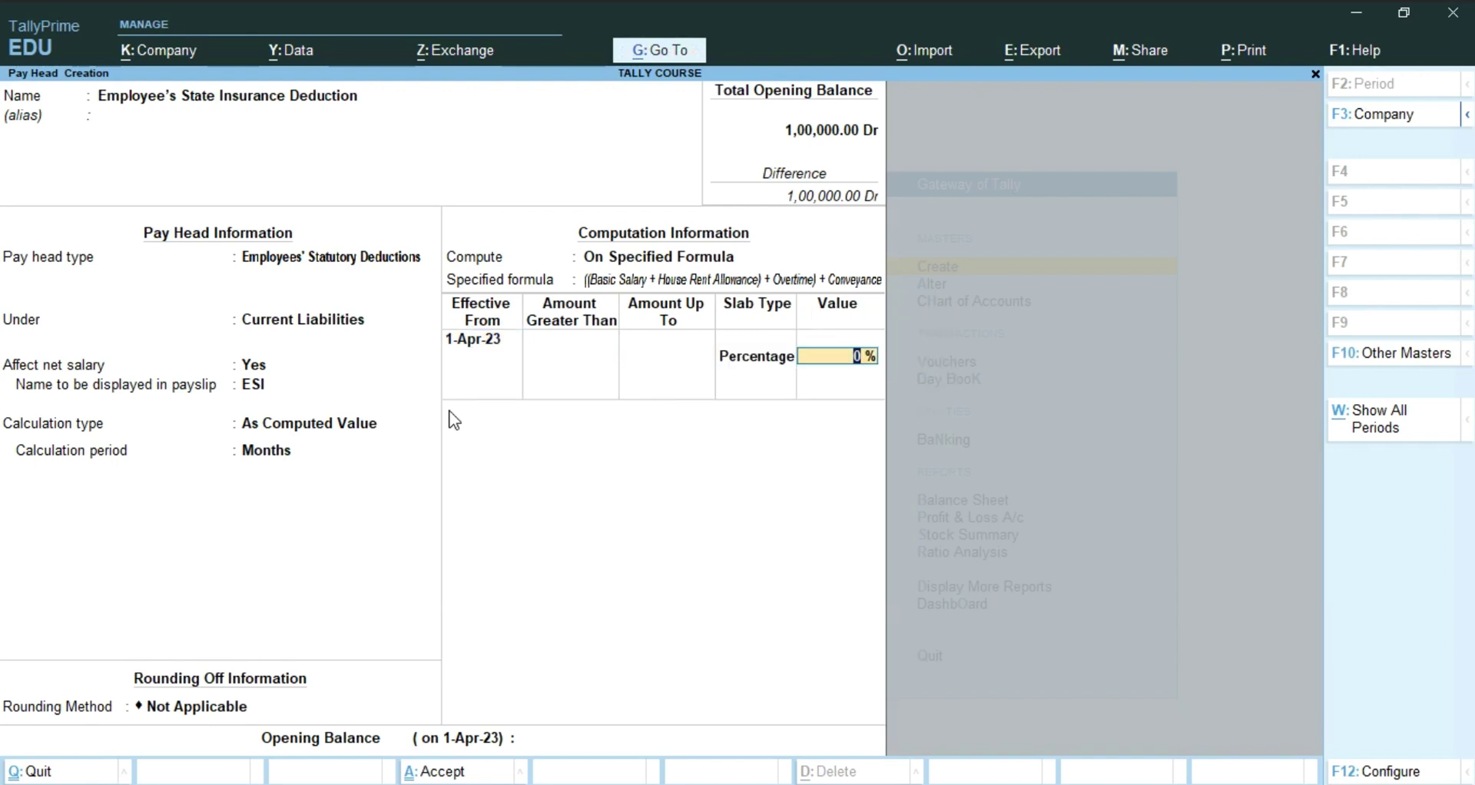
pyautogui.write('2')
pyautogui.press('Return')
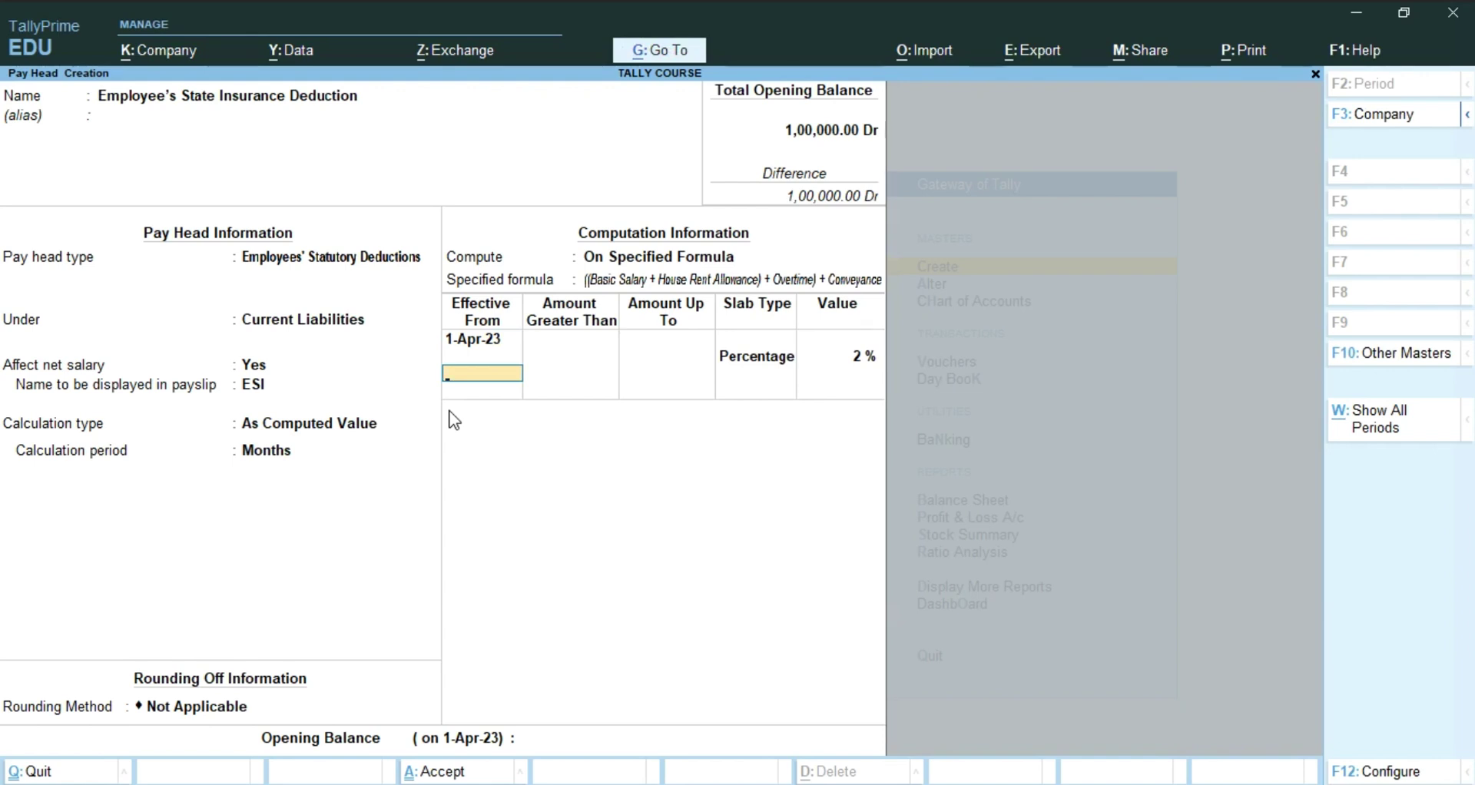
pyautogui.press('ctrl')
pyautogui.hotkey('ctrl', 'a')
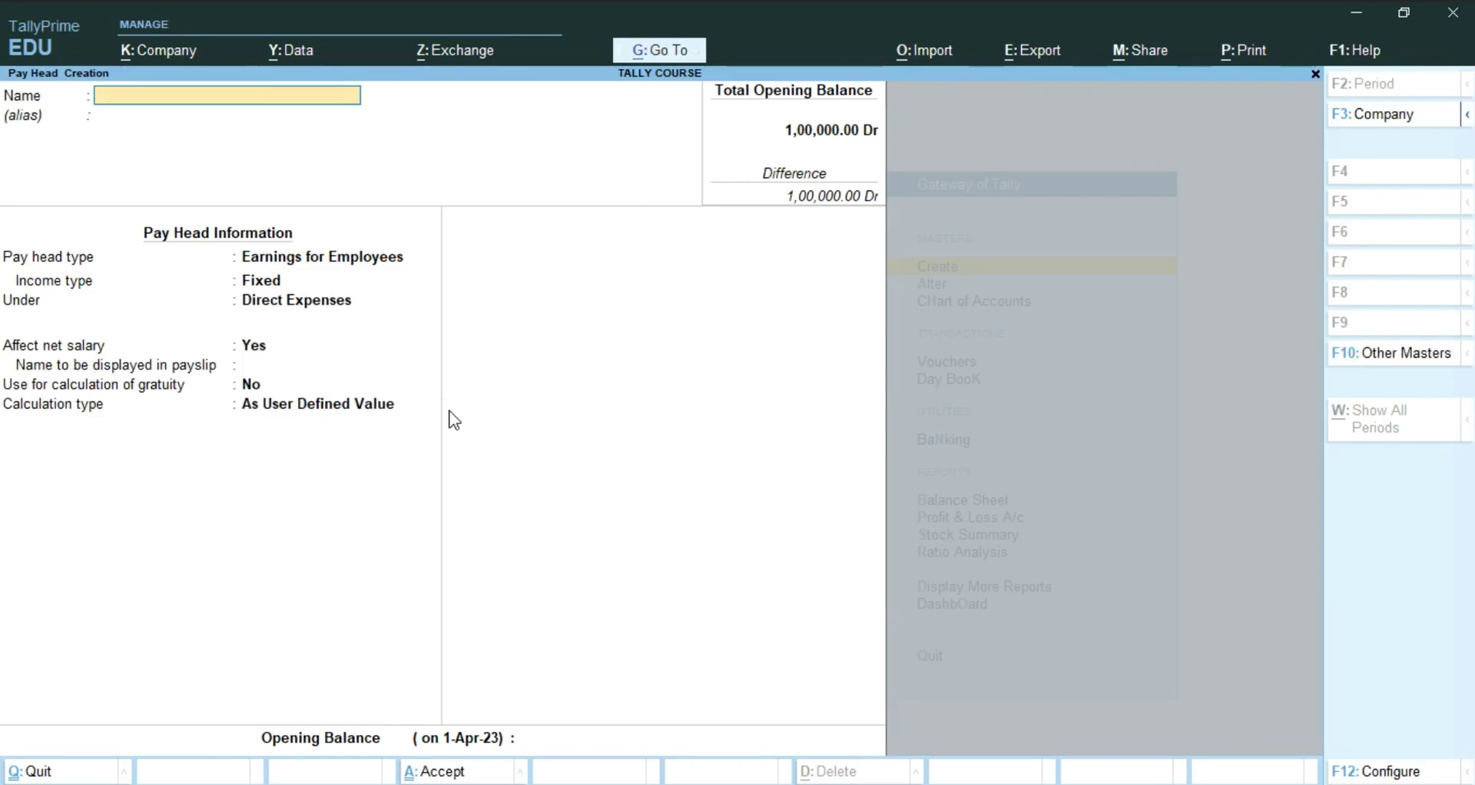
# Step: Copy the Professional Tax heading from the web guide and paste it in TallyPrime as the new pay head's name
pyautogui.hotkey('alt', 'Tab')
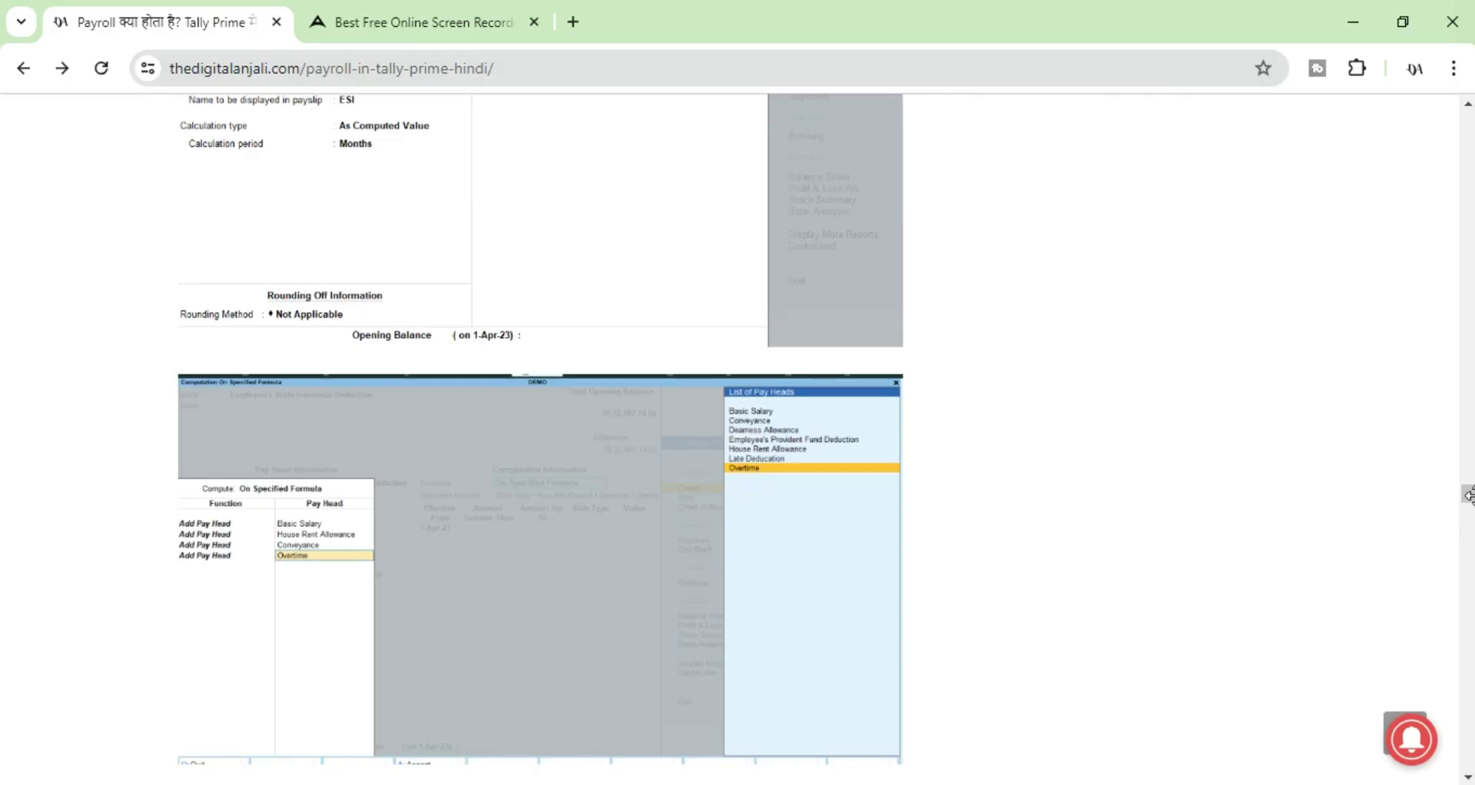
pyautogui.moveTo(1468, 499); pyautogui.dragTo(1468, 511)
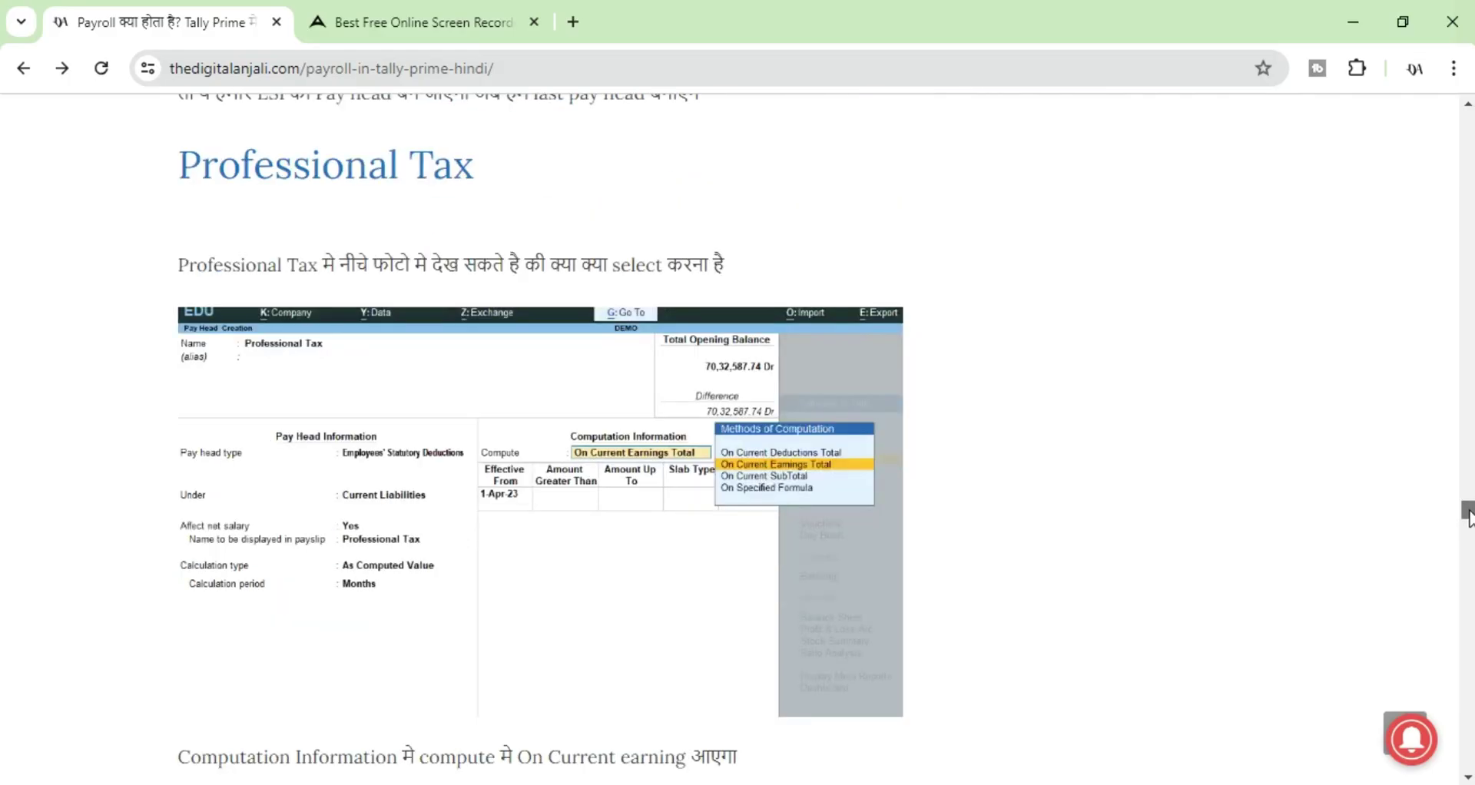
pyautogui.doubleClick(398, 165)
pyautogui.tripleClick(362, 169)
pyautogui.hotkey('ctrl', 'c')
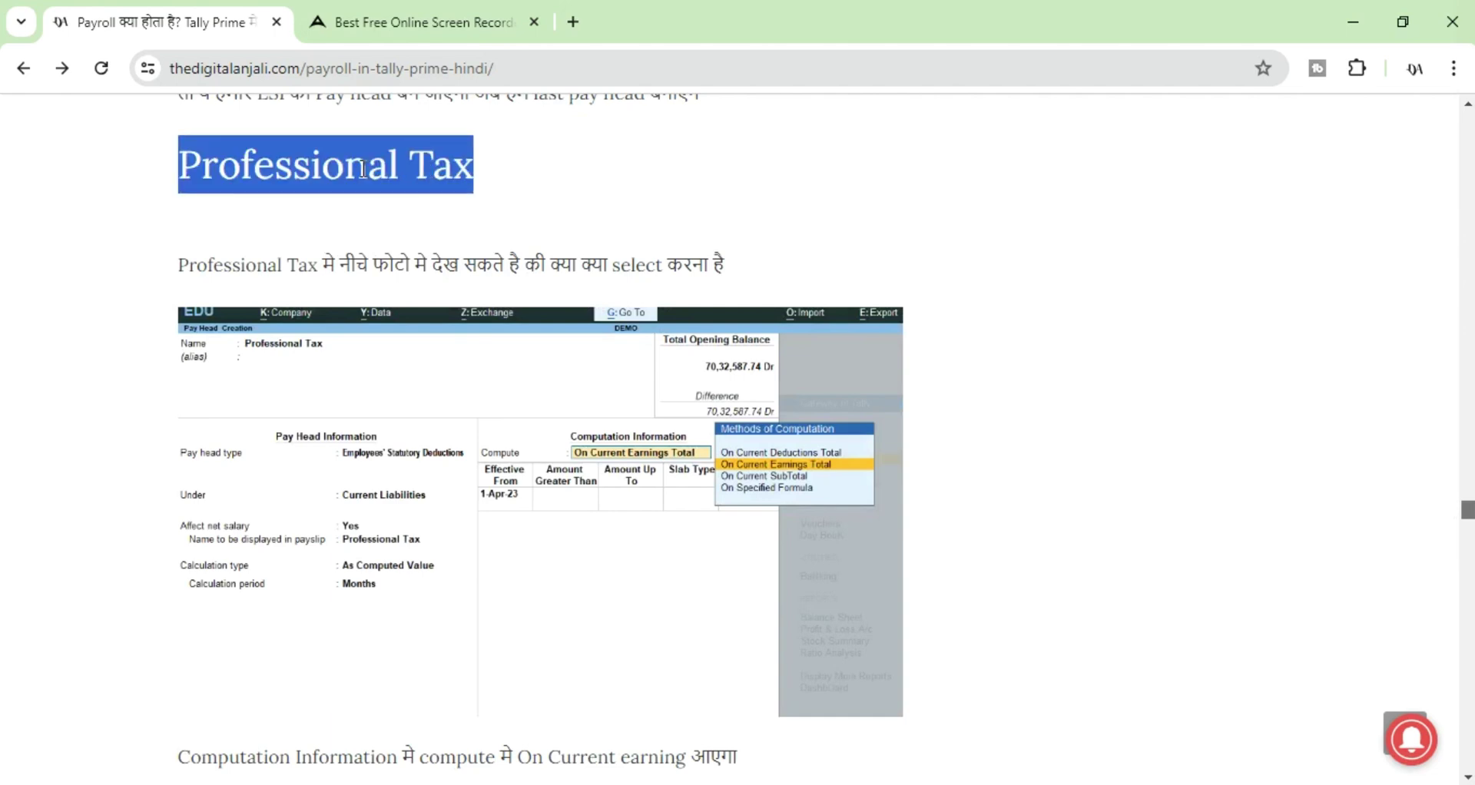
pyautogui.hotkey('alt', 'Tab')
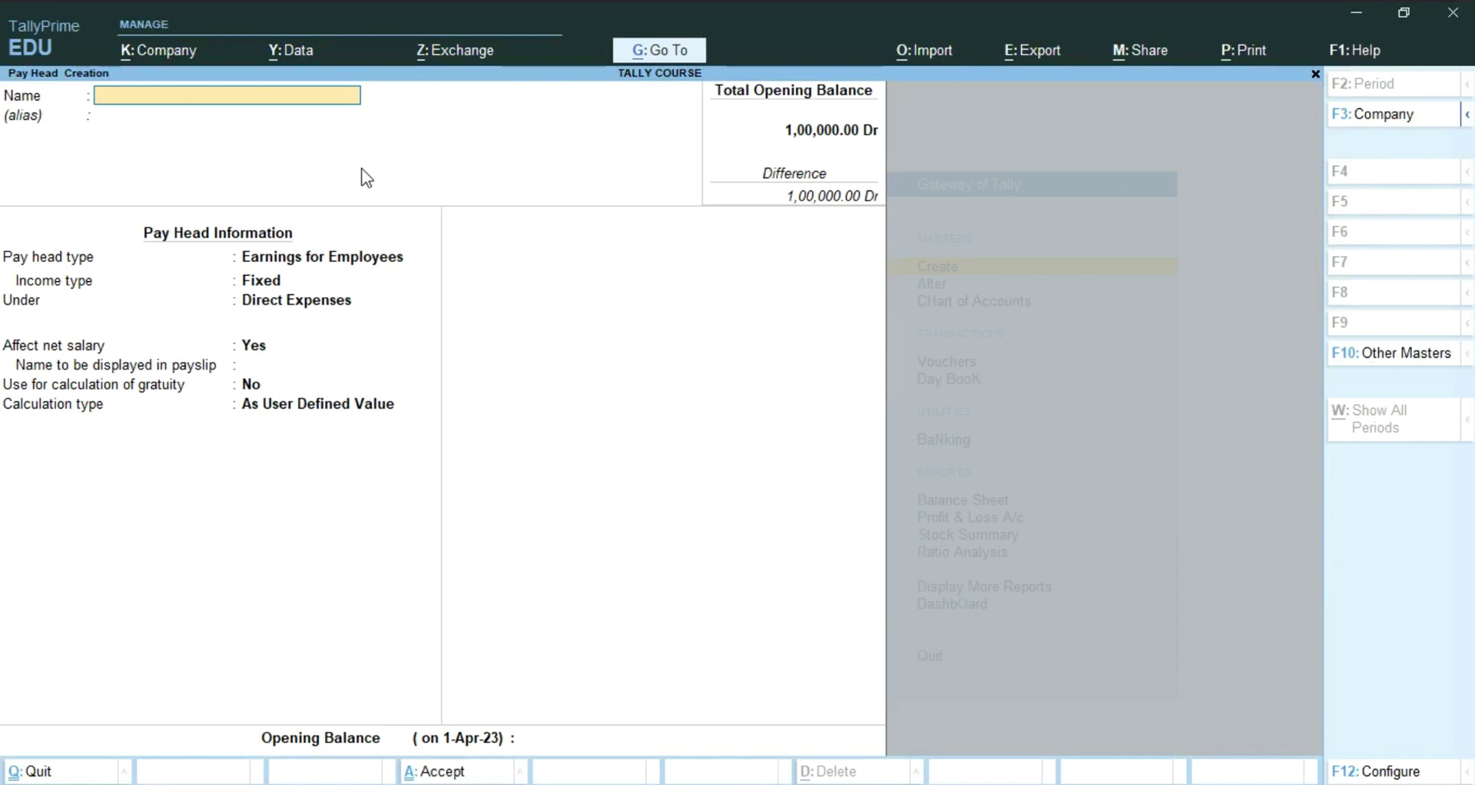
pyautogui.hotkey('ctrl', 'v')
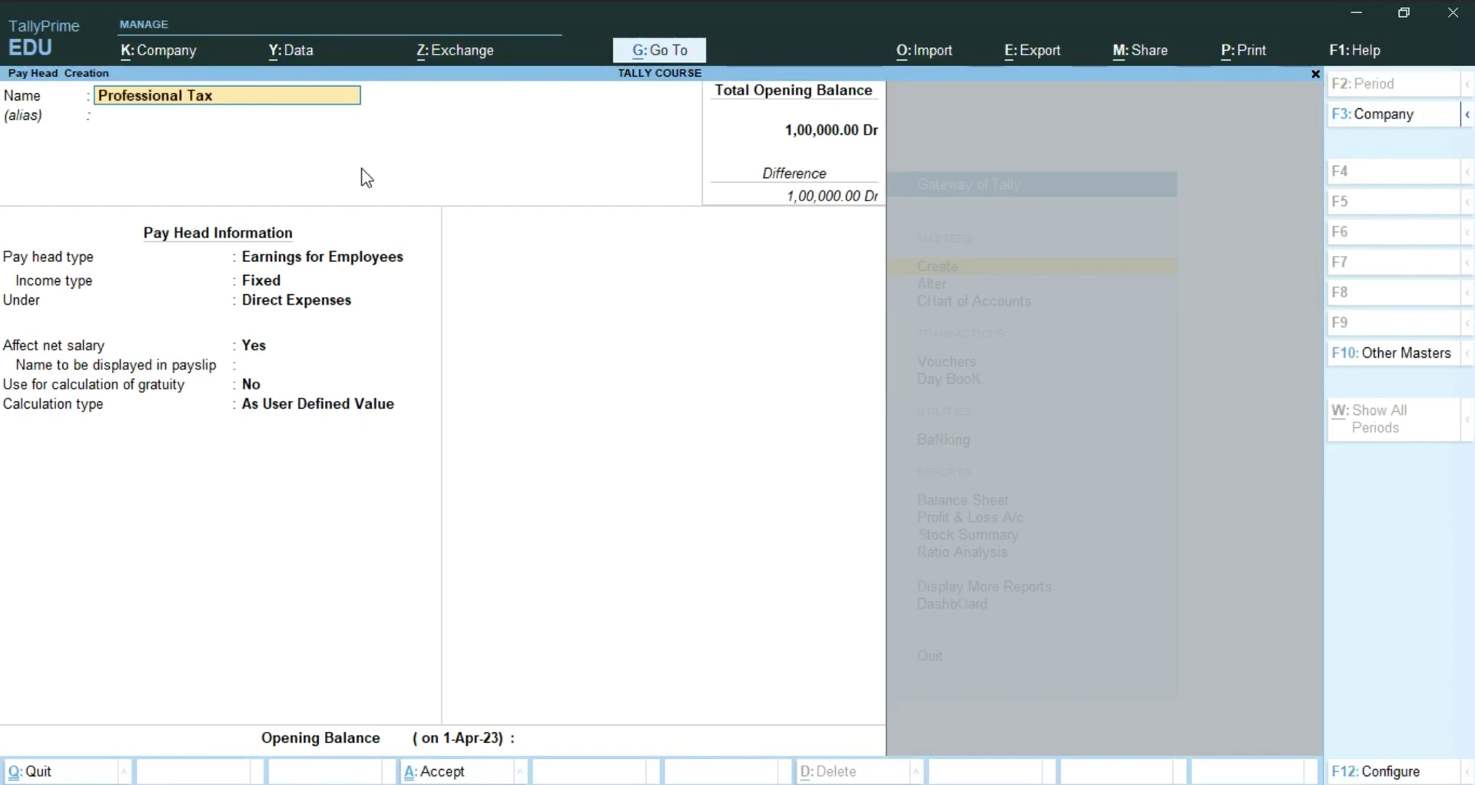
# Step: Set the pay head type to Employees' Statutory Deductions and place it under Current Liabilities
pyautogui.press('Return')
pyautogui.press('Return')
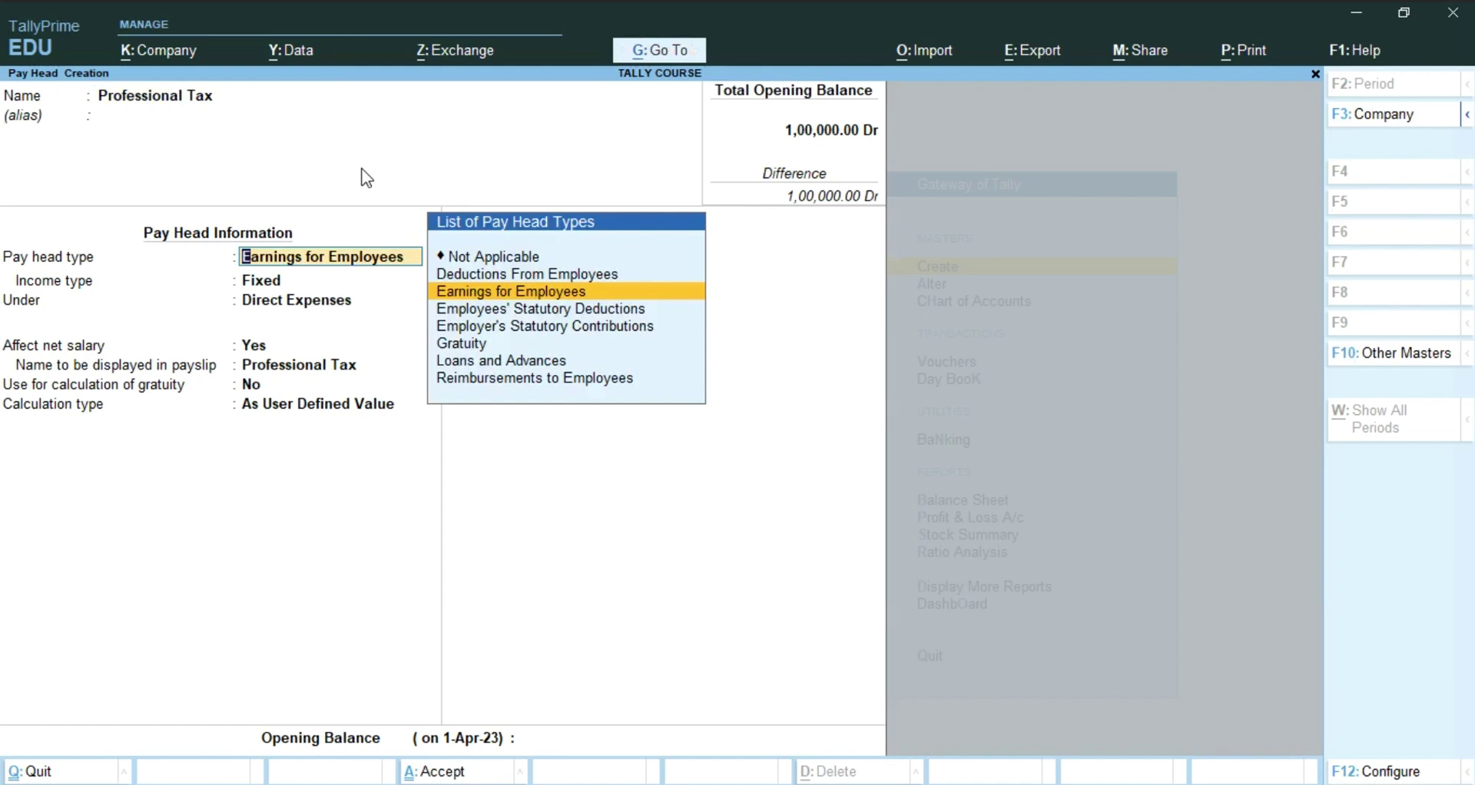
pyautogui.press('Down')
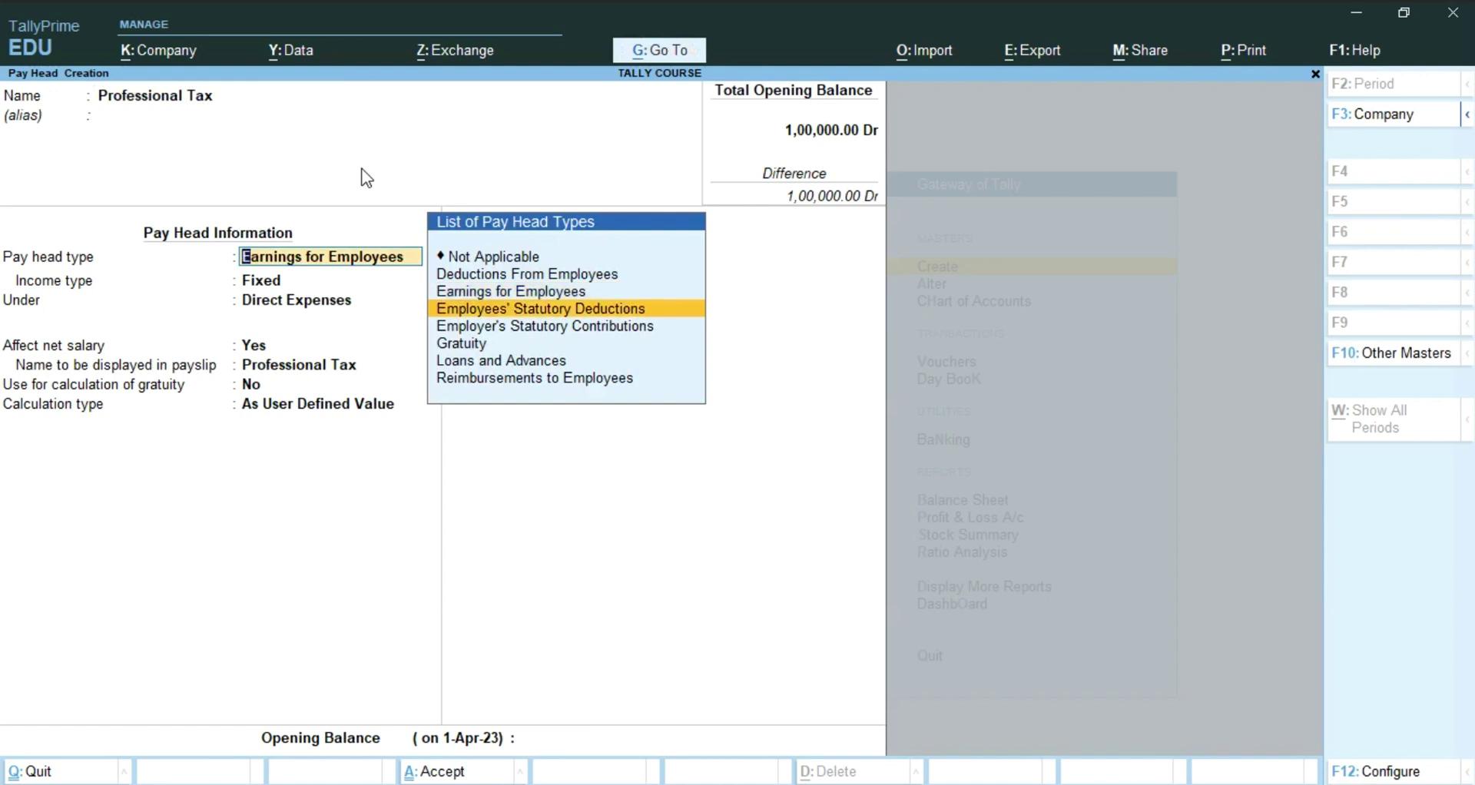
pyautogui.press('Return')
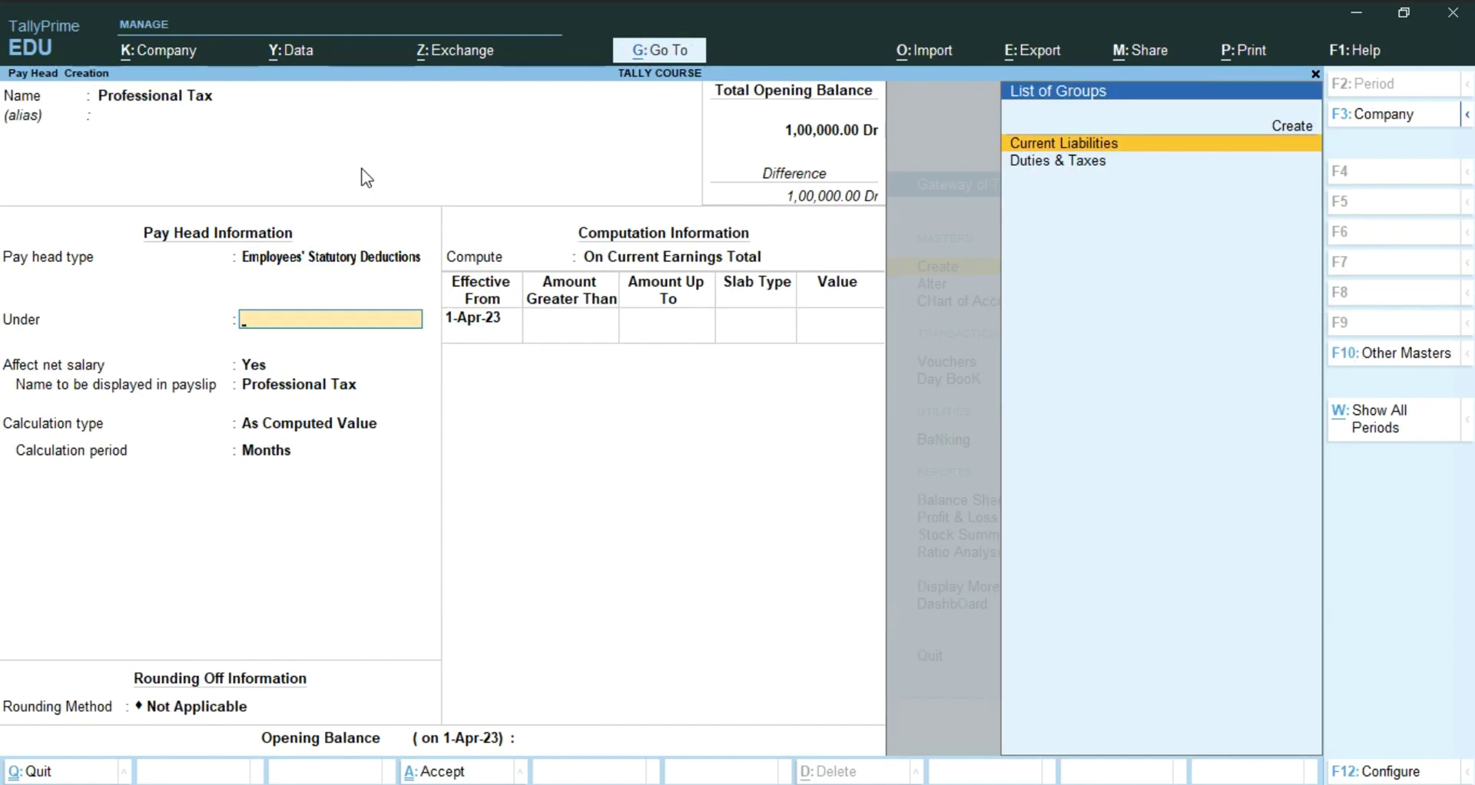
pyautogui.press('Return')
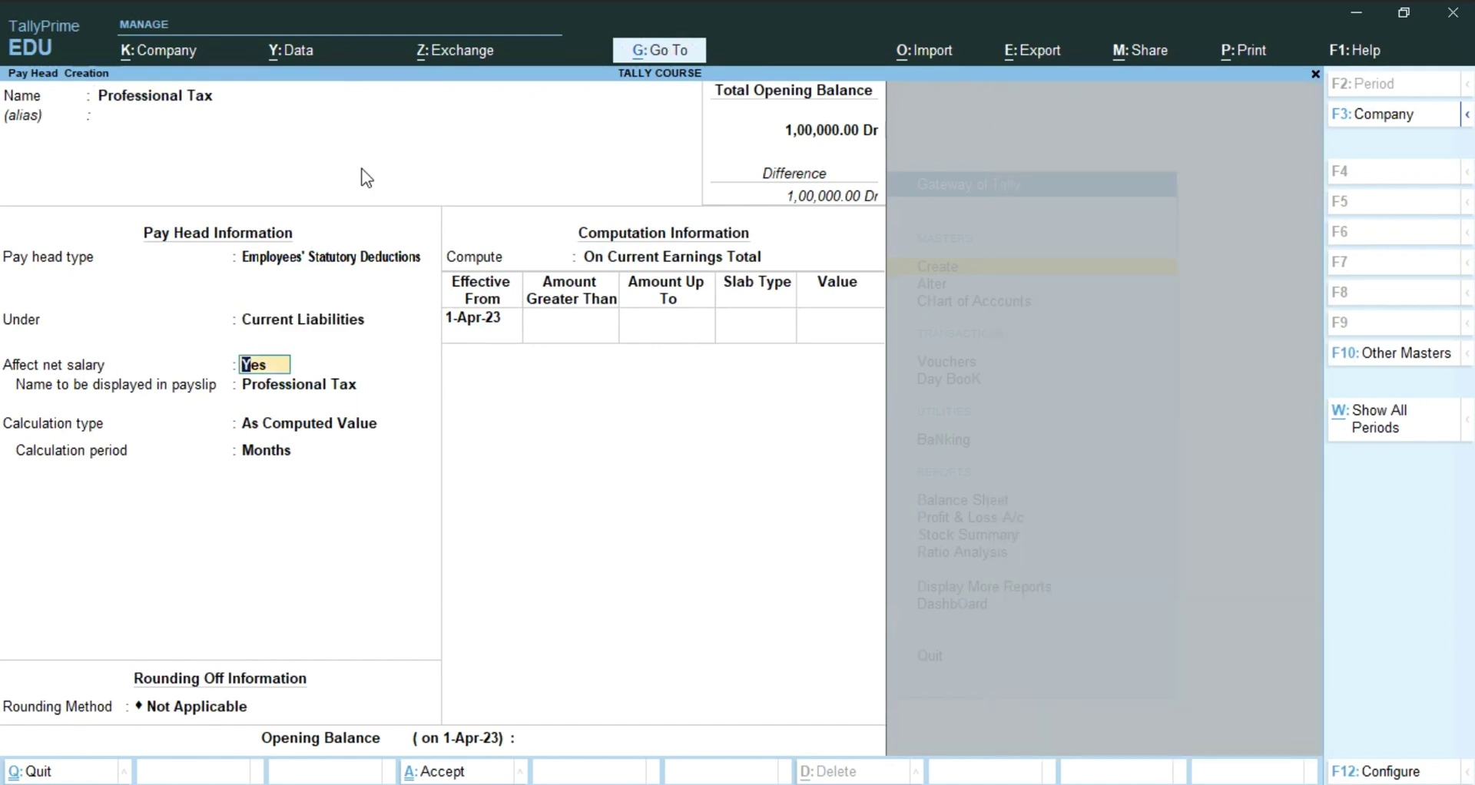
# Step: Keep the pay head affecting net salary with payslip name Professional Tax, and compute it On Current Earnings Total
pyautogui.press('Return')
pyautogui.press('Return')
pyautogui.press('Return')
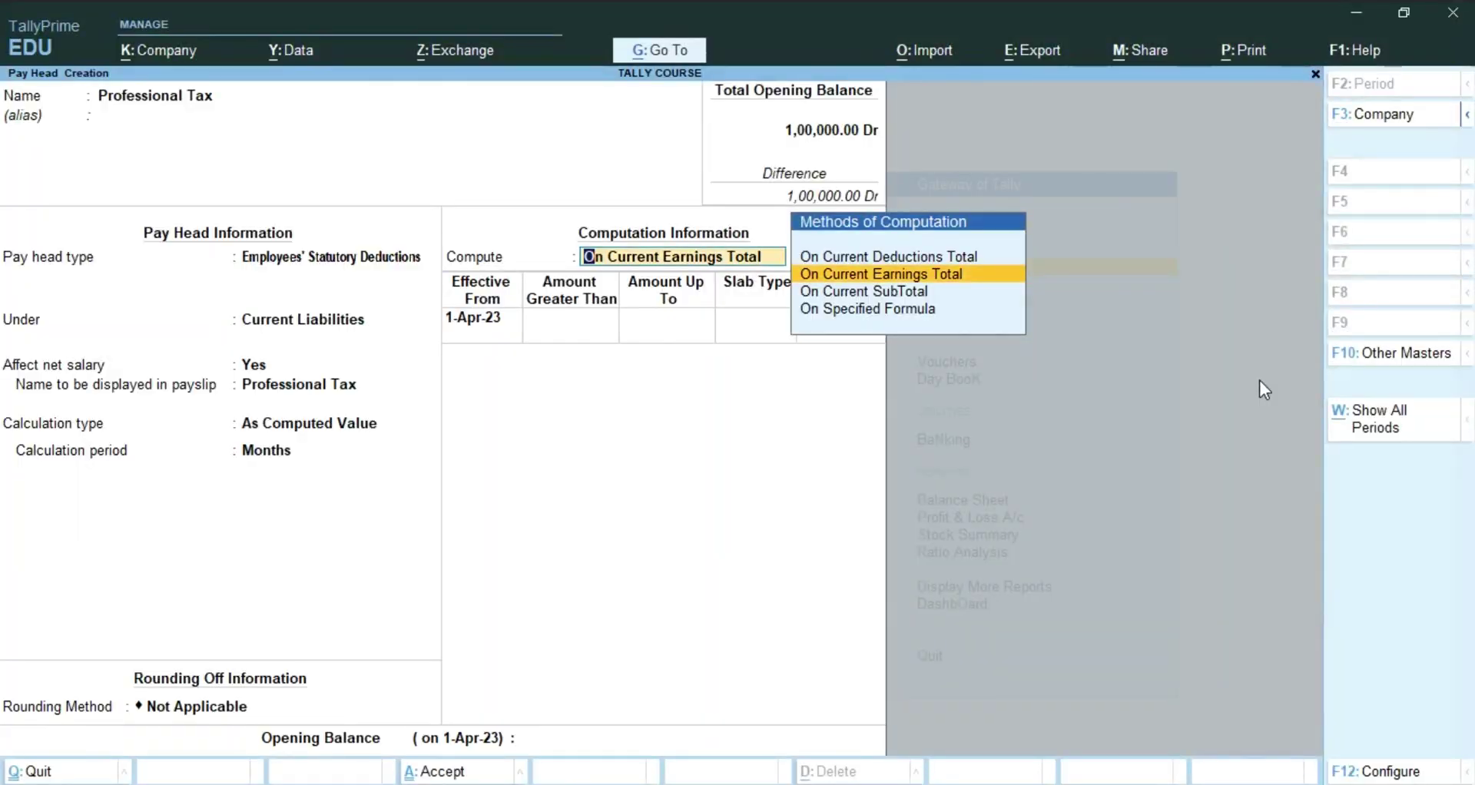
pyautogui.press('Return')
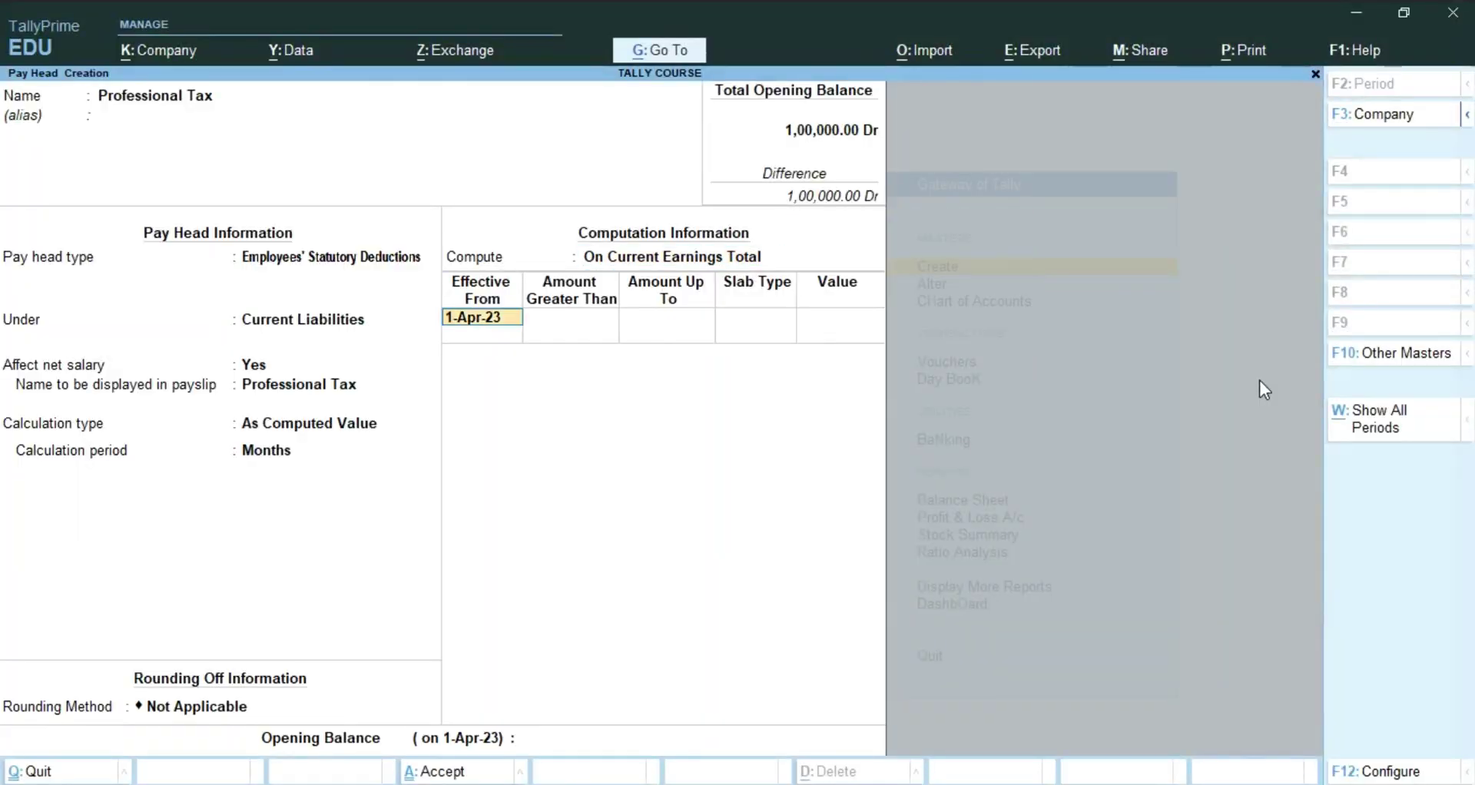
pyautogui.press('BackSpace')
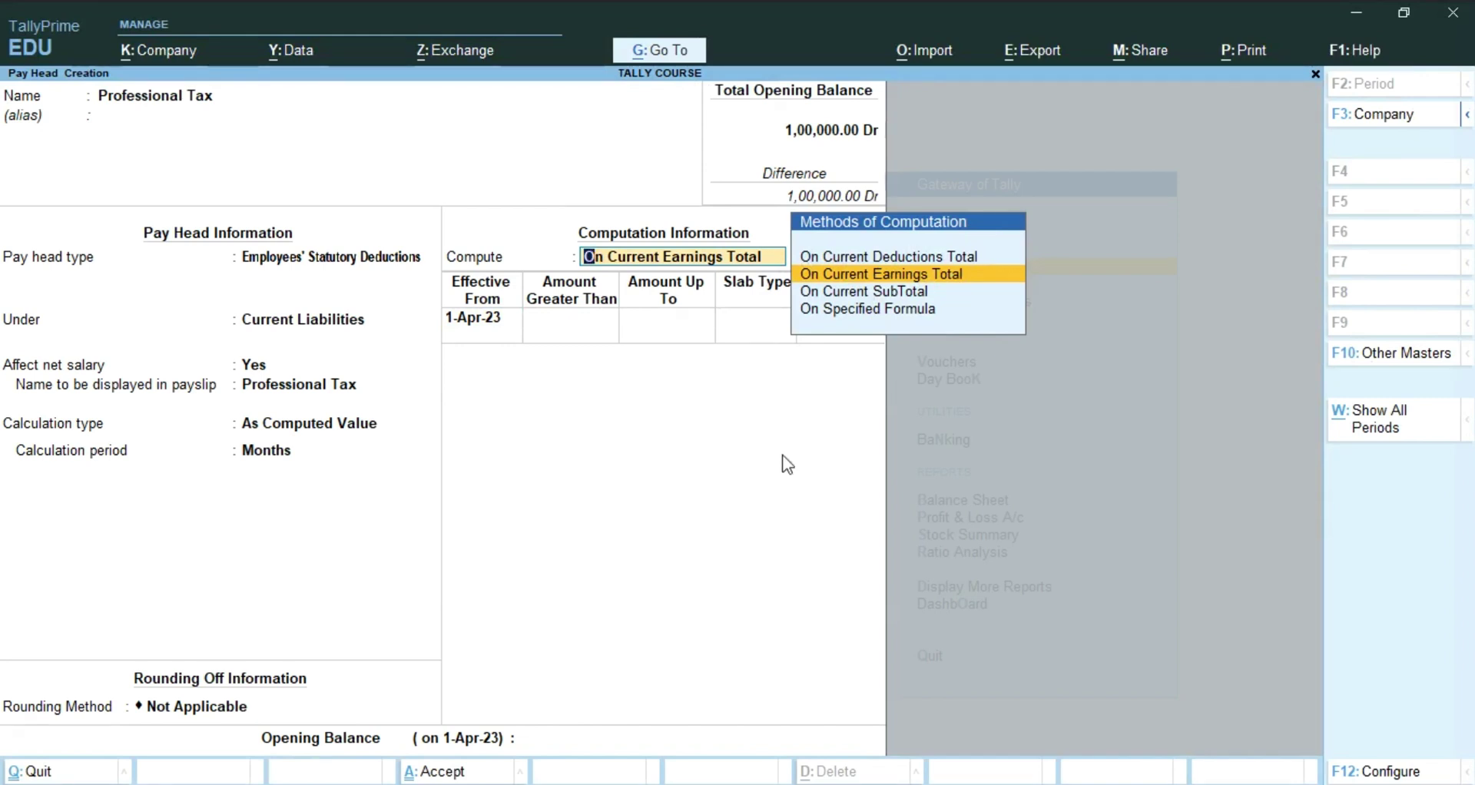
pyautogui.press('Return')
# Step: Define the first slab effective from 1-Apr-23 with slab type Value and a value of 500
pyautogui.press('Return')
pyautogui.press('Return')
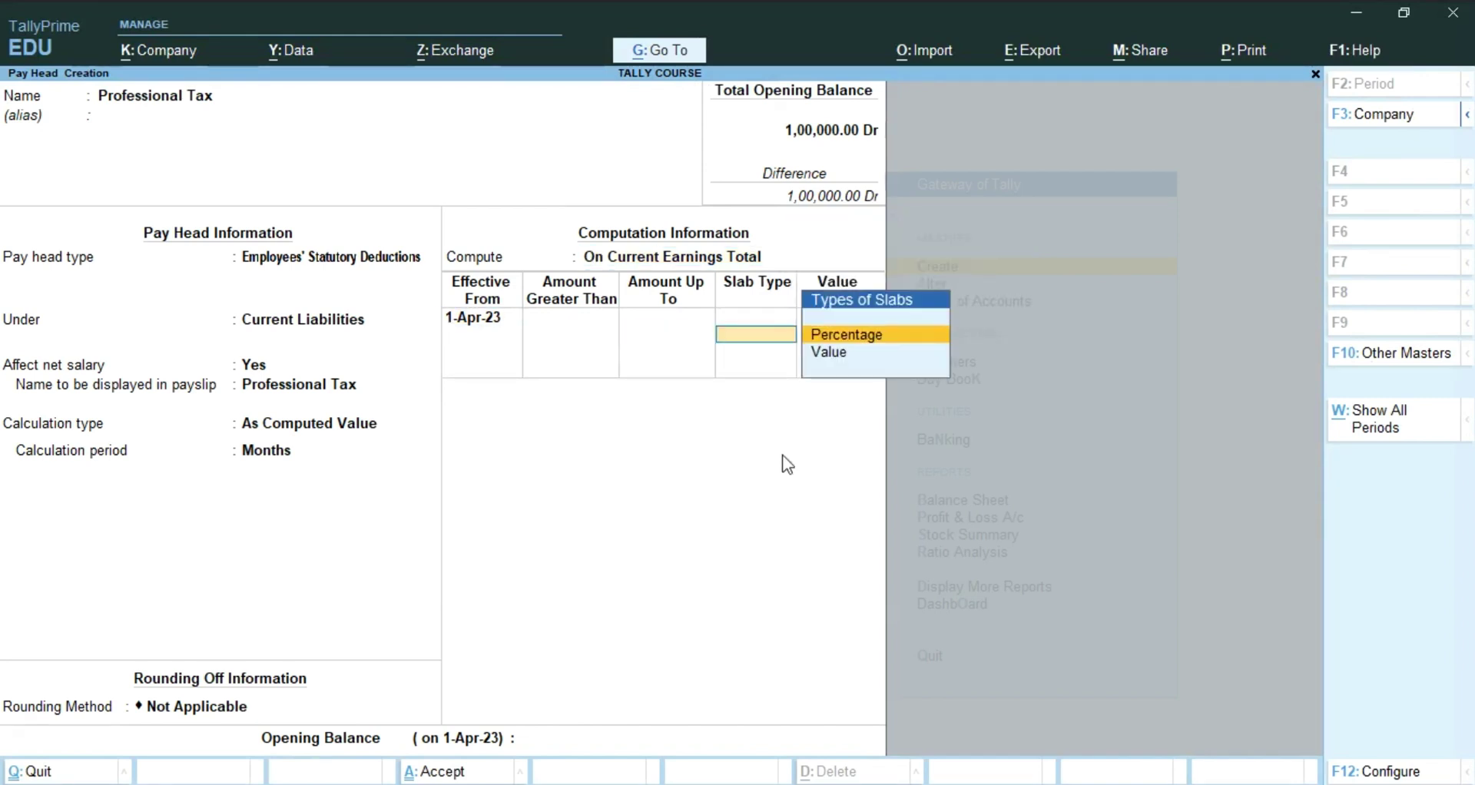
pyautogui.press('Down')
pyautogui.press('Return')
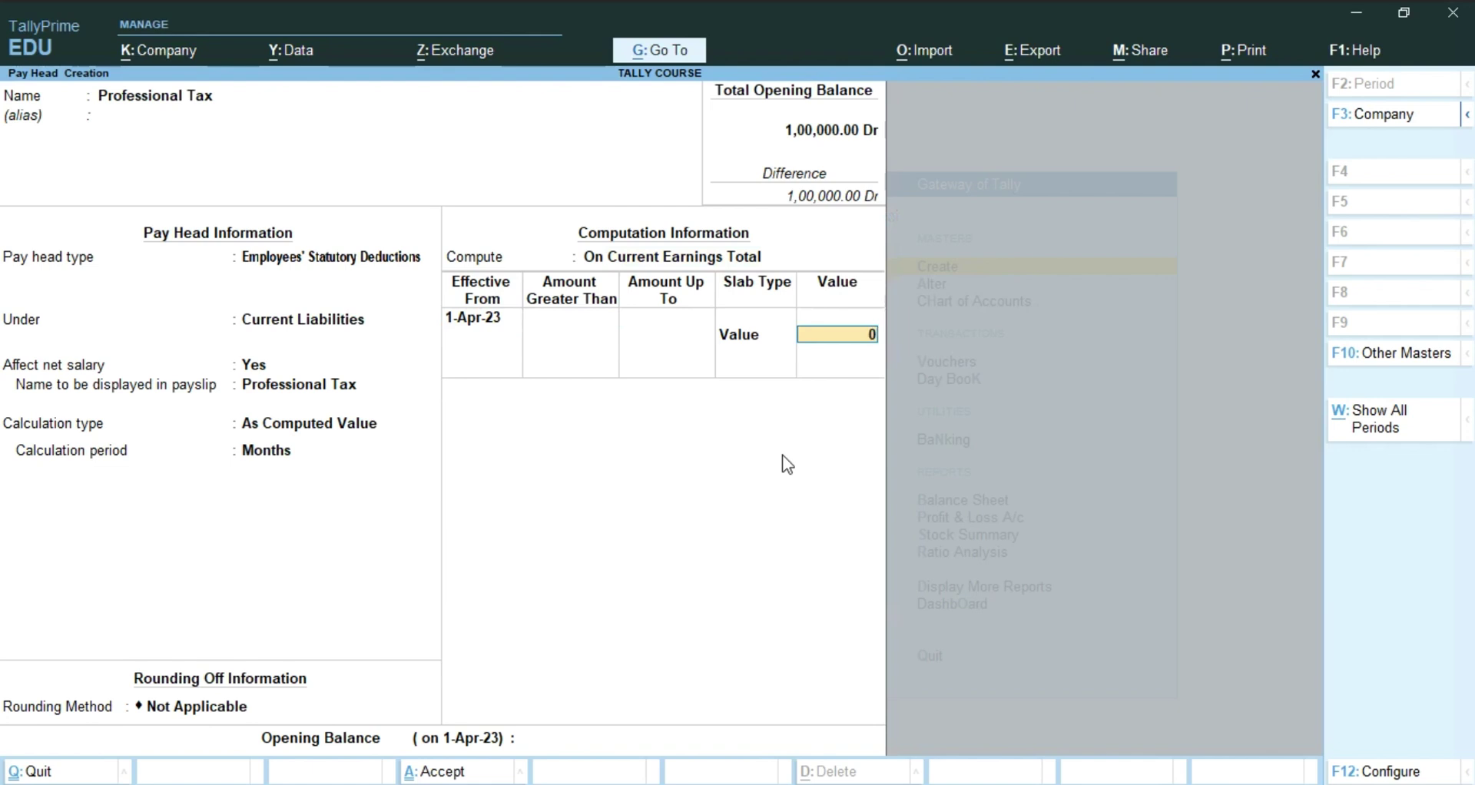
pyautogui.write('500')
pyautogui.press('Return')
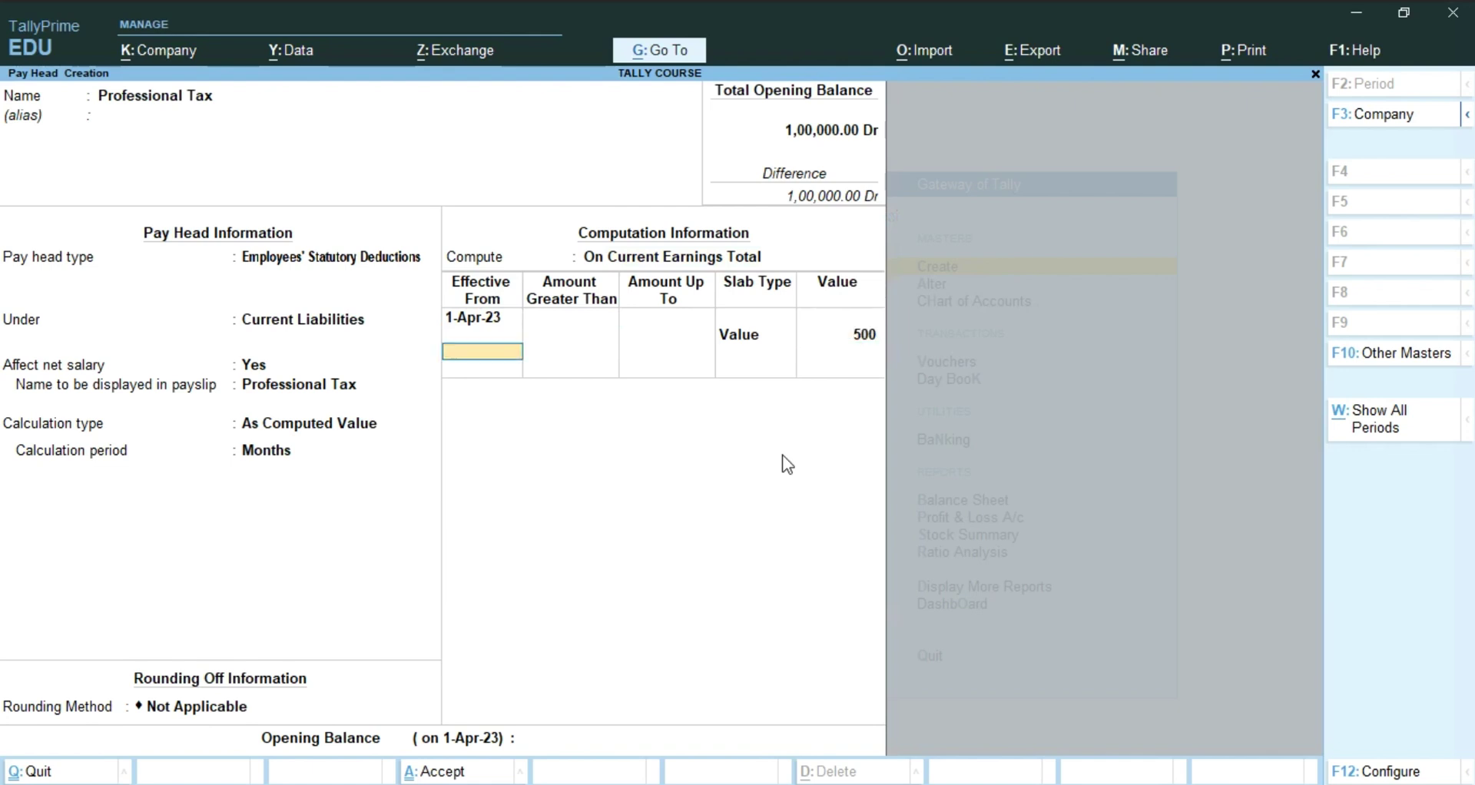
# Step: Return to the first slab and limit it to amounts up to 25,000, keeping its slab type and value
pyautogui.press('BackSpace')
pyautogui.press('BackSpace')
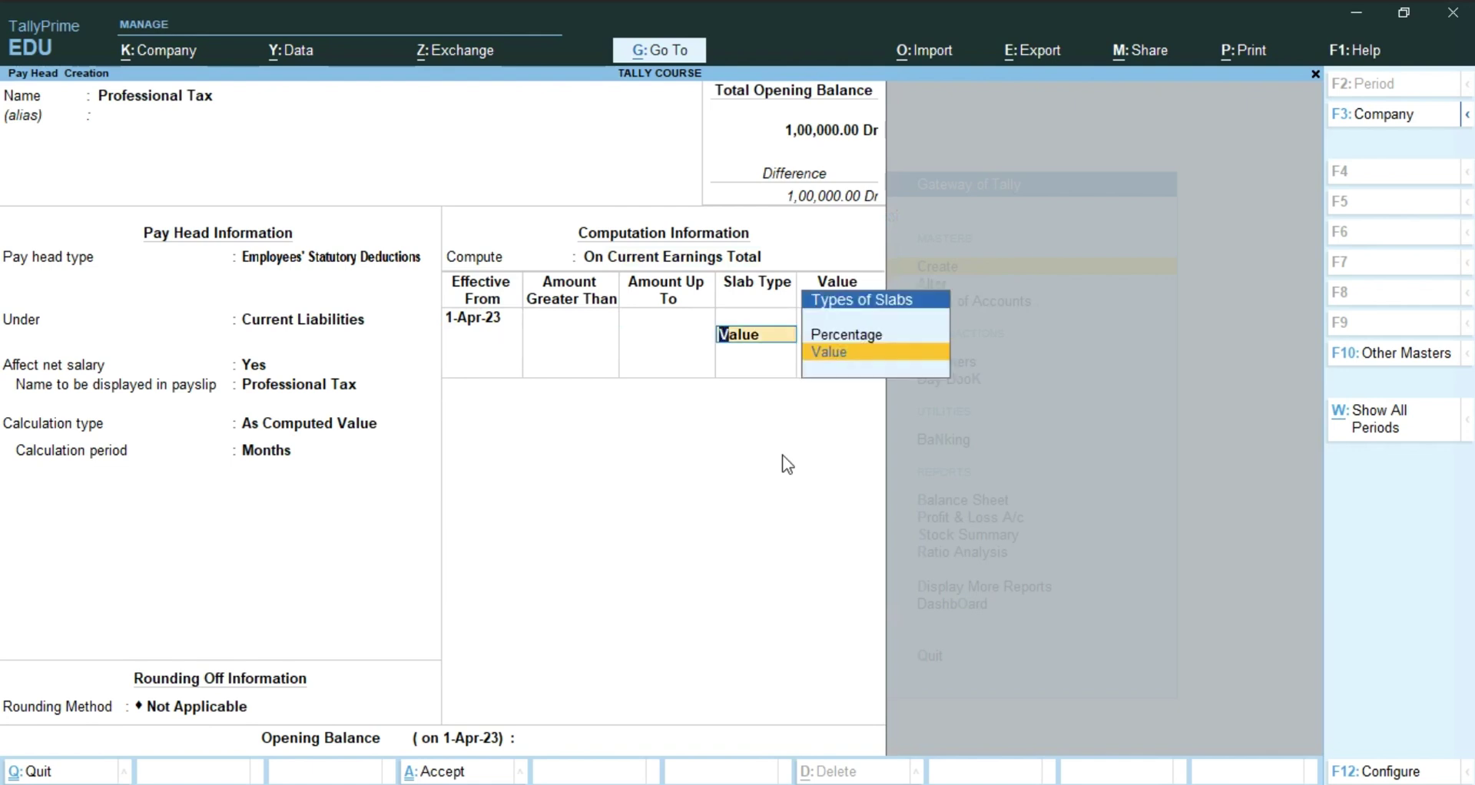
pyautogui.press('BackSpace')
pyautogui.press('BackSpace')
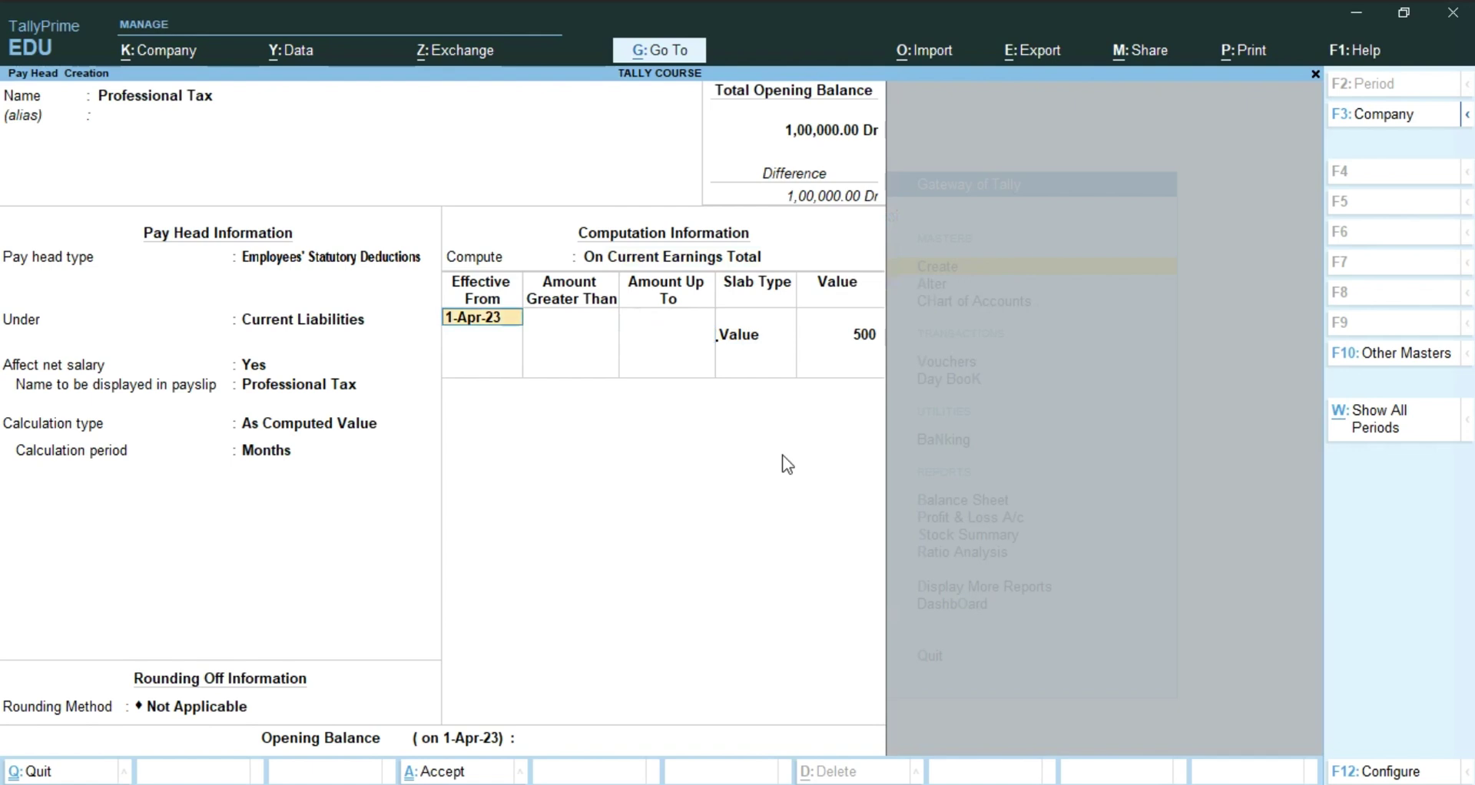
pyautogui.press('Return')
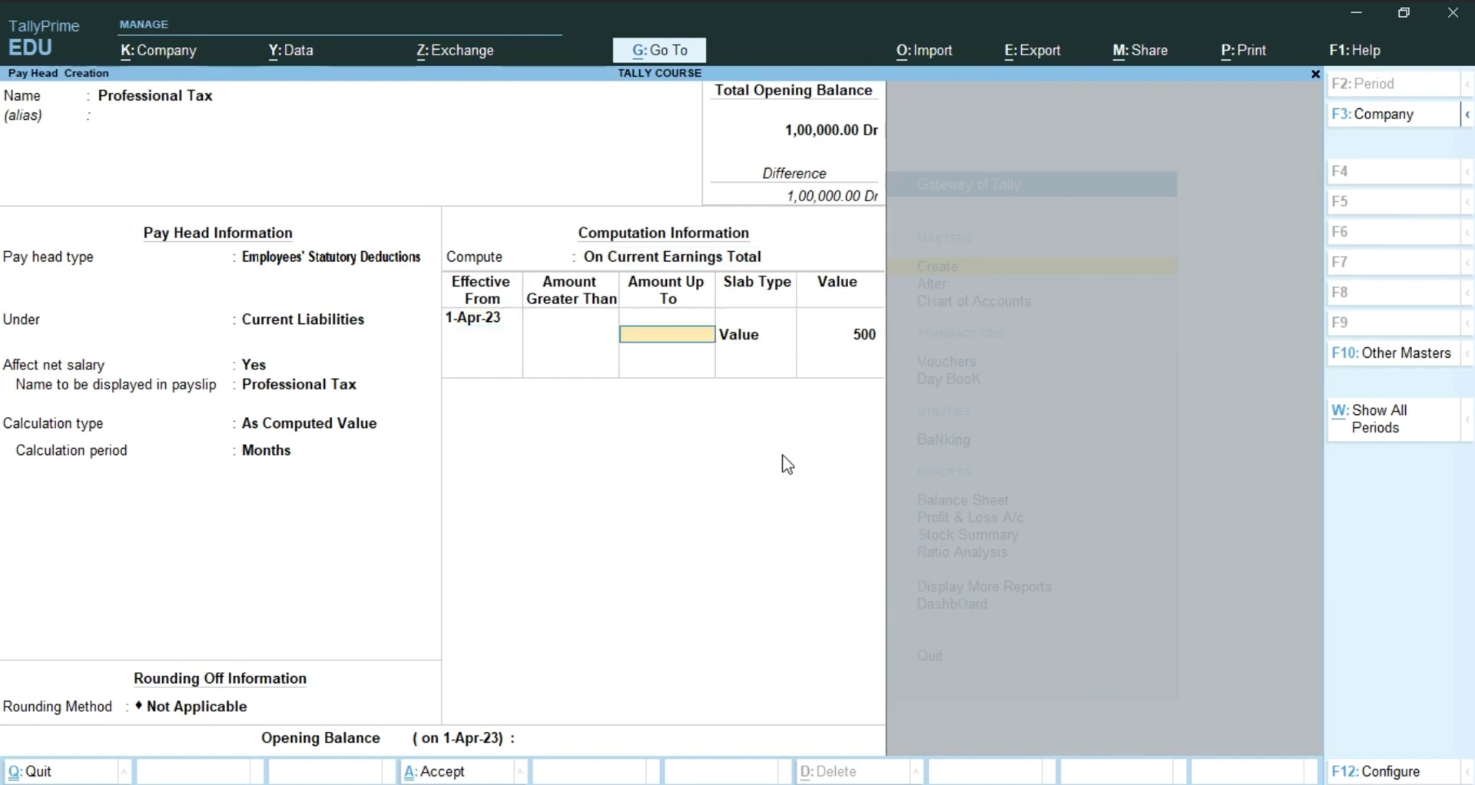
pyautogui.write('25000')
pyautogui.press('Return')
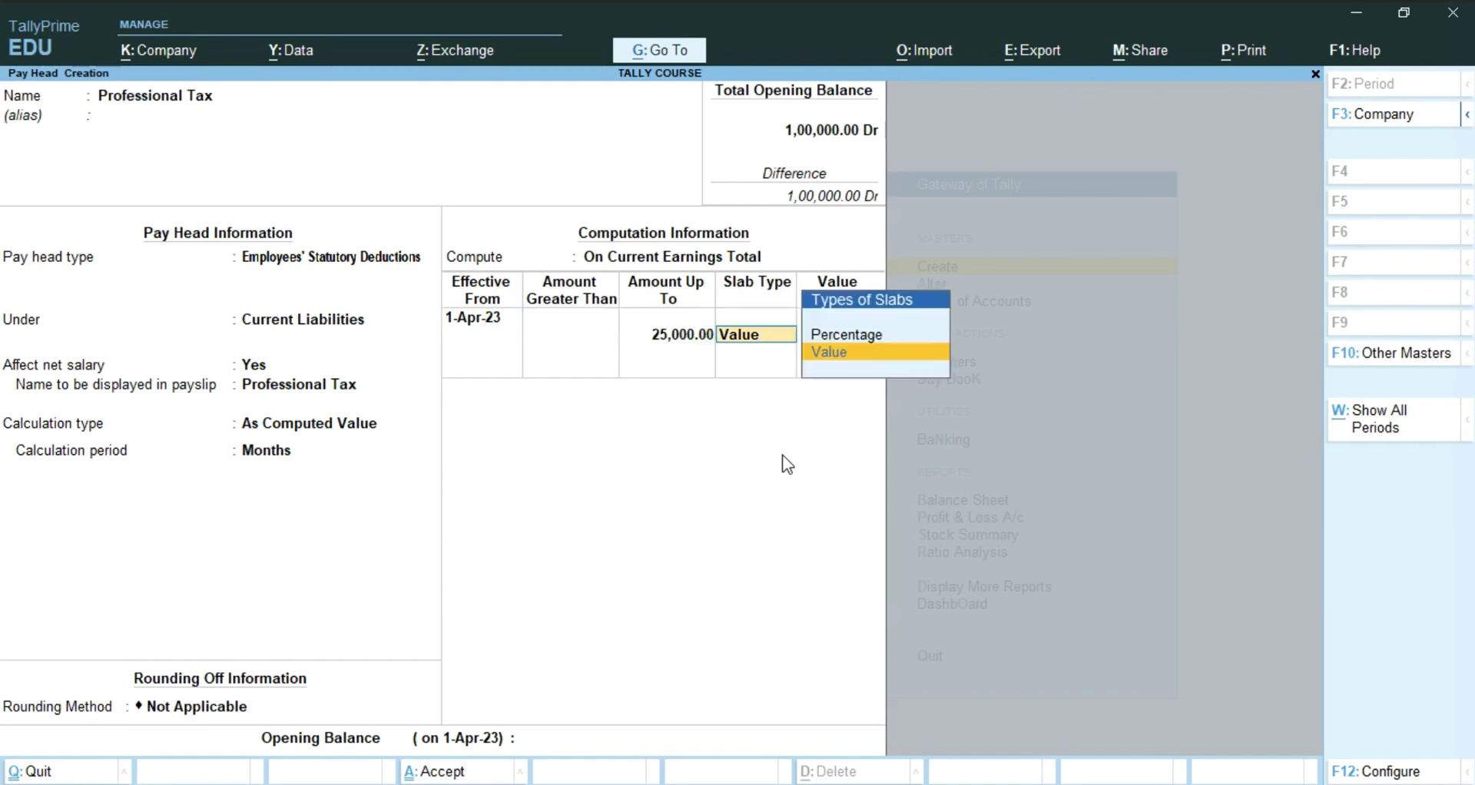
pyautogui.press('Return')
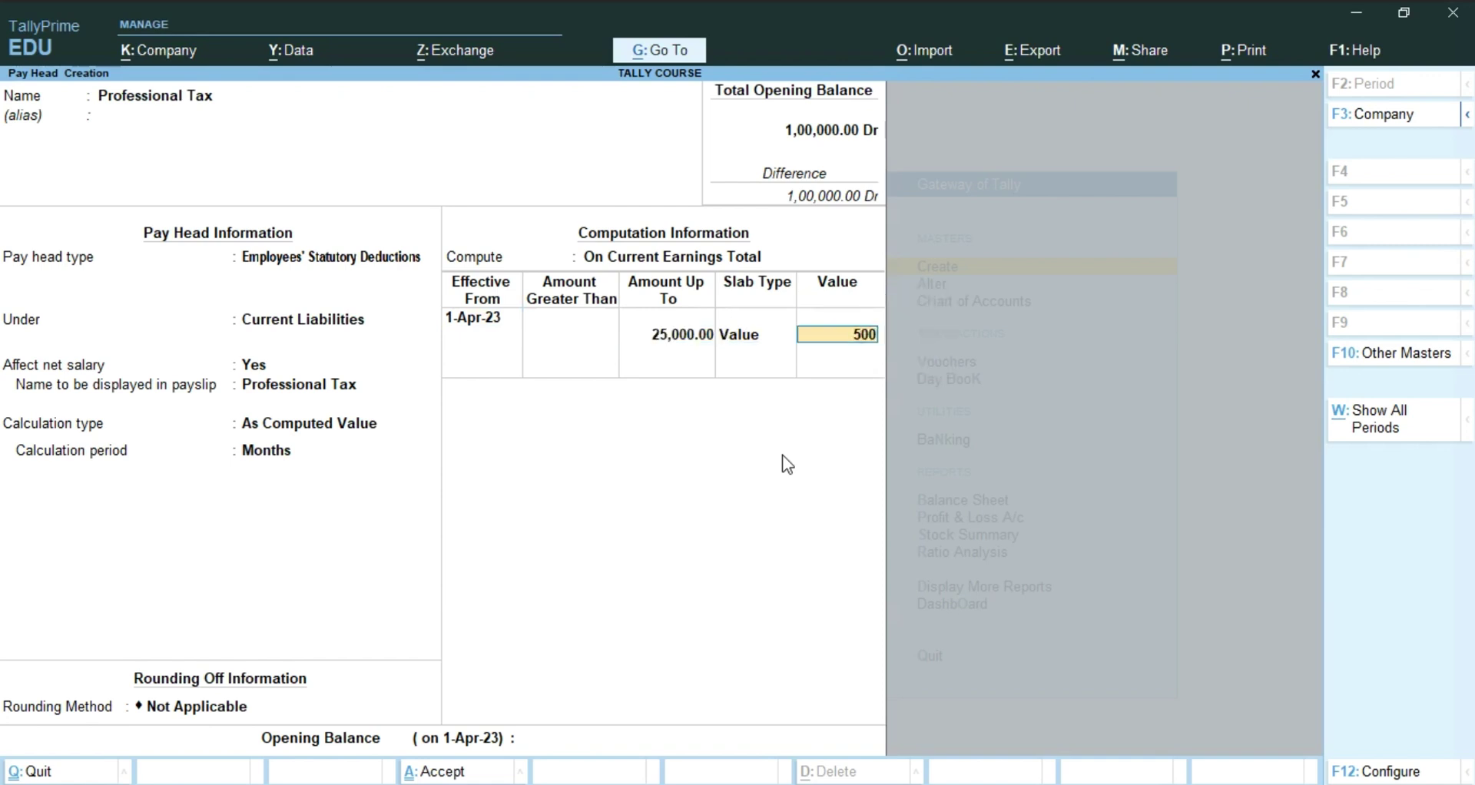
pyautogui.press('Return')
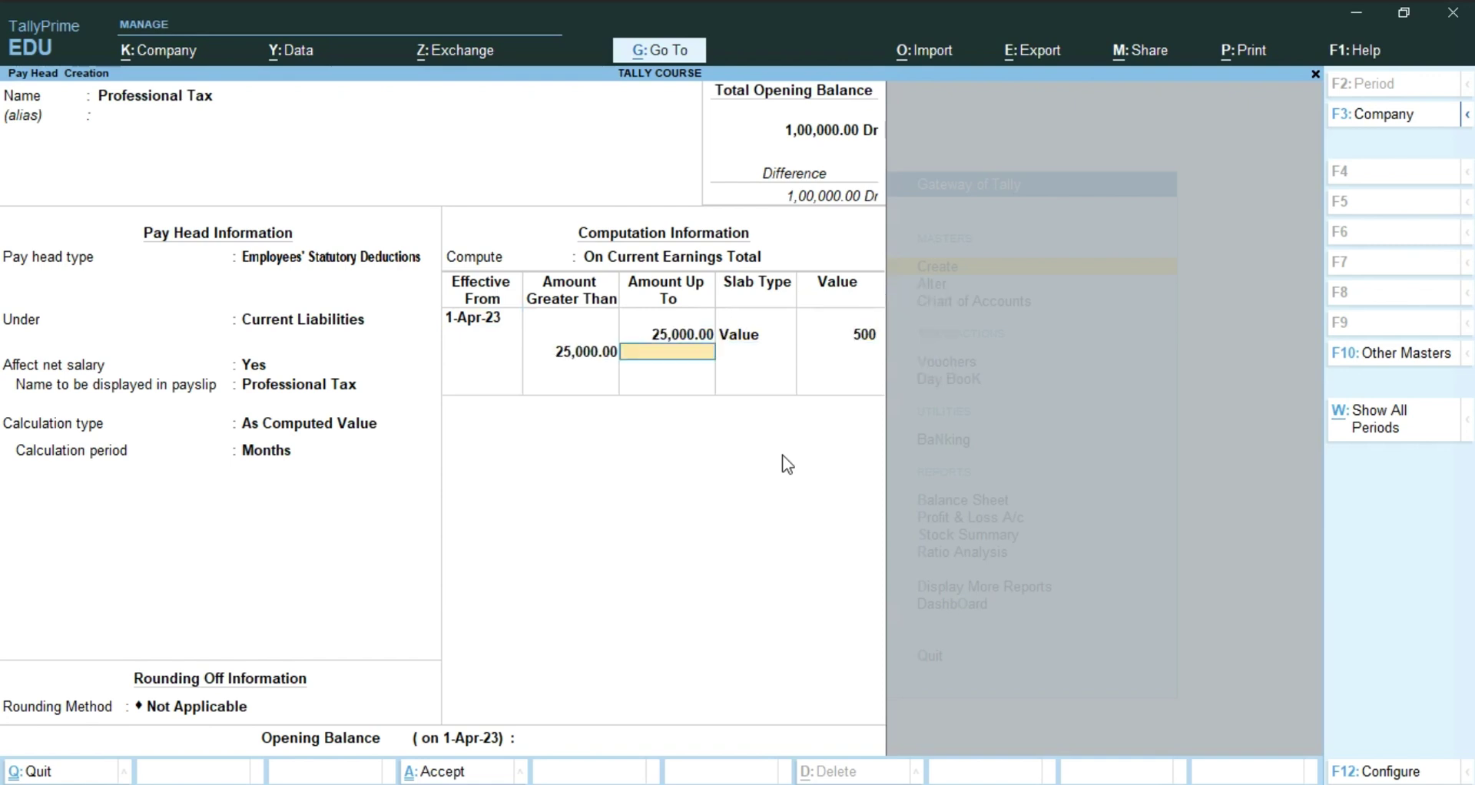
# Step: Define the second slab up to 50,000 with slab type Value and a value of 700
pyautogui.write('50,000')
pyautogui.press('Return')
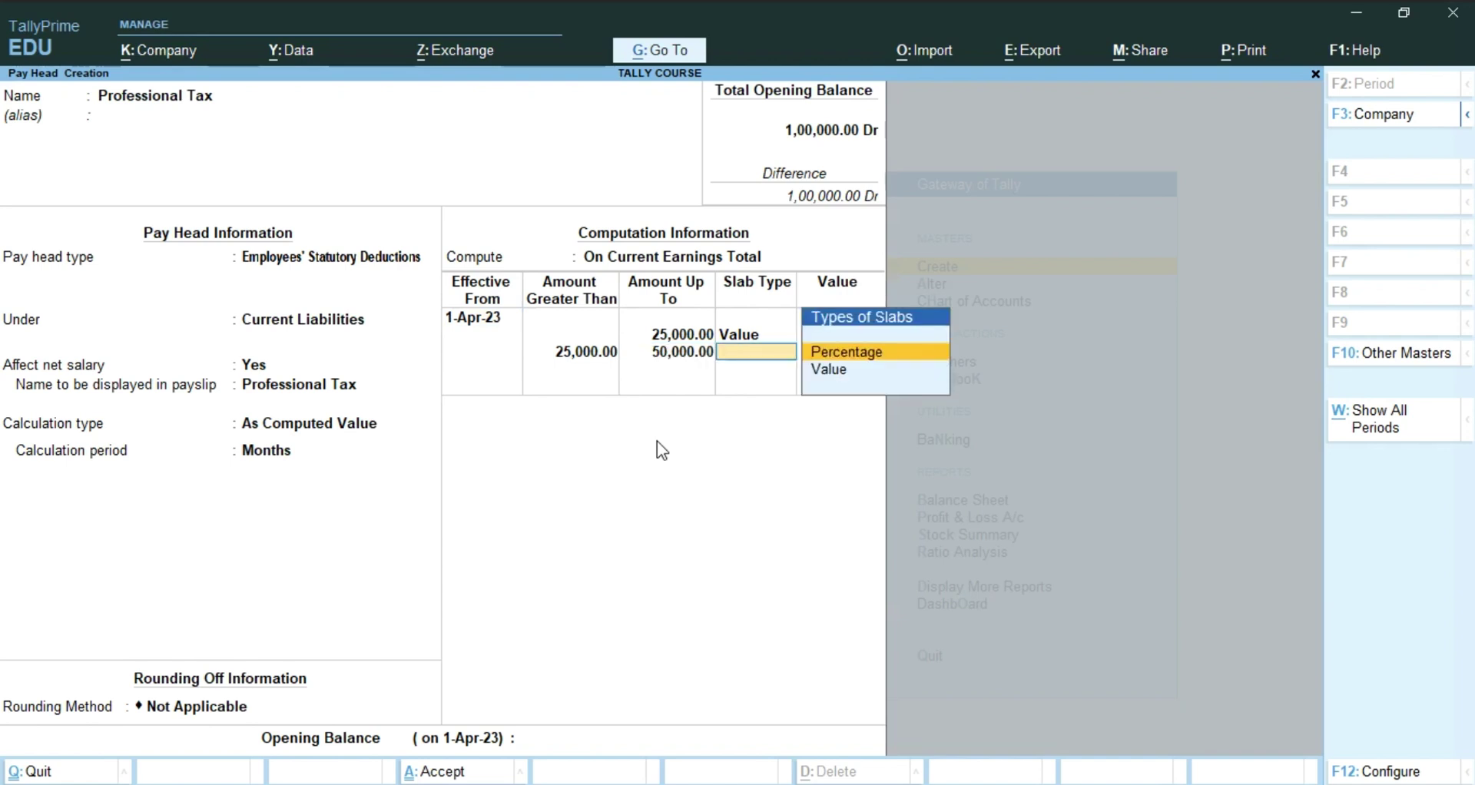
pyautogui.press('Down')
pyautogui.press('Return')
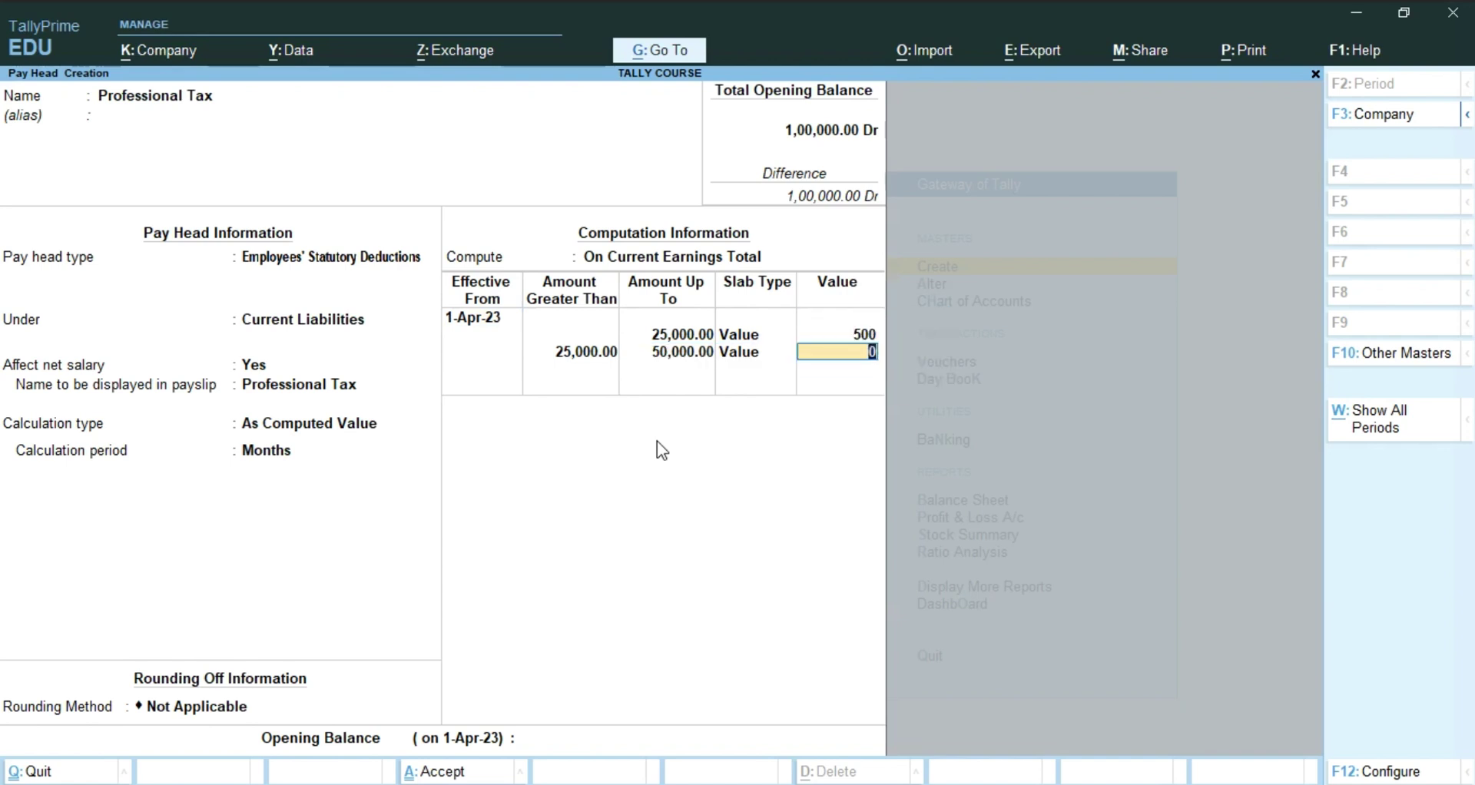
pyautogui.write('700')
pyautogui.press('Return')
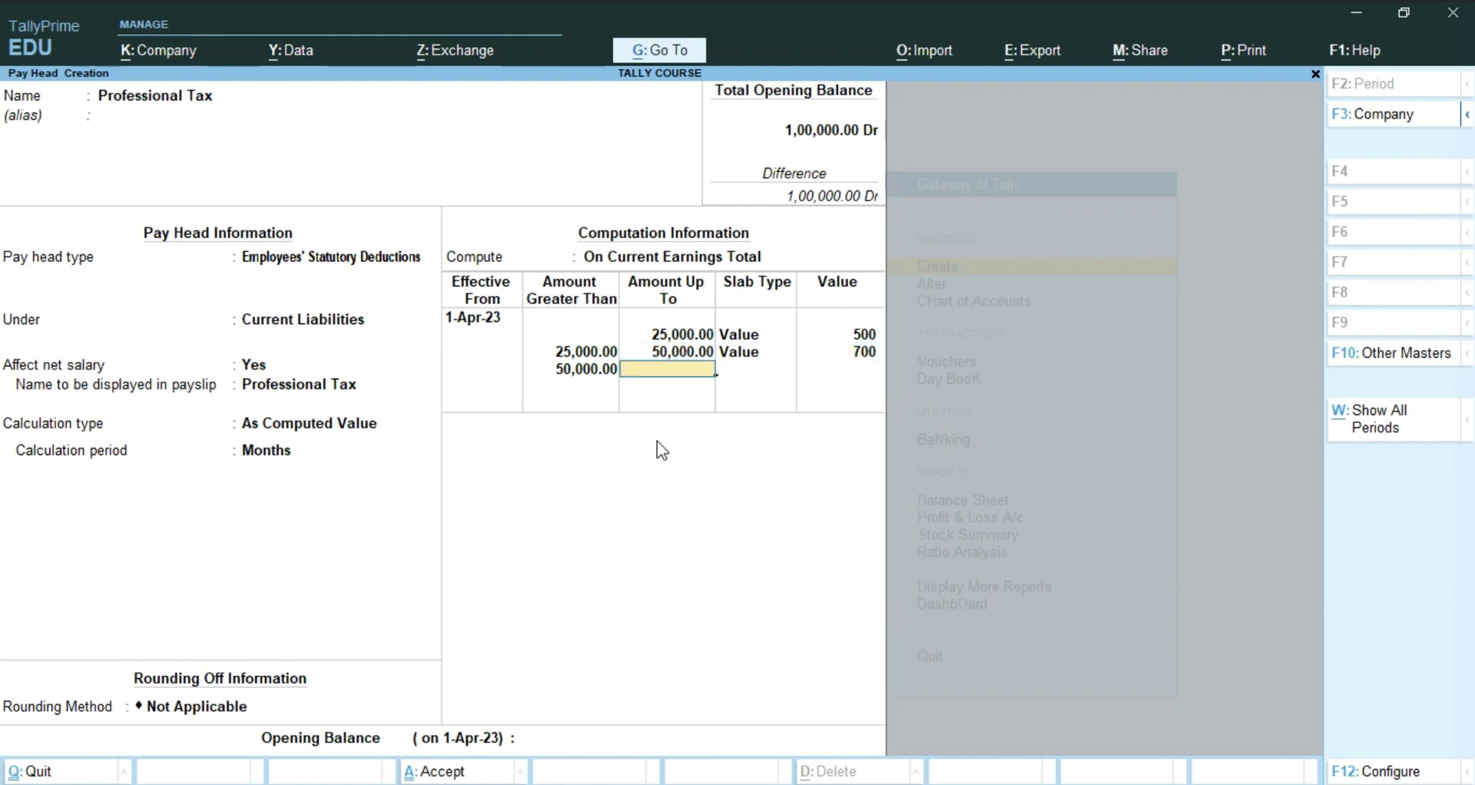
# Step: Define the third Professional Tax slab for amounts up to 80,000 with slab type Value and a value of 1,000
pyautogui.write('80,0')
pyautogui.write('0')
pyautogui.write('000')
pyautogui.press('Return')
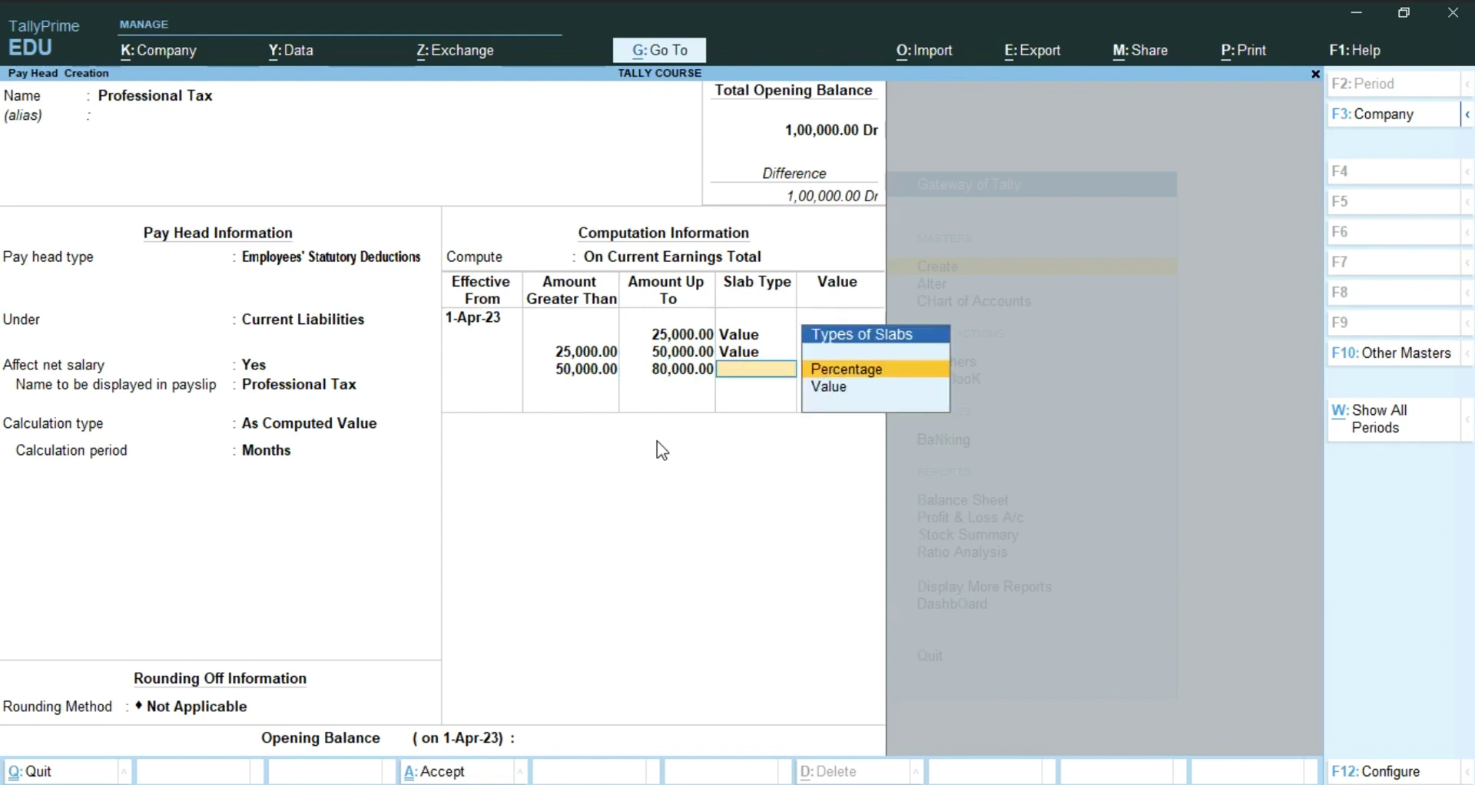
pyautogui.press('Down')
pyautogui.press('Return')
pyautogui.write('1000')
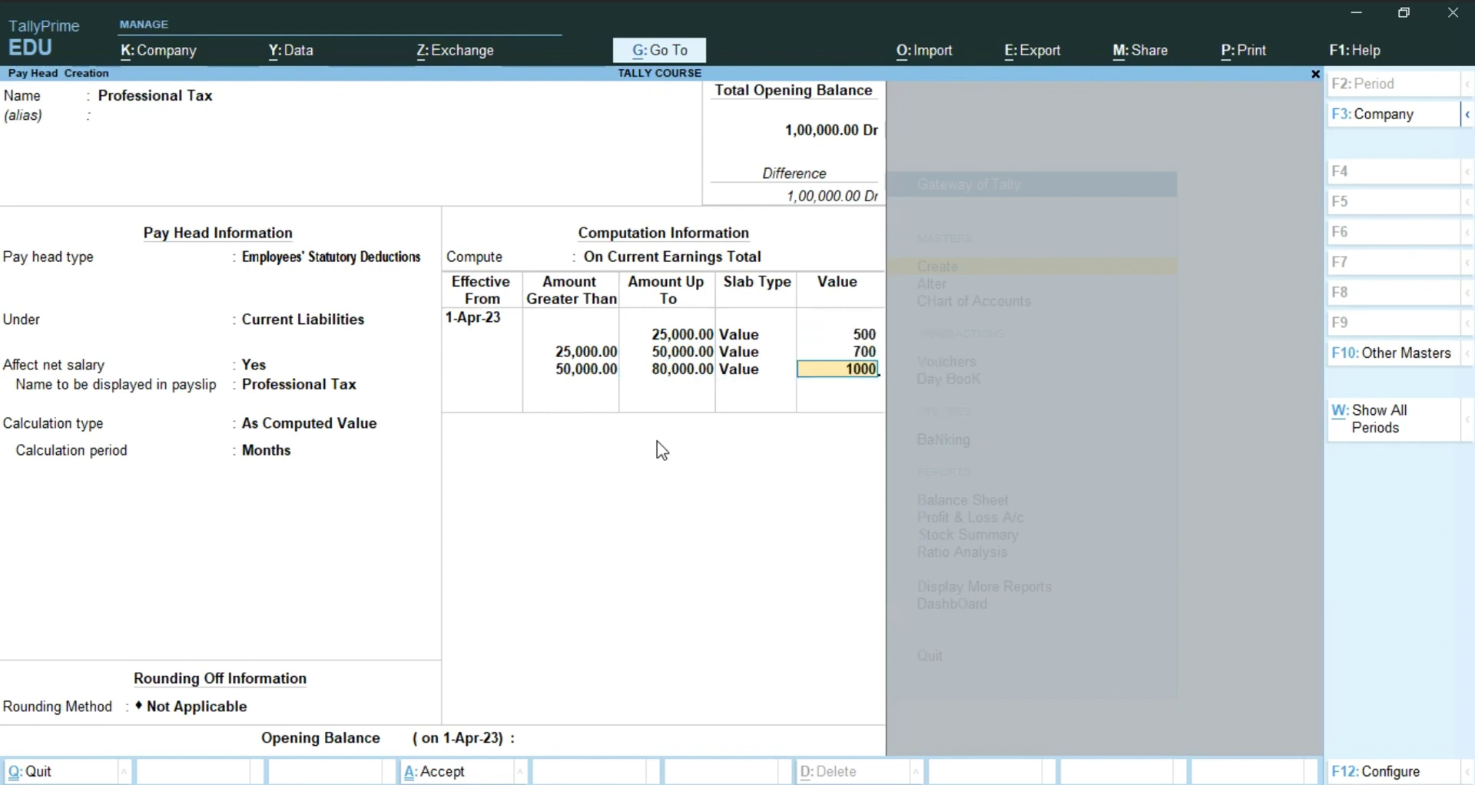
pyautogui.press('Return')
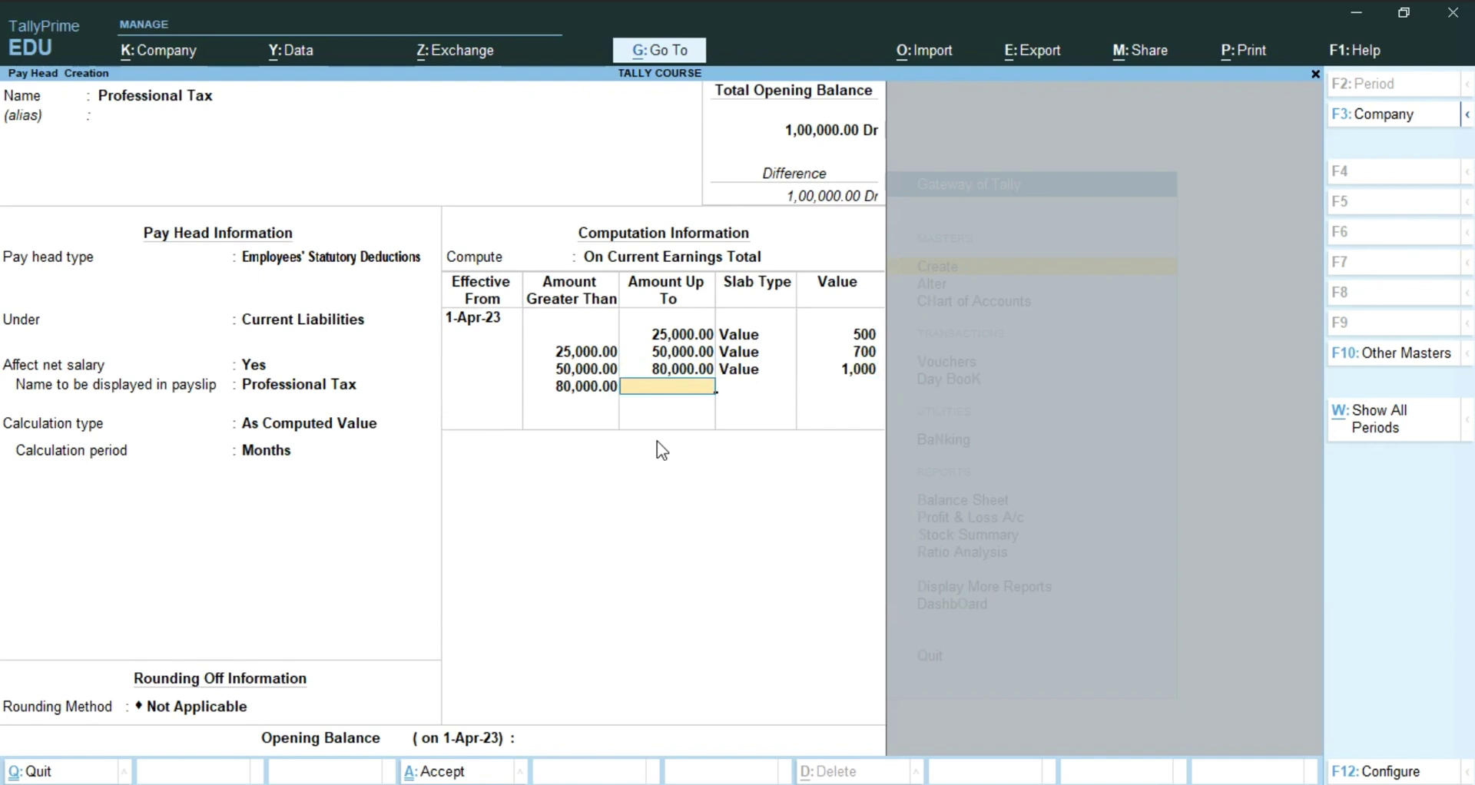
# Step: Define the slab above 80,000 with no upper limit, slab type Value and a value of 1,500, and save the Professional Tax pay head
pyautogui.press('Return')
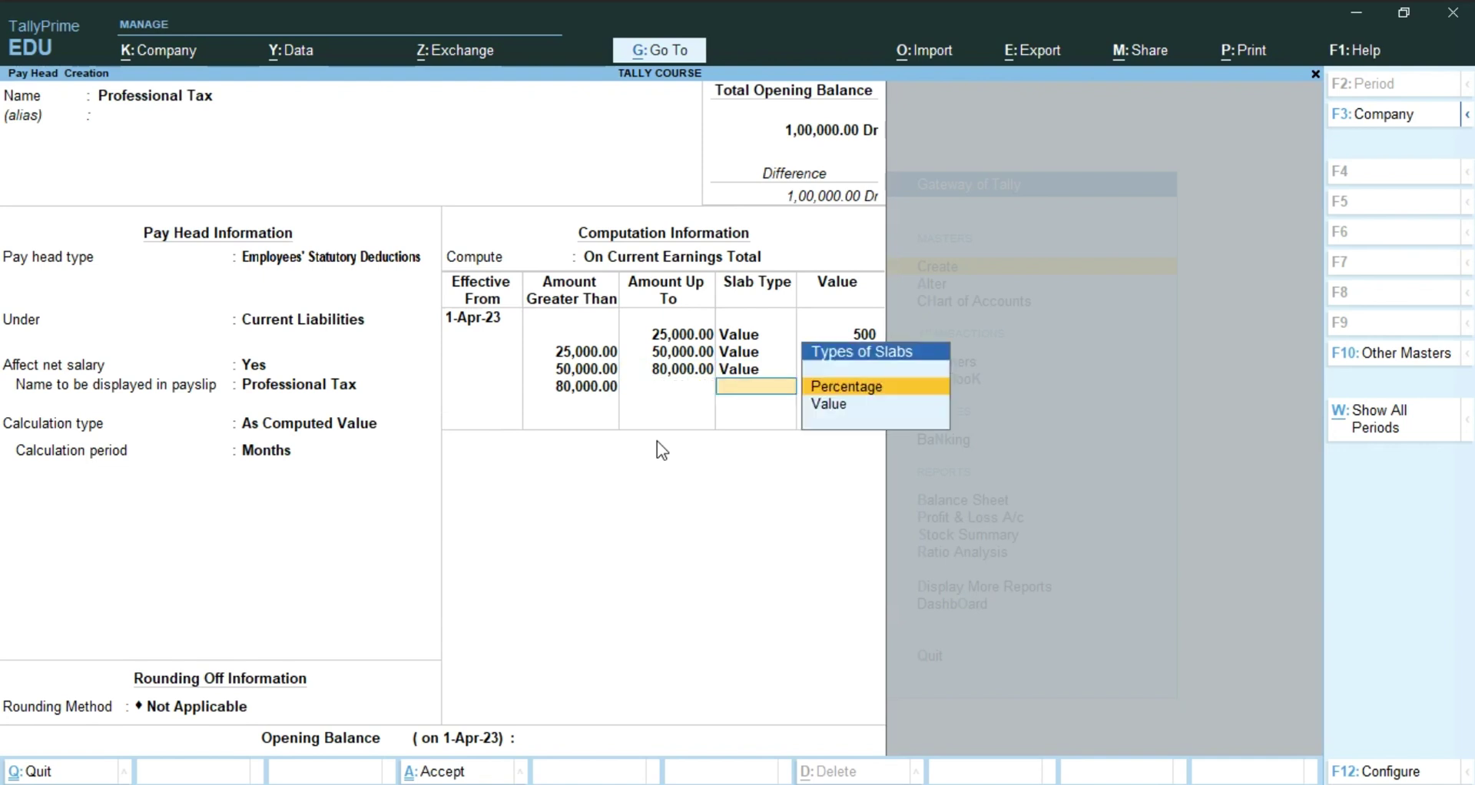
pyautogui.press('Down')
pyautogui.press('Return')
pyautogui.write('1500')
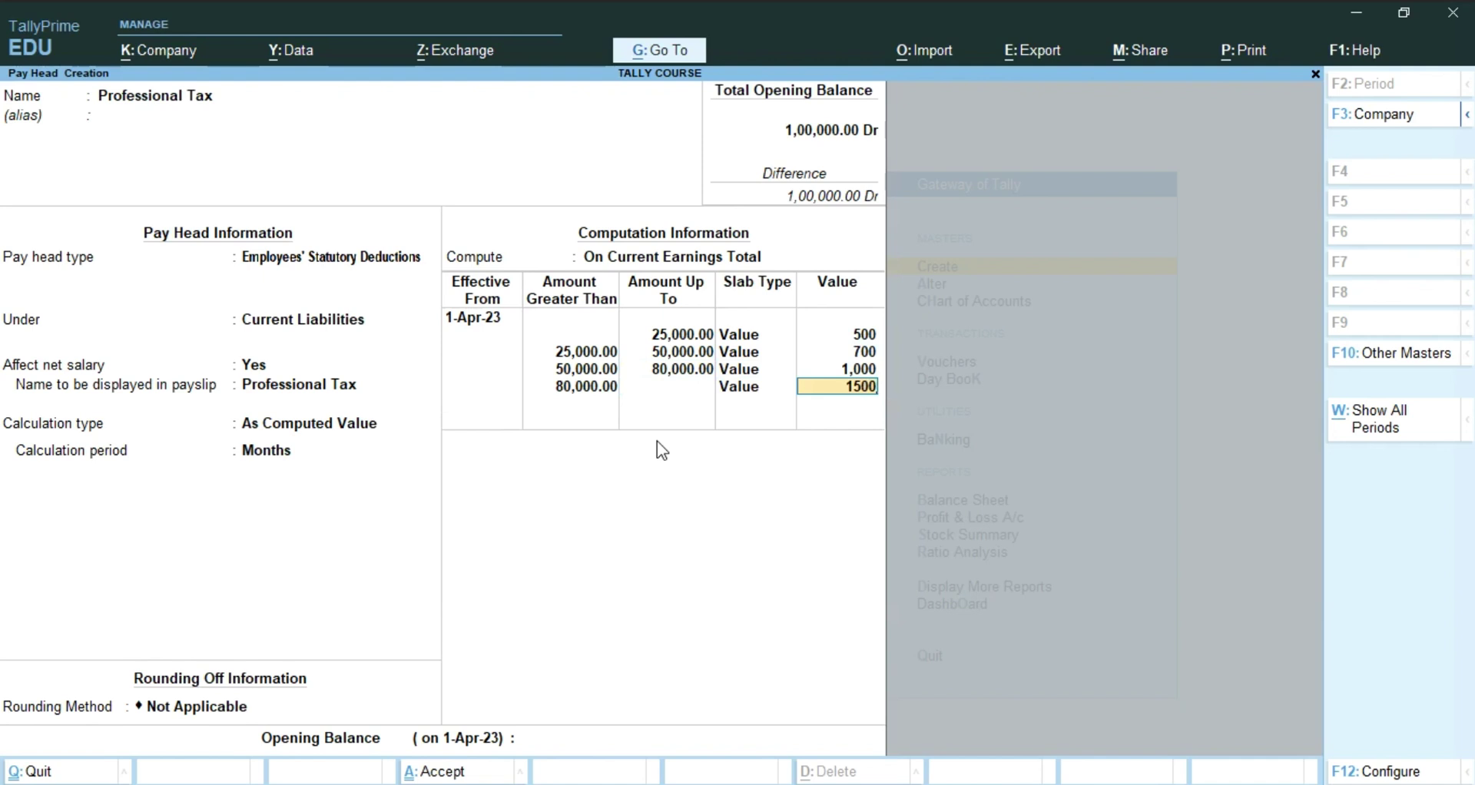
pyautogui.press('Return')
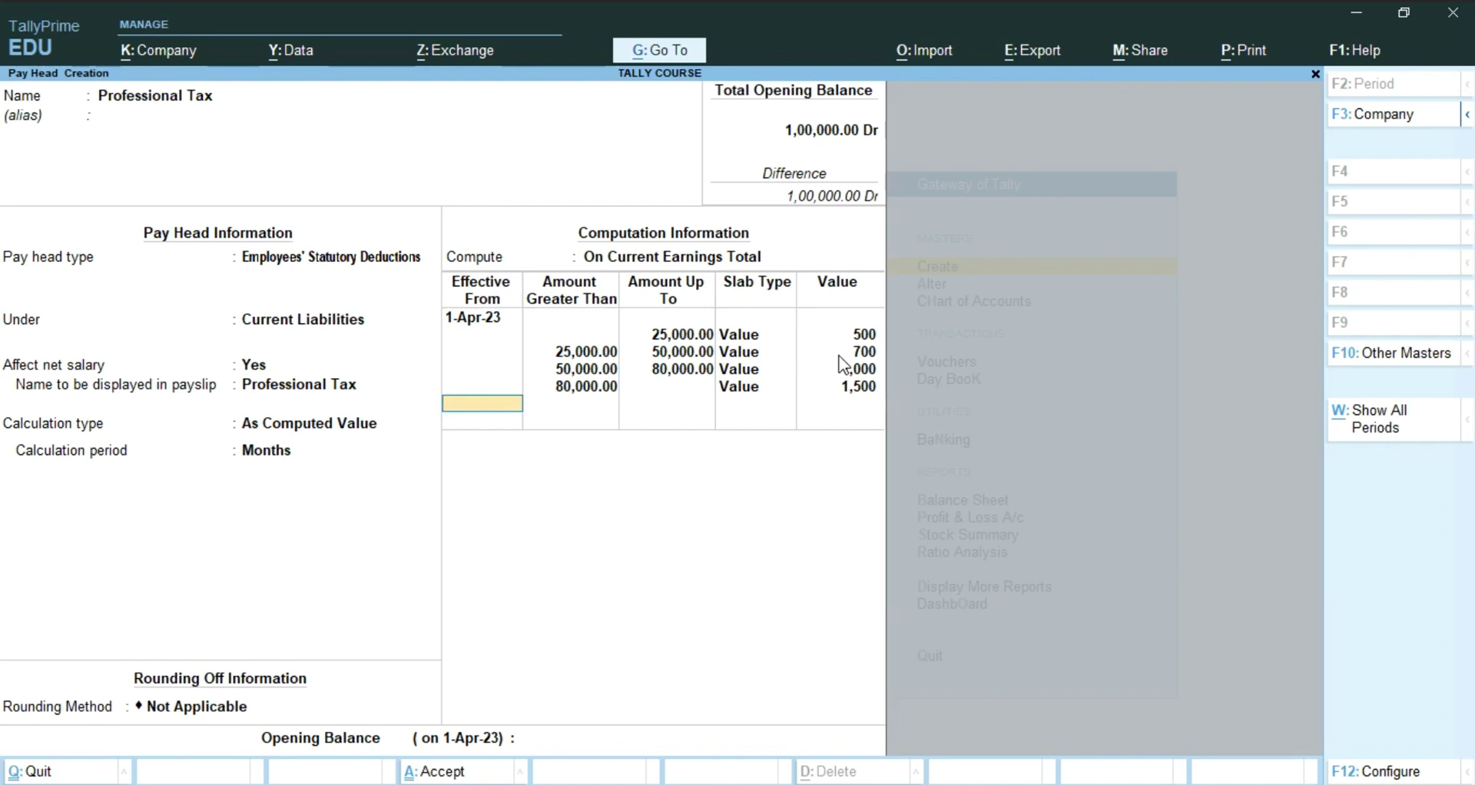
pyautogui.press('ctrl')
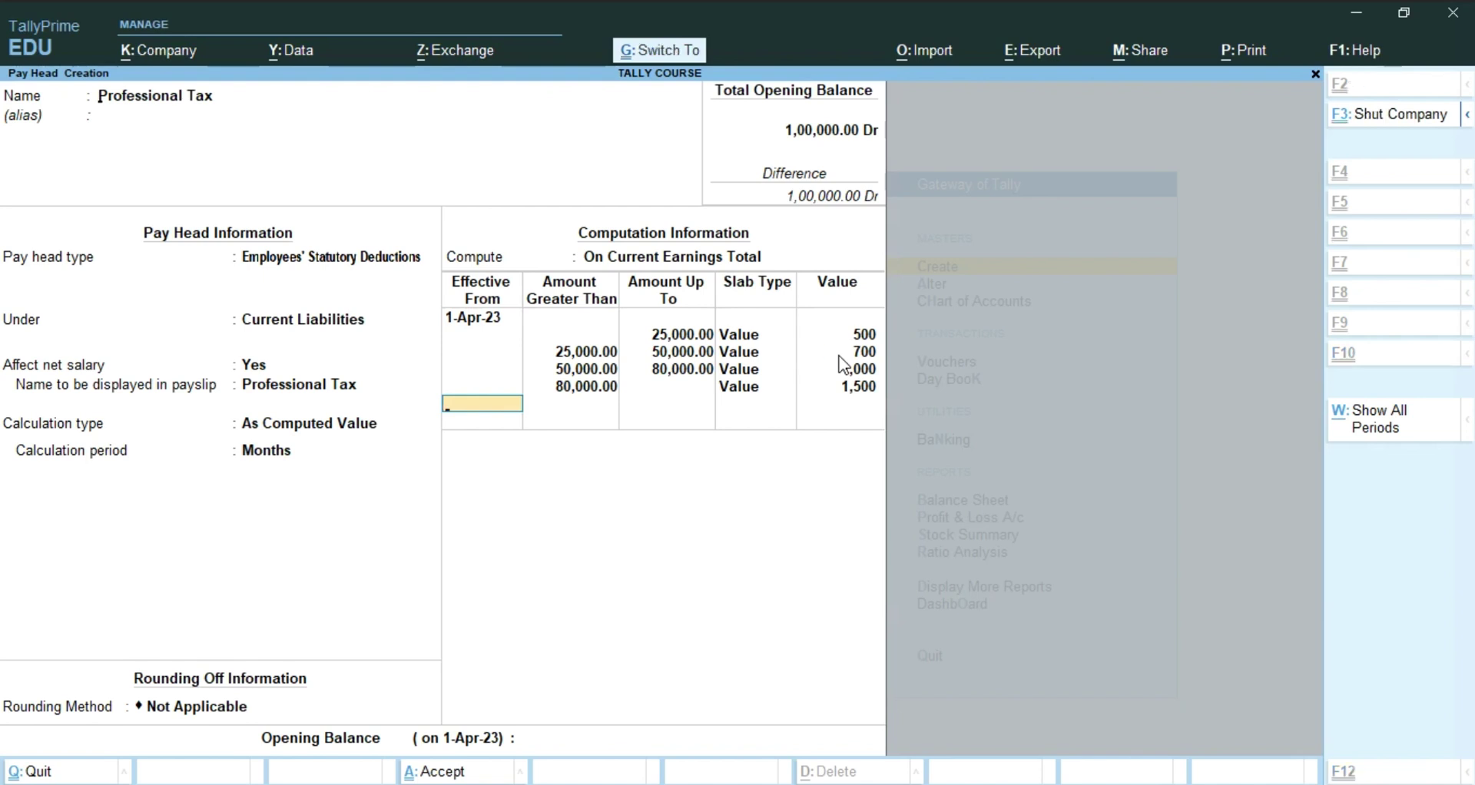
pyautogui.hotkey('ctrl', 'a')
# Step: Switch to the web guide in the browser, look at the Step 6 Employee Group section, and return to TallyPrime
pyautogui.hotkey('alt', 'Tab')
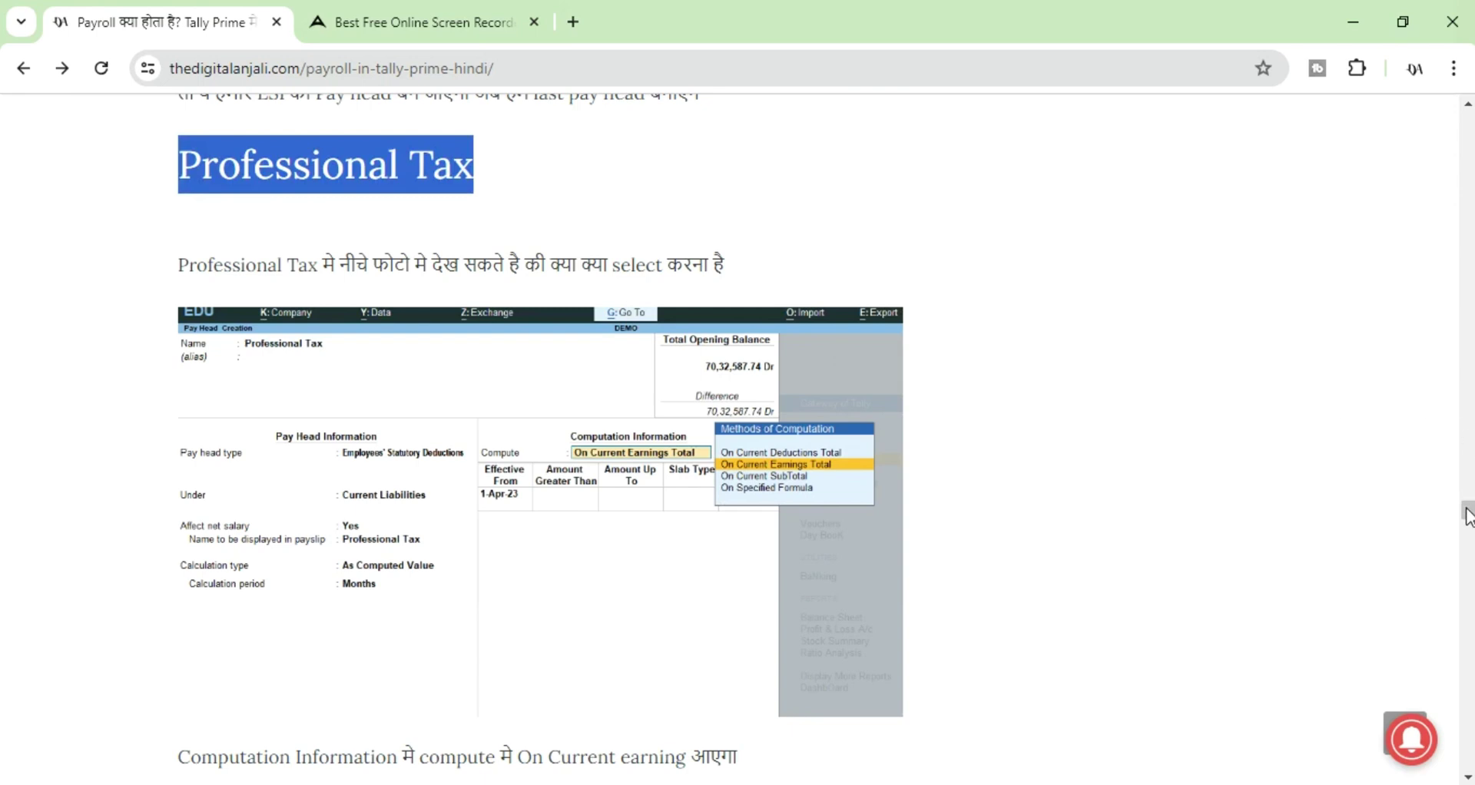
pyautogui.moveTo(1467, 513); pyautogui.dragTo(1468, 545)
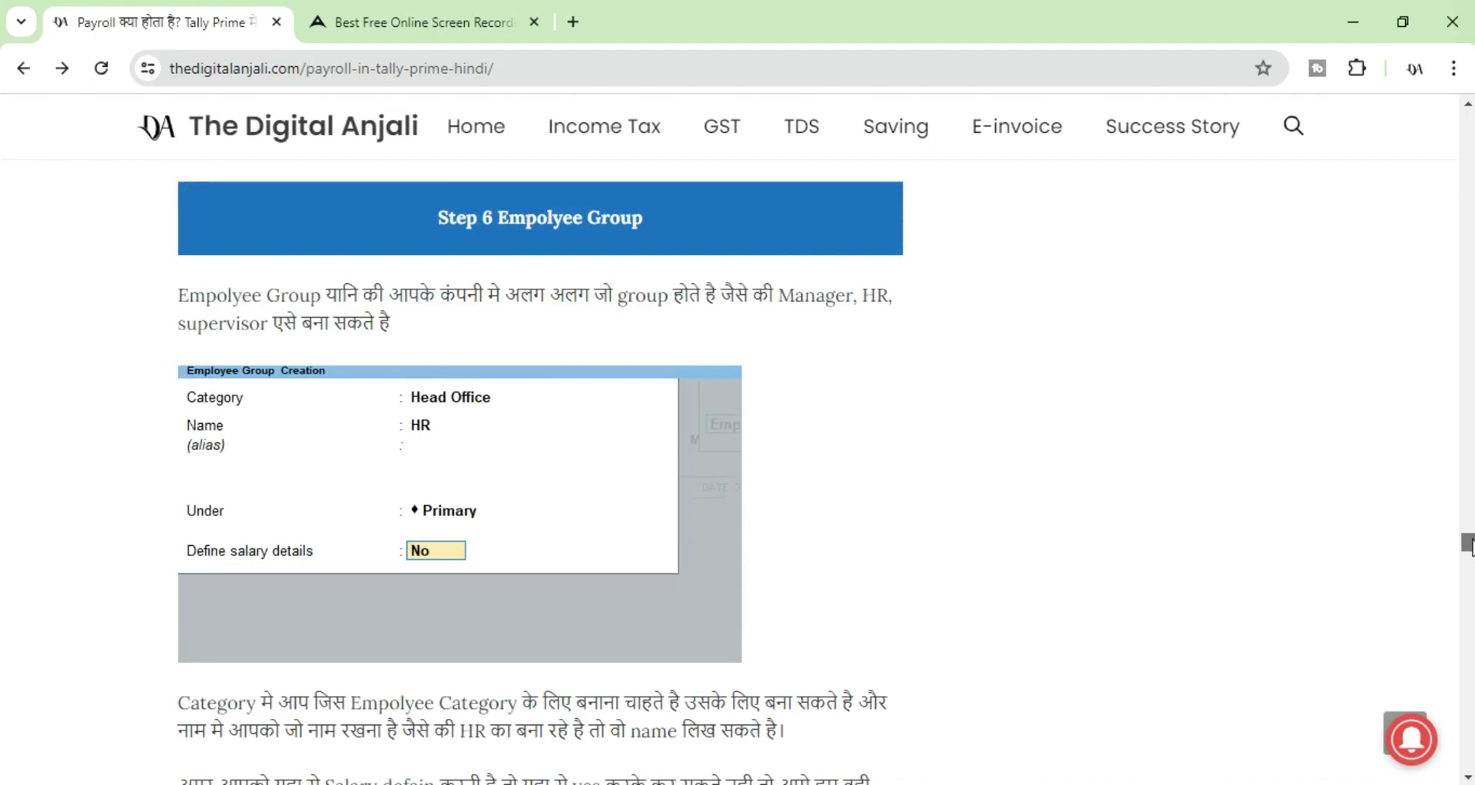
pyautogui.hotkey('alt', 'Tab')
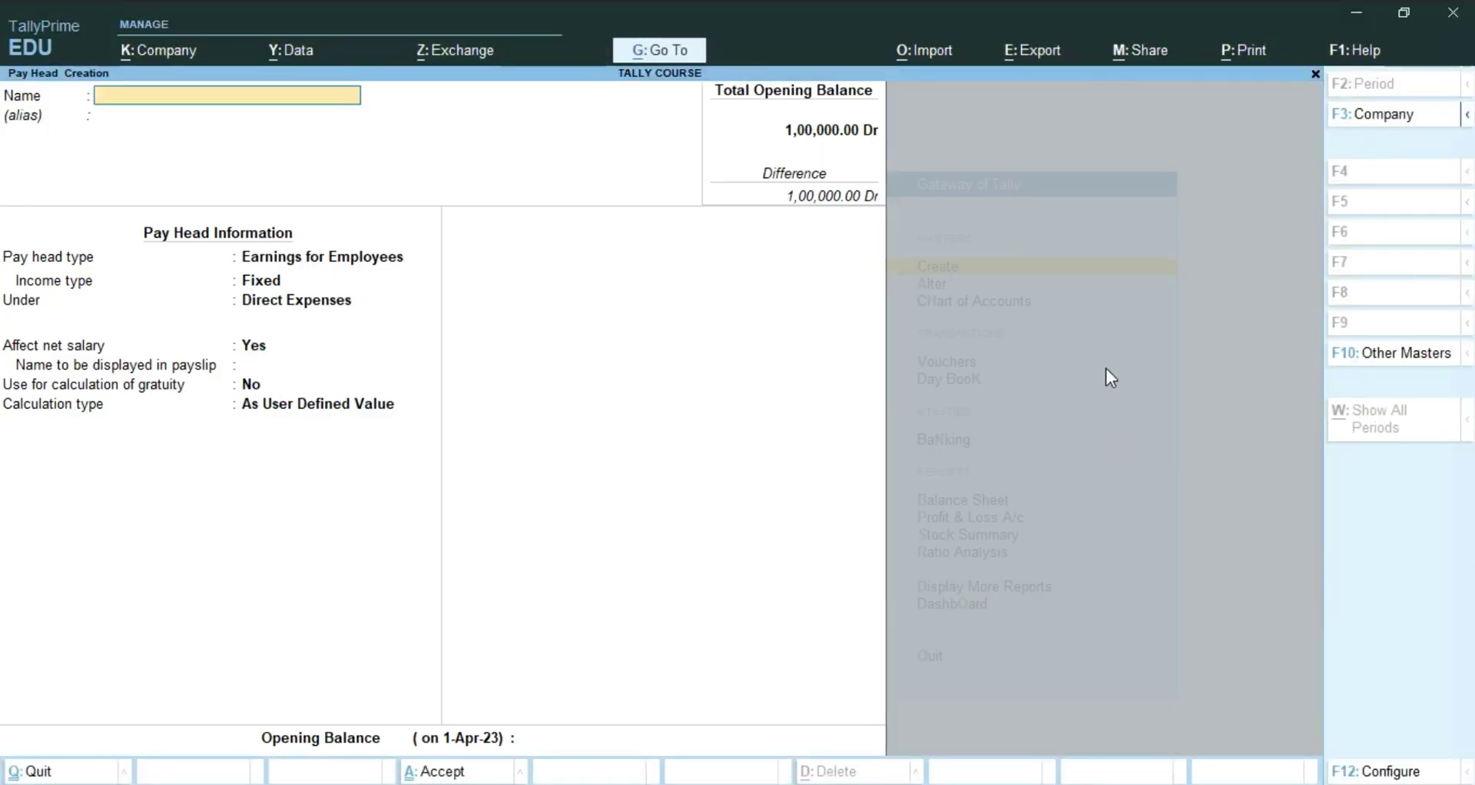
# Step: Leave pay head creation and open the list of existing pay heads for alteration
pyautogui.press('Escape')
pyautogui.press('y')
pyautogui.press('Escape')
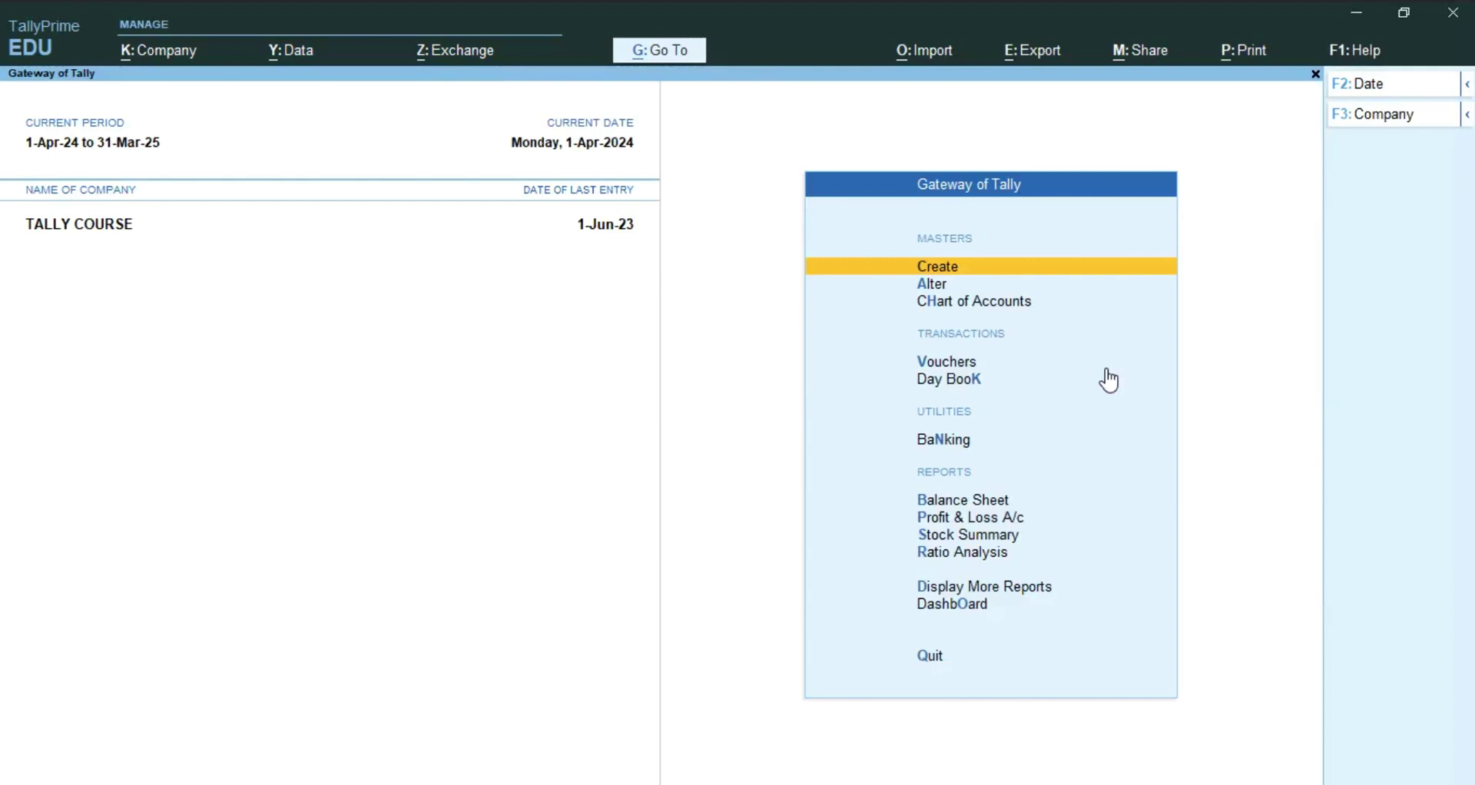
pyautogui.press('Down')
pyautogui.press('Return')
pyautogui.press('Return')
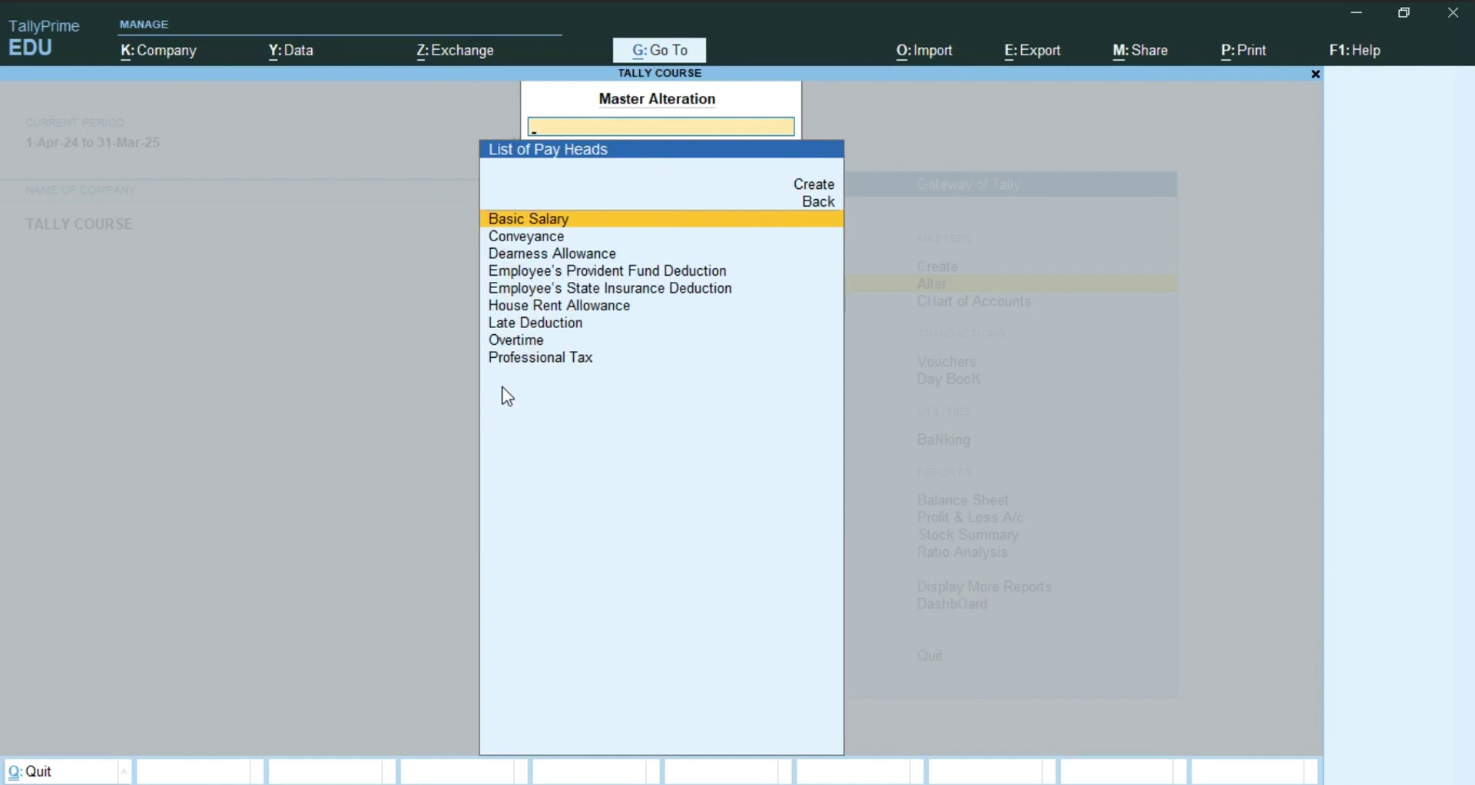
# Step: Switch to the web guide, review the content preceding the Step 6 section, and return to TallyPrime
pyautogui.hotkey('alt', 'Tab')
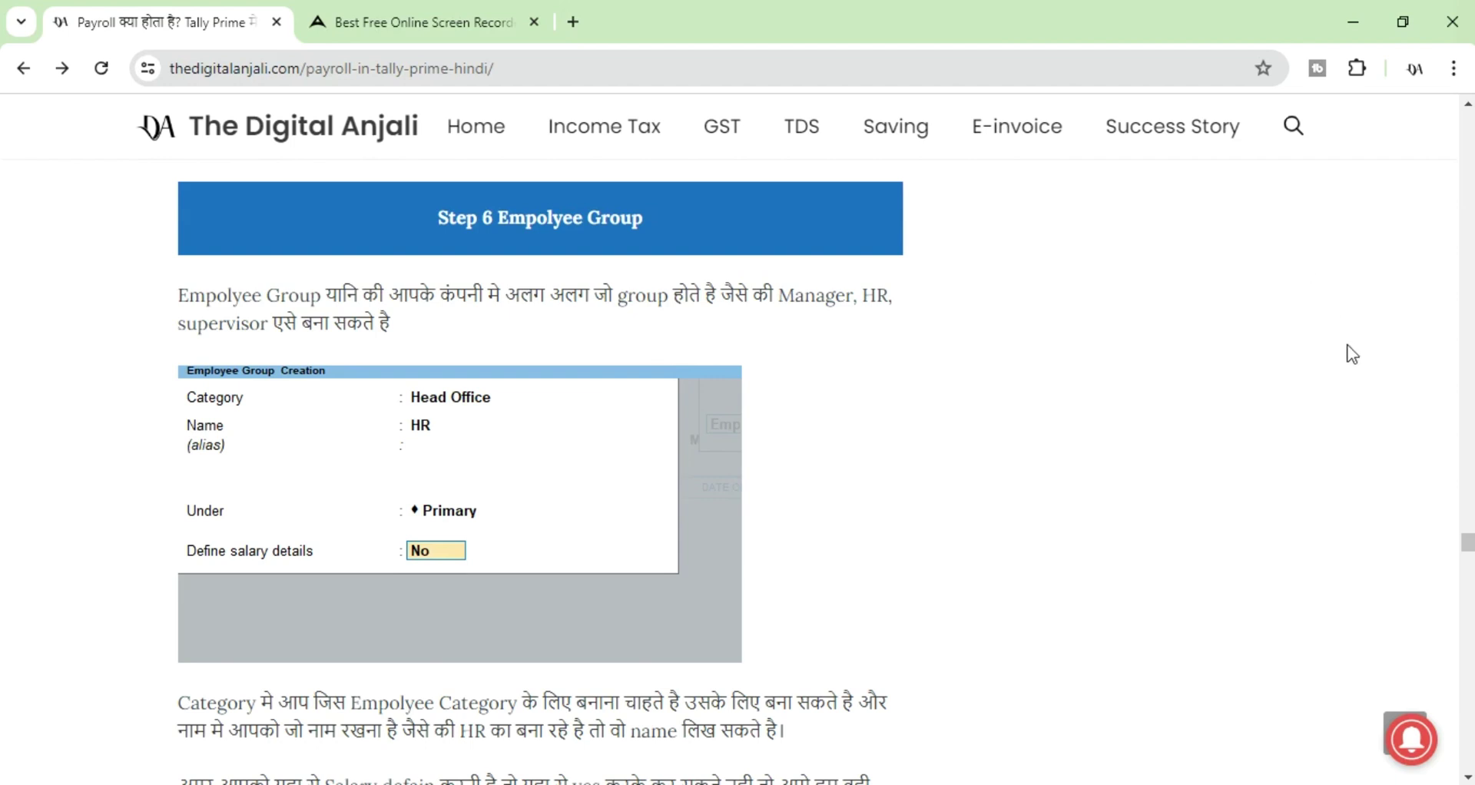
pyautogui.moveTo(1467, 550); pyautogui.dragTo(1467, 525)
pyautogui.hotkey('alt', 'Tab')
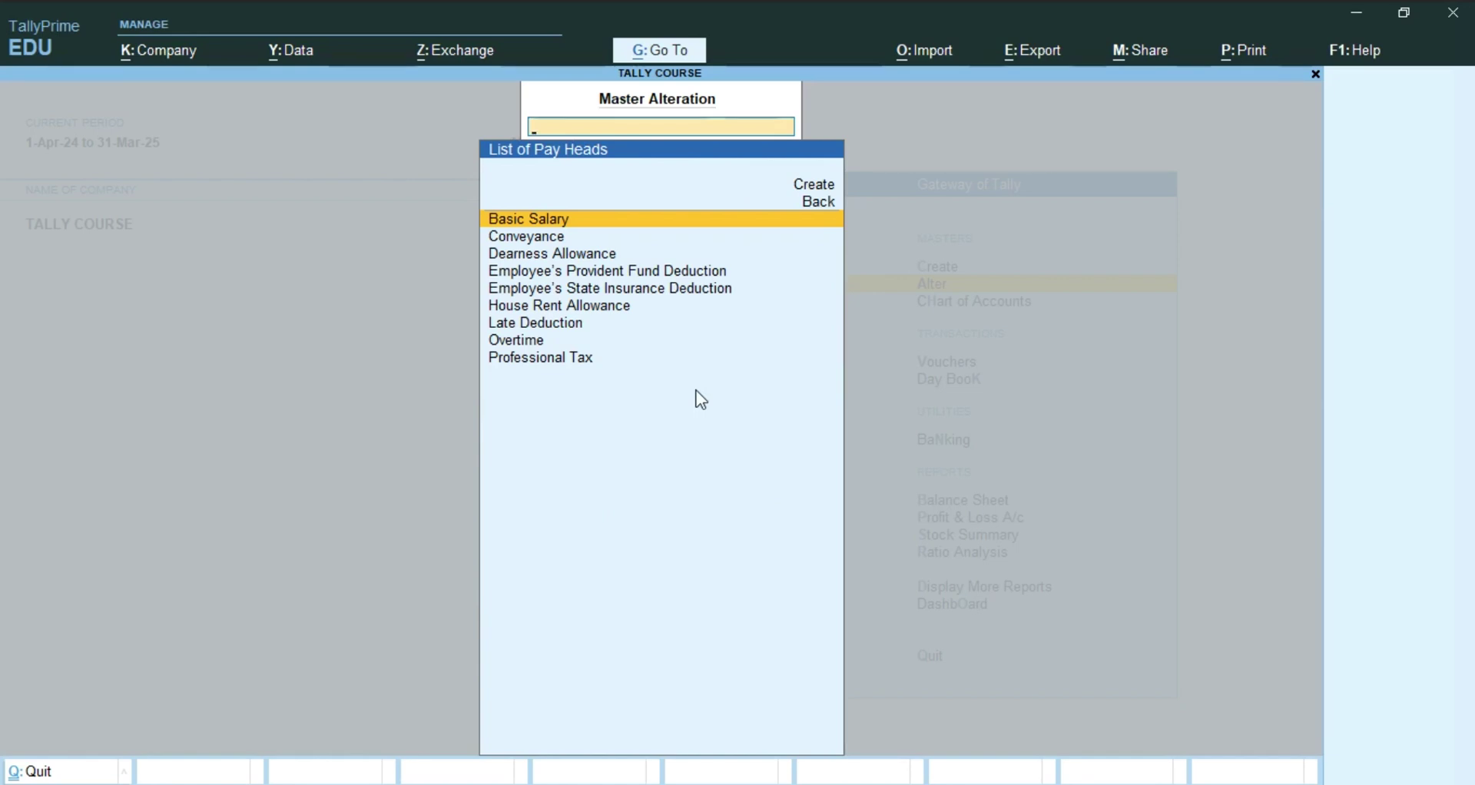
# Step: Switch to the Photos app and show the next course image, 7.jpg
pyautogui.hotkey('alt', 'Tab')
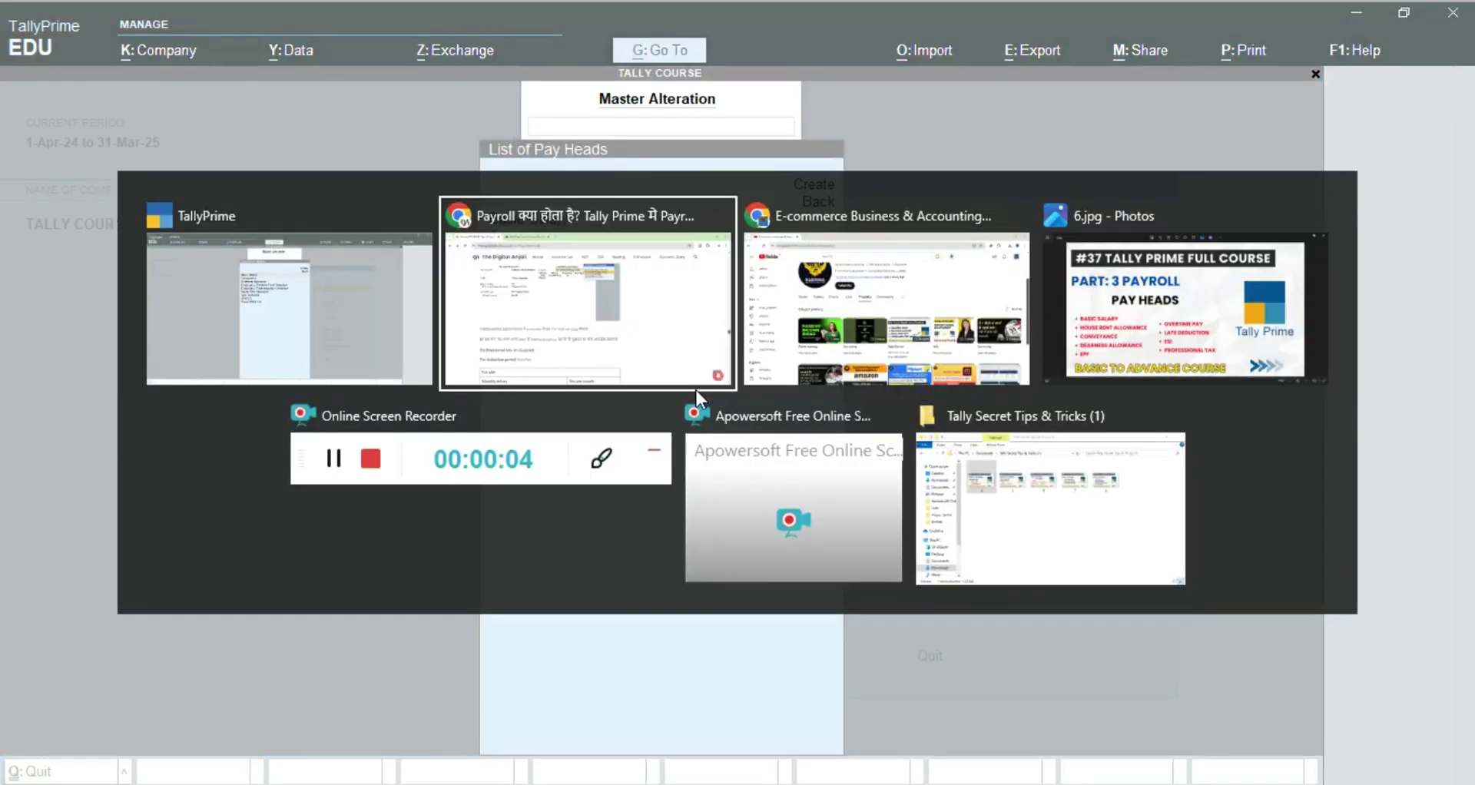
pyautogui.hotkey('alt', 'Tab')
pyautogui.hotkey('alt', 'Tab')
pyautogui.press('Right')
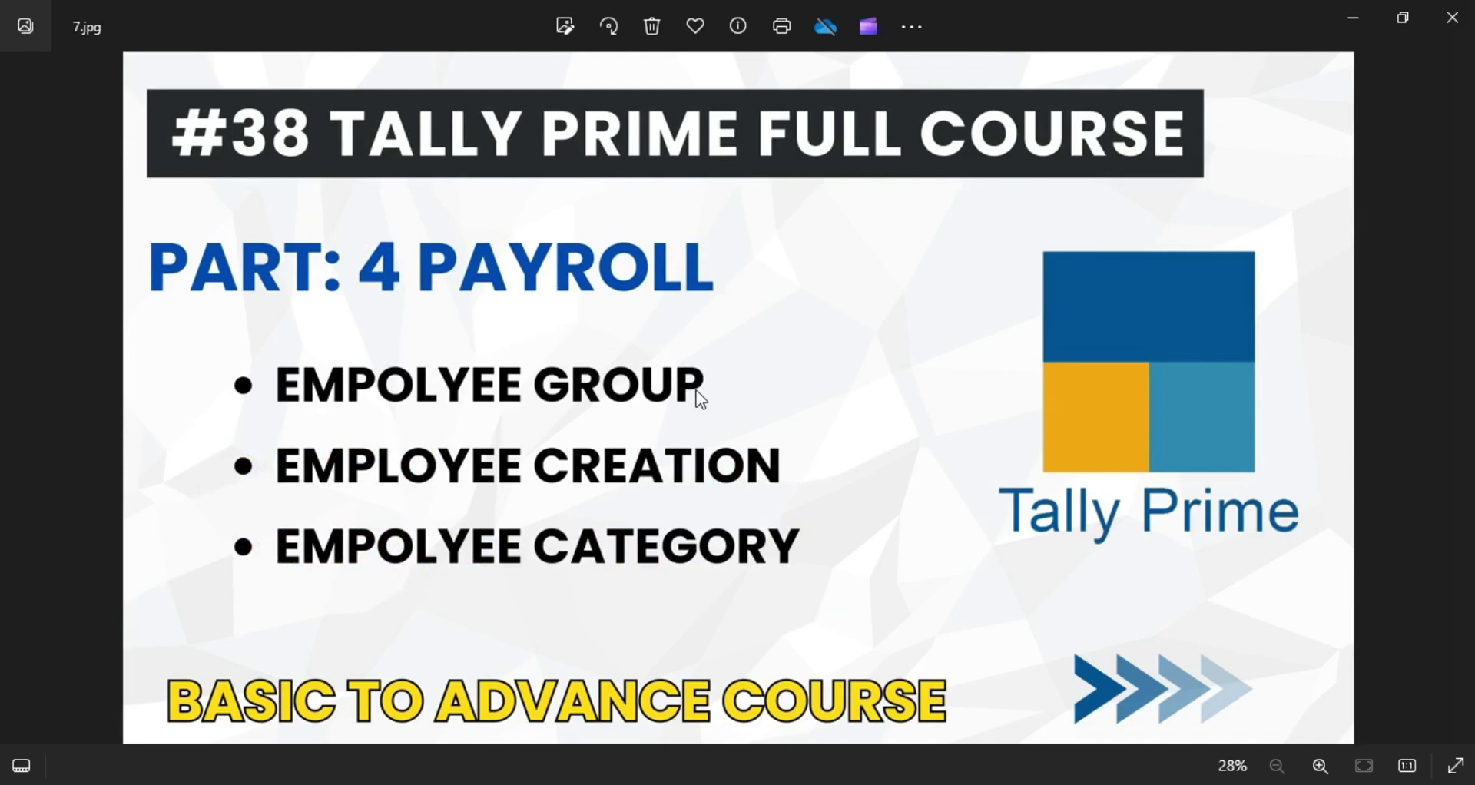